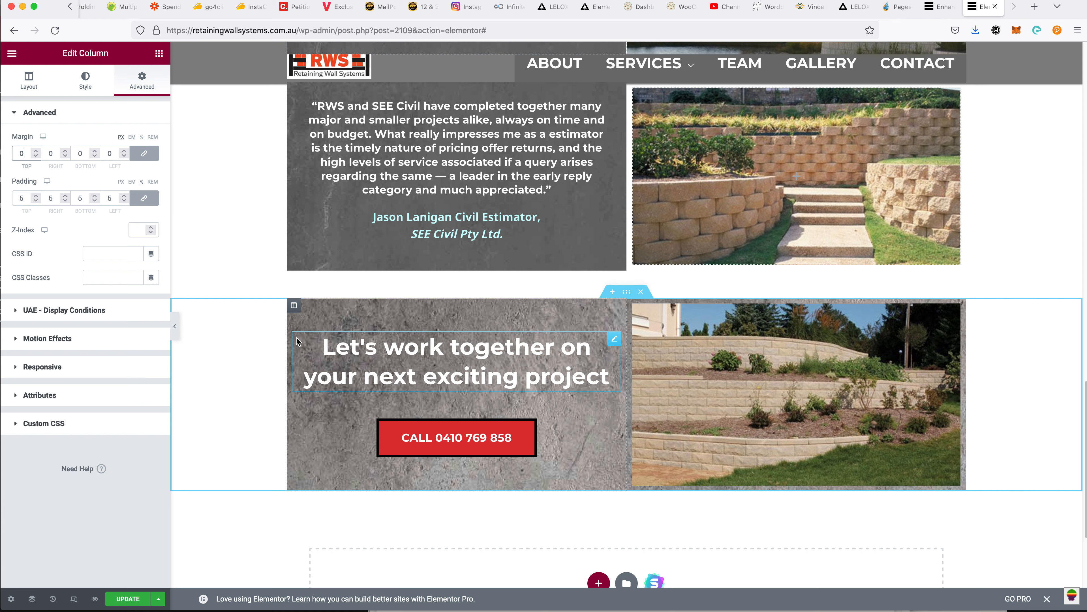
Remove the concrete background images from both columns of the "Let's work together on your next exciting project" section
{"action": "left_click", "coordinate": [294, 305]}
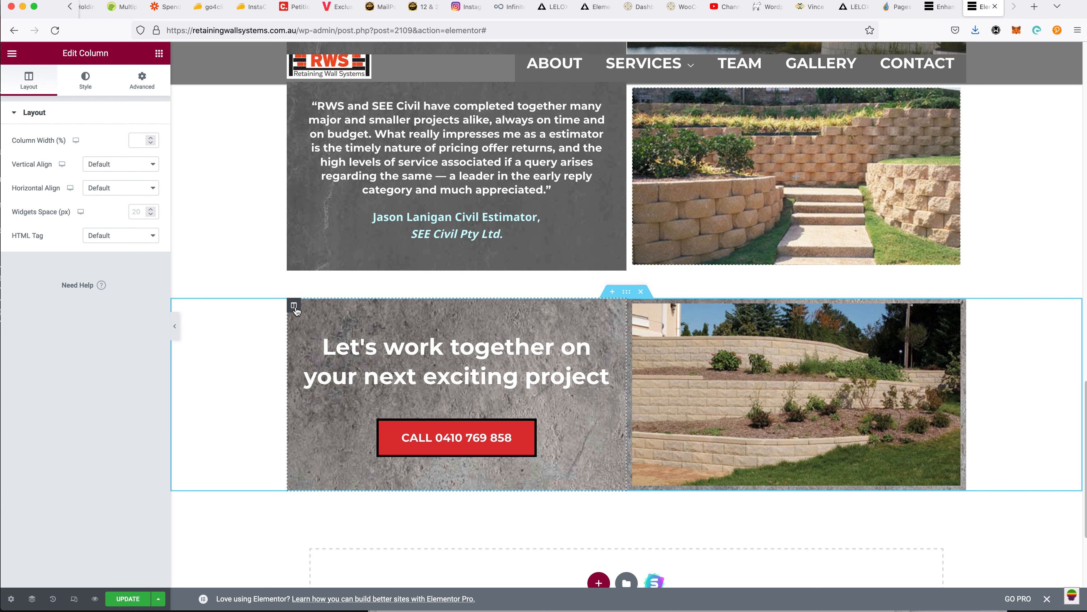
{"action": "left_click", "coordinate": [93, 84]}
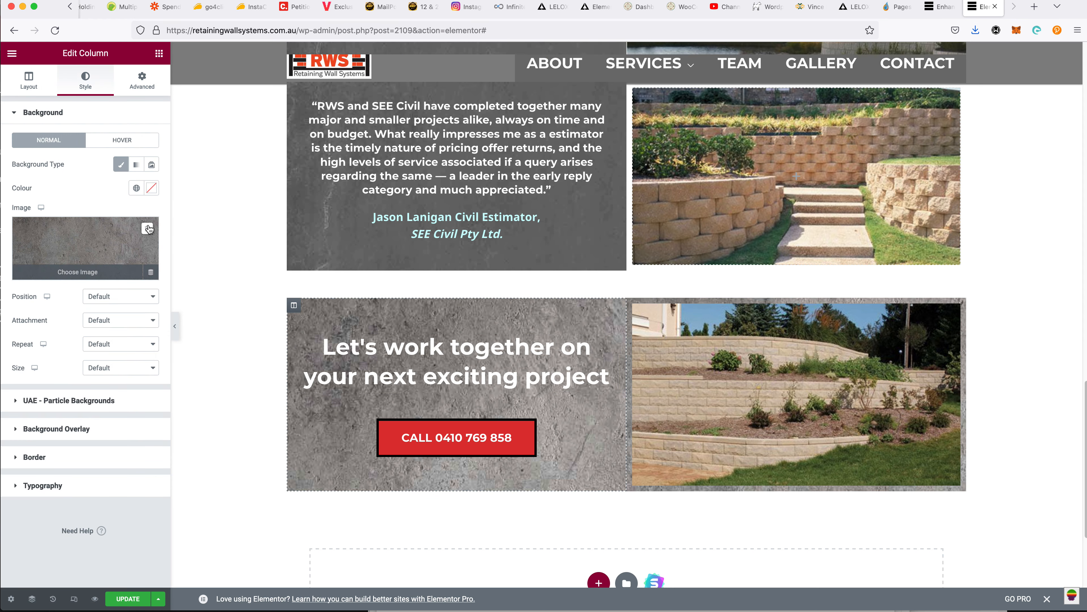
{"action": "left_click", "coordinate": [148, 228]}
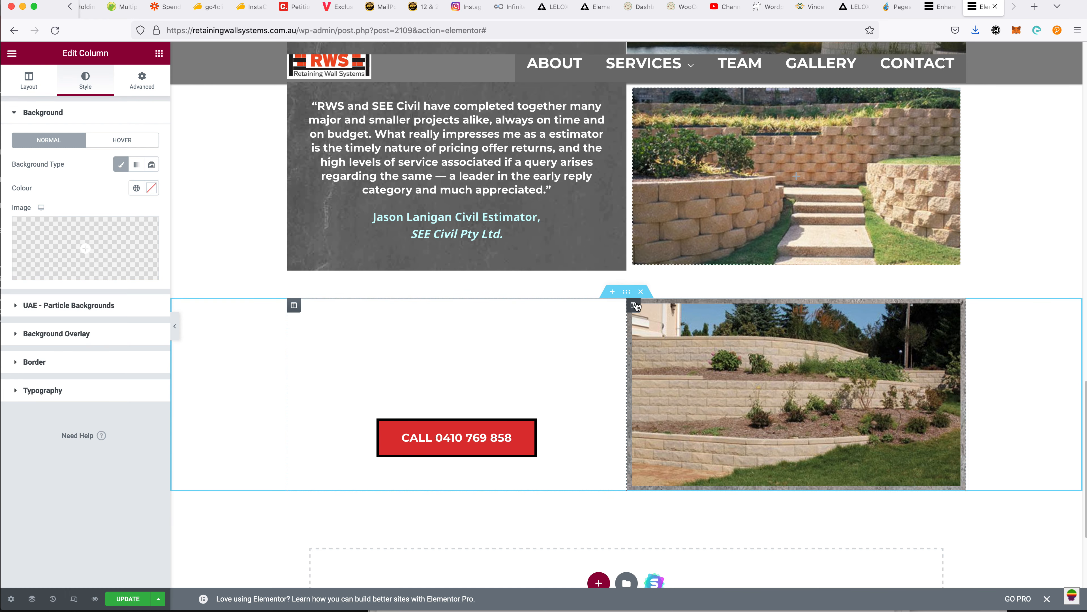
{"action": "left_click", "coordinate": [635, 305]}
{"action": "left_click", "coordinate": [86, 80]}
{"action": "mouse_move", "coordinate": [149, 227]}
{"action": "left_click", "coordinate": [148, 228]}
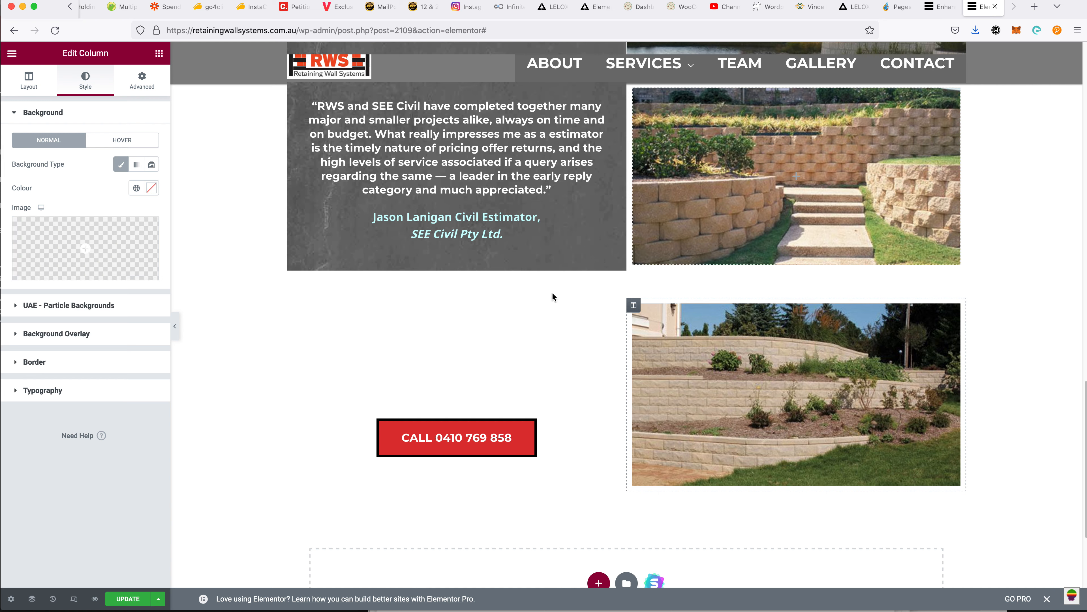
Give the whole "Let's work together" section a classic background using the image Retaining-Wall-Concrete-Background-04-1.jpg
{"action": "left_click", "coordinate": [627, 292]}
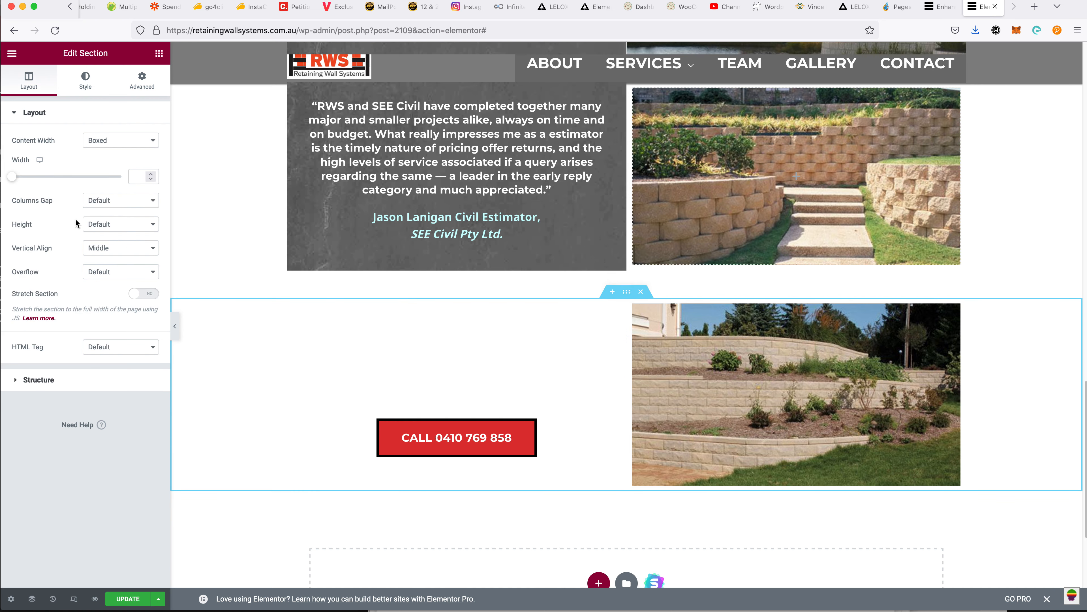
{"action": "left_click", "coordinate": [93, 89]}
{"action": "left_click", "coordinate": [113, 166]}
{"action": "left_click", "coordinate": [91, 232]}
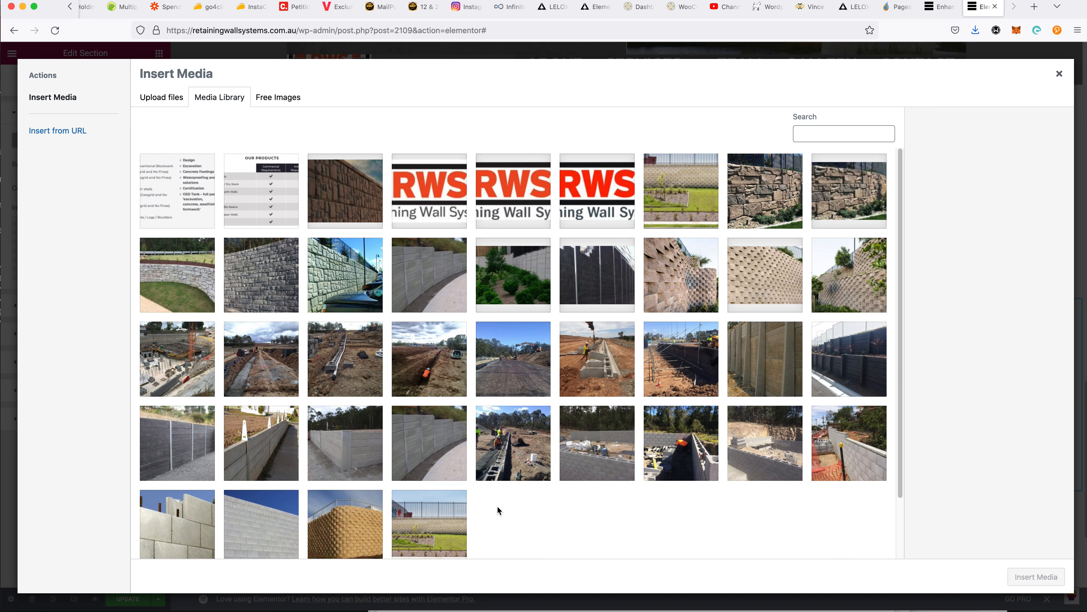
{"action": "scroll", "coordinate": [497, 505], "scroll_direction": "down", "scroll_amount": 3}
{"action": "scroll", "coordinate": [506, 489], "scroll_direction": "up", "scroll_amount": 3}
{"action": "scroll", "coordinate": [505, 506], "scroll_direction": "down", "scroll_amount": 3}
{"action": "left_click", "coordinate": [525, 545]}
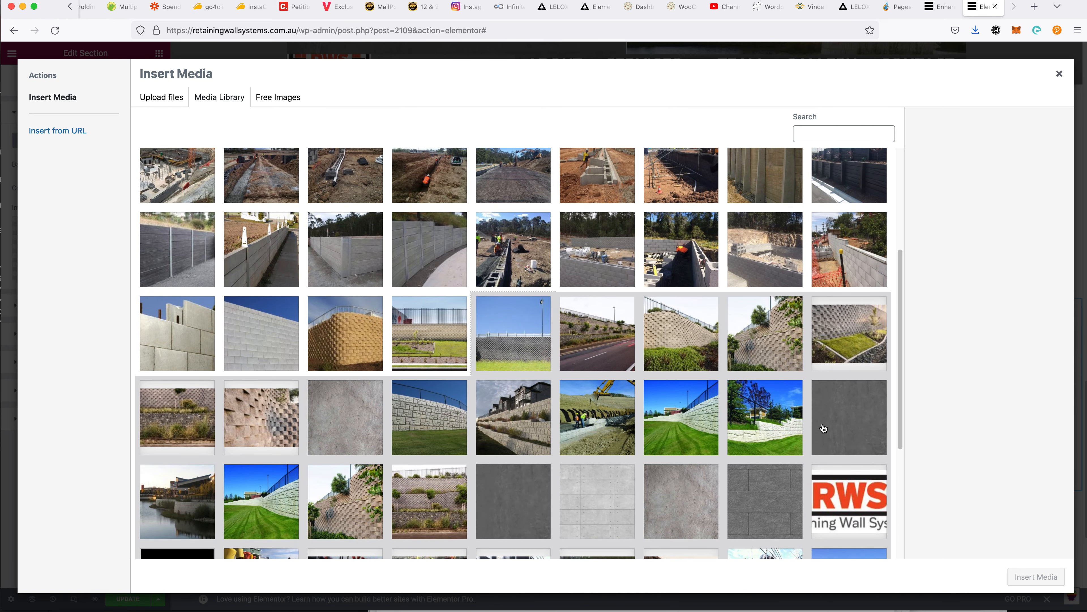
{"action": "left_click", "coordinate": [823, 428]}
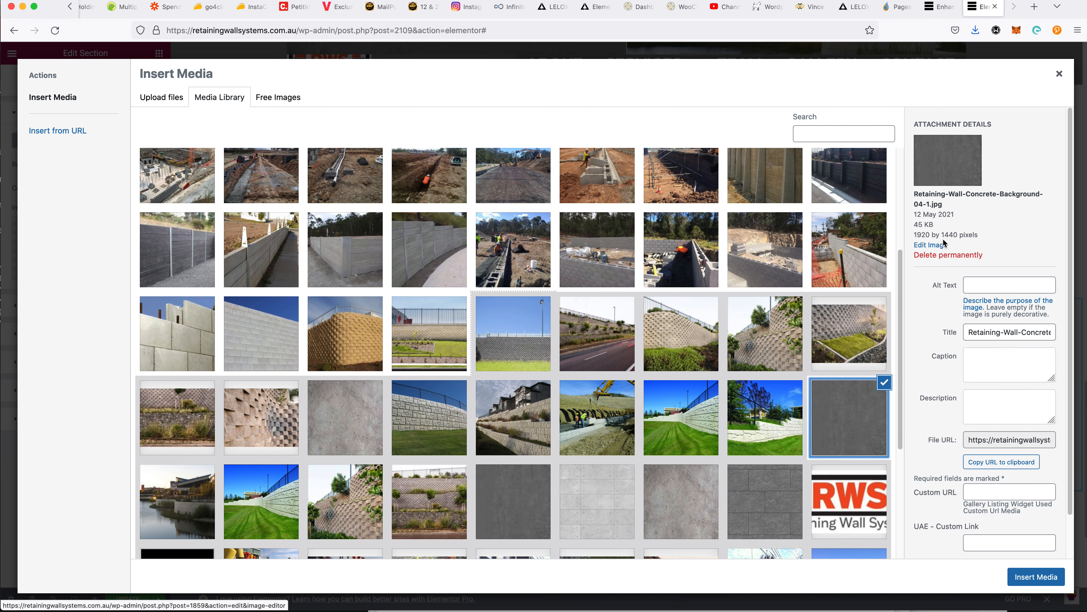
{"action": "left_click", "coordinate": [1036, 577]}
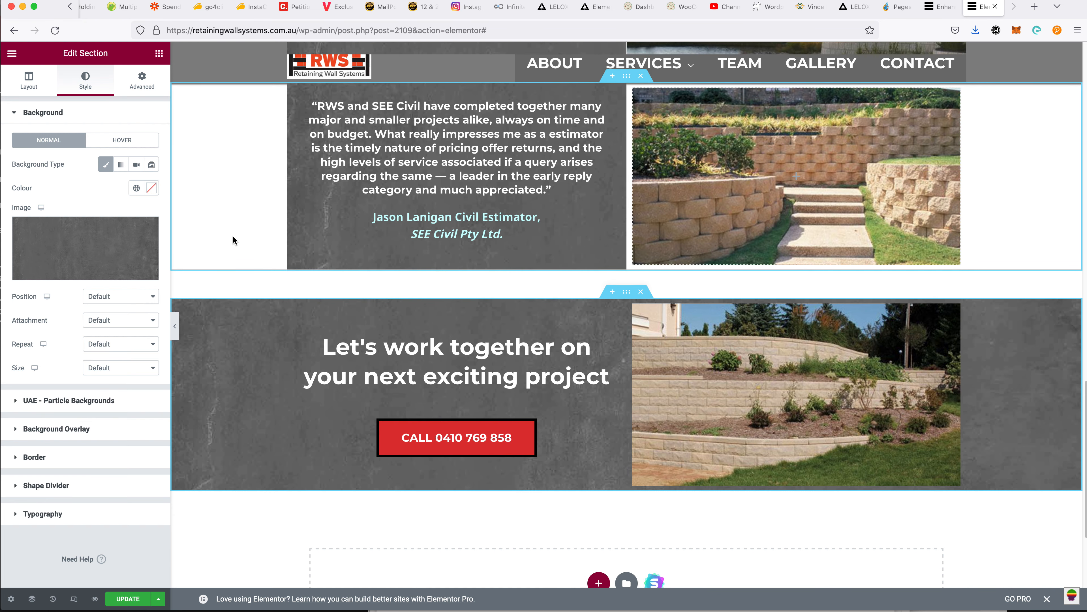
Compare the call-to-action section's full-width background with the testimonial sections above and the footer below
{"action": "scroll", "coordinate": [987, 346], "scroll_direction": "up", "scroll_amount": 3}
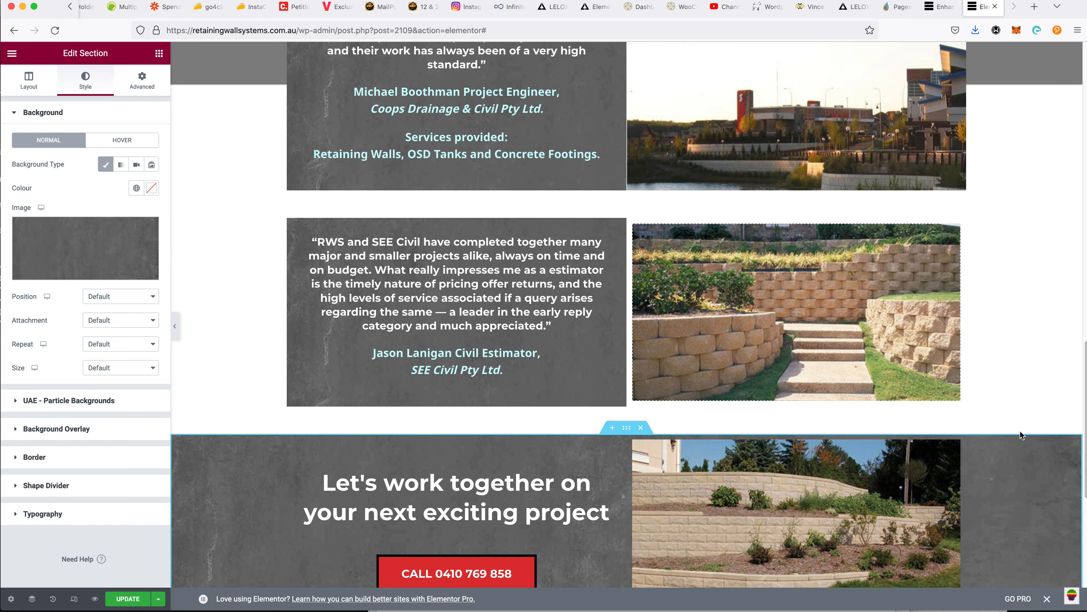
{"action": "scroll", "coordinate": [1025, 420], "scroll_direction": "down", "scroll_amount": 2}
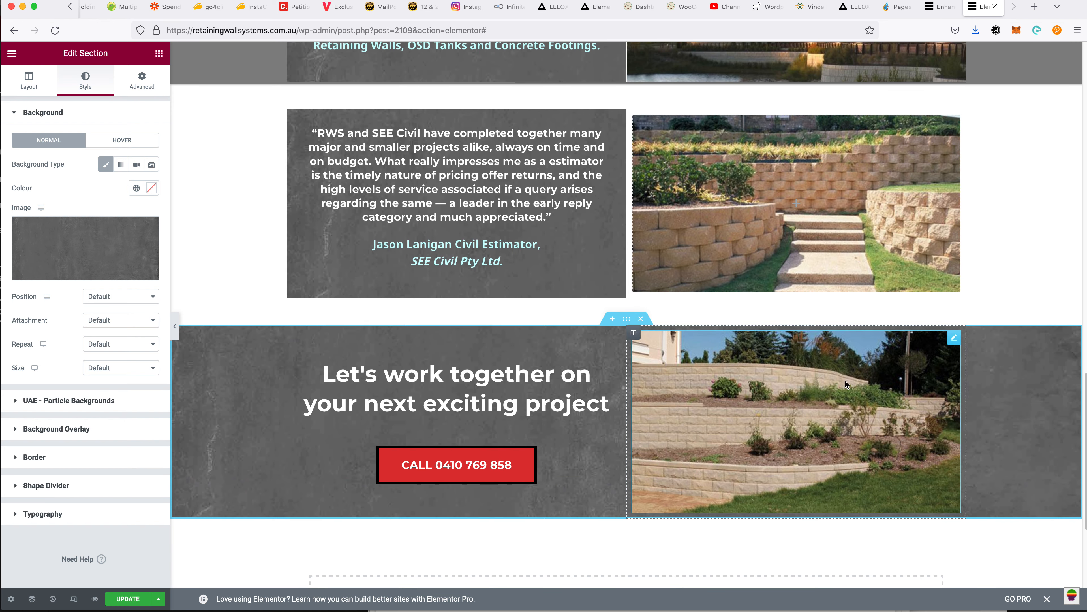
{"action": "scroll", "coordinate": [635, 508], "scroll_direction": "up", "scroll_amount": 3}
{"action": "scroll", "coordinate": [635, 507], "scroll_direction": "up", "scroll_amount": 5}
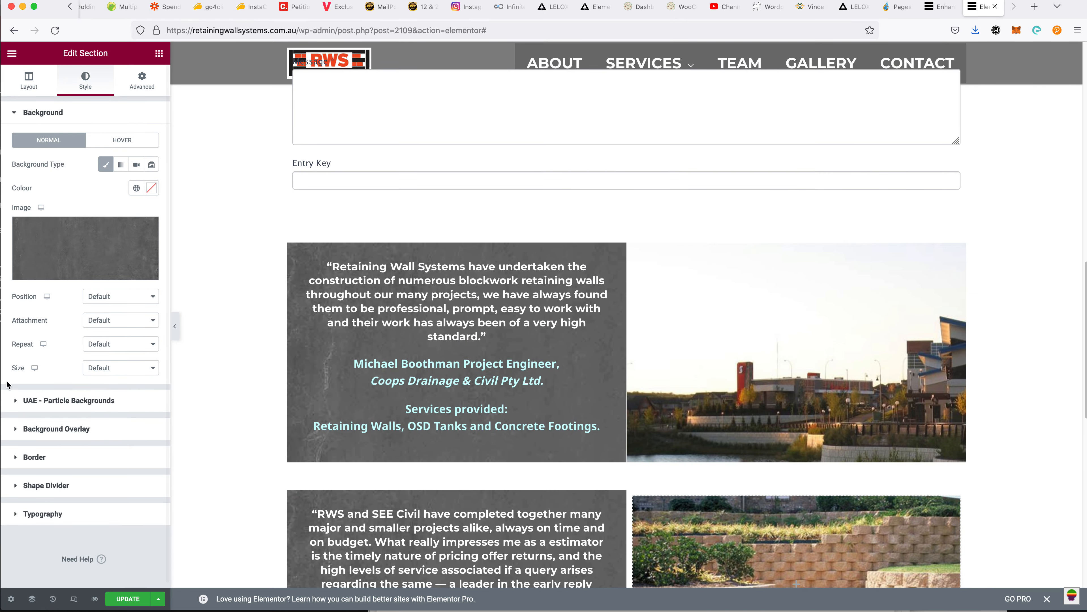
{"action": "scroll", "coordinate": [582, 412], "scroll_direction": "down", "scroll_amount": 7}
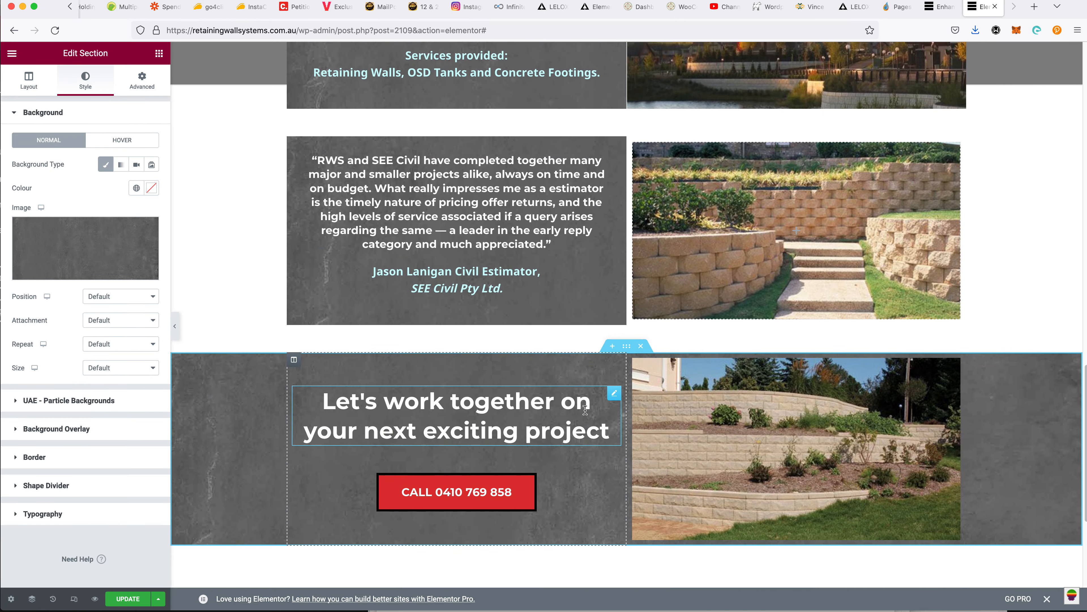
{"action": "scroll", "coordinate": [819, 466], "scroll_direction": "down", "scroll_amount": 6}
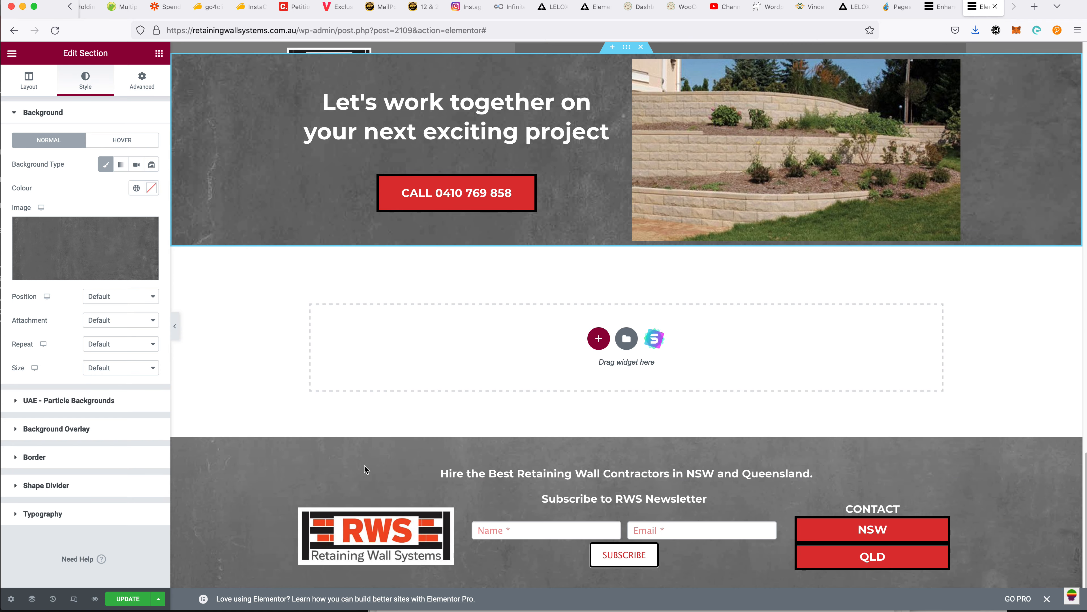
{"action": "scroll", "coordinate": [567, 422], "scroll_direction": "up", "scroll_amount": 9}
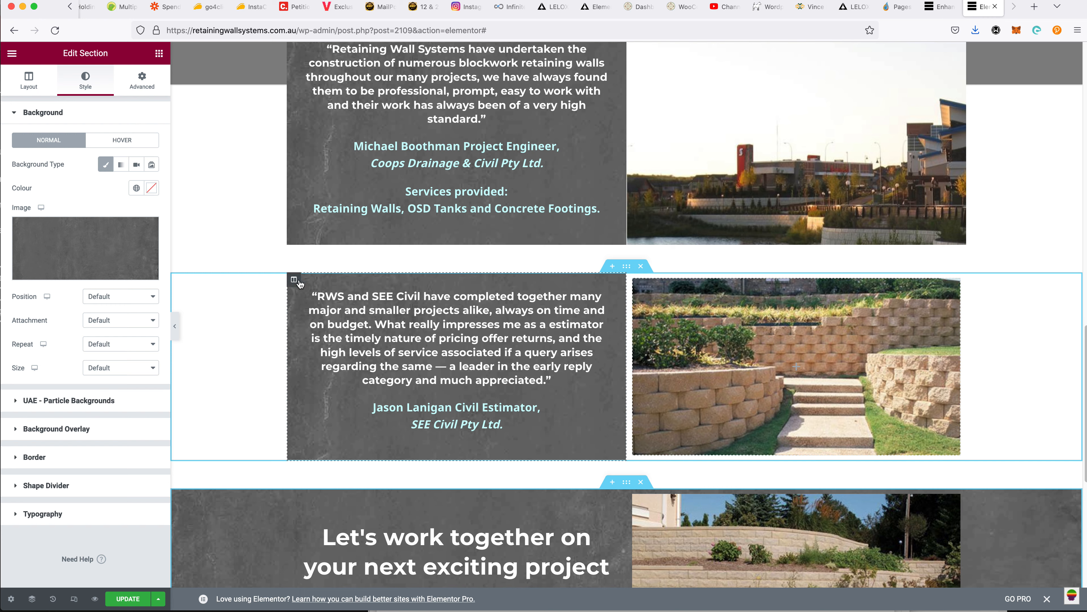
Remove the dark concrete background image from the text column of the SEE Civil testimonial section
{"action": "left_click", "coordinate": [294, 280]}
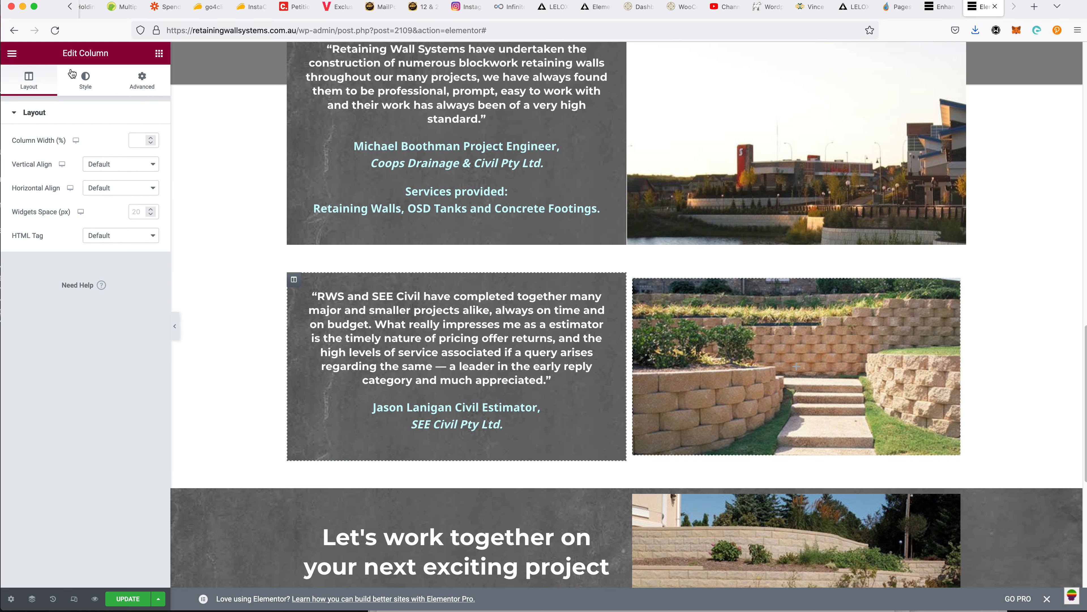
{"action": "left_click", "coordinate": [85, 80]}
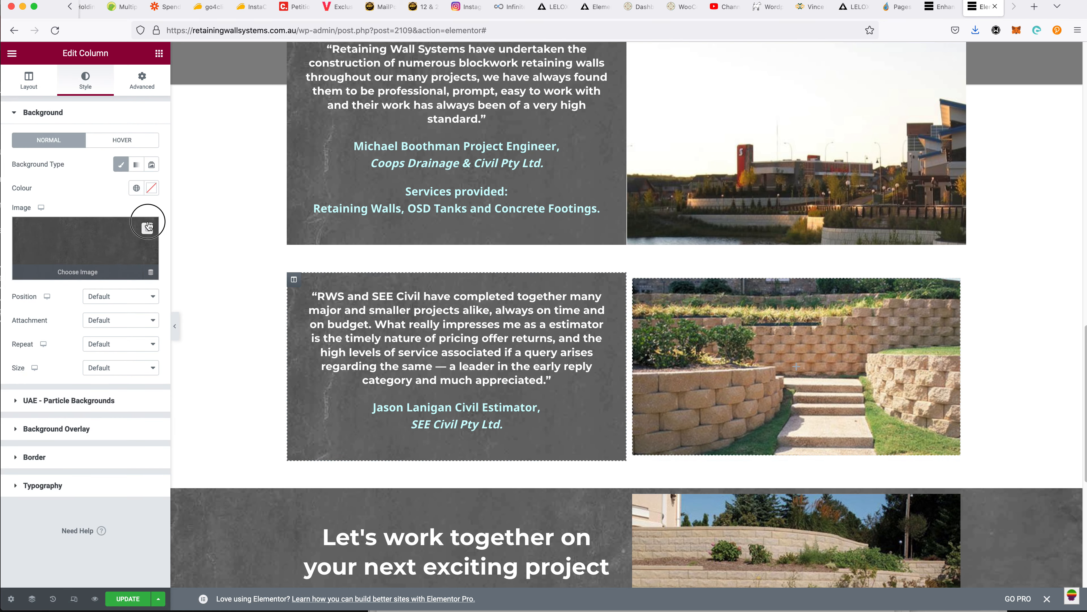
{"action": "left_click", "coordinate": [147, 226]}
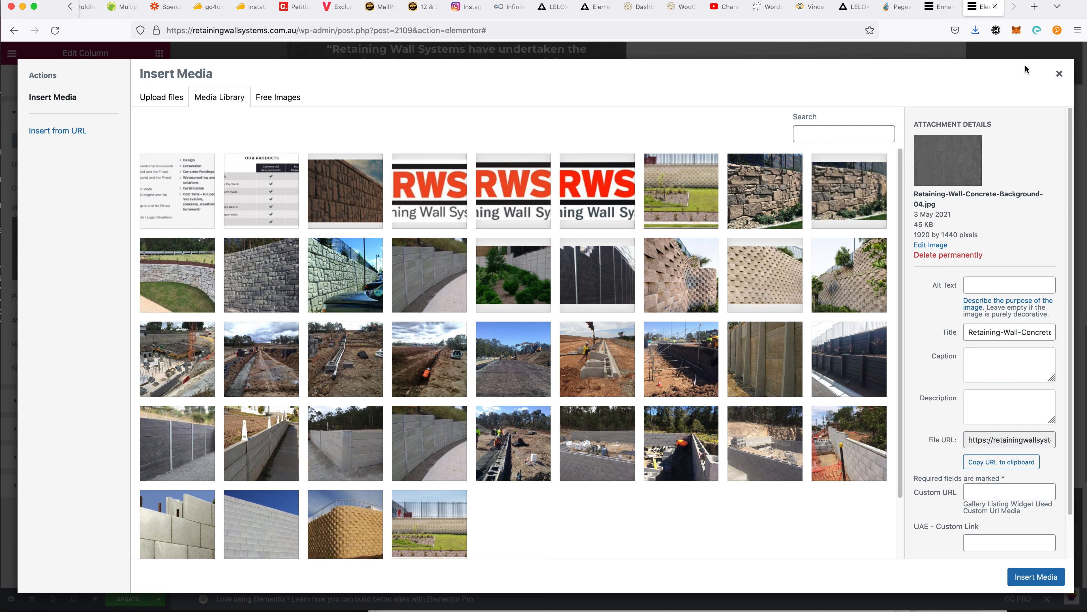
{"action": "left_click", "coordinate": [1059, 73]}
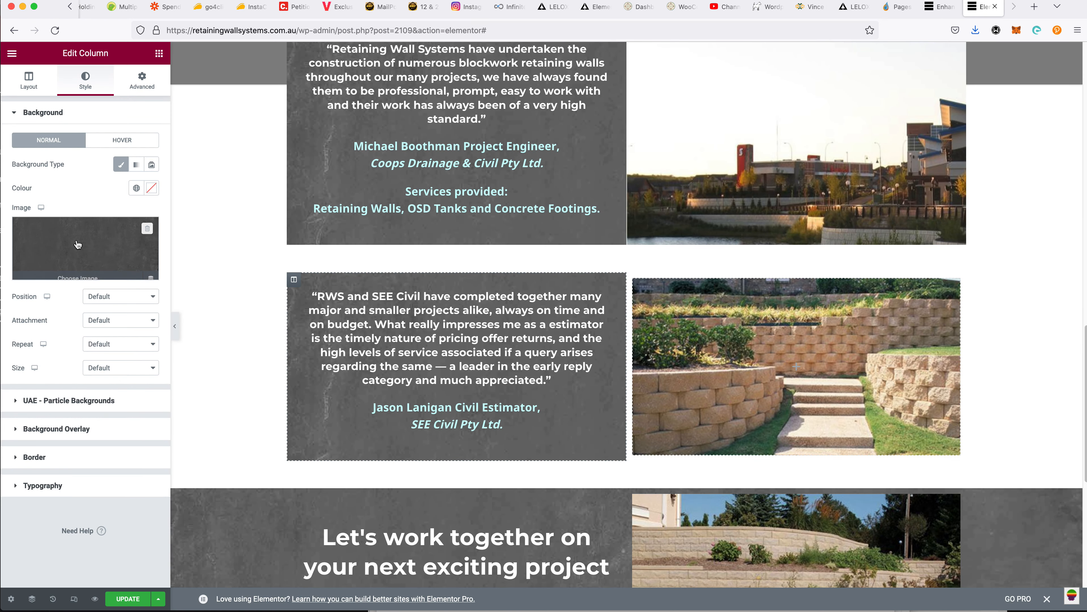
{"action": "left_click", "coordinate": [147, 229]}
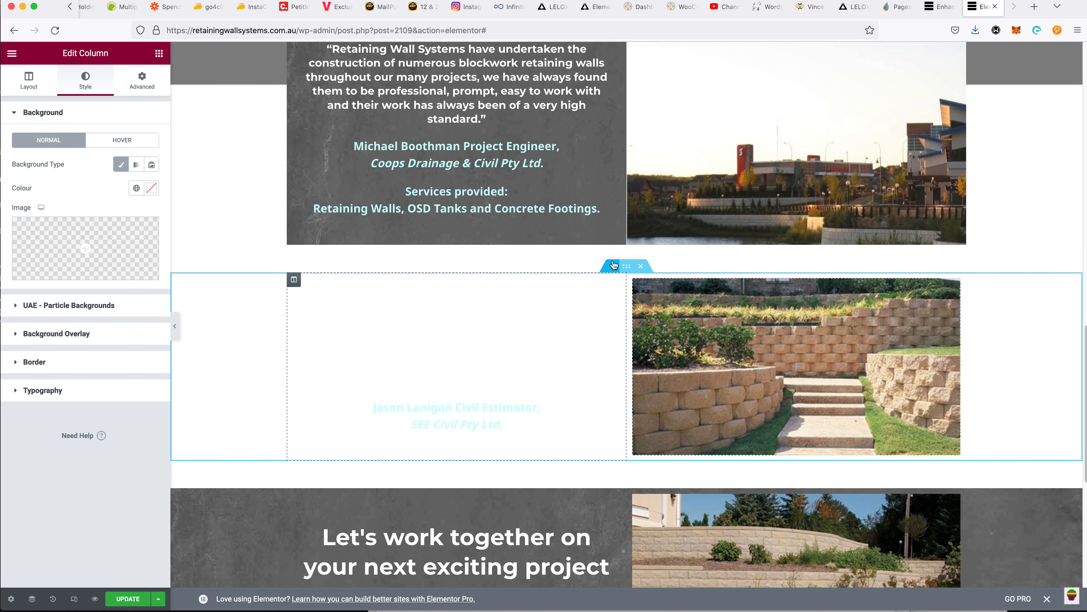
{"action": "left_click", "coordinate": [627, 267]}
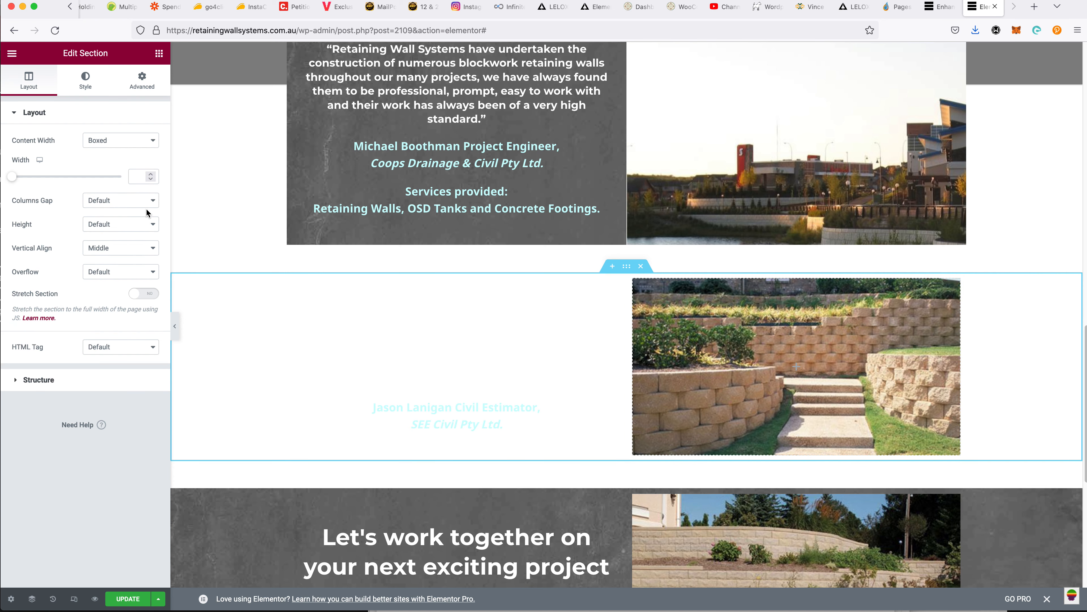
{"action": "left_click", "coordinate": [85, 80]}
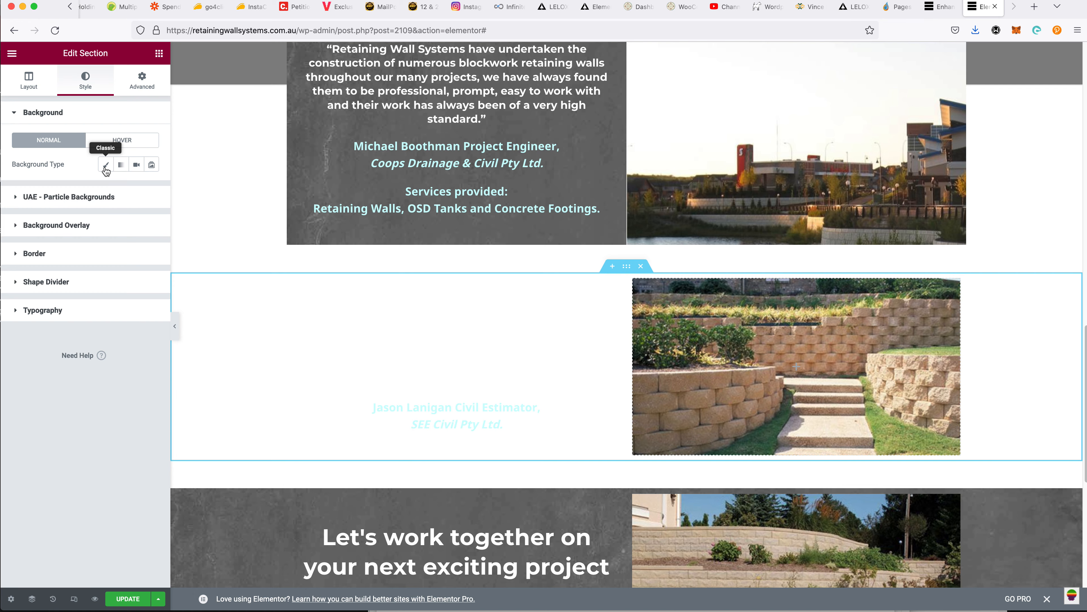
{"action": "left_click", "coordinate": [106, 167]}
{"action": "left_click", "coordinate": [79, 236]}
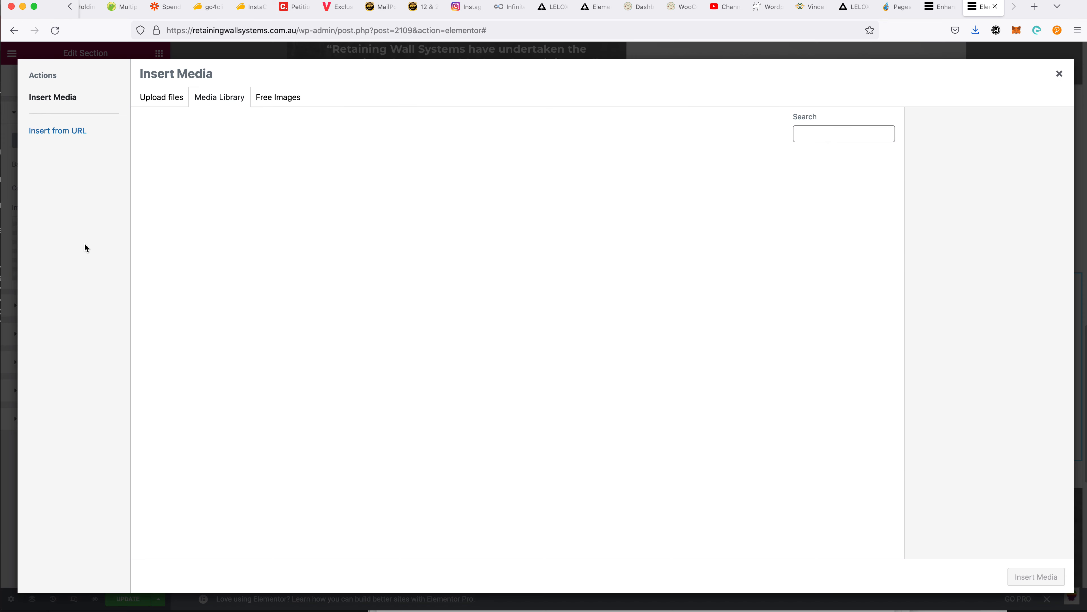
{"action": "scroll", "coordinate": [492, 369], "scroll_direction": "down", "scroll_amount": 3}
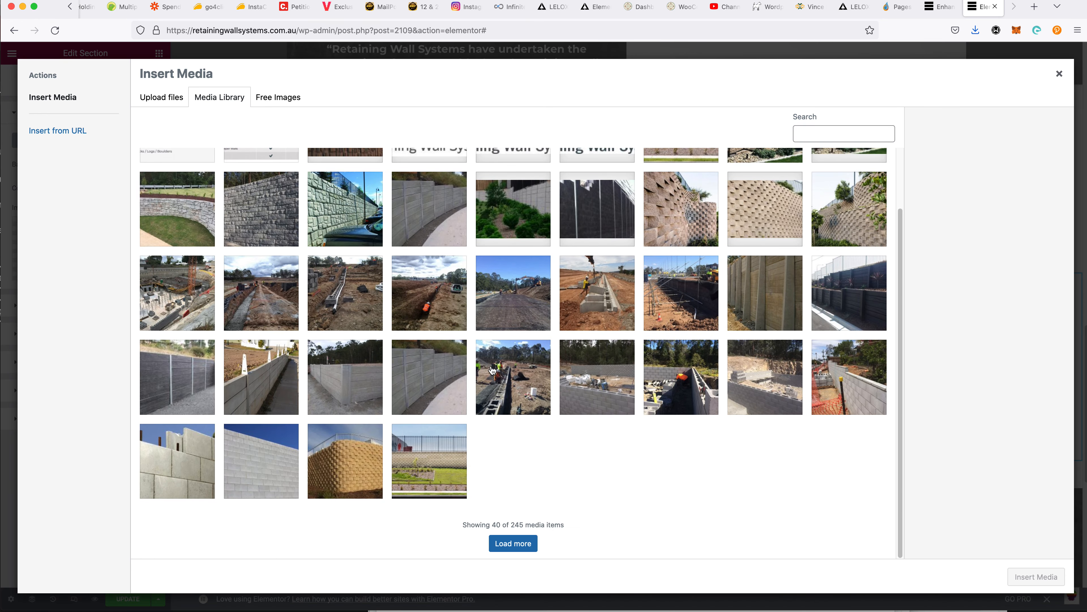
{"action": "left_click", "coordinate": [512, 542]}
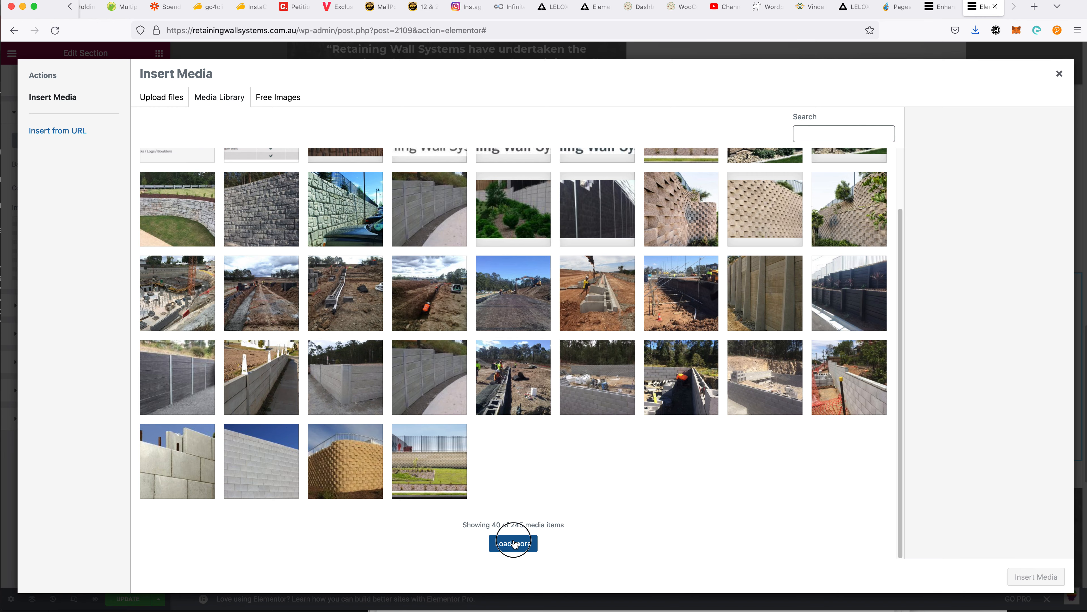
{"action": "scroll", "coordinate": [625, 418], "scroll_direction": "down", "scroll_amount": 5}
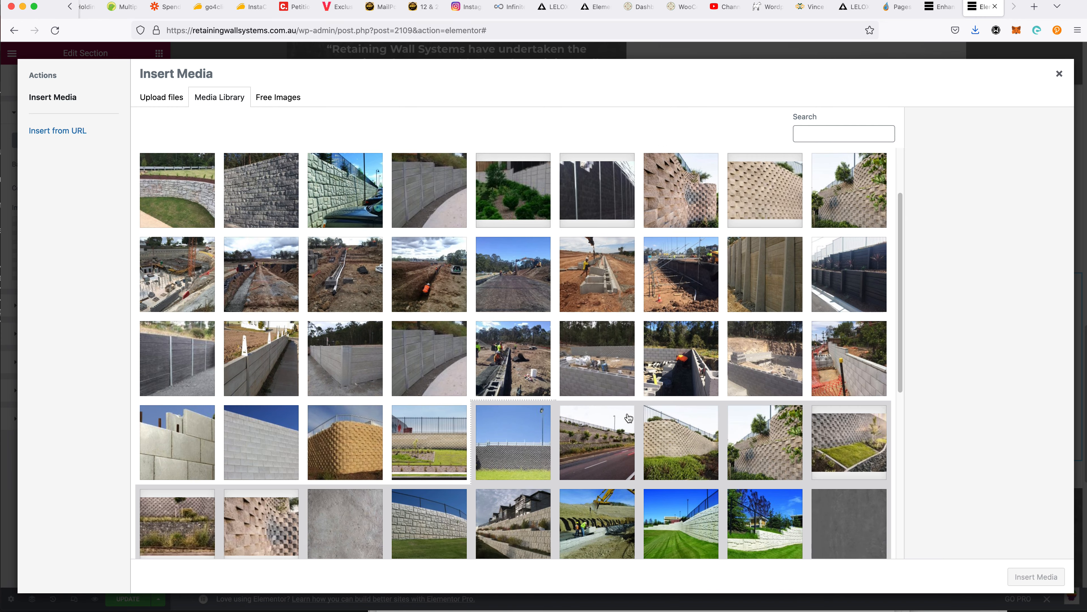
{"action": "left_click", "coordinate": [351, 368]}
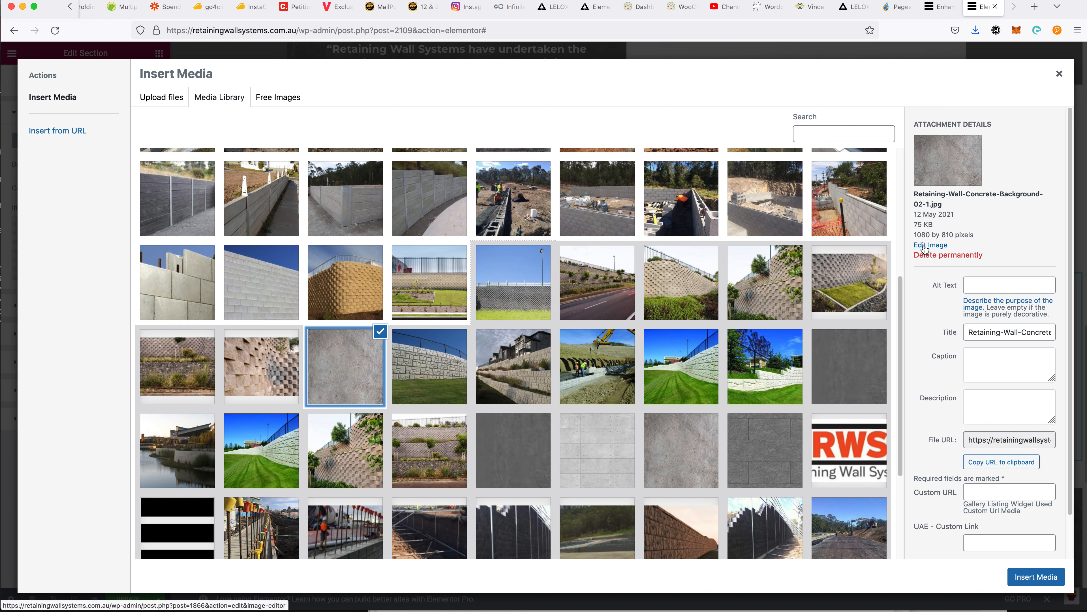
{"action": "left_click", "coordinate": [680, 463]}
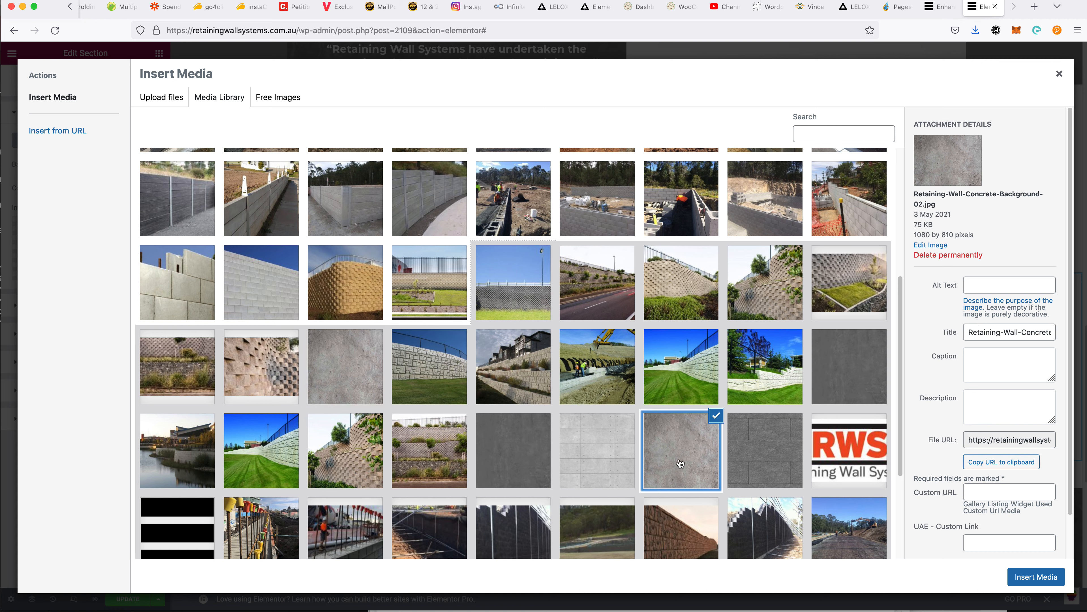
{"action": "left_click", "coordinate": [515, 447]}
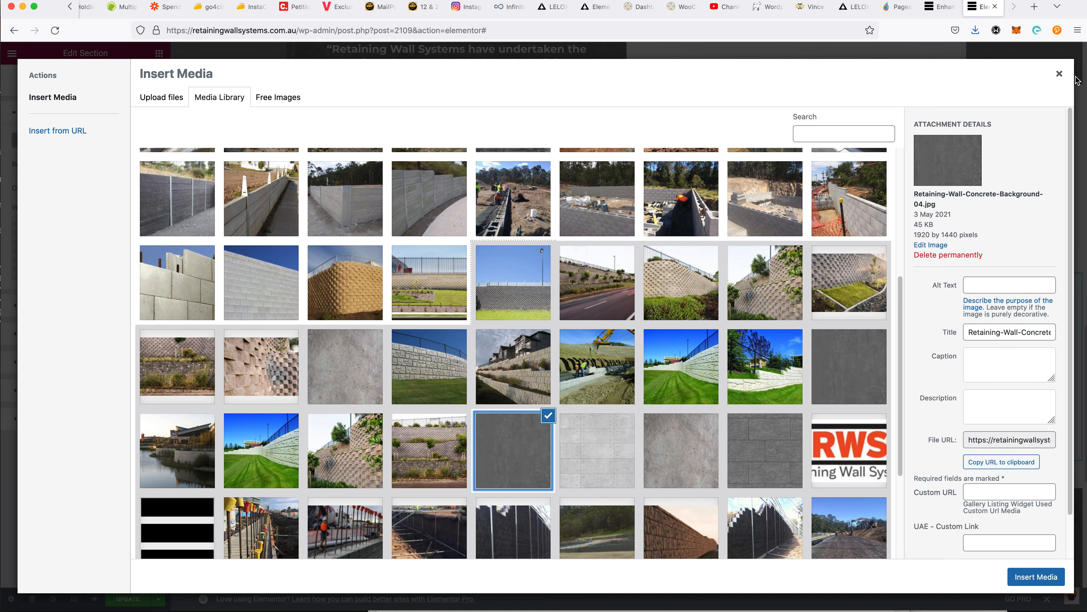
{"action": "left_click", "coordinate": [1060, 75]}
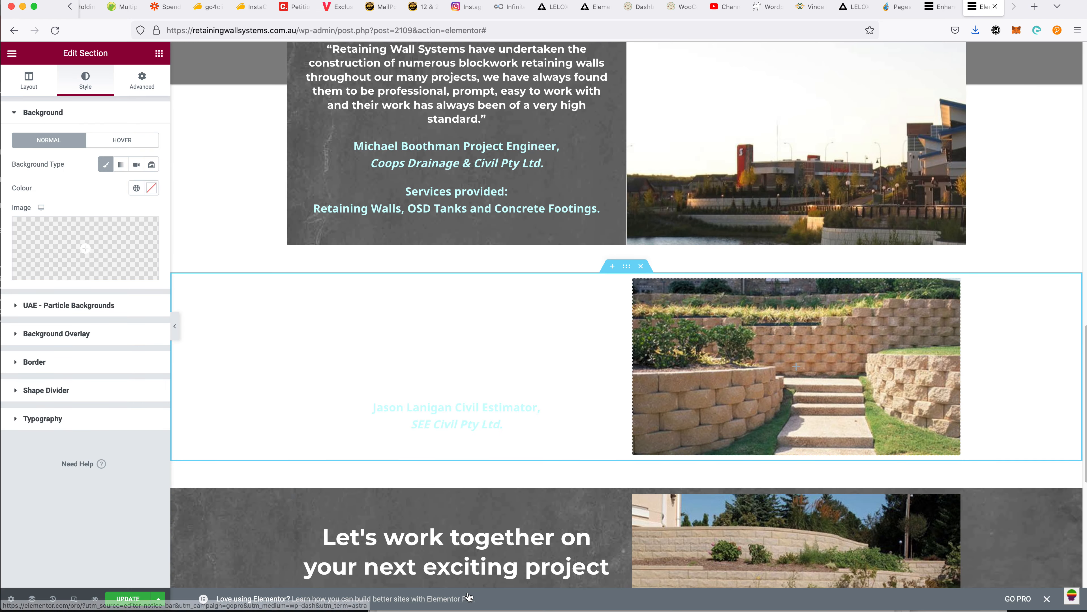
Undo the background changes made to the SEE Civil testimonial and "Let's work together" sections
{"action": "scroll", "coordinate": [602, 448], "scroll_direction": "down", "scroll_amount": 3}
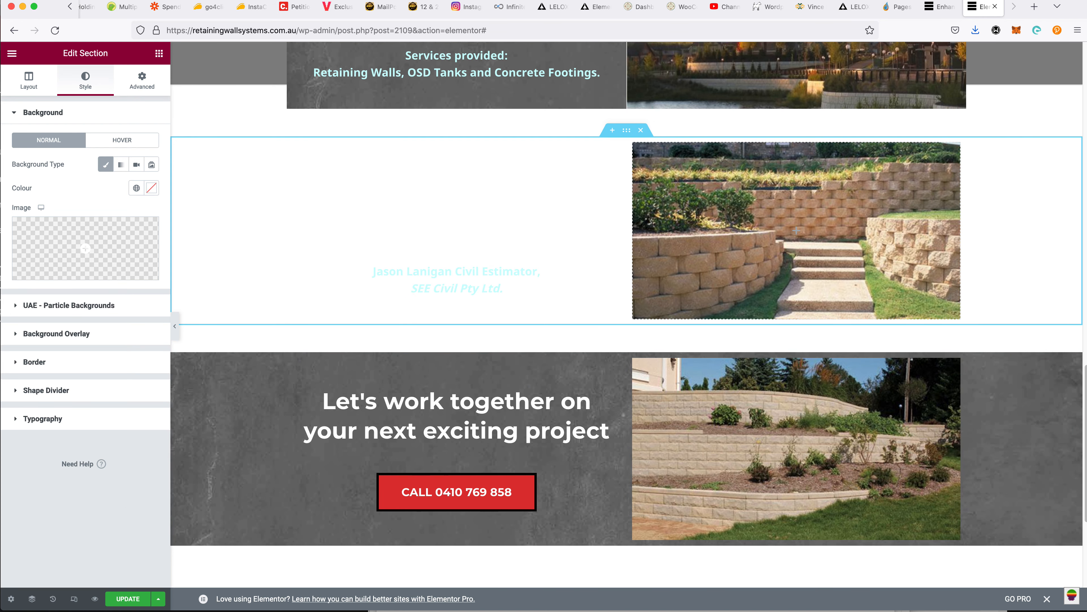
{"action": "scroll", "coordinate": [753, 480], "scroll_direction": "down", "scroll_amount": 6}
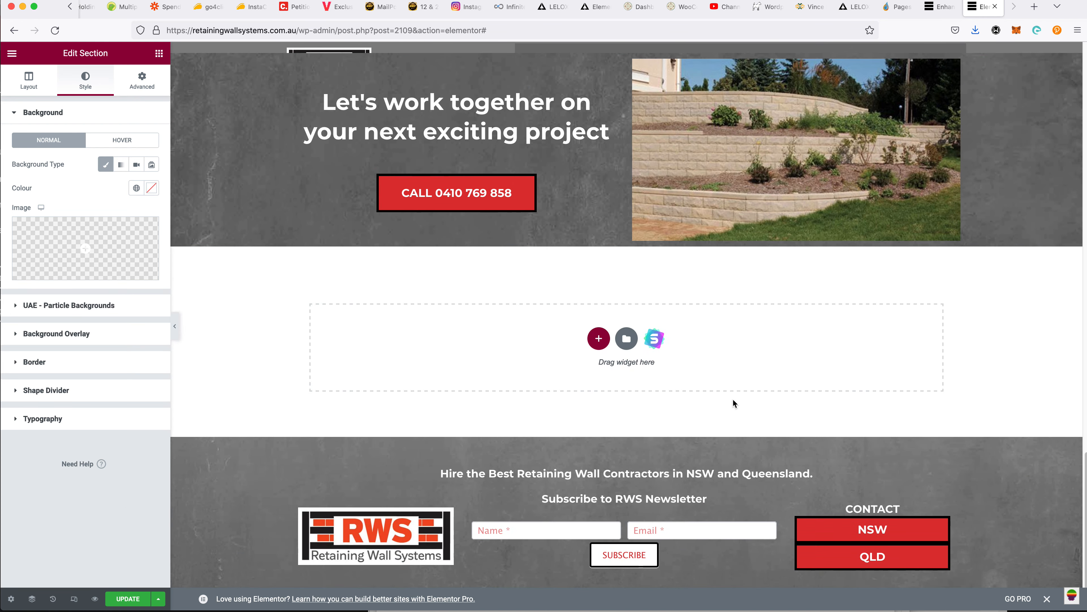
{"action": "scroll", "coordinate": [710, 477], "scroll_direction": "up", "scroll_amount": 4}
{"action": "scroll", "coordinate": [724, 461], "scroll_direction": "up", "scroll_amount": 4}
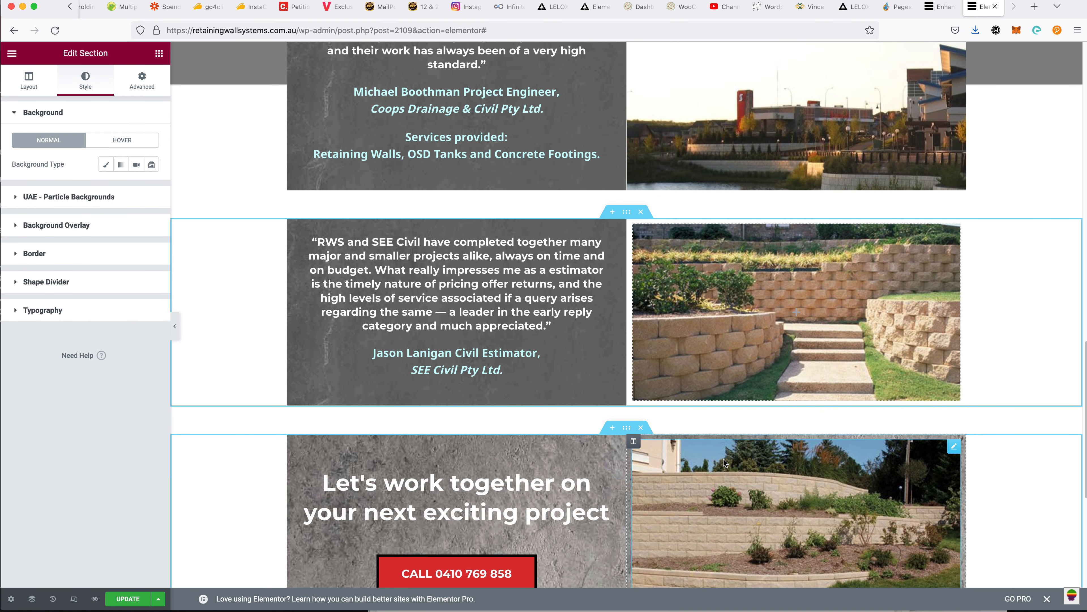
Replace the background image of the SEE Civil testimonial's picture column with Retaining-Wall-Concrete-Background-02-1.jpg
{"action": "scroll", "coordinate": [721, 453], "scroll_direction": "down", "scroll_amount": 1}
{"action": "scroll", "coordinate": [720, 452], "scroll_direction": "down", "scroll_amount": 2}
{"action": "left_click", "coordinate": [633, 116]}
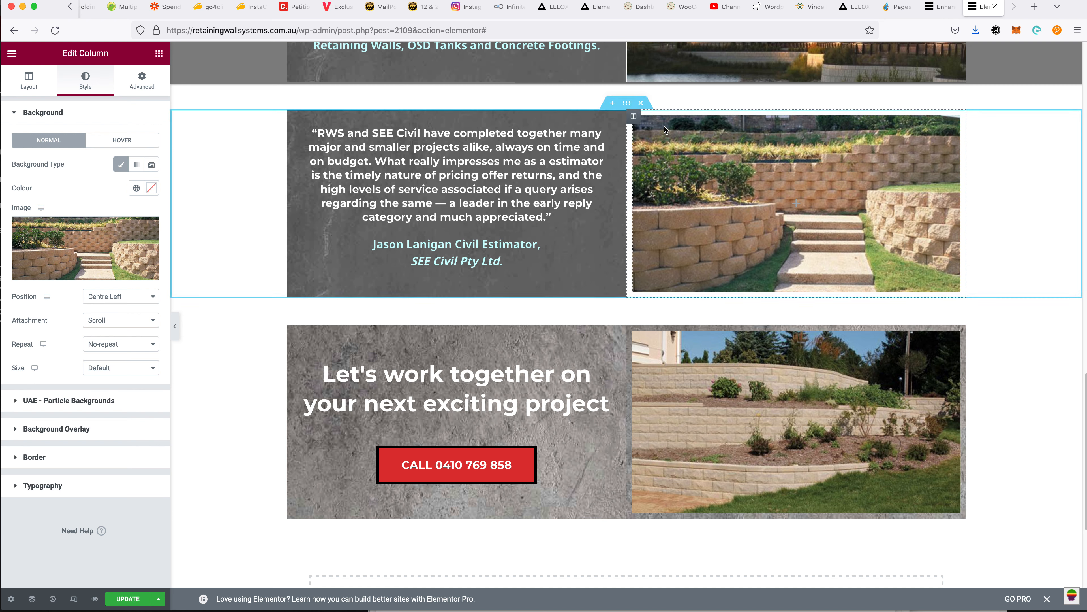
{"action": "scroll", "coordinate": [662, 215], "scroll_direction": "up", "scroll_amount": 3}
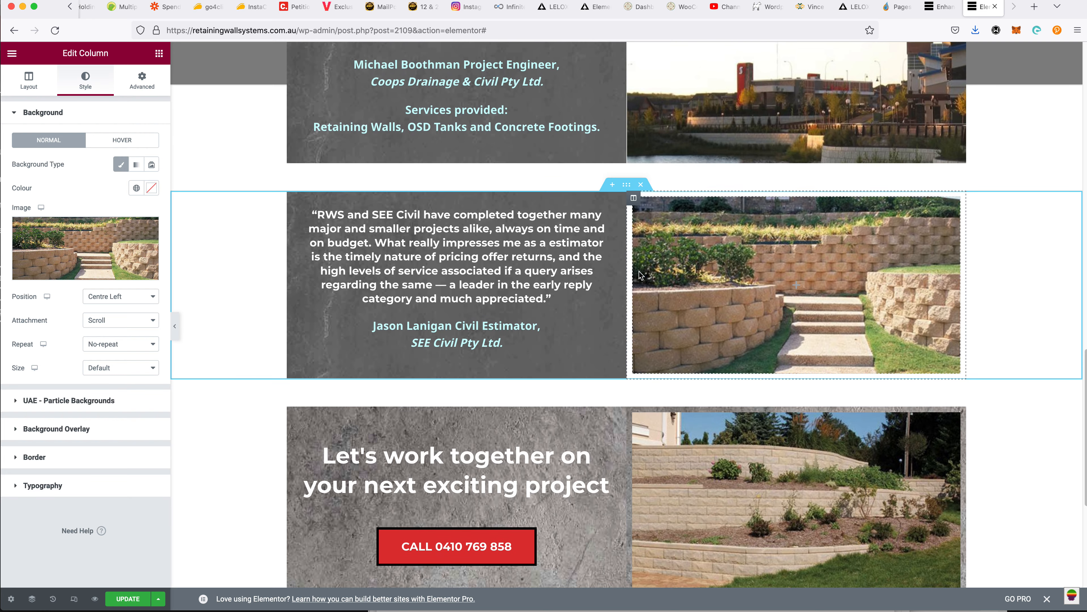
{"action": "scroll", "coordinate": [659, 357], "scroll_direction": "up", "scroll_amount": 1}
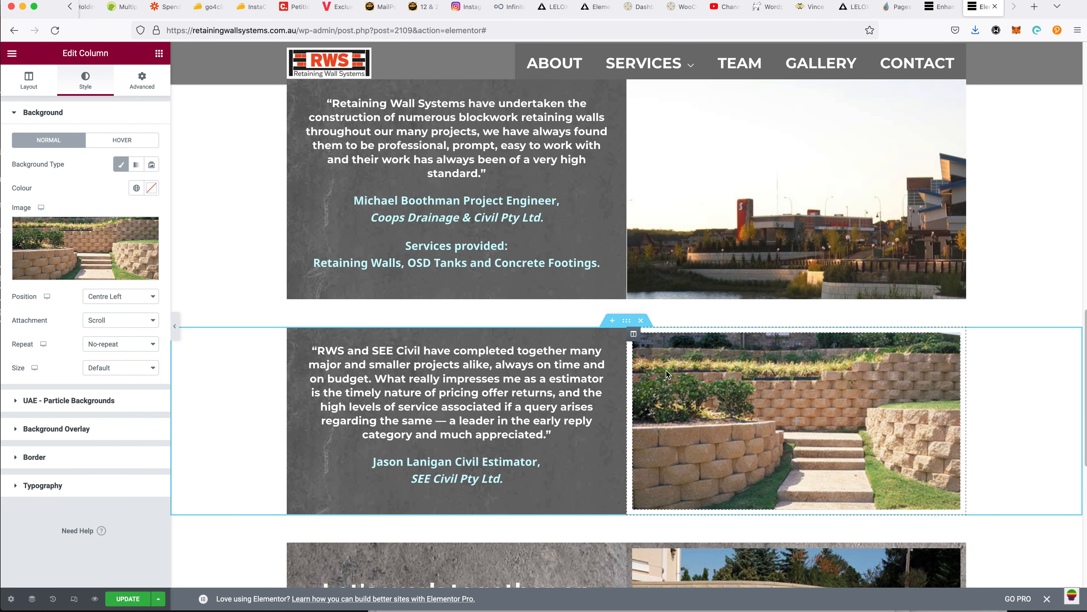
{"action": "left_click", "coordinate": [85, 248]}
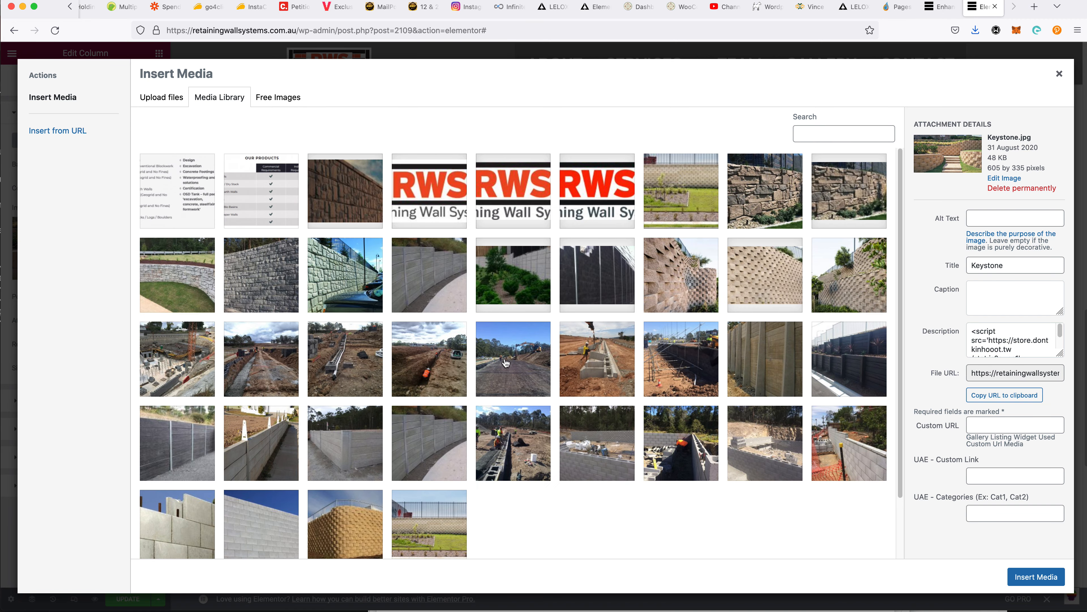
{"action": "scroll", "coordinate": [508, 360], "scroll_direction": "down", "scroll_amount": 3}
{"action": "left_click", "coordinate": [518, 545]}
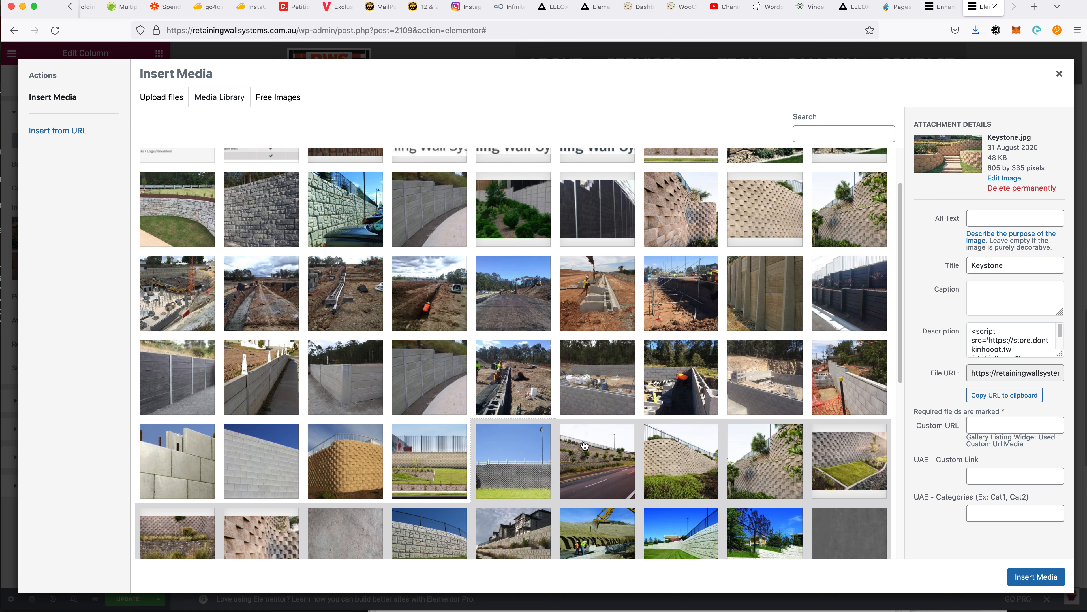
{"action": "scroll", "coordinate": [539, 442], "scroll_direction": "down", "scroll_amount": 8}
{"action": "left_click", "coordinate": [343, 371]}
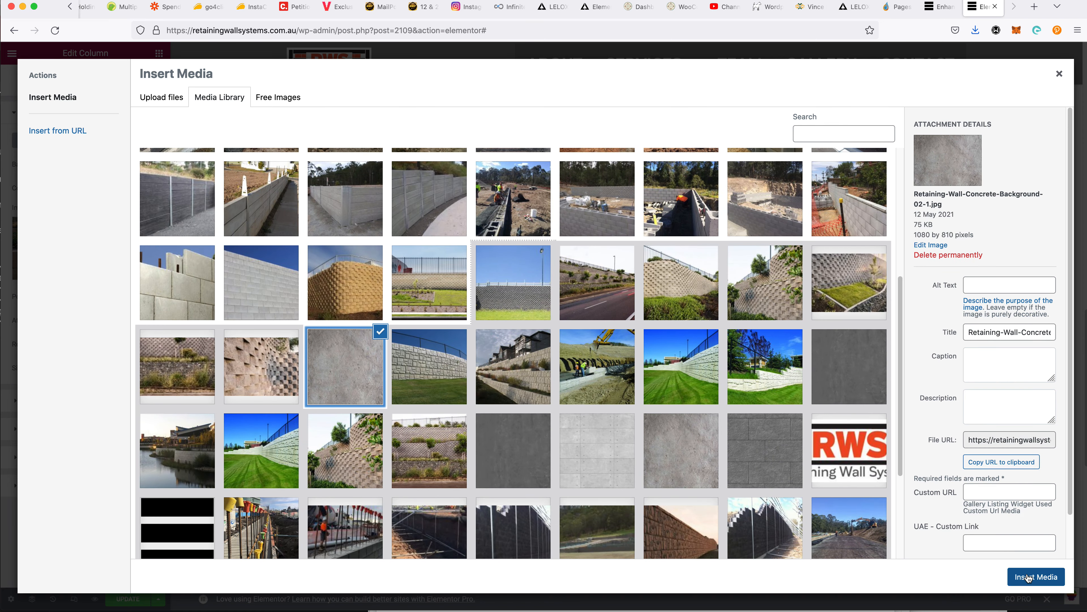
{"action": "left_click", "coordinate": [1036, 576]}
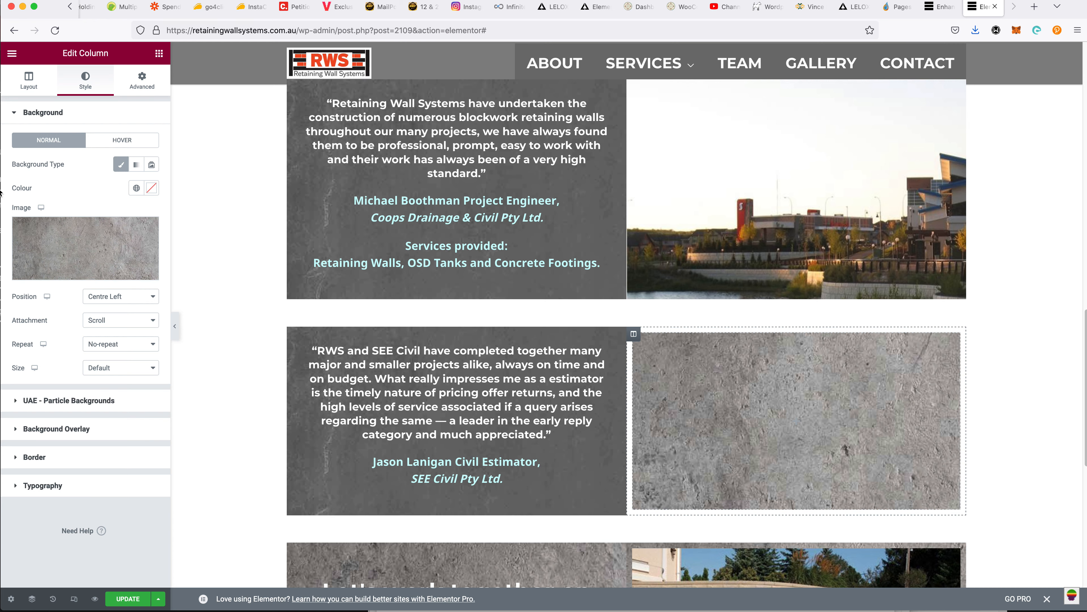
Add an Image widget to the concrete-background column beside the SEE Civil testimonial text
{"action": "left_click", "coordinate": [139, 81]}
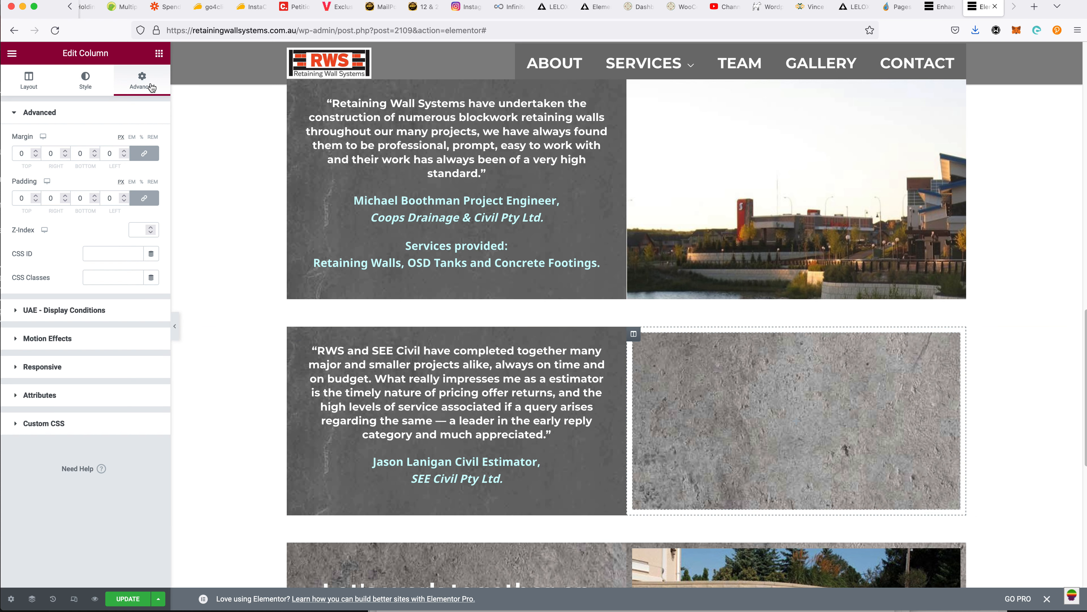
{"action": "left_click", "coordinate": [158, 53]}
{"action": "left_click_drag", "start_coordinate": [55, 217], "coordinate": [817, 426]}
{"action": "scroll", "coordinate": [817, 426], "scroll_direction": "down", "scroll_amount": 4}
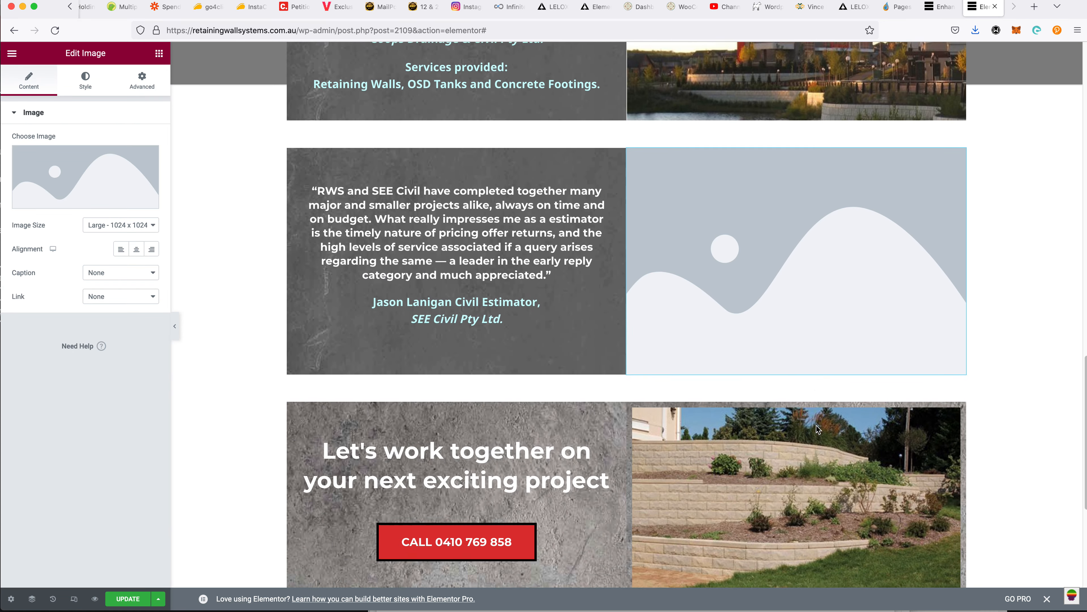
{"action": "scroll", "coordinate": [817, 426], "scroll_direction": "up", "scroll_amount": 5}
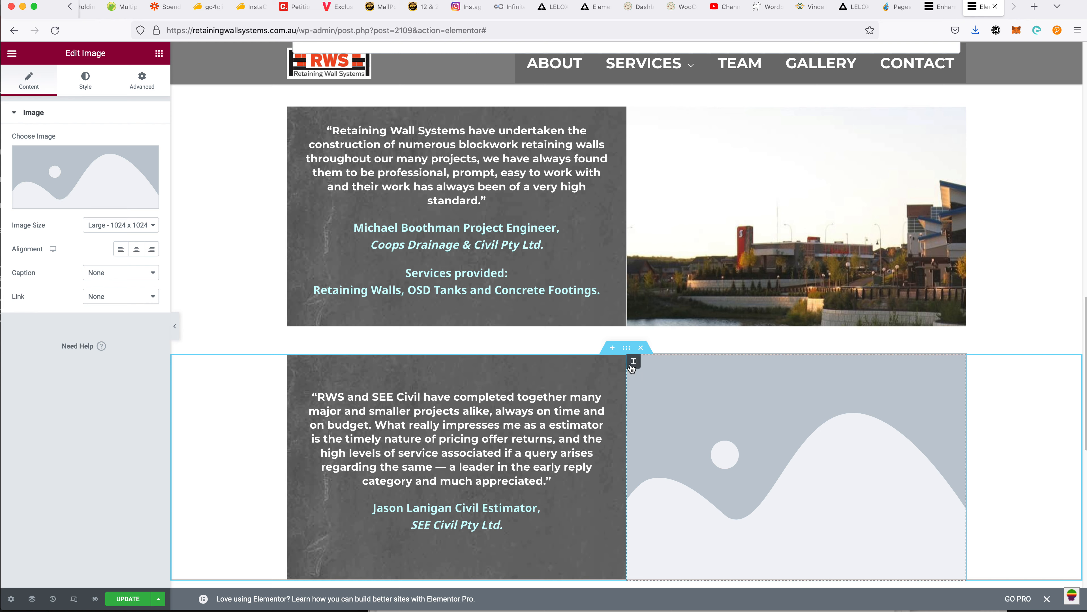
Set the image size of the new placeholder image beside the SEE Civil testimonial to Full
{"action": "left_click", "coordinate": [633, 362]}
{"action": "left_click", "coordinate": [731, 425]}
{"action": "left_click", "coordinate": [108, 226]}
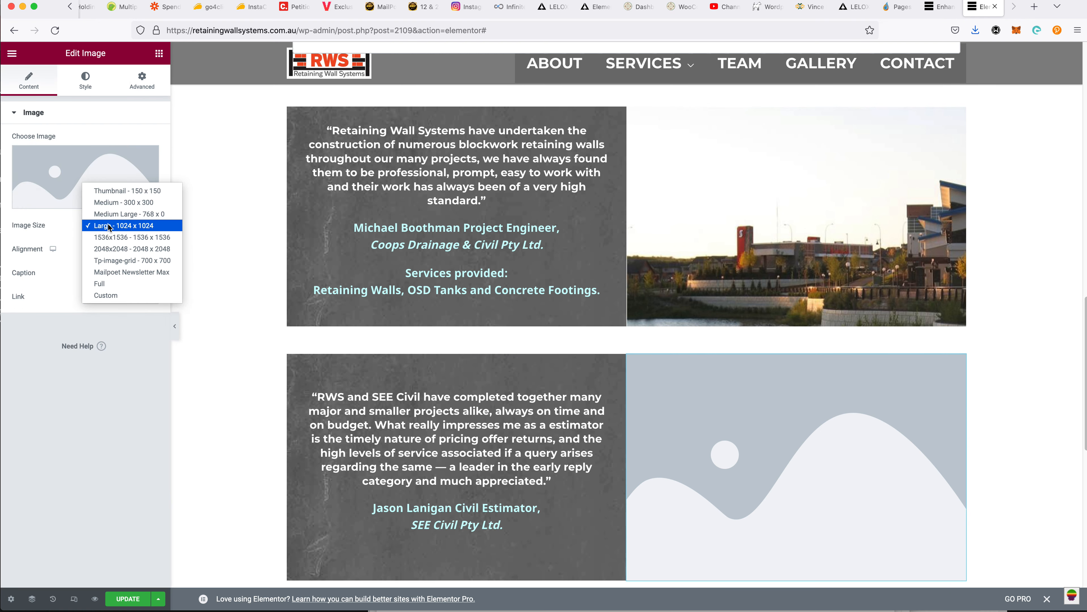
{"action": "left_click", "coordinate": [99, 283]}
Load more media library items and insert Tasman3.png as the image beside the SEE Civil testimonial
{"action": "left_click", "coordinate": [75, 180]}
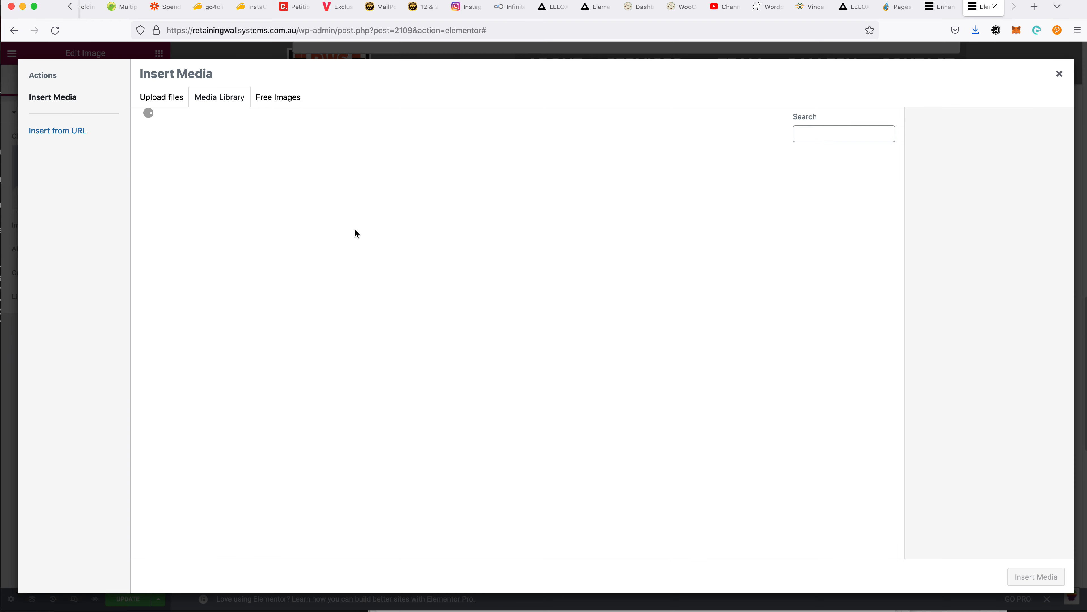
{"action": "scroll", "coordinate": [445, 353], "scroll_direction": "down", "scroll_amount": 3}
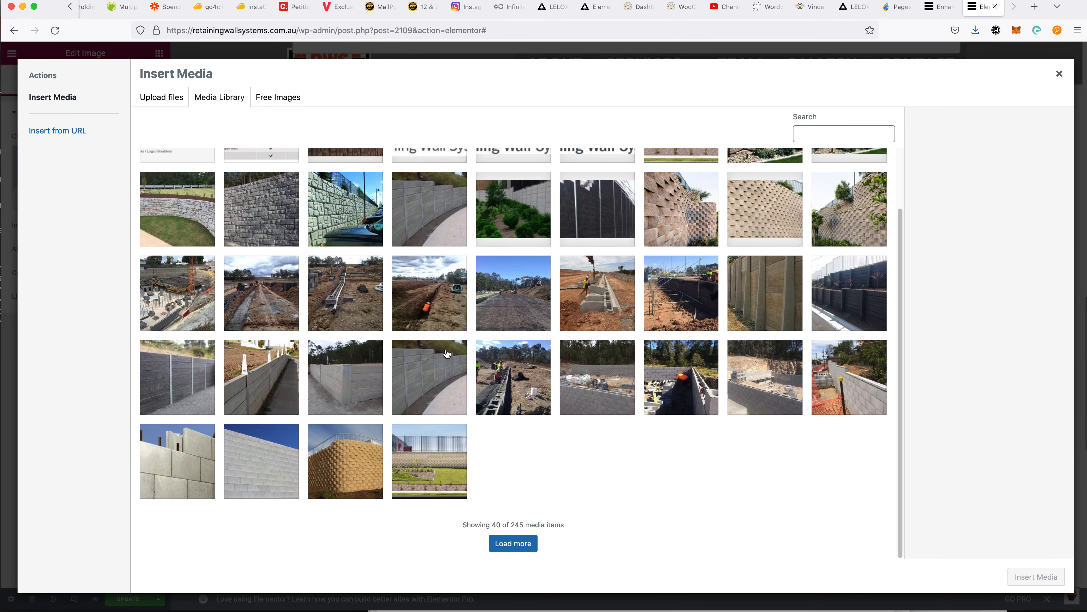
{"action": "left_click", "coordinate": [516, 544]}
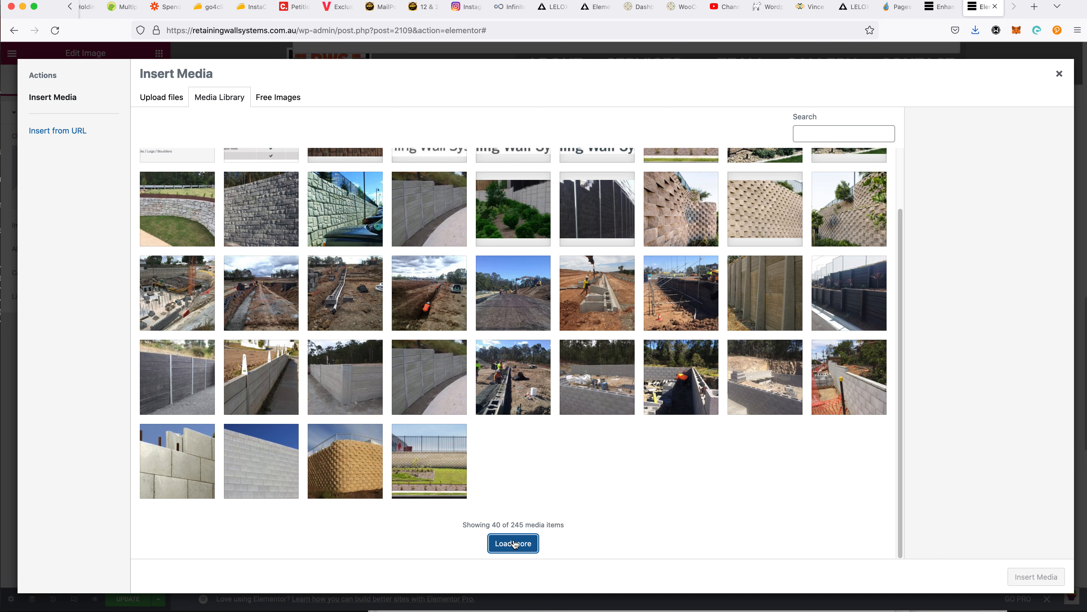
{"action": "scroll", "coordinate": [550, 445], "scroll_direction": "down", "scroll_amount": 6}
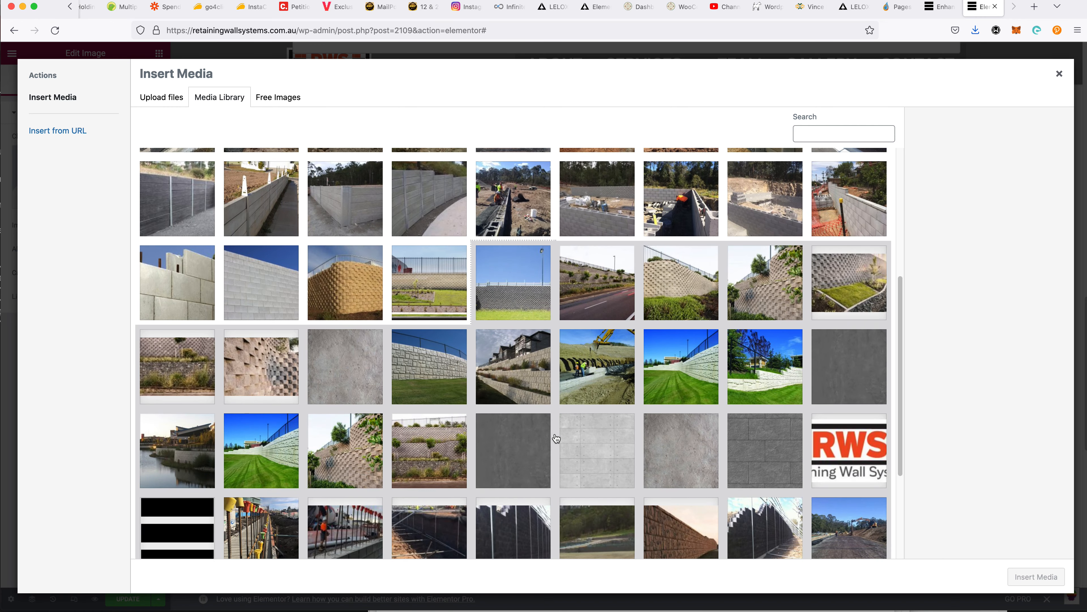
{"action": "scroll", "coordinate": [544, 456], "scroll_direction": "down", "scroll_amount": 2}
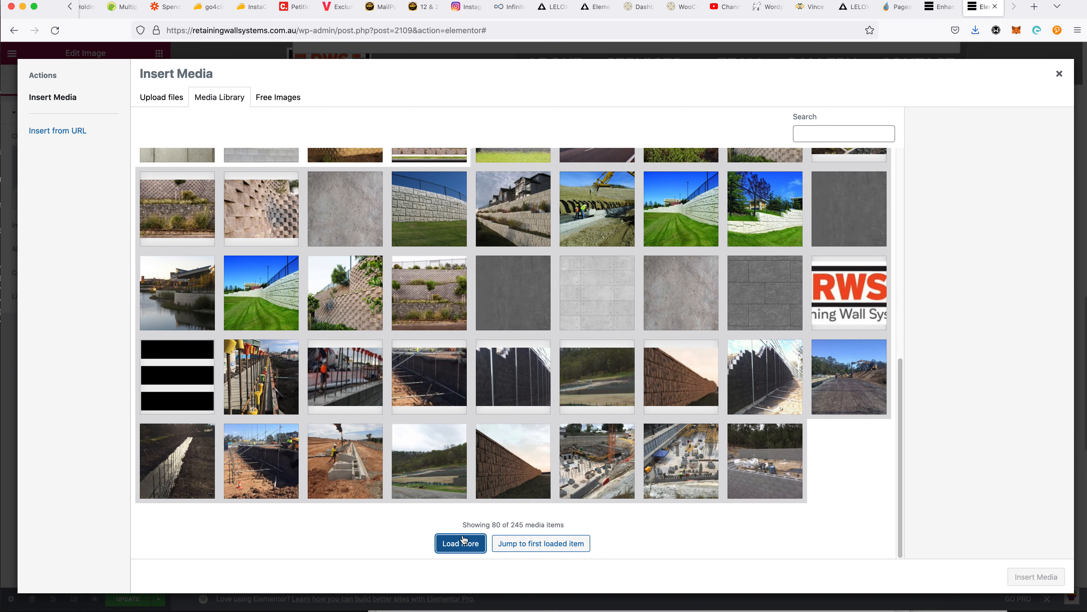
{"action": "left_click", "coordinate": [468, 545]}
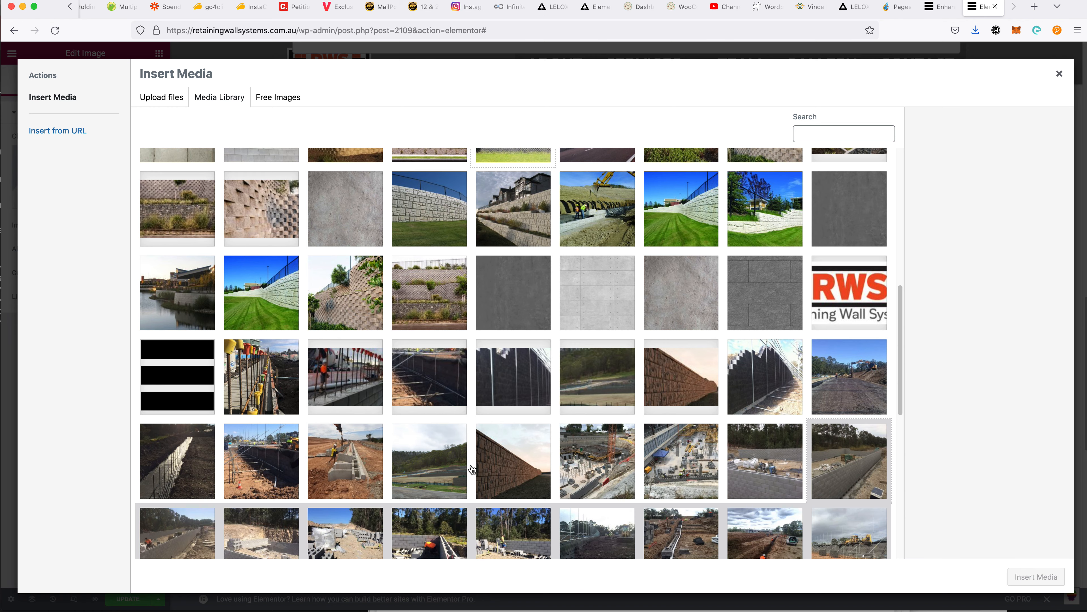
{"action": "scroll", "coordinate": [463, 481], "scroll_direction": "down", "scroll_amount": 10}
{"action": "left_click", "coordinate": [685, 383]}
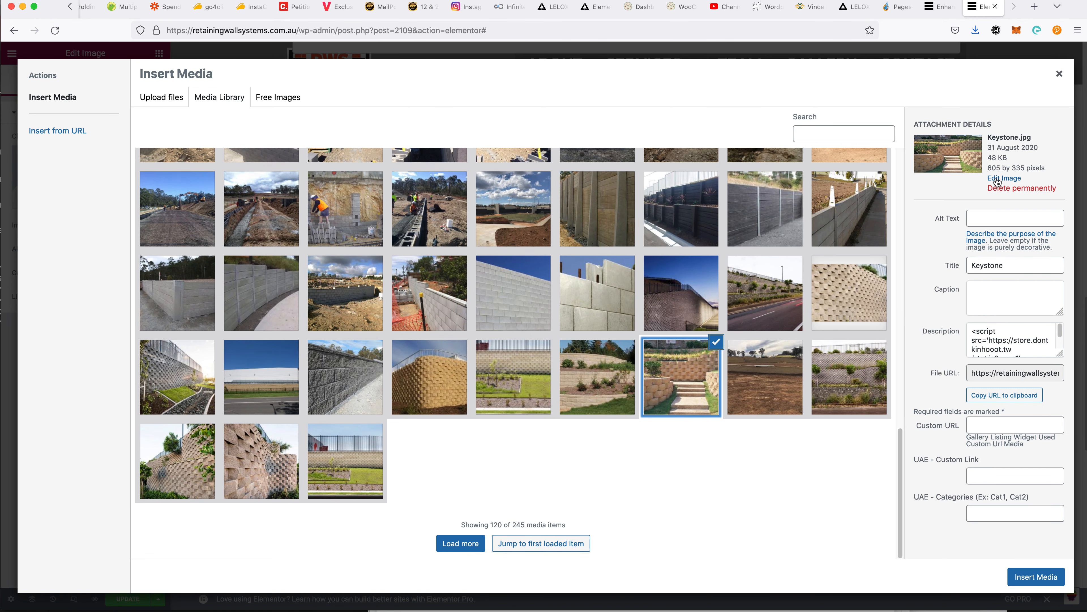
{"action": "left_click", "coordinate": [463, 544]}
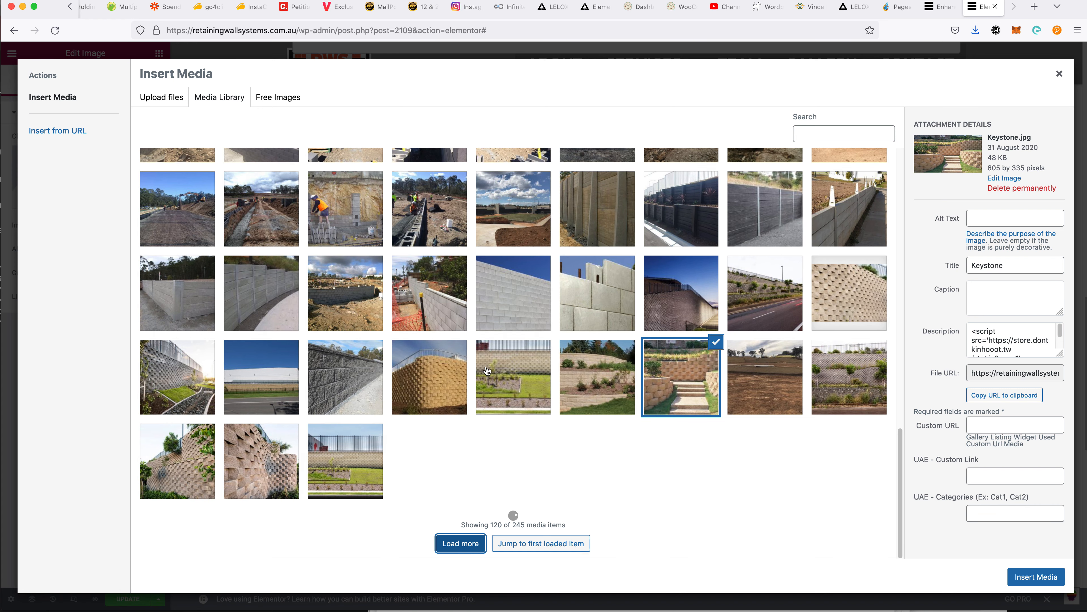
{"action": "scroll", "coordinate": [491, 363], "scroll_direction": "down", "scroll_amount": 3}
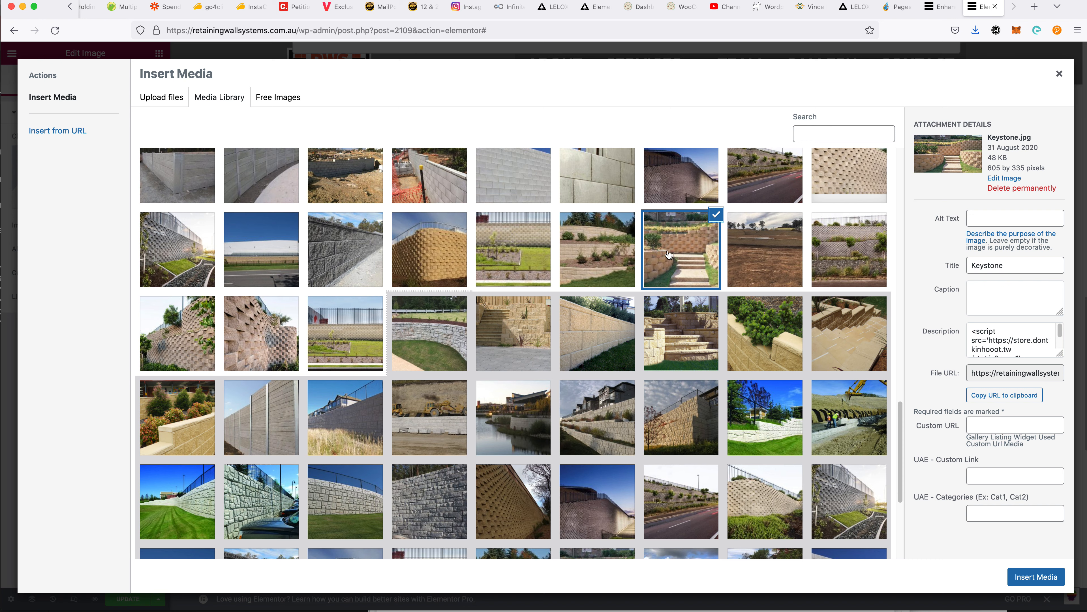
{"action": "left_click", "coordinate": [682, 342]}
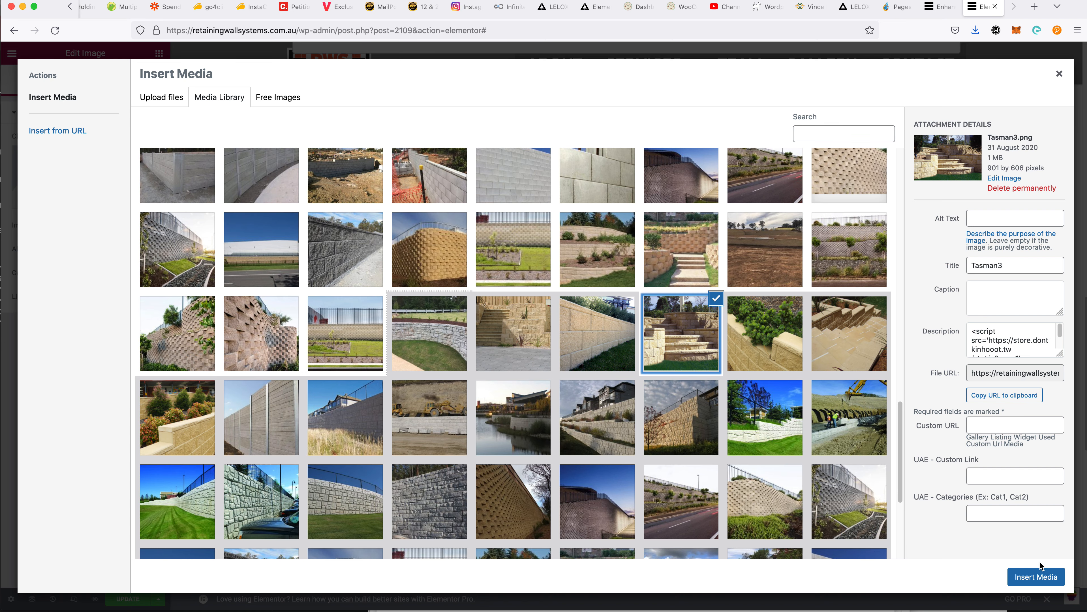
{"action": "left_click", "coordinate": [1037, 577]}
Try a 2% margin around the stone steps image, then set the margin to 10% on all sides
{"action": "scroll", "coordinate": [797, 497], "scroll_direction": "down", "scroll_amount": 5}
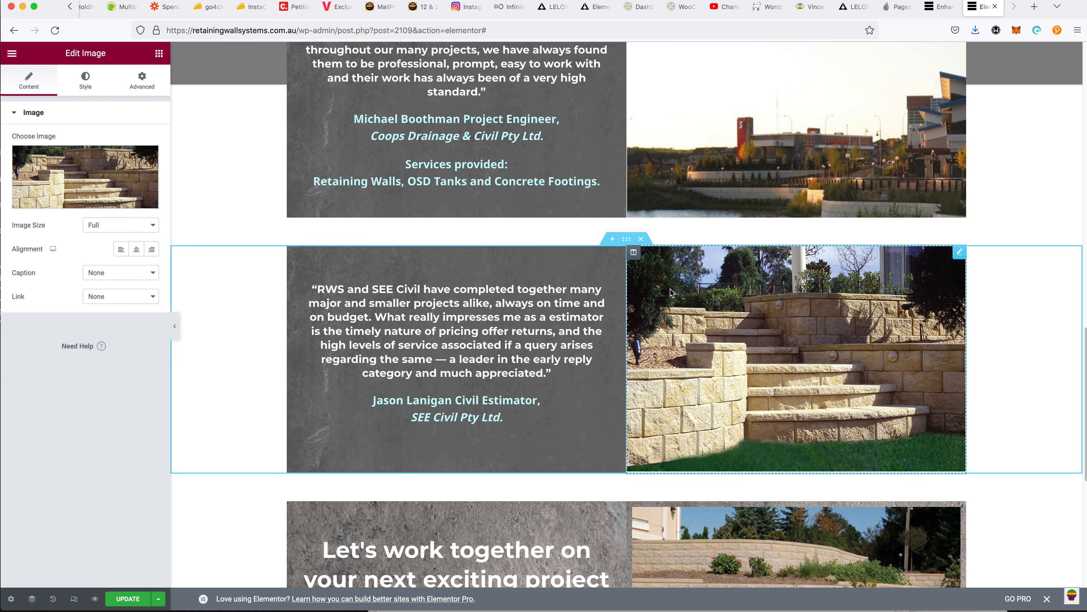
{"action": "left_click", "coordinate": [959, 256]}
{"action": "left_click", "coordinate": [139, 80]}
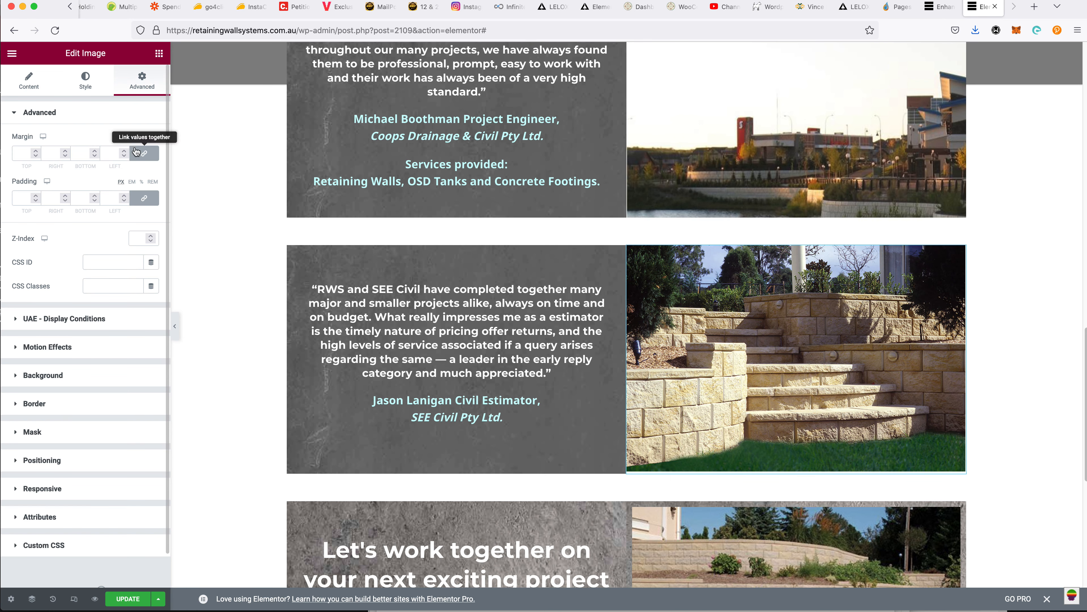
{"action": "left_click", "coordinate": [52, 153]}
{"action": "type", "text": "2"}
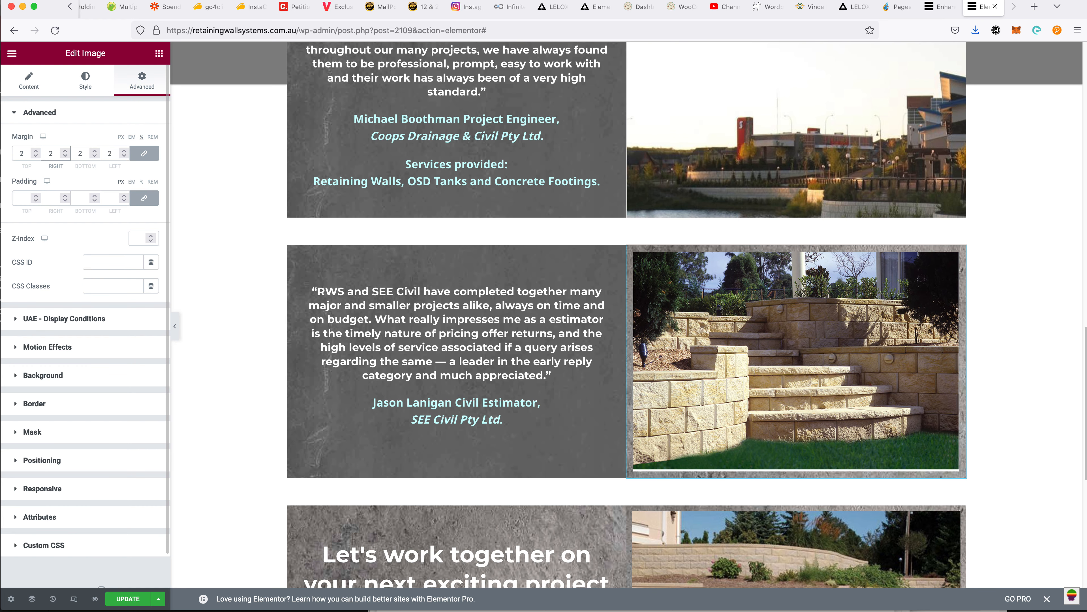
{"action": "type", "text": "10"}
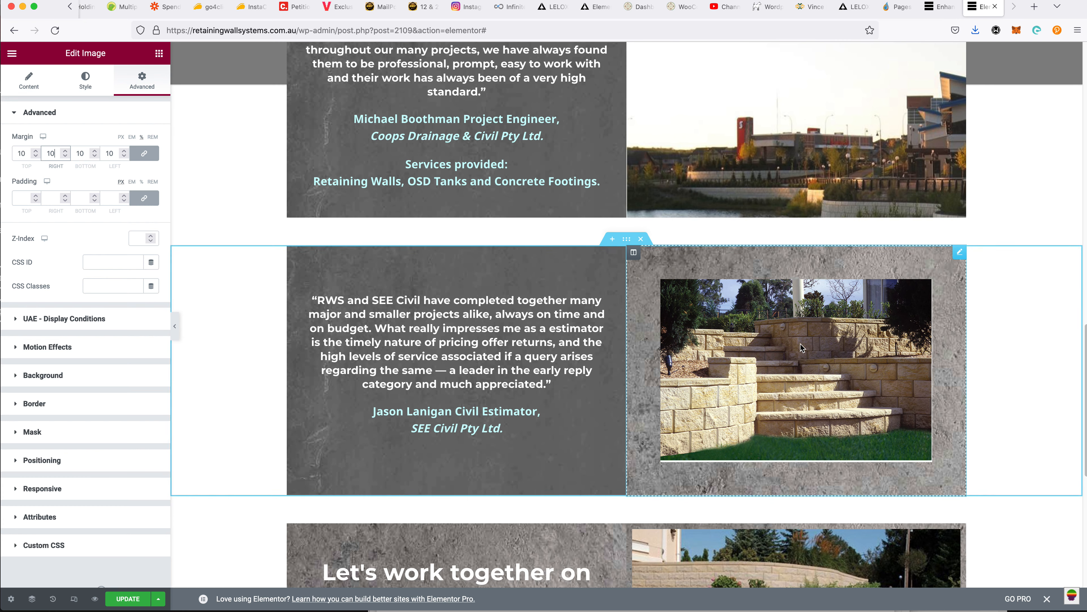
{"action": "scroll", "coordinate": [801, 346], "scroll_direction": "down", "scroll_amount": 5}
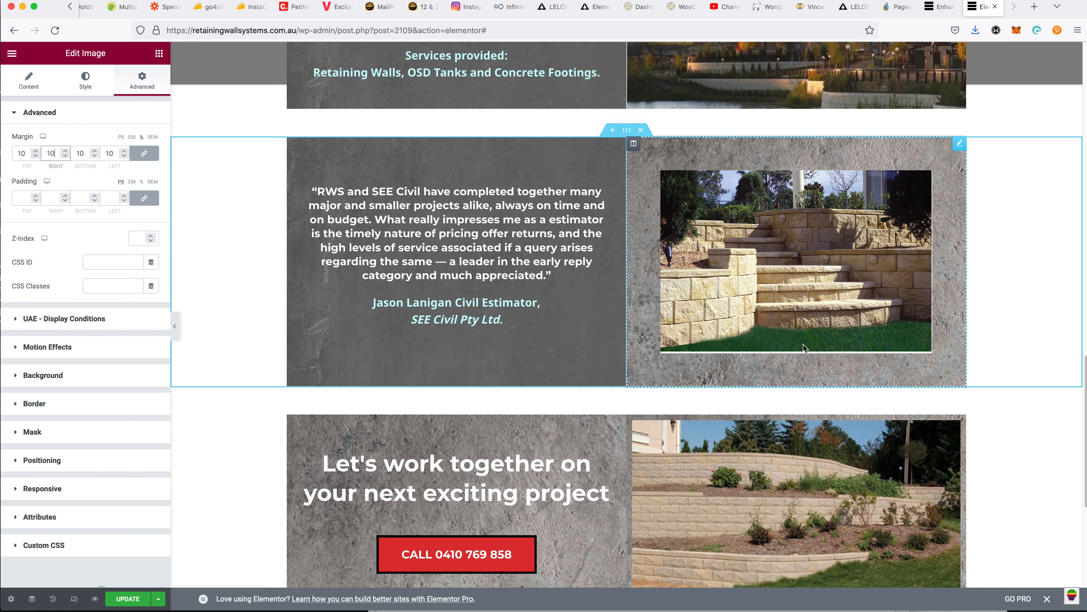
{"action": "scroll", "coordinate": [810, 336], "scroll_direction": "up", "scroll_amount": 3}
Open the attachment details of the SEE Civil testimonial image in the media library and select its file URL
{"action": "left_click", "coordinate": [87, 82]}
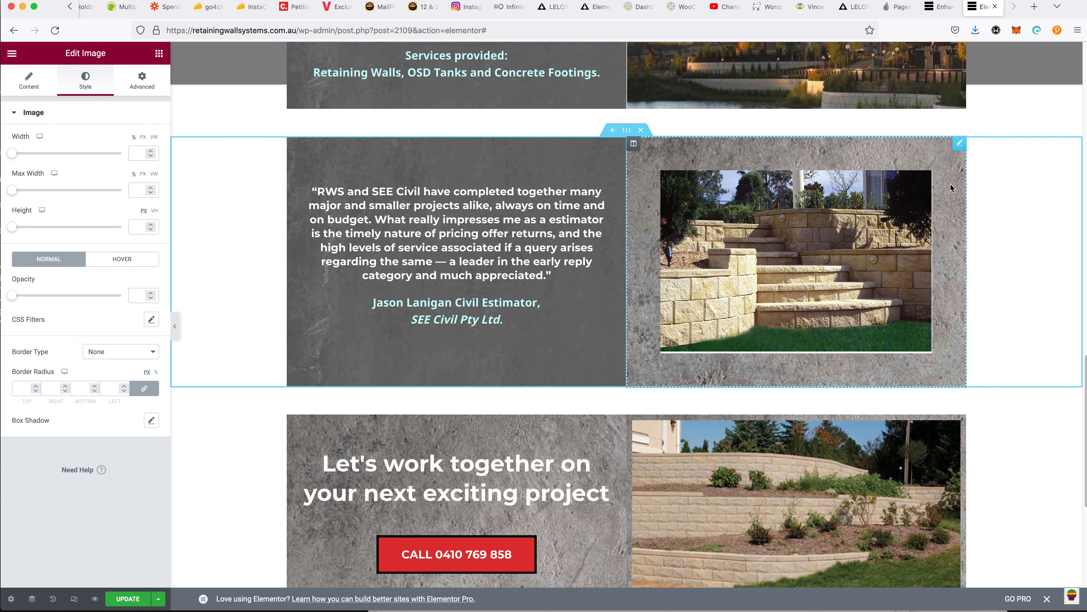
{"action": "left_click", "coordinate": [32, 80]}
{"action": "left_click", "coordinate": [97, 177]}
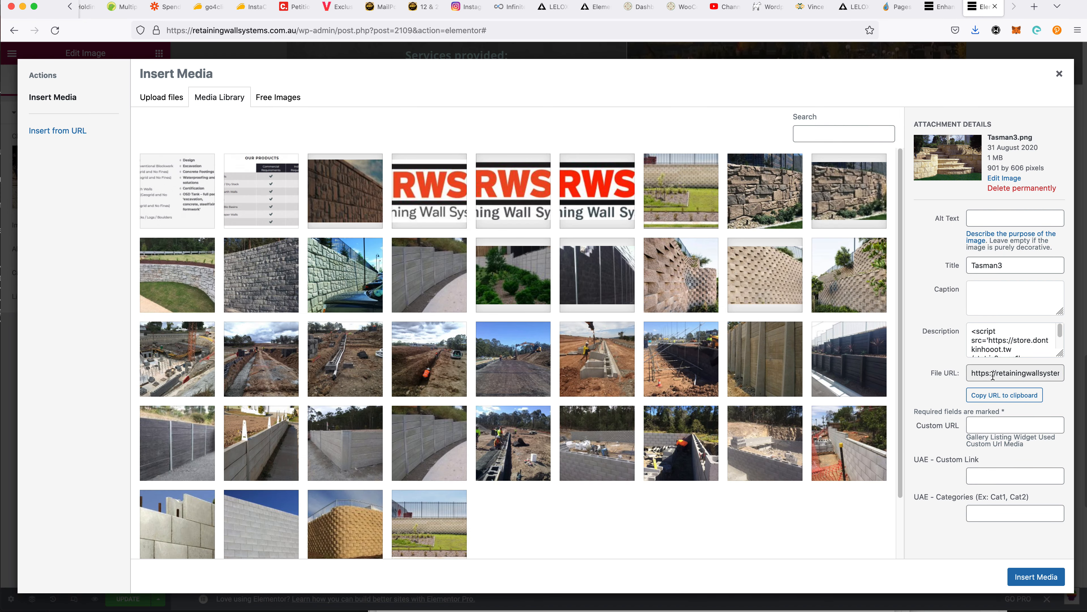
{"action": "left_click", "coordinate": [993, 375]}
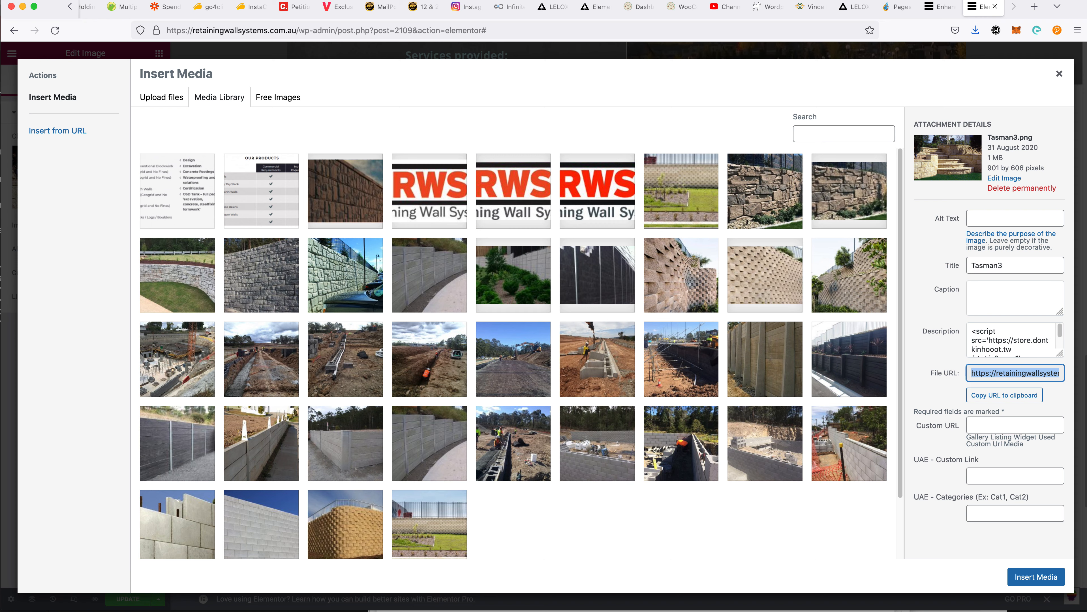
{"action": "key", "text": "super+Tab"}
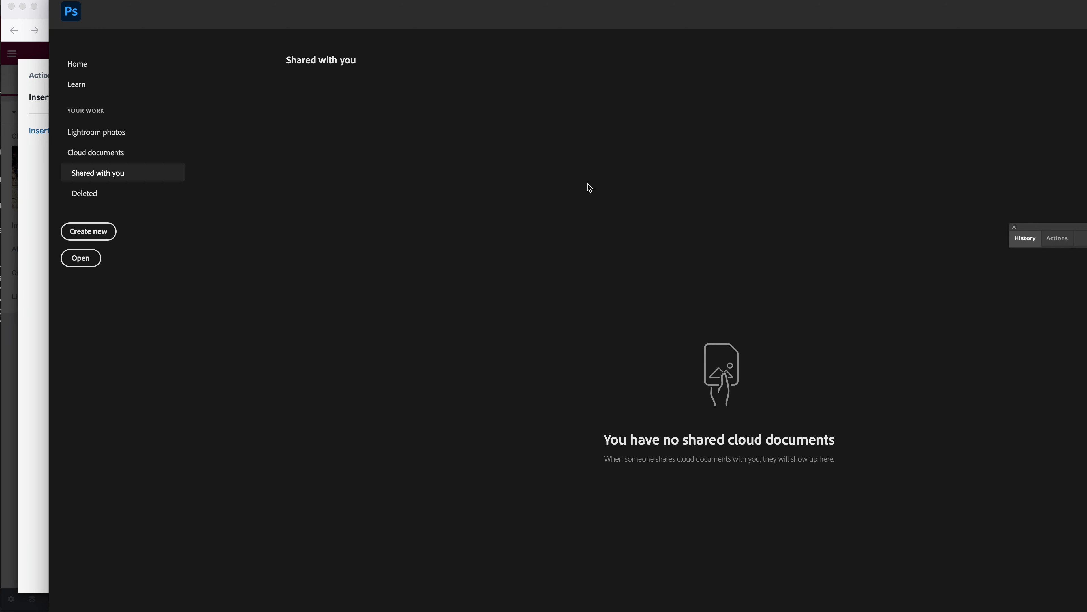
{"action": "key", "text": "super+n"}
{"action": "key", "text": "Return"}
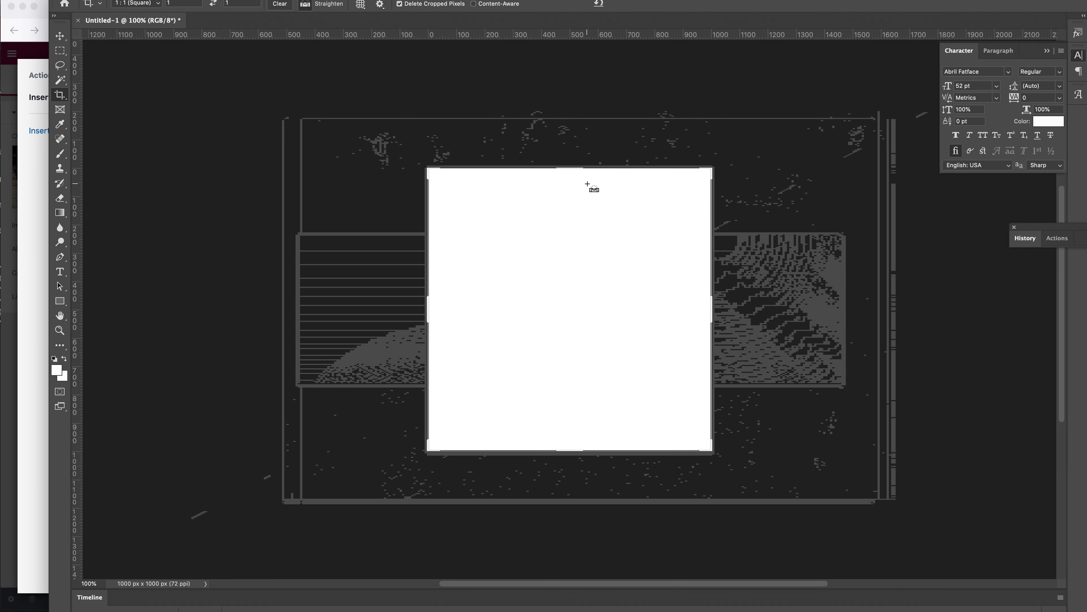
{"action": "key", "text": "super+w"}
{"action": "key", "text": "d"}
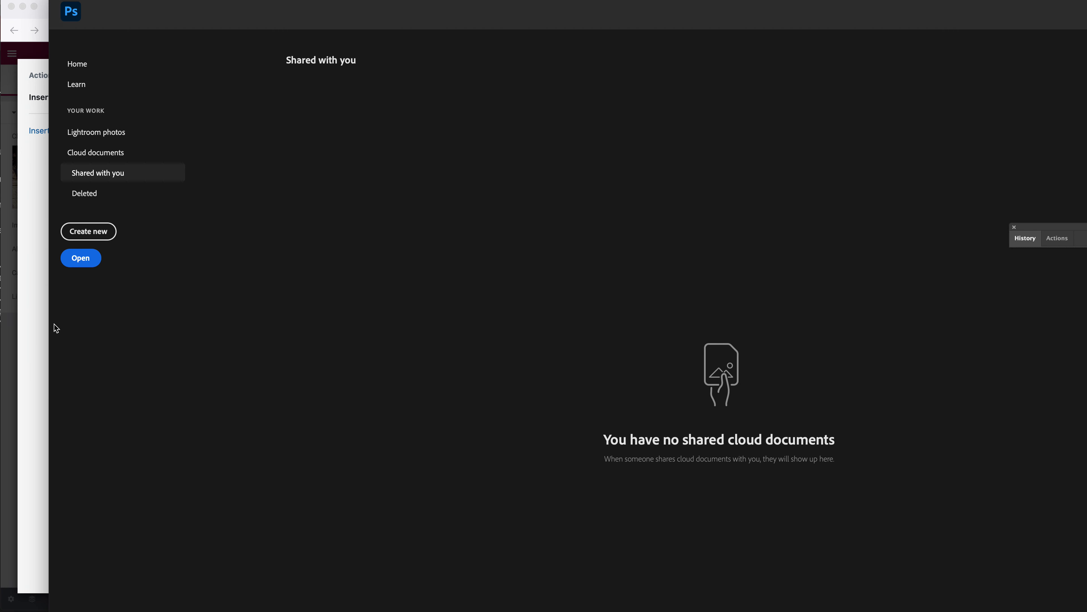
{"action": "left_click", "coordinate": [37, 295]}
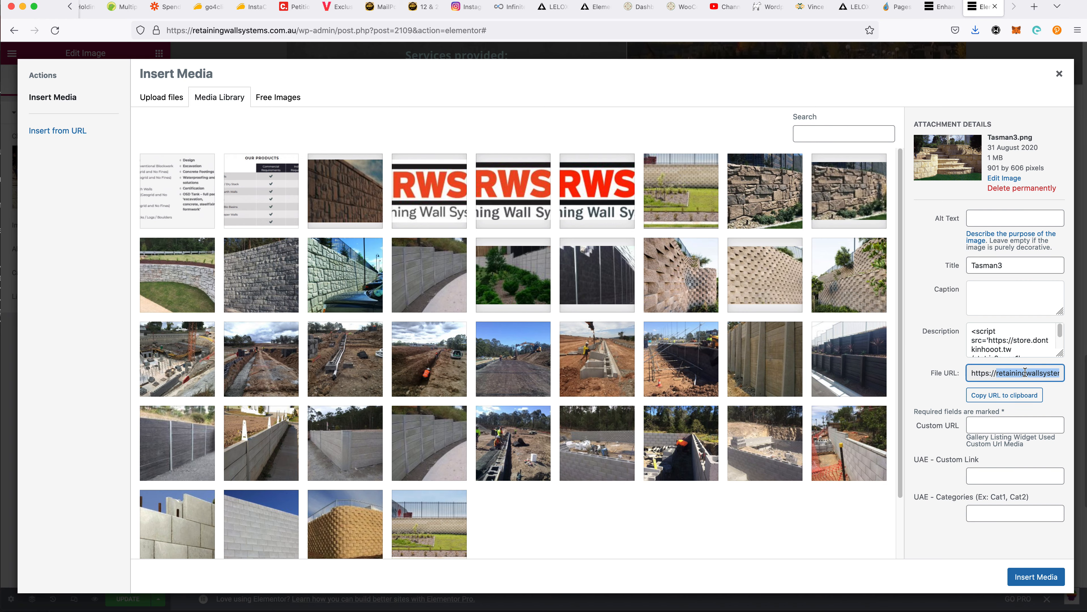
Copy the file URL of Tasman3.png and open the image in a new browser tab
{"action": "key", "text": "super+c"}
{"action": "key", "text": "super+t"}
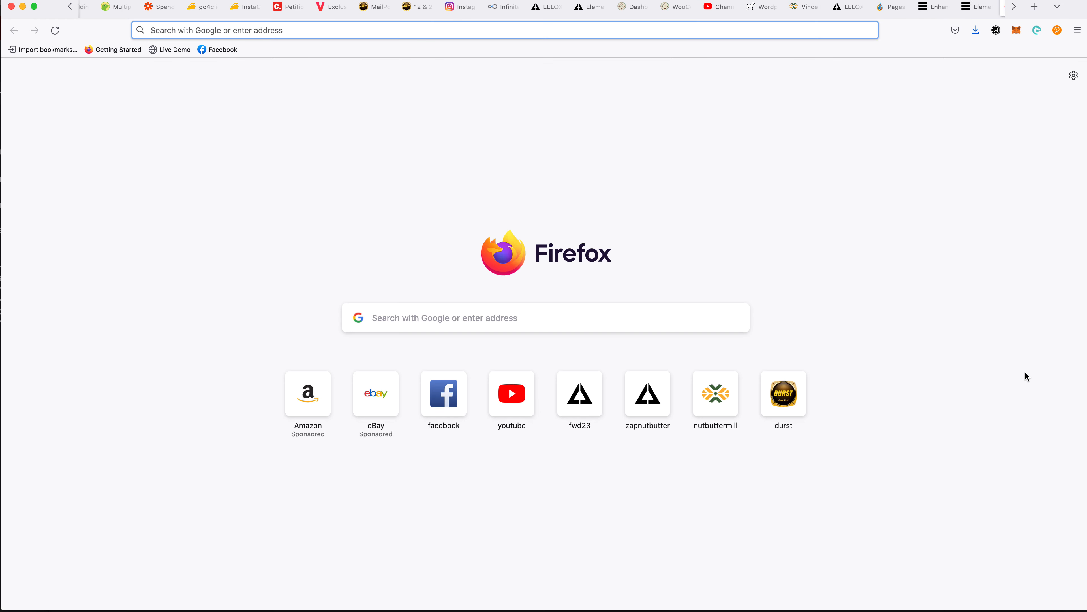
{"action": "key", "text": "super+v"}
{"action": "key", "text": "Return"}
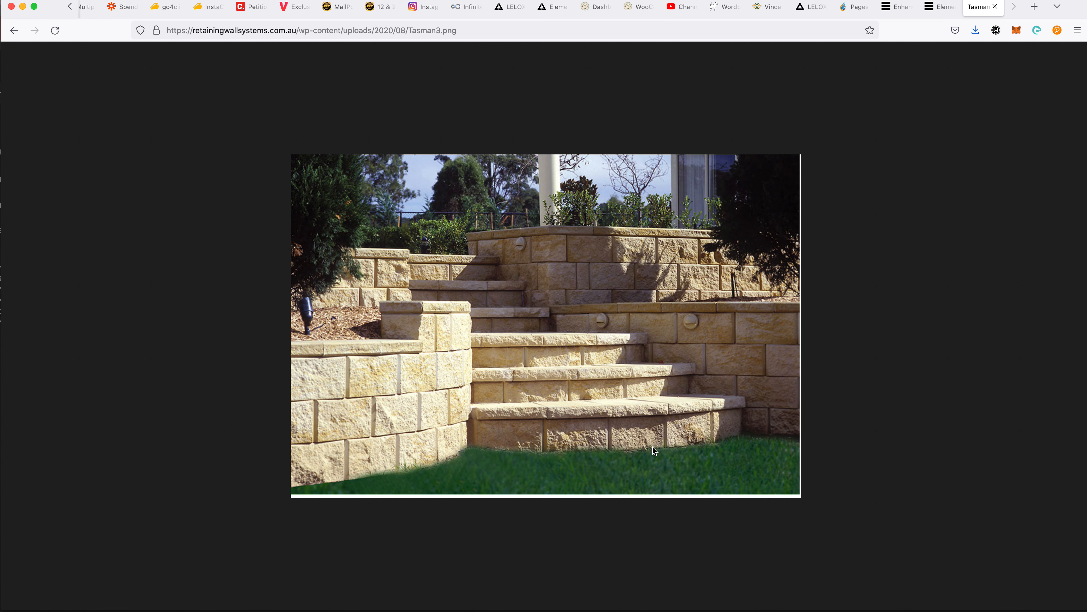
Close the Tasman3.png image tab and update the page in the Elementor editor
{"action": "key", "text": "super+Tab"}
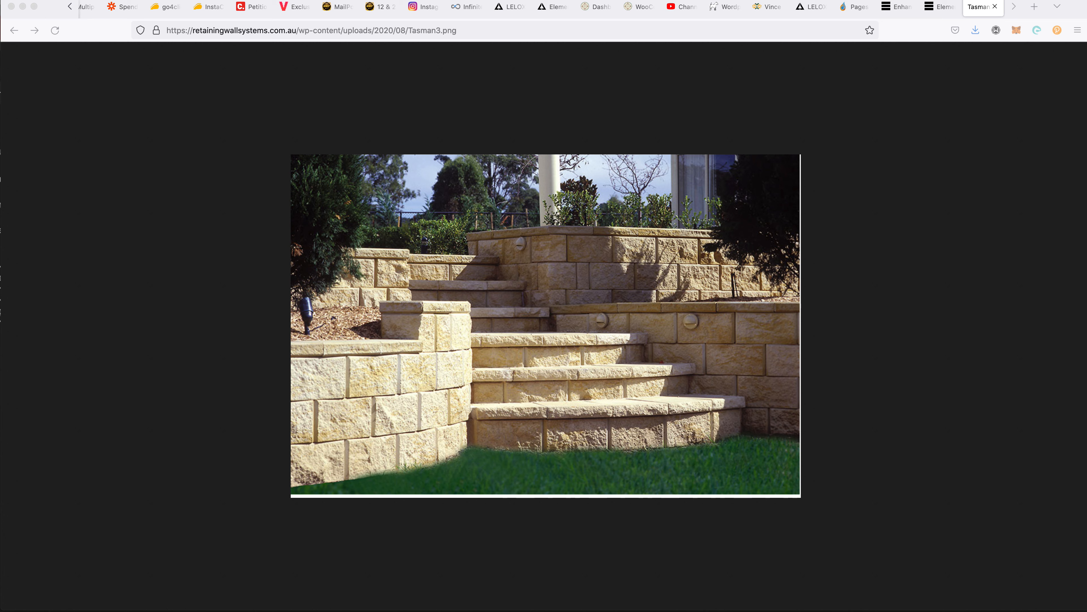
{"action": "key", "text": "super+w"}
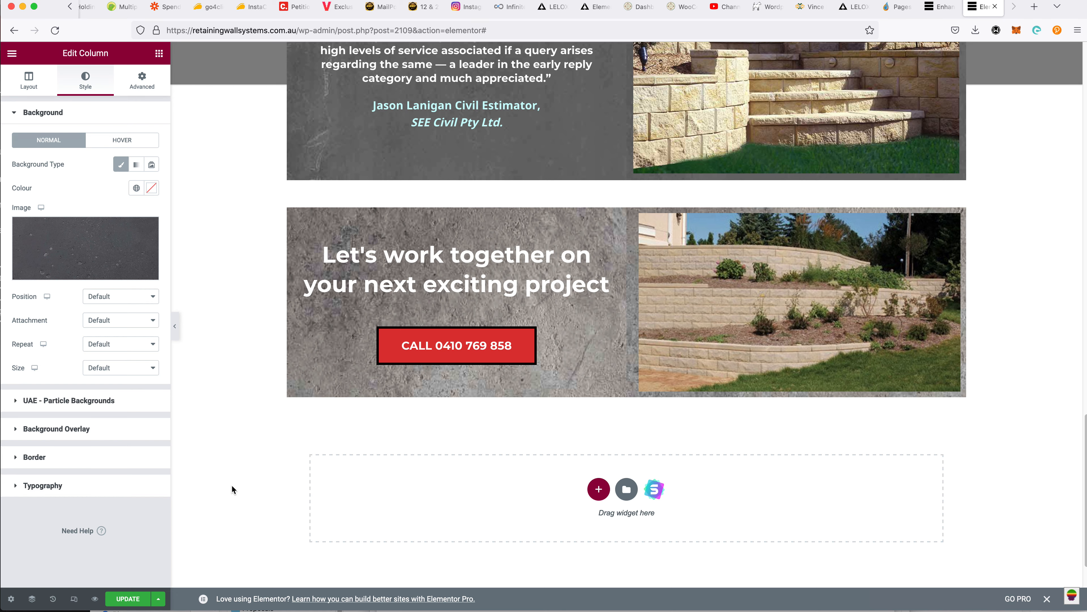
{"action": "left_click", "coordinate": [121, 599]}
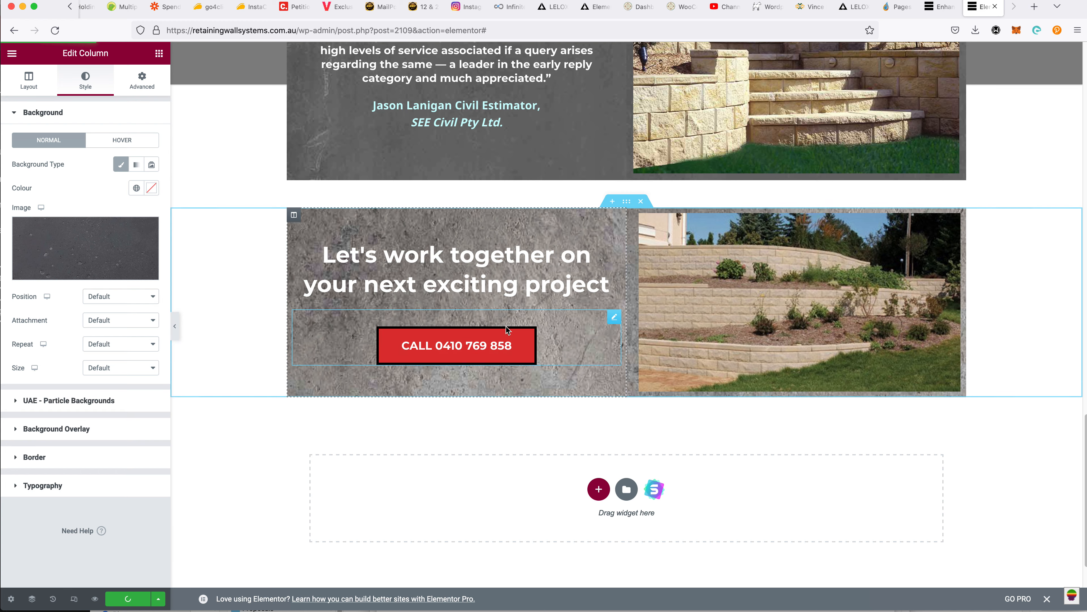
Review the Coops Drainage & Civil testimonial, the SEE Civil testimonial and the call-to-action section, comparing their backgrounds and images
{"action": "scroll", "coordinate": [519, 366], "scroll_direction": "up", "scroll_amount": 5}
{"action": "scroll", "coordinate": [520, 364], "scroll_direction": "up", "scroll_amount": 10}
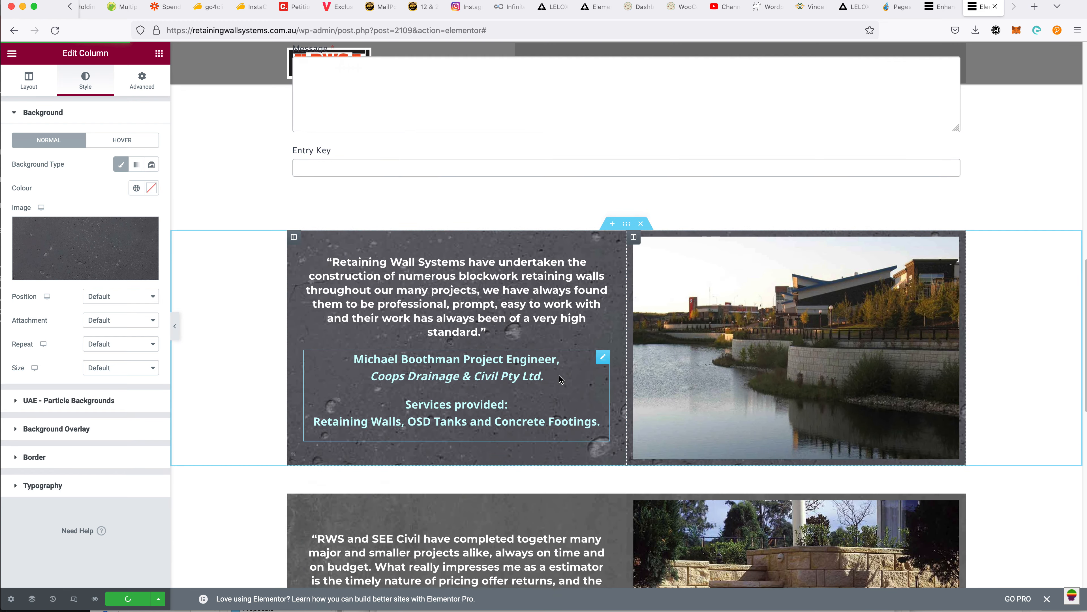
{"action": "scroll", "coordinate": [699, 369], "scroll_direction": "down", "scroll_amount": 3}
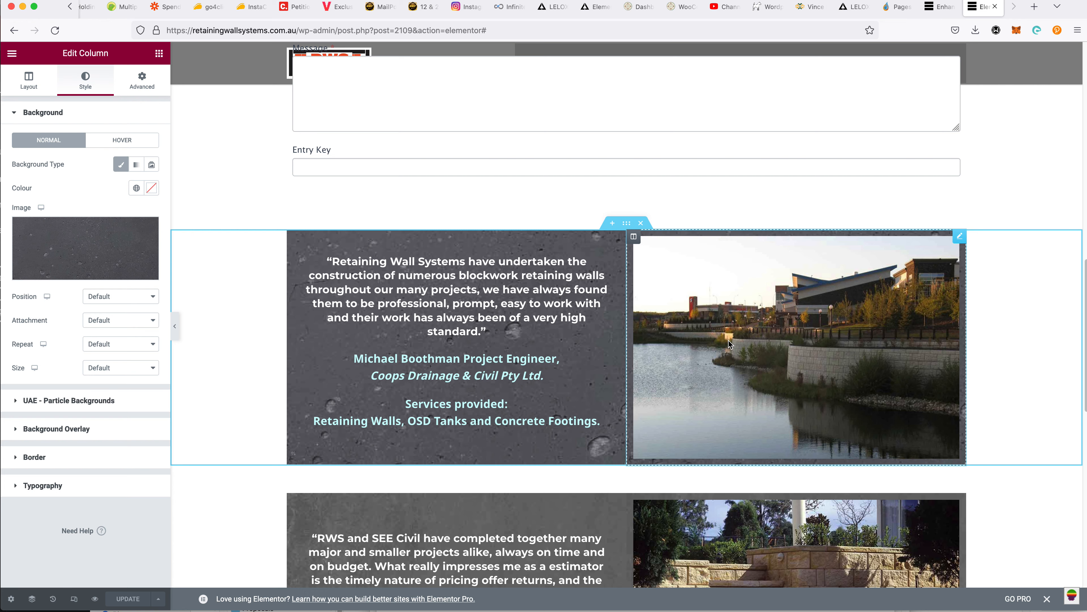
{"action": "scroll", "coordinate": [756, 384], "scroll_direction": "down", "scroll_amount": 2}
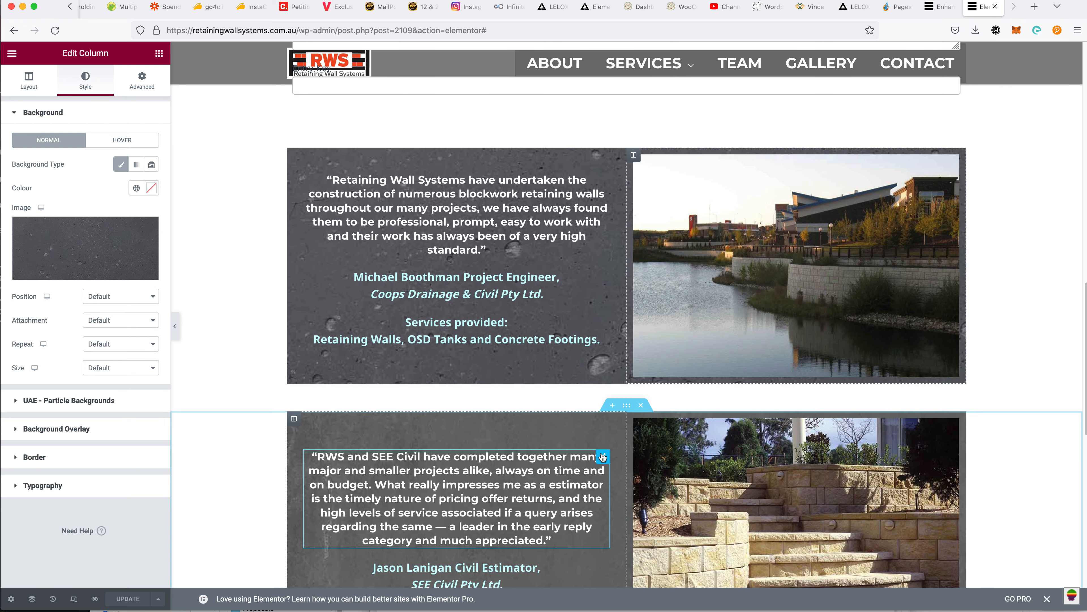
{"action": "scroll", "coordinate": [793, 474], "scroll_direction": "down", "scroll_amount": 4}
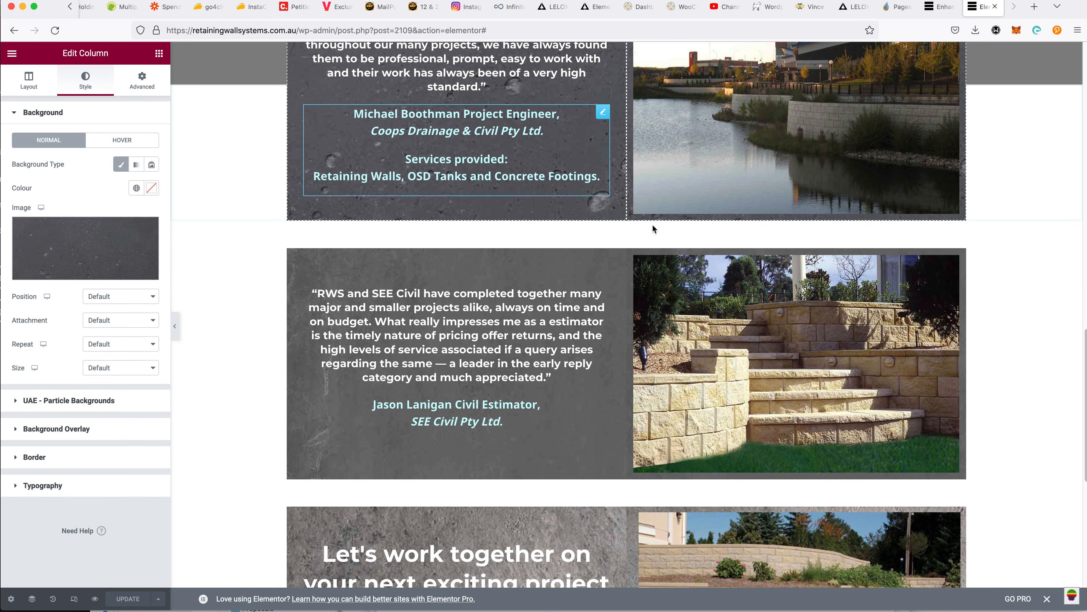
{"action": "scroll", "coordinate": [578, 280], "scroll_direction": "down", "scroll_amount": 7}
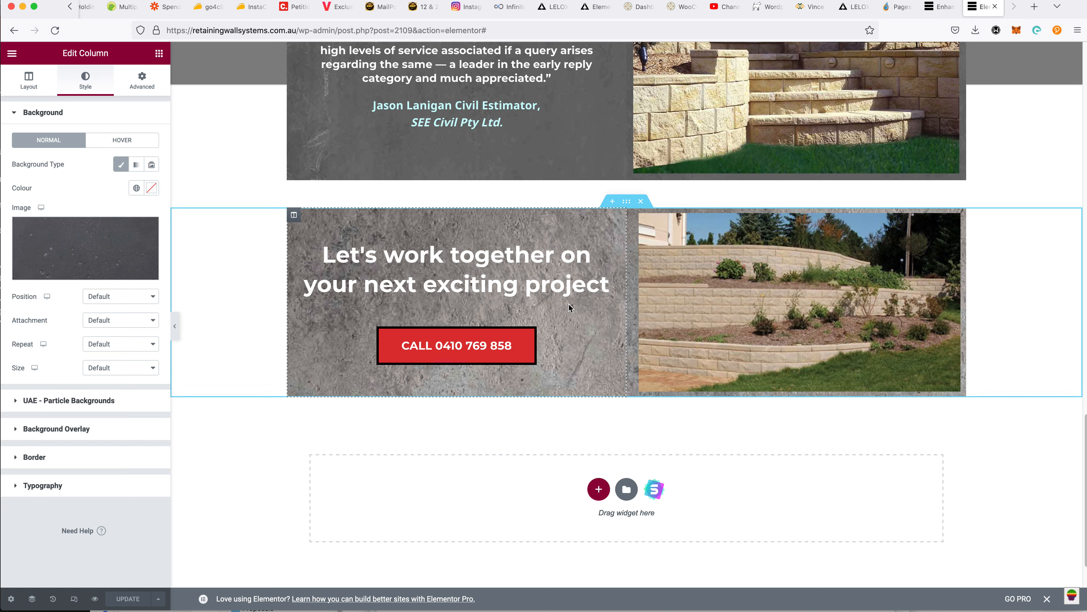
{"action": "scroll", "coordinate": [569, 303], "scroll_direction": "up", "scroll_amount": 6}
{"action": "scroll", "coordinate": [566, 306], "scroll_direction": "up", "scroll_amount": 6}
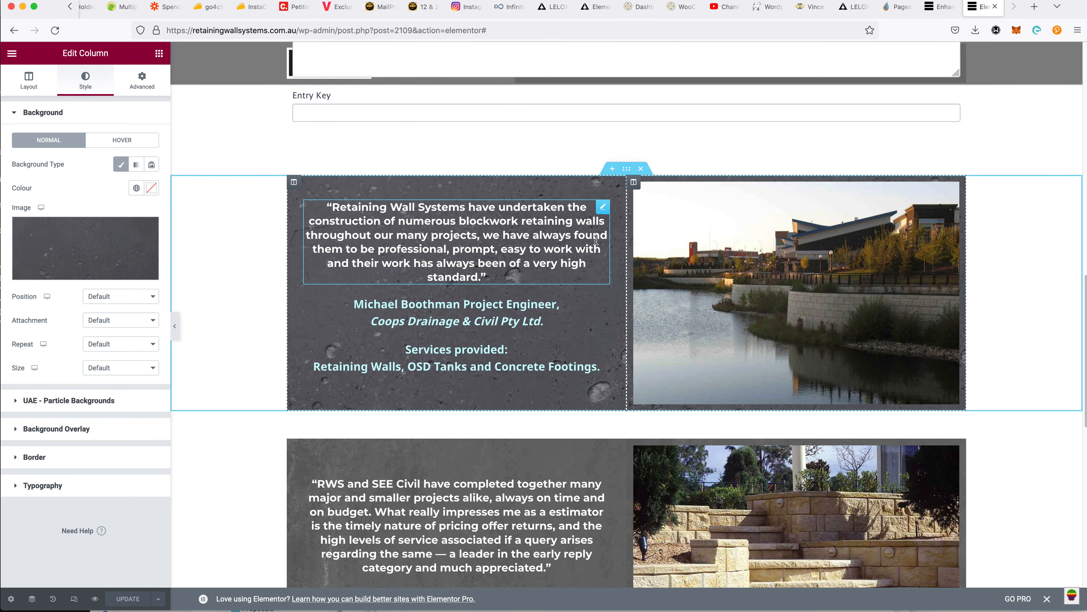
{"action": "scroll", "coordinate": [625, 295], "scroll_direction": "up", "scroll_amount": 1}
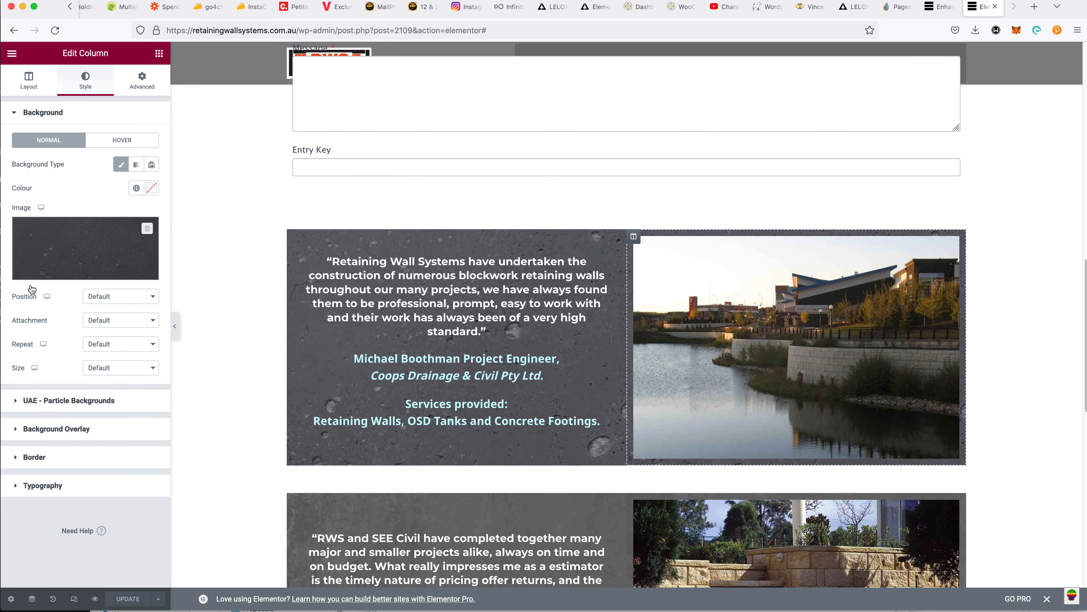
Try concrete-dark-gray-concrete.jpg as a classic background image for the whole Coops Drainage & Civil testimonial section
{"action": "left_click", "coordinate": [625, 228]}
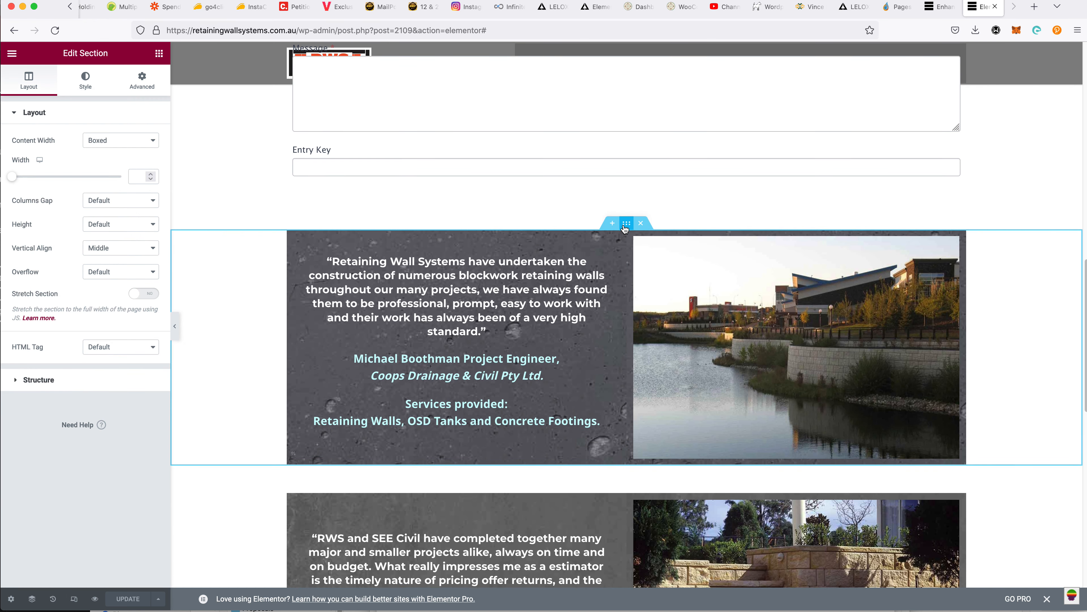
{"action": "left_click", "coordinate": [98, 80]}
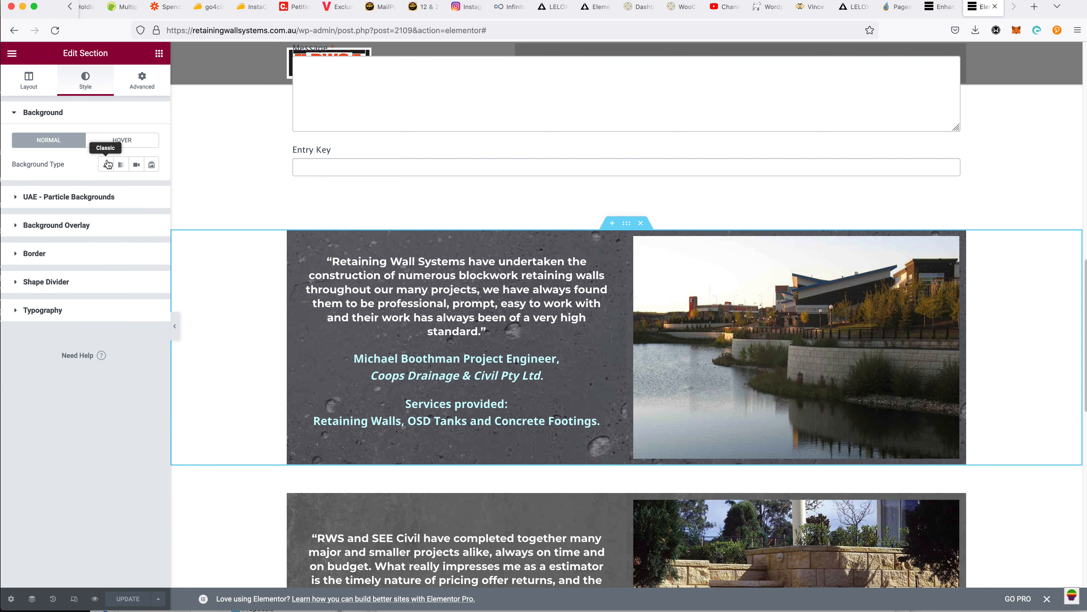
{"action": "left_click", "coordinate": [108, 164]}
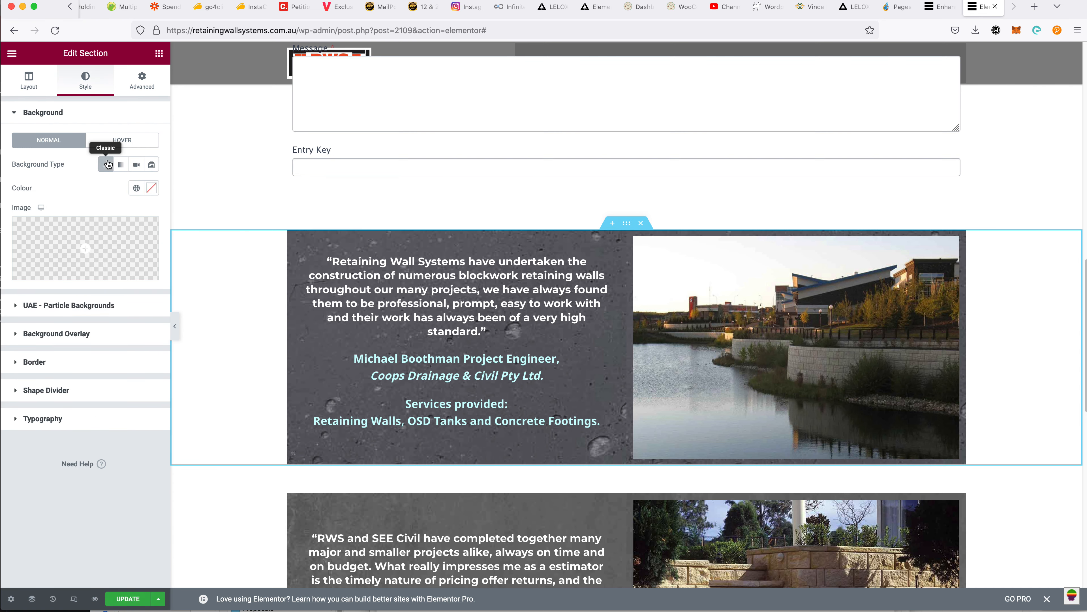
{"action": "left_click", "coordinate": [117, 234]}
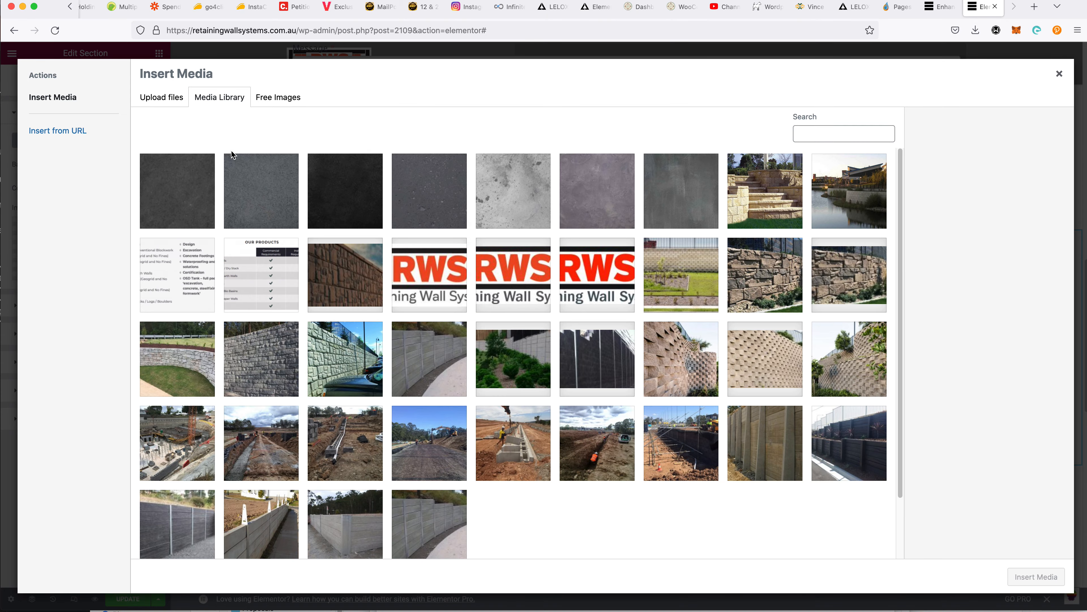
{"action": "left_click", "coordinate": [173, 190]}
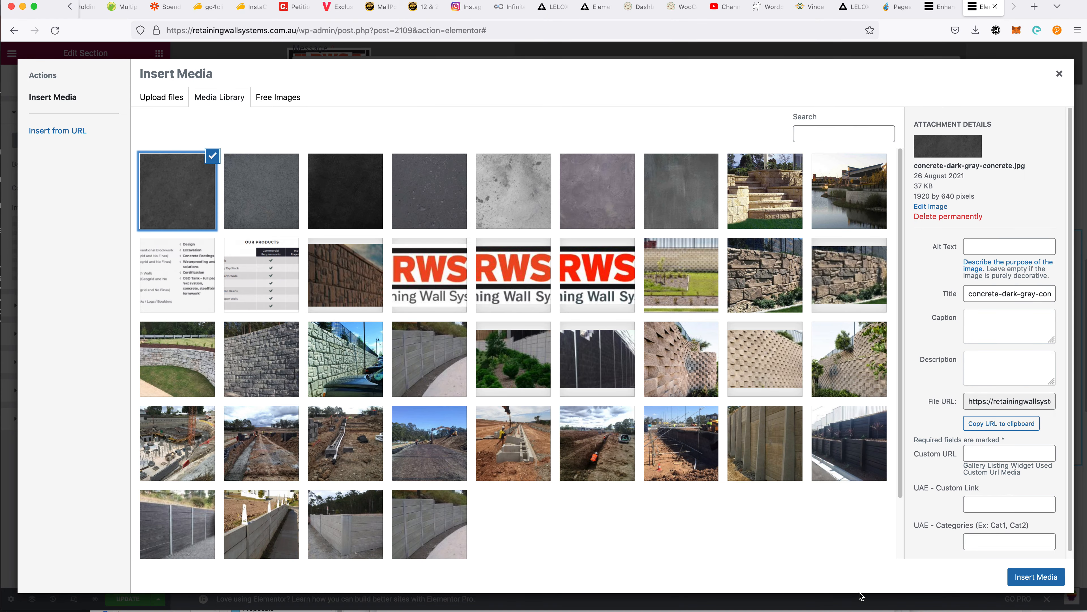
{"action": "left_click", "coordinate": [1036, 576]}
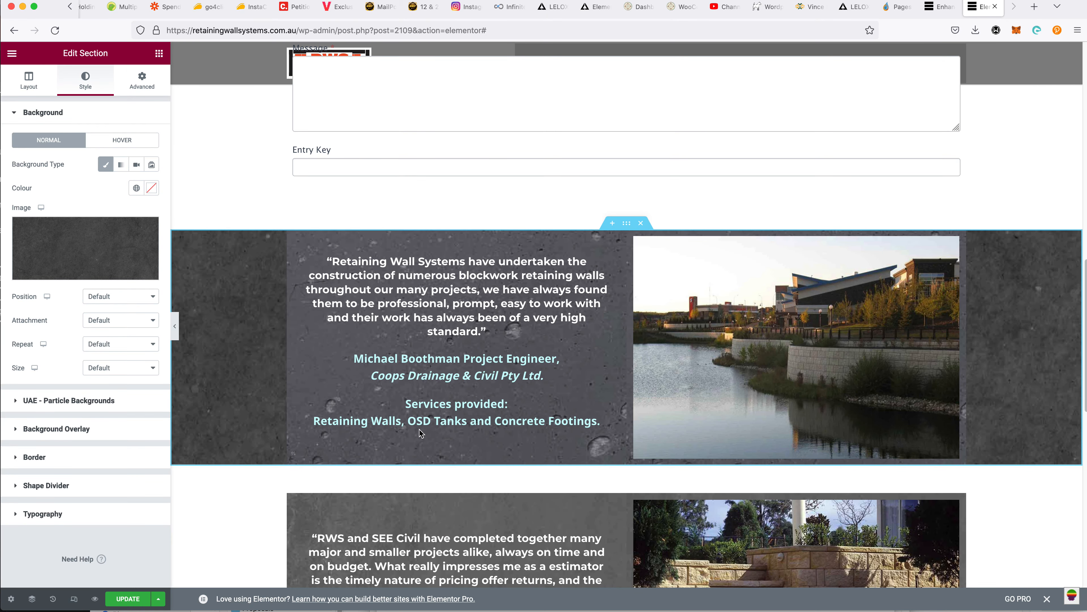
Remove the dark concrete background image from the Coops Drainage & Civil testimonial section, keeping the column backgrounds
{"action": "scroll", "coordinate": [330, 412], "scroll_direction": "down", "scroll_amount": 3}
{"action": "left_click", "coordinate": [294, 155]}
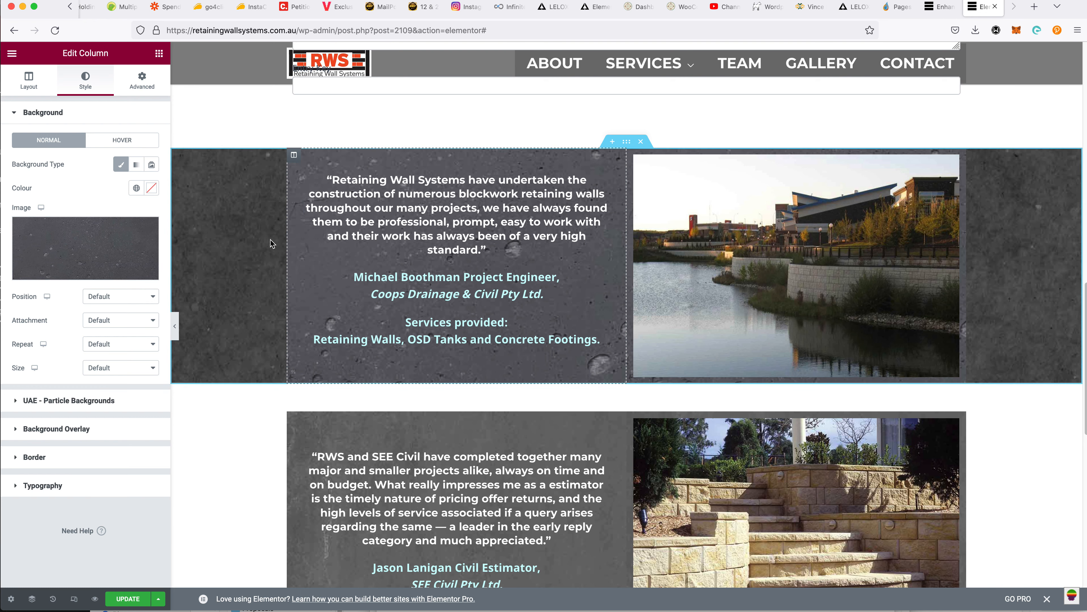
{"action": "left_click", "coordinate": [627, 141]}
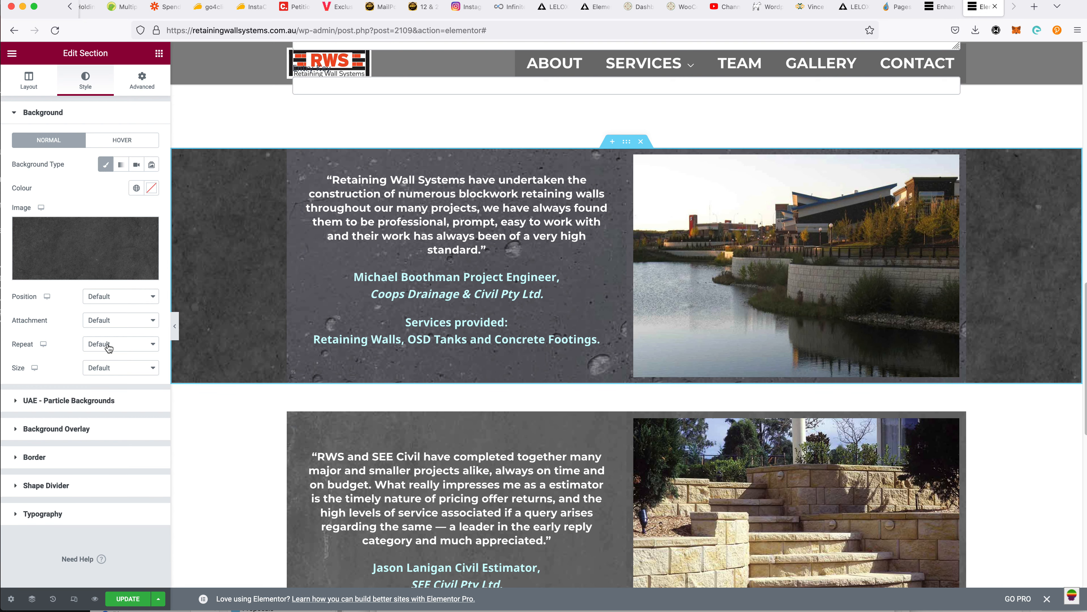
{"action": "mouse_move", "coordinate": [94, 249]}
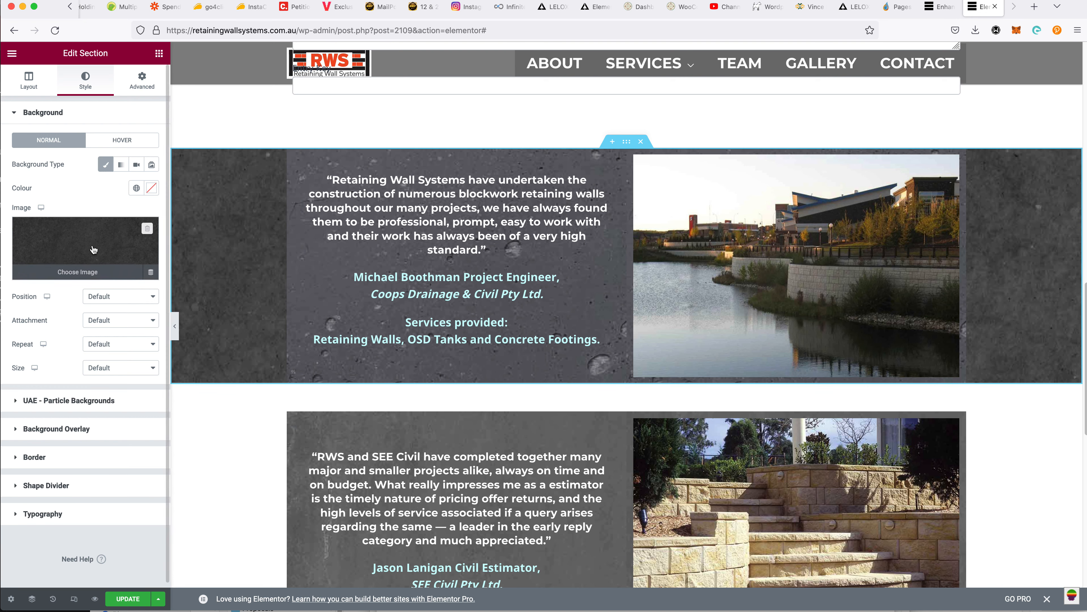
{"action": "left_click", "coordinate": [146, 229]}
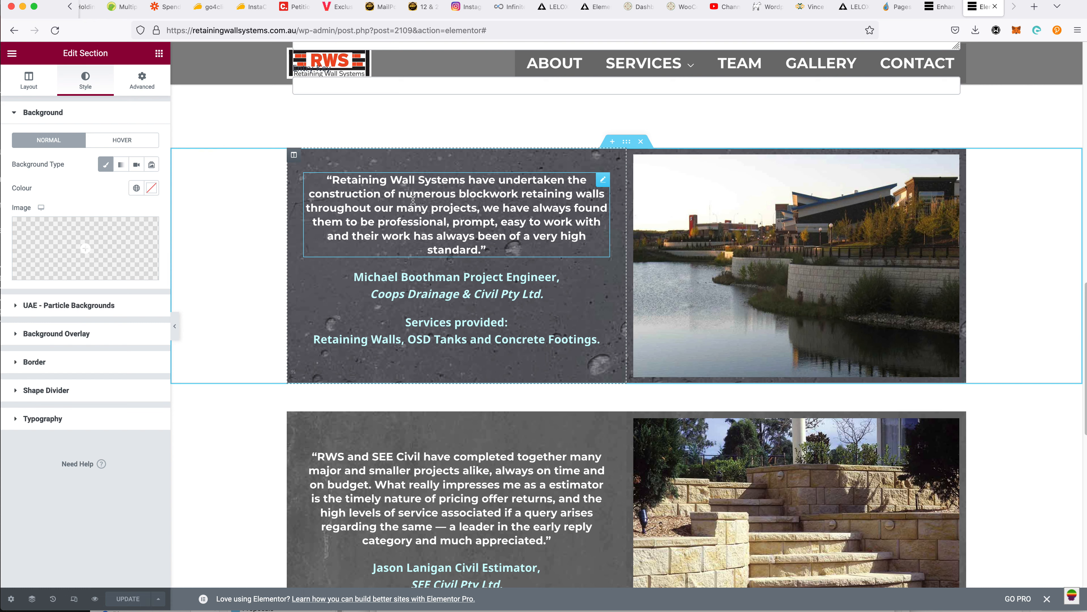
Leave the Elementor editor for the live page and examine its layout from the header down to the footer
{"action": "left_click", "coordinate": [11, 55]}
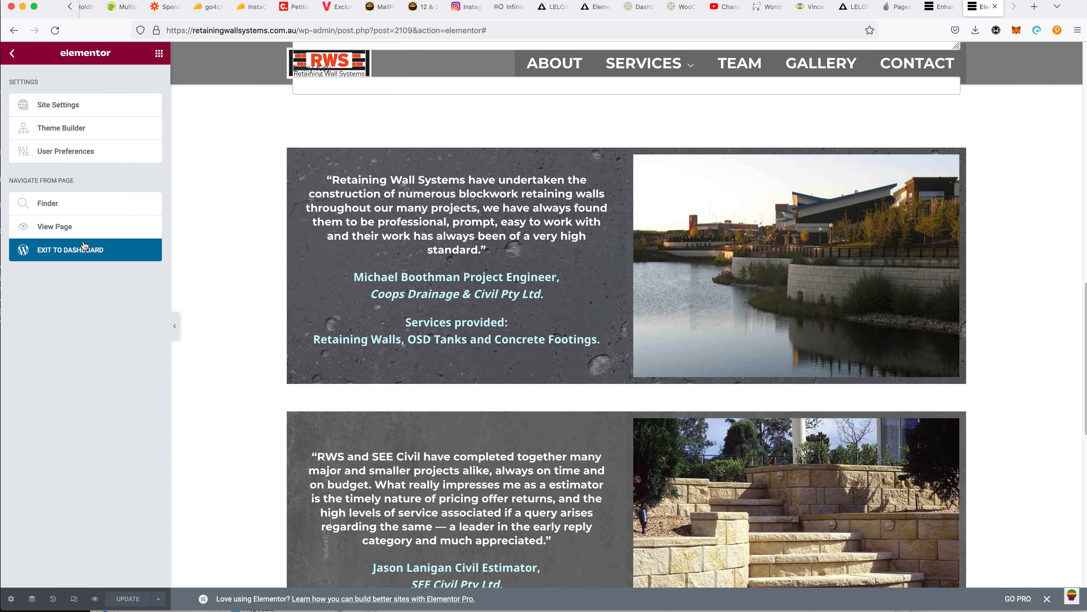
{"action": "left_click", "coordinate": [97, 249]}
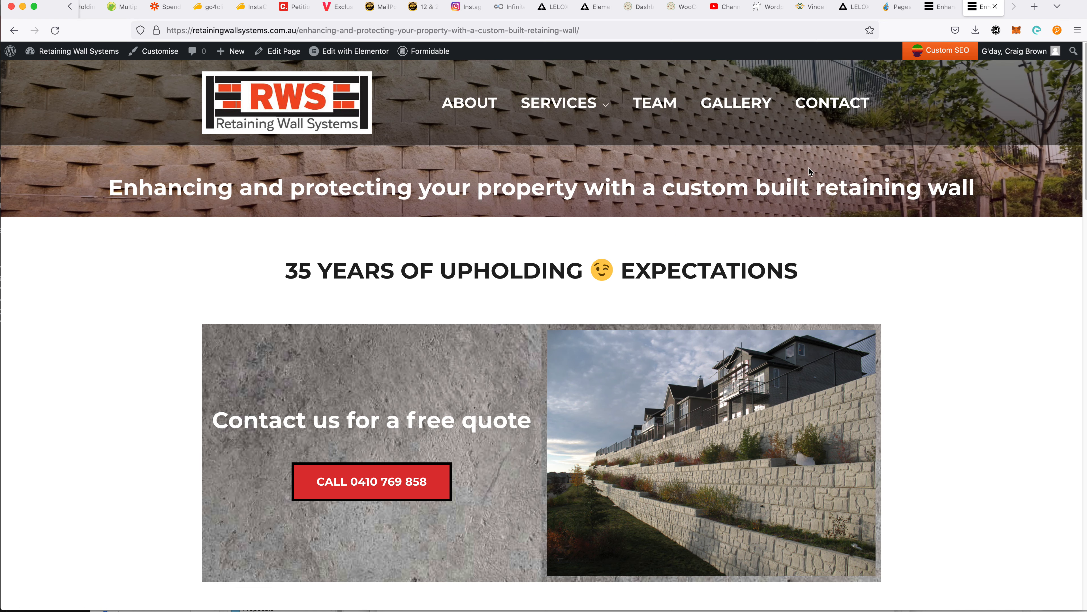
{"action": "scroll", "coordinate": [809, 283], "scroll_direction": "down", "scroll_amount": 15}
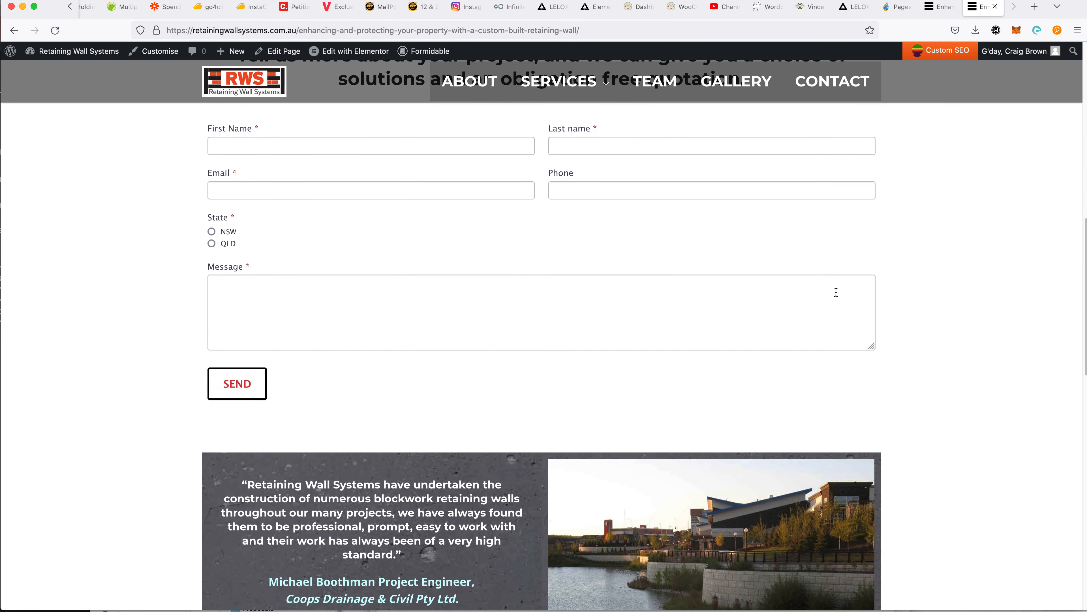
{"action": "scroll", "coordinate": [836, 292], "scroll_direction": "down", "scroll_amount": 18}
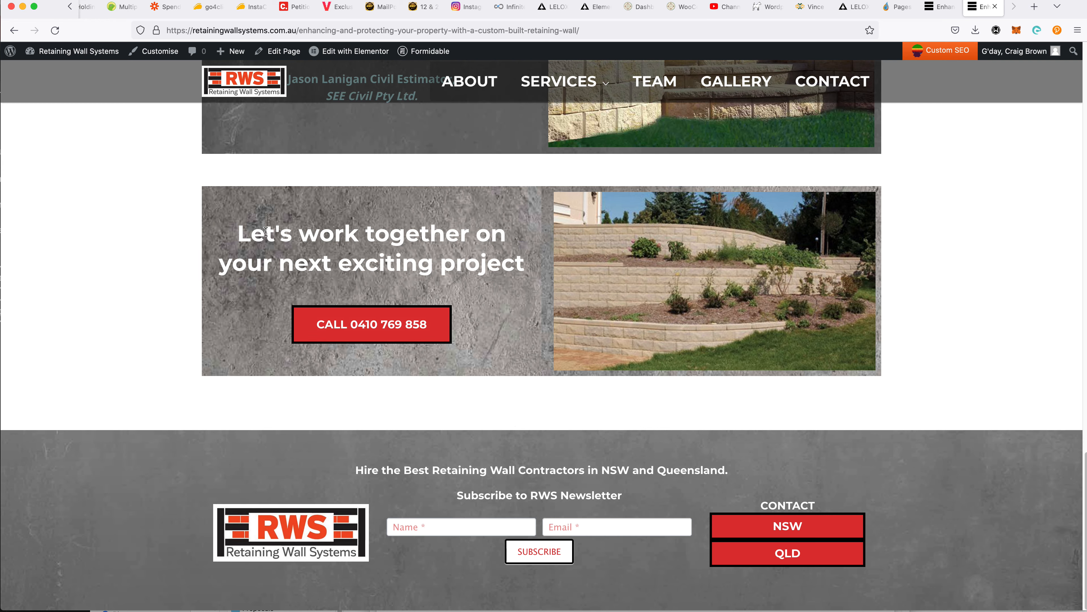
{"action": "key", "text": "Home"}
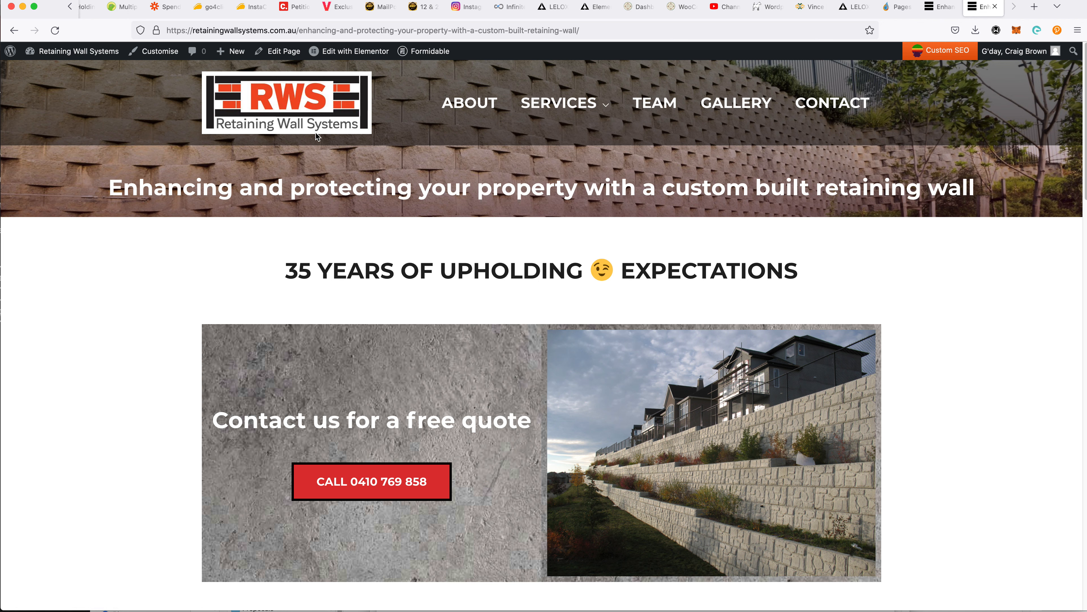
In the page's Astra settings, disable the primary header, set the transparent header to Disabled, and update the page
{"action": "left_click", "coordinate": [278, 51]}
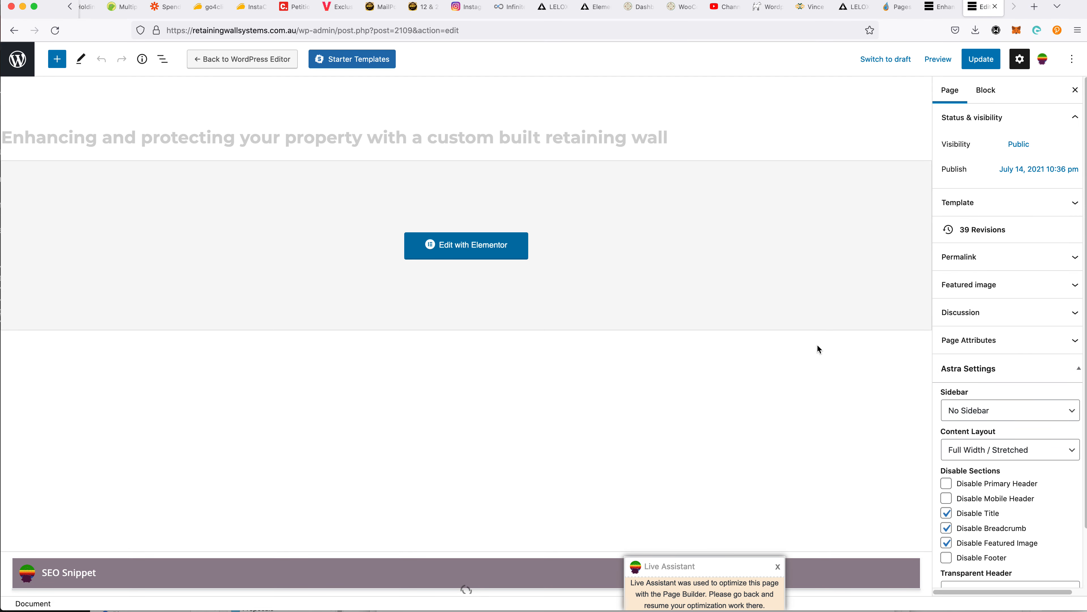
{"action": "scroll", "coordinate": [1021, 450], "scroll_direction": "down", "scroll_amount": 3}
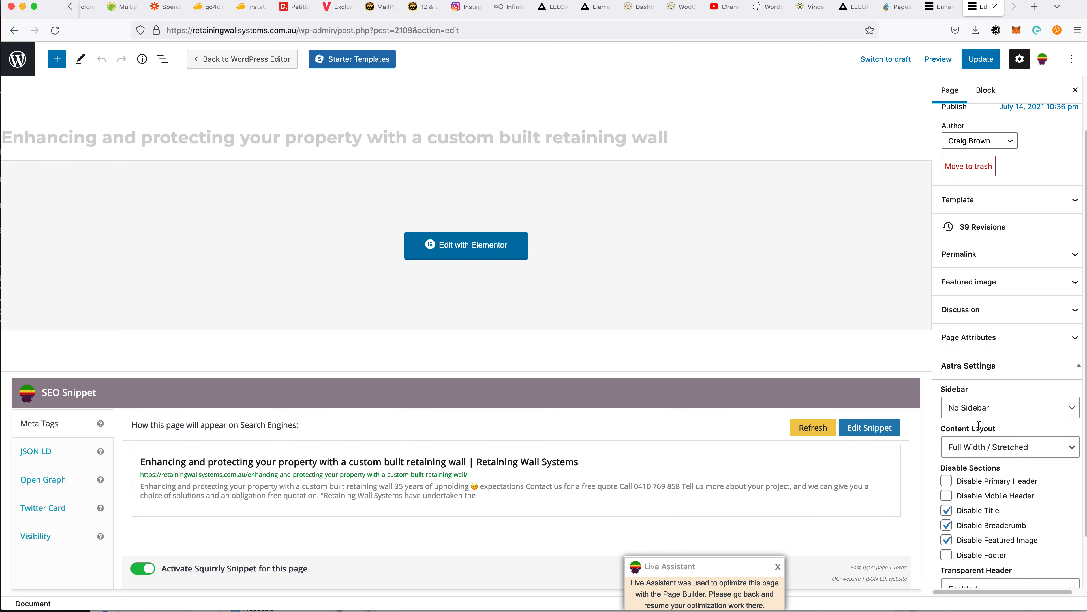
{"action": "left_click", "coordinate": [985, 486]}
{"action": "scroll", "coordinate": [980, 480], "scroll_direction": "down", "scroll_amount": 1}
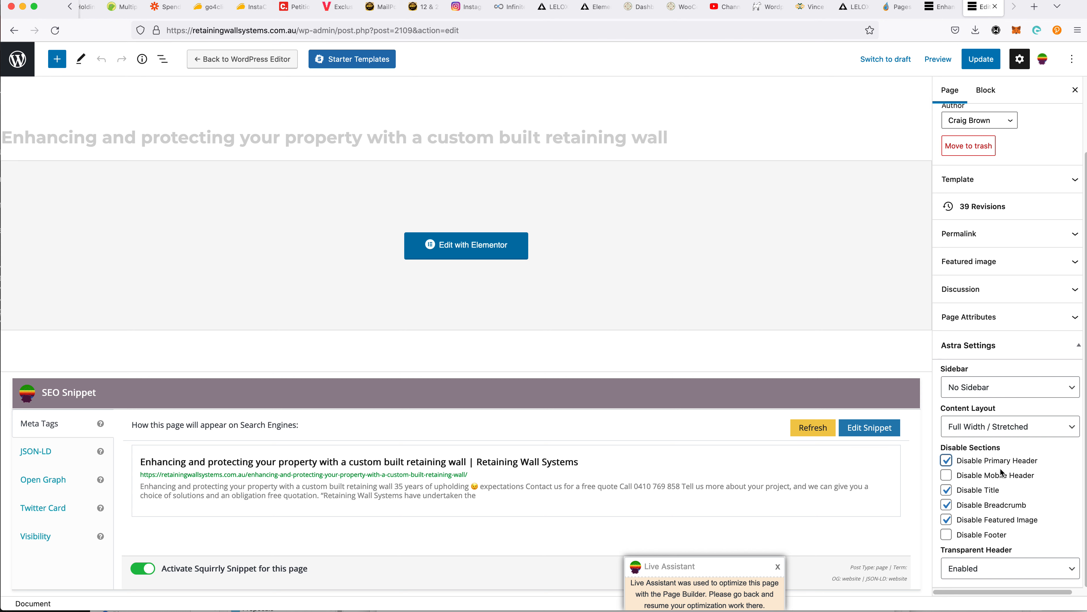
{"action": "left_click", "coordinate": [1019, 574]}
{"action": "left_click", "coordinate": [1015, 579]}
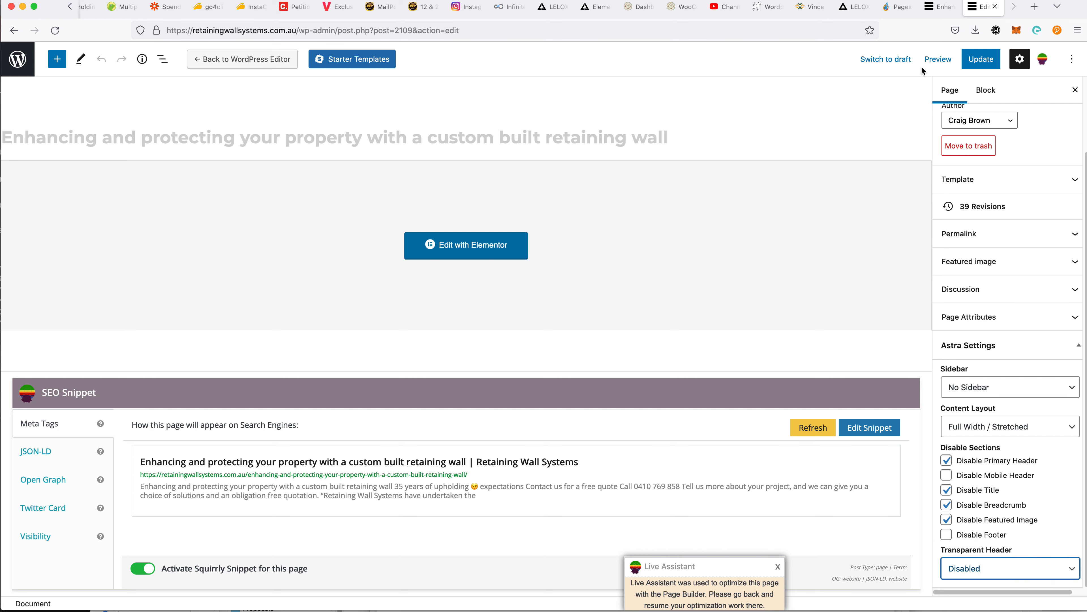
{"action": "left_click", "coordinate": [985, 57]}
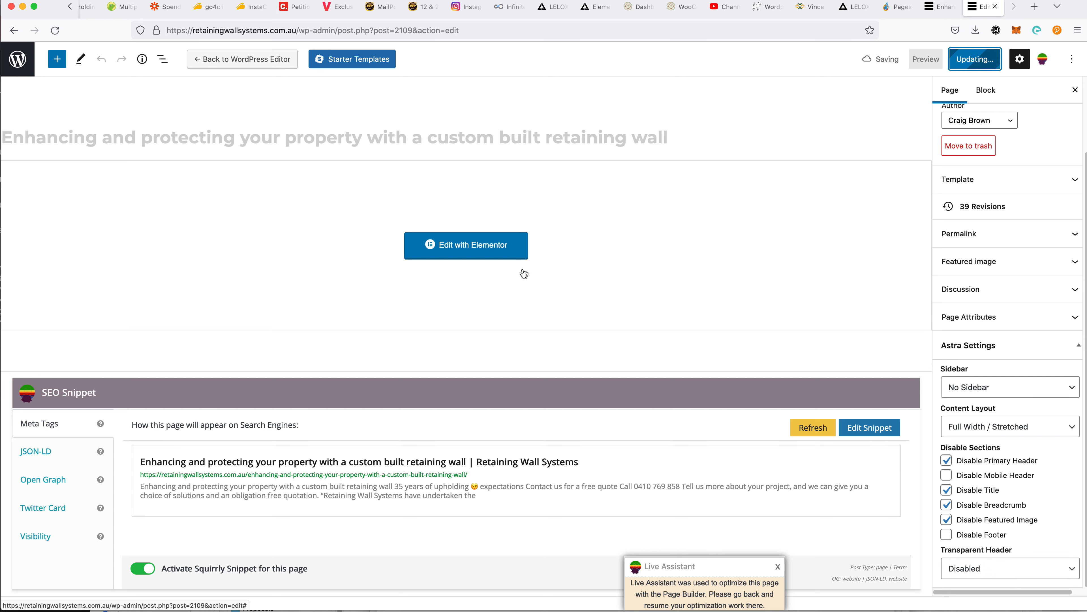
View the updated live page and check the hero title, the free quote section and the contact form
{"action": "left_click", "coordinate": [119, 577]}
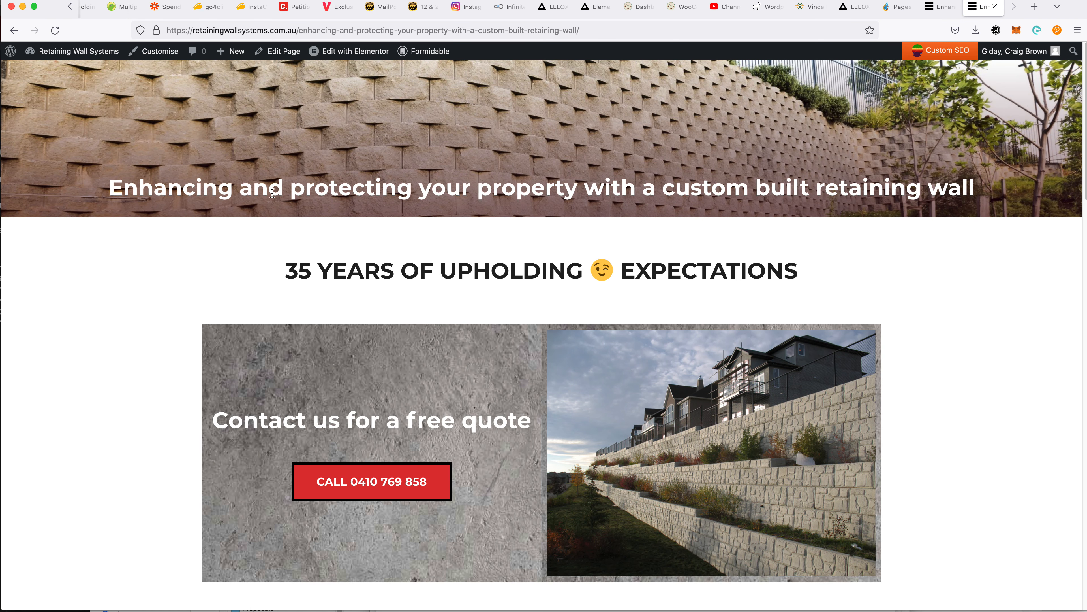
{"action": "triple_click", "coordinate": [227, 195]}
{"action": "left_click_drag", "start_coordinate": [191, 191], "coordinate": [327, 182]}
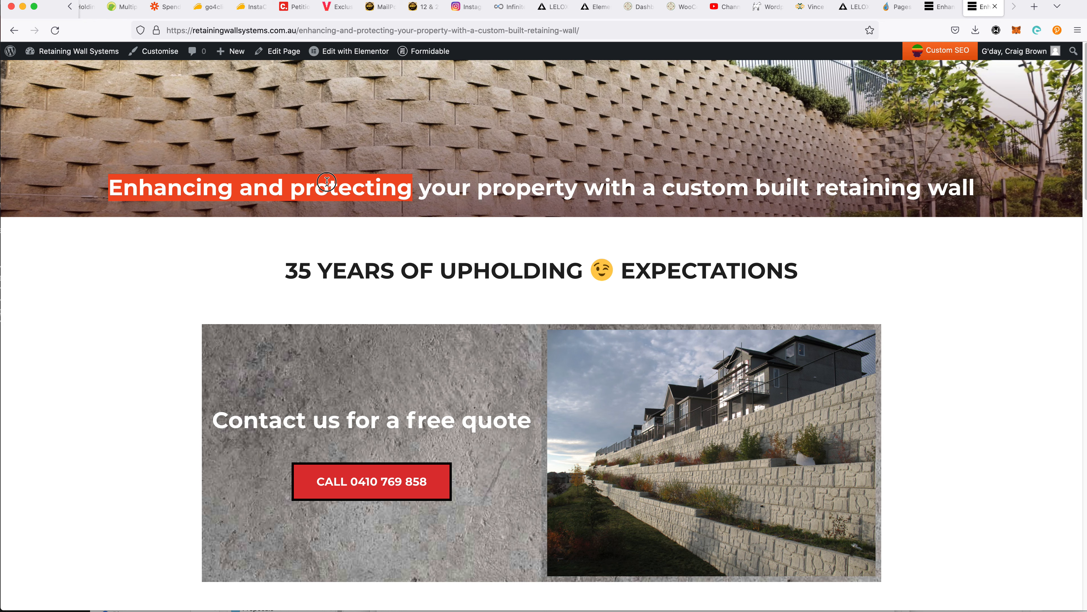
{"action": "triple_click", "coordinate": [425, 266]}
{"action": "left_click", "coordinate": [425, 266]}
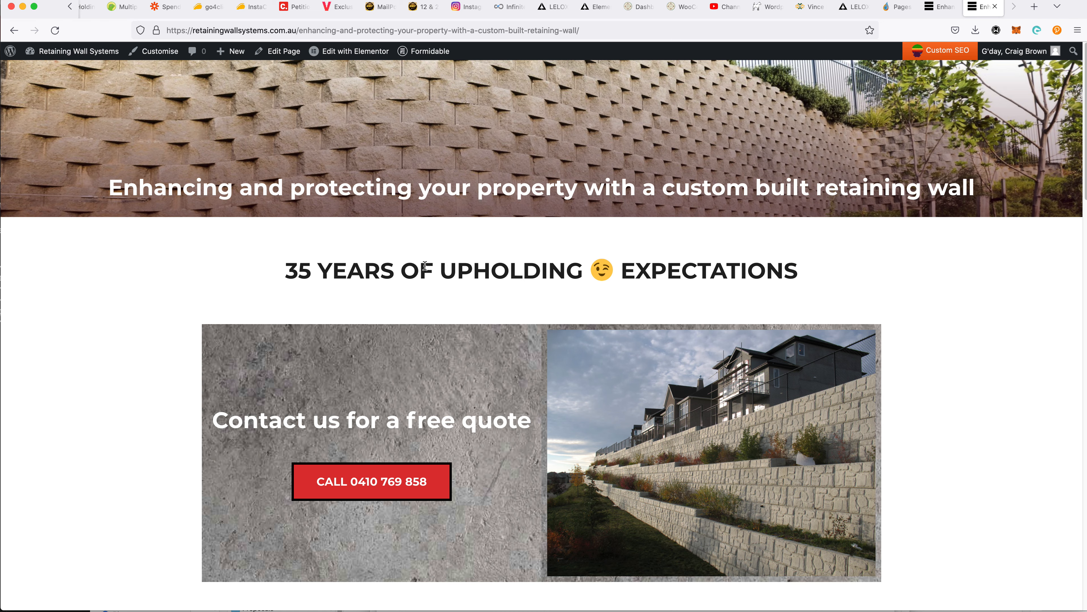
{"action": "scroll", "coordinate": [425, 266], "scroll_direction": "down", "scroll_amount": 3}
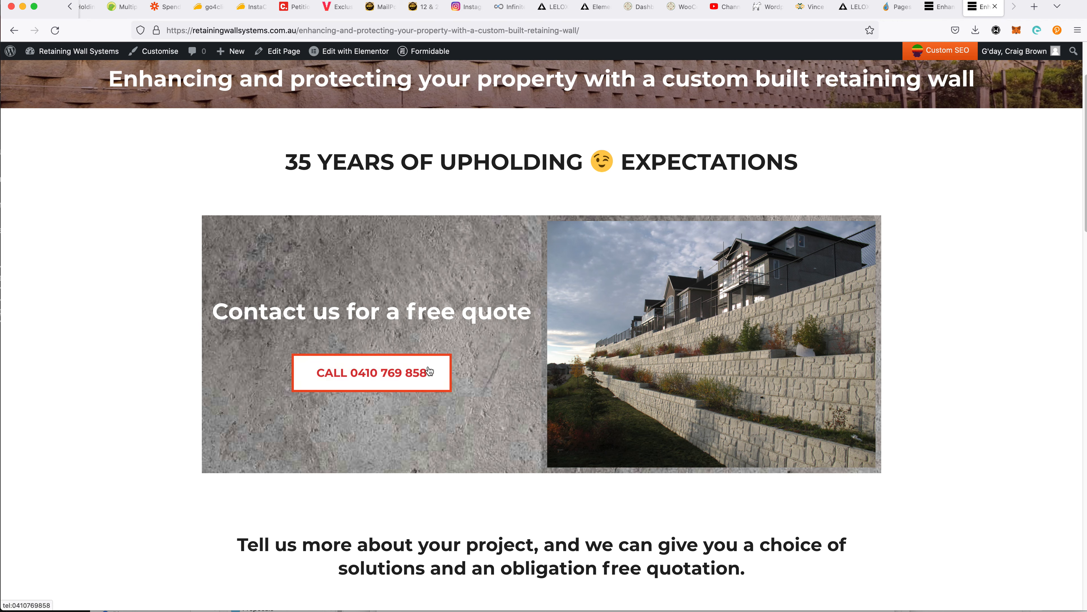
{"action": "scroll", "coordinate": [649, 368], "scroll_direction": "down", "scroll_amount": 9}
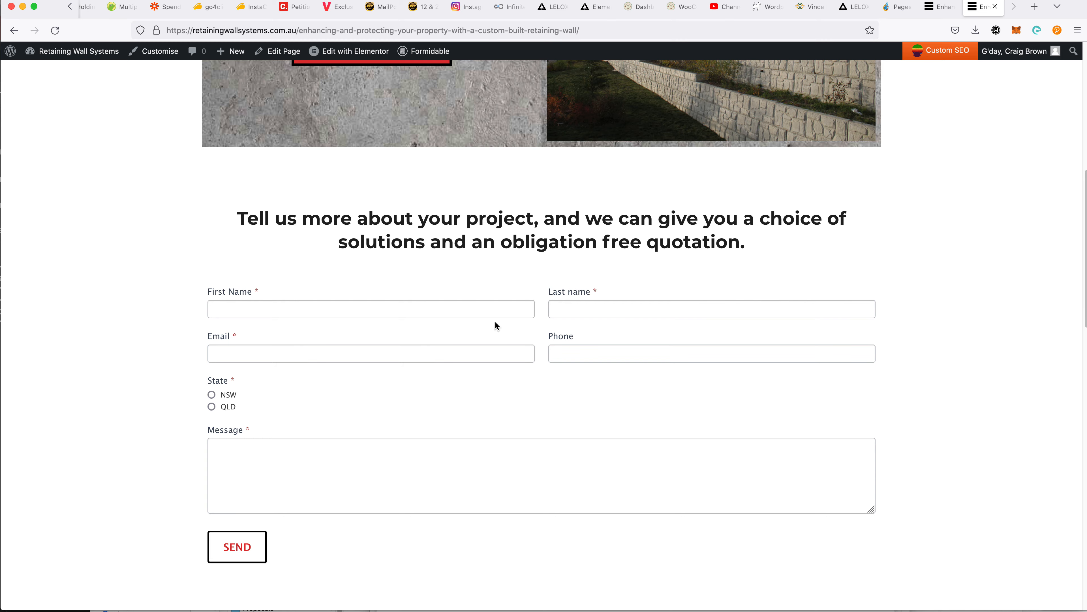
Examine the rest of the live page, from the contact form and testimonials to the footer, and return to the hero
{"action": "scroll", "coordinate": [497, 321], "scroll_direction": "down", "scroll_amount": 9}
{"action": "scroll", "coordinate": [502, 321], "scroll_direction": "down", "scroll_amount": 12}
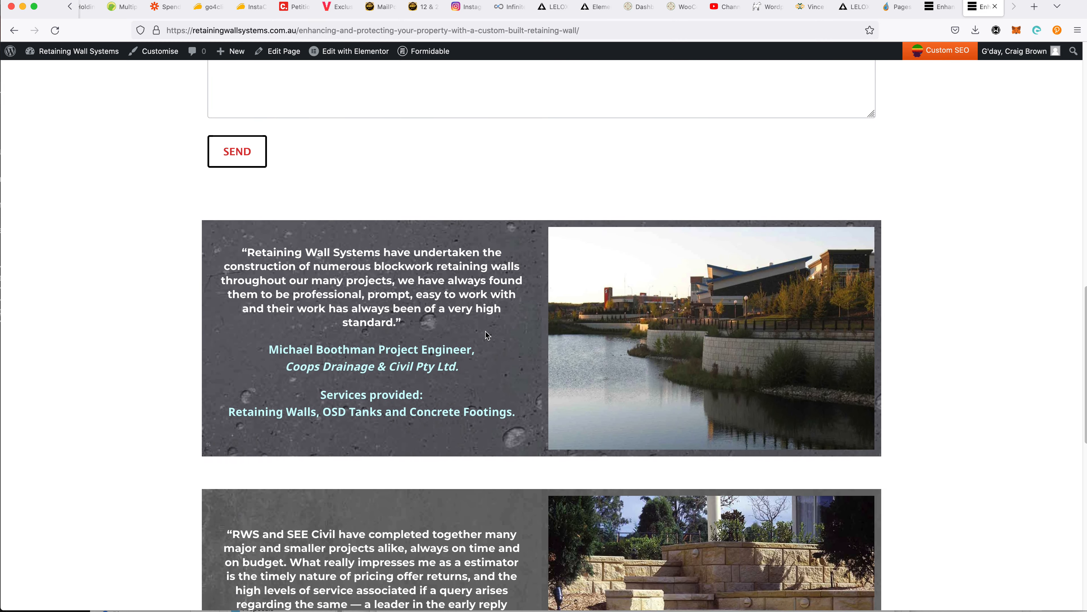
{"action": "scroll", "coordinate": [549, 340], "scroll_direction": "down", "scroll_amount": 3}
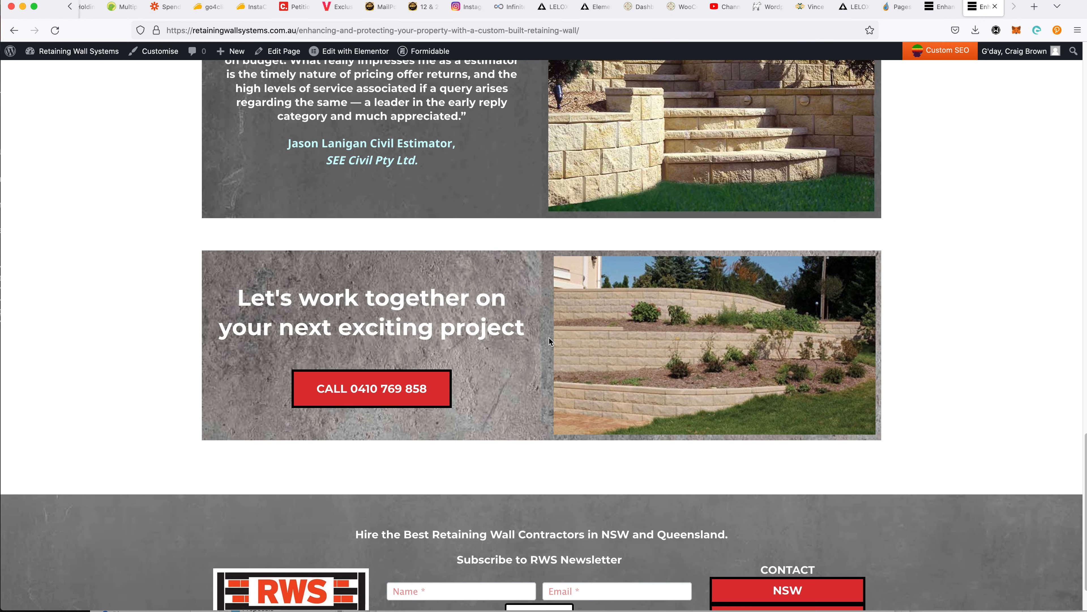
{"action": "scroll", "coordinate": [557, 386], "scroll_direction": "down", "scroll_amount": 2}
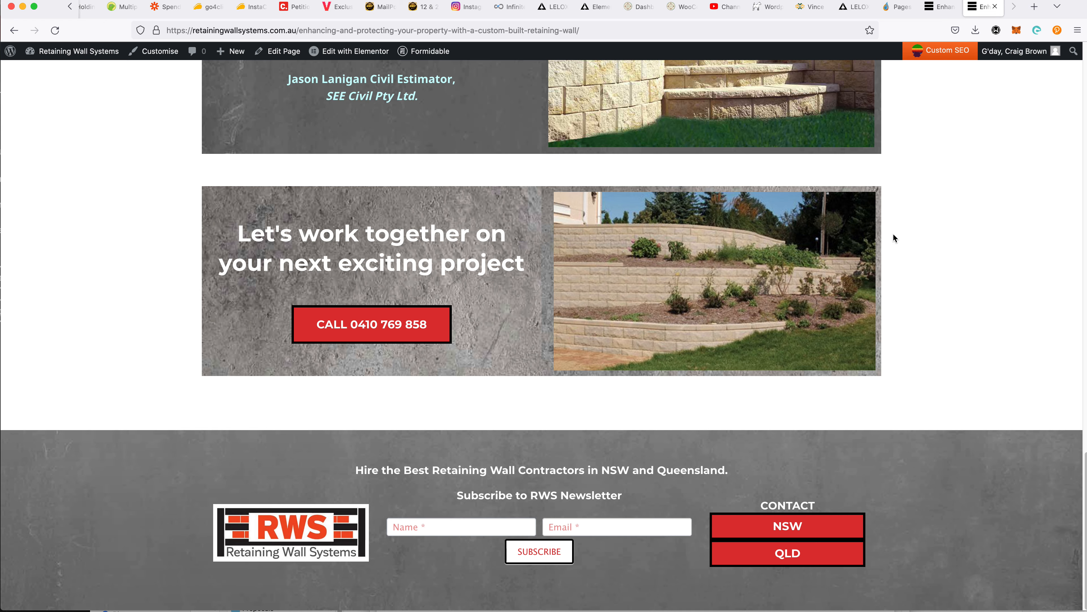
{"action": "scroll", "coordinate": [894, 235], "scroll_direction": "up", "scroll_amount": 7}
{"action": "scroll", "coordinate": [899, 203], "scroll_direction": "up", "scroll_amount": 20}
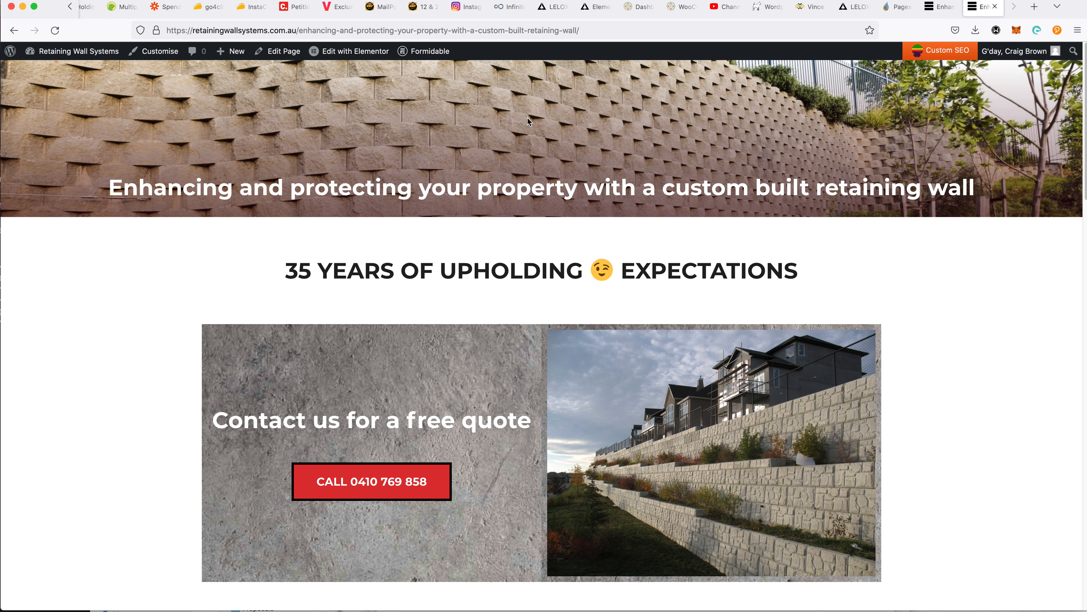
In the page's Astra settings, re-enable the primary header, set the transparent header to Enabled, update the page and view it
{"action": "left_click", "coordinate": [278, 53]}
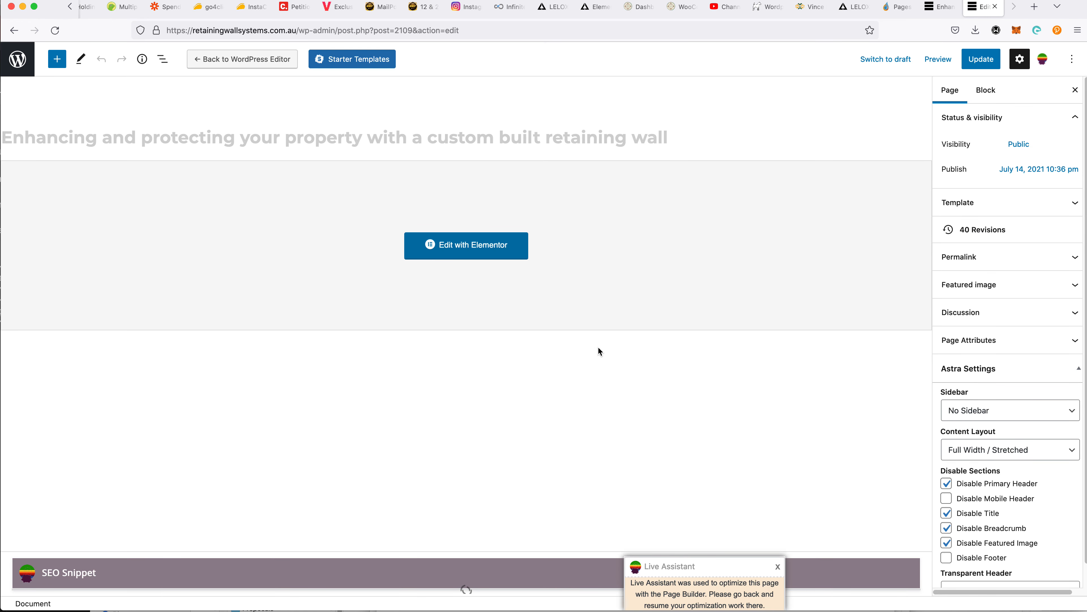
{"action": "scroll", "coordinate": [977, 467], "scroll_direction": "down", "scroll_amount": 5}
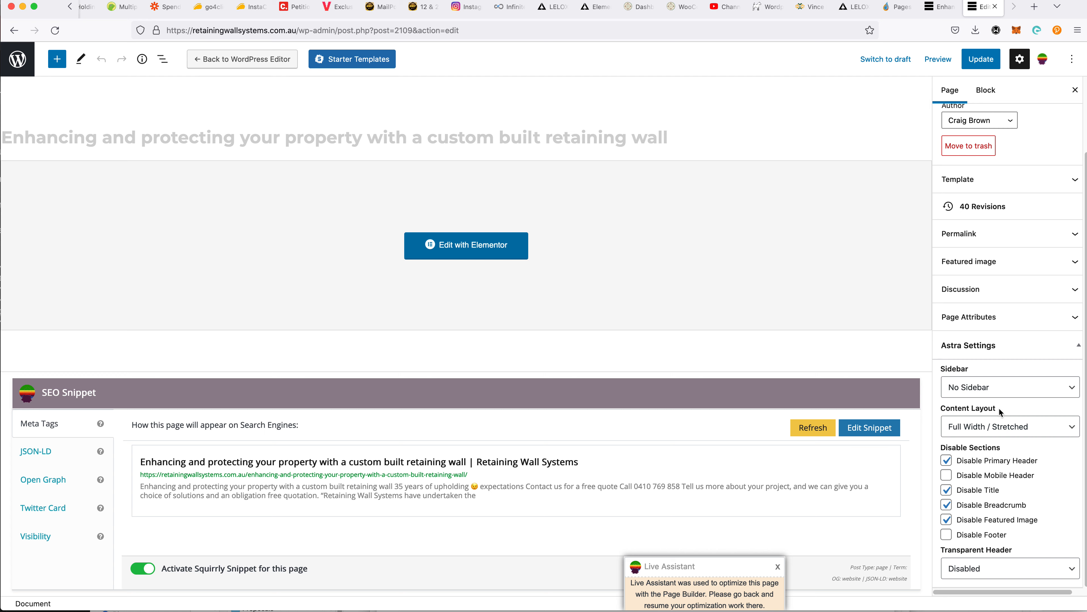
{"action": "left_click", "coordinate": [1001, 466]}
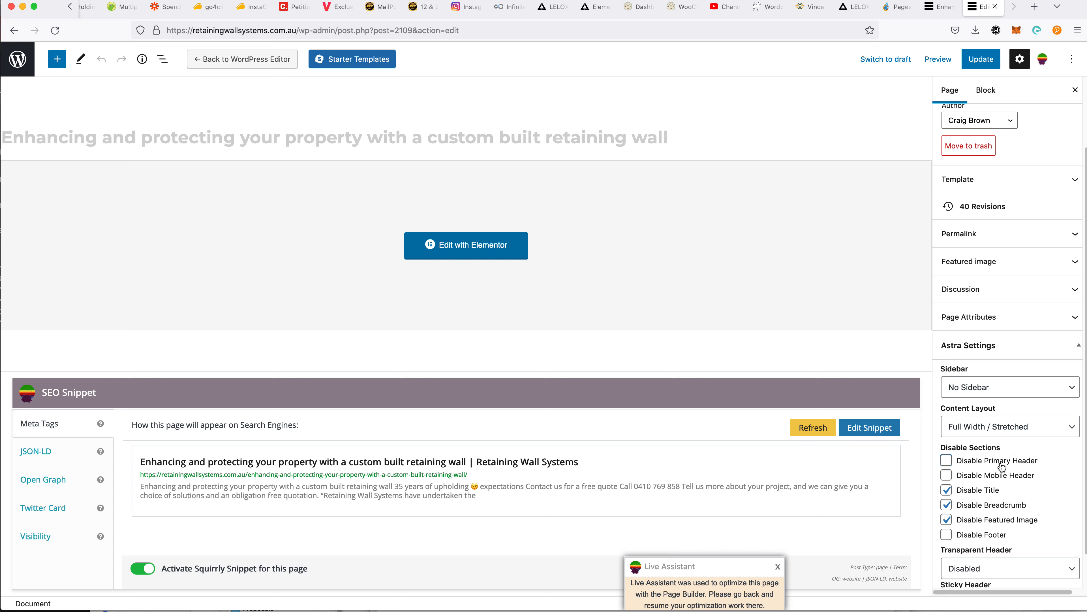
{"action": "scroll", "coordinate": [1002, 467], "scroll_direction": "down", "scroll_amount": 1}
{"action": "left_click", "coordinate": [1010, 527]}
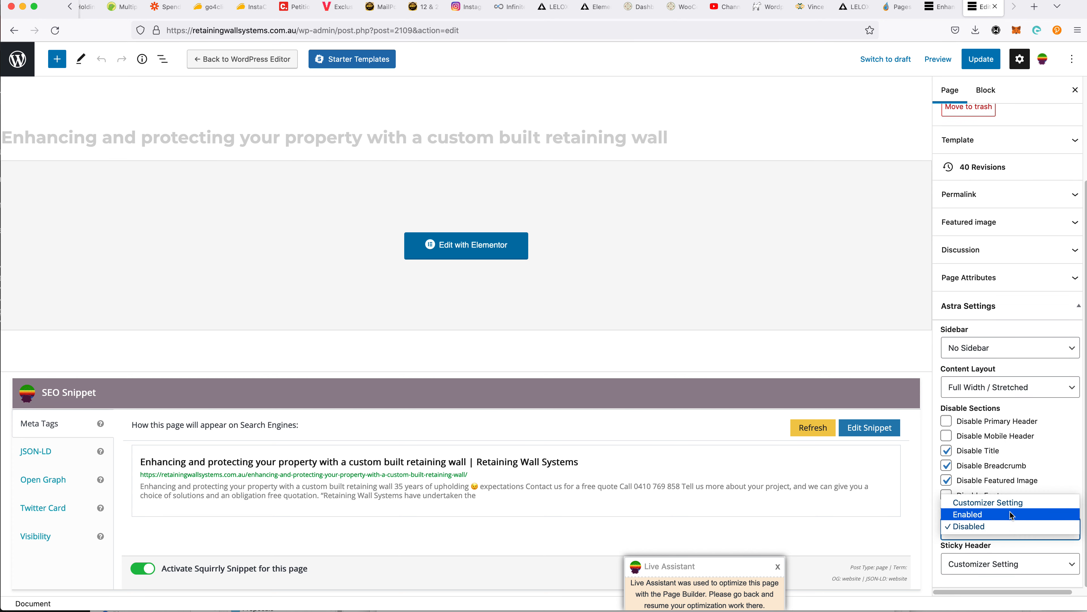
{"action": "left_click", "coordinate": [1007, 514]}
{"action": "left_click", "coordinate": [971, 61]}
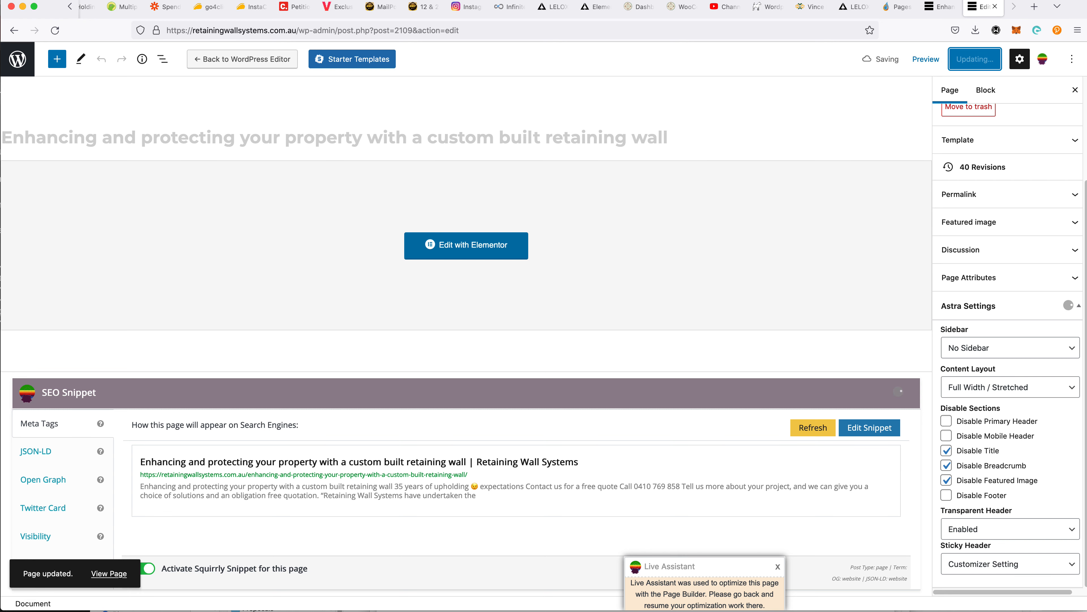
{"action": "left_click", "coordinate": [108, 573]}
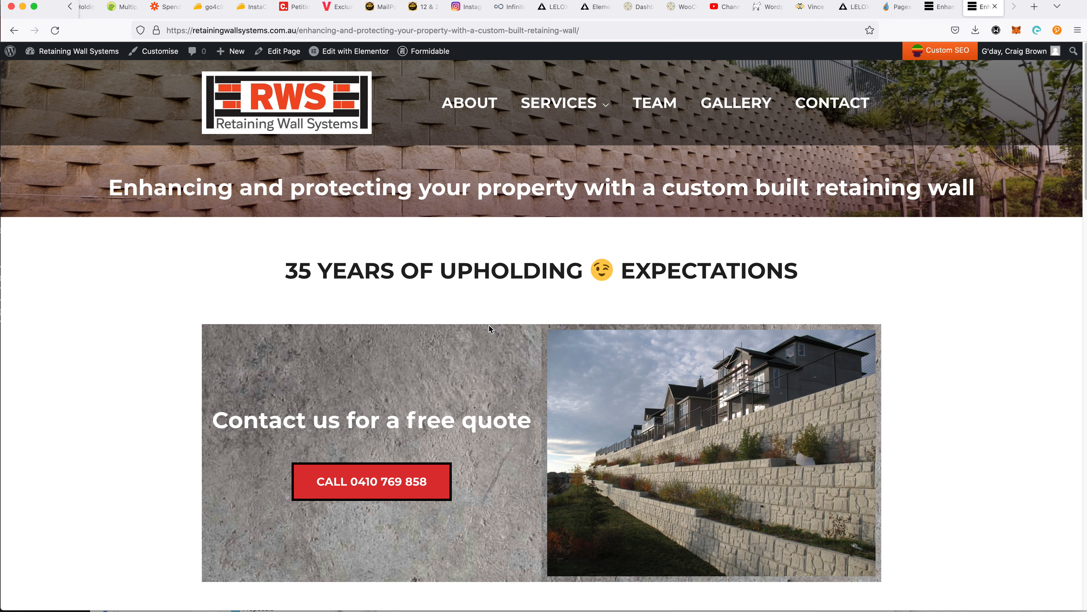
Open RWS landing page B from the email in Elementor and delete the <br> tag from the UPHOLDING EXPECTATIONS FOR 35 YEARS heading
{"action": "left_click", "coordinate": [510, 611]}
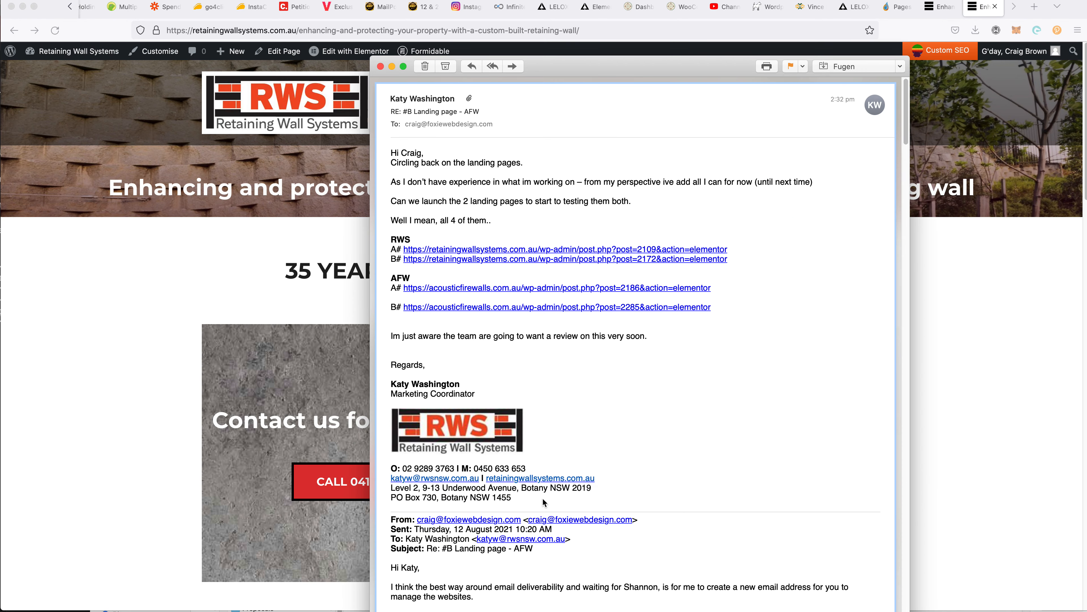
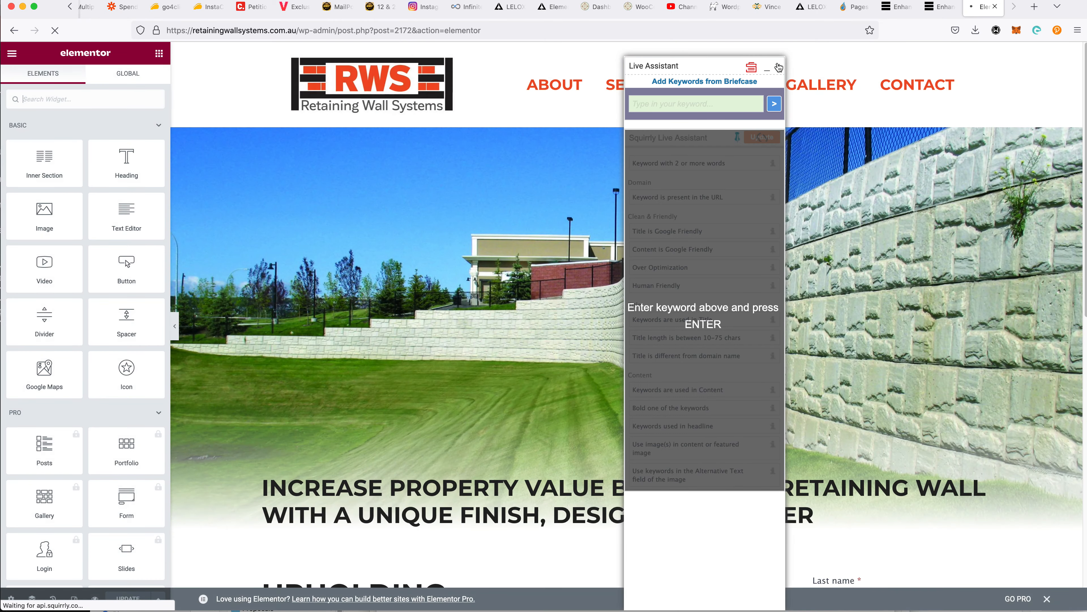
{"action": "left_click", "coordinate": [778, 66]}
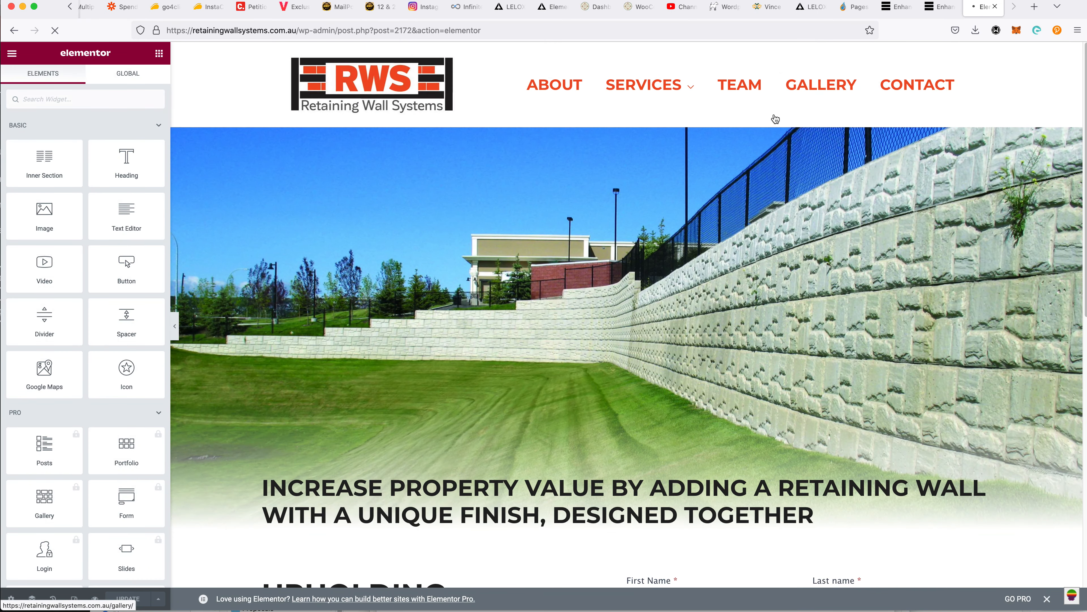
{"action": "scroll", "coordinate": [483, 435], "scroll_direction": "down", "scroll_amount": 4}
{"action": "left_click", "coordinate": [483, 435]}
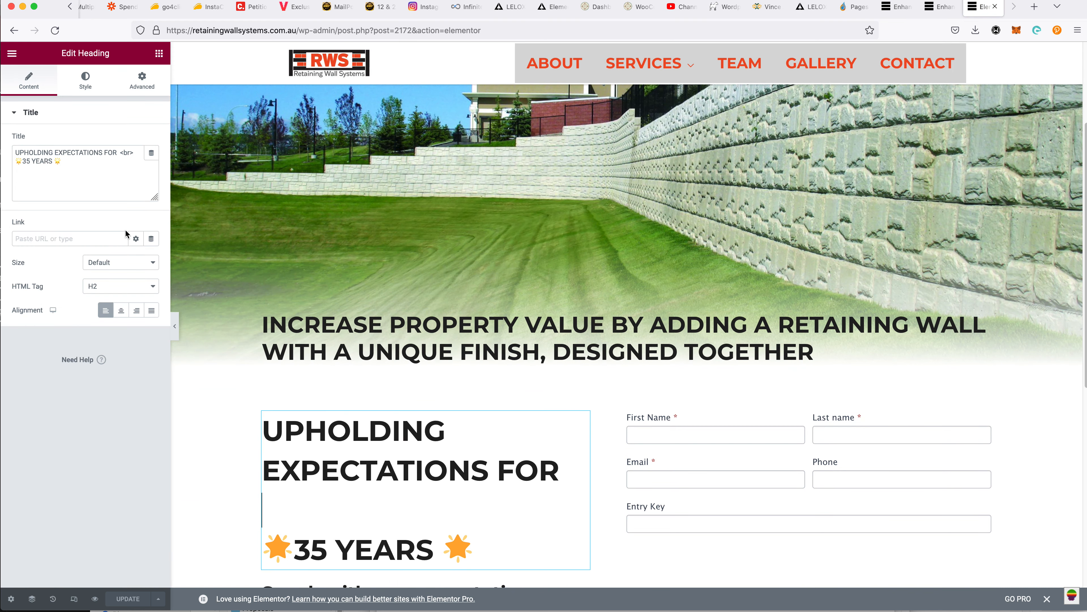
{"action": "left_click", "coordinate": [135, 152]}
{"action": "key", "text": "BackSpace"}
{"action": "key", "text": "BackSpace"}
{"action": "key", "text": "BackSpace"}
{"action": "key", "text": "BackSpace"}
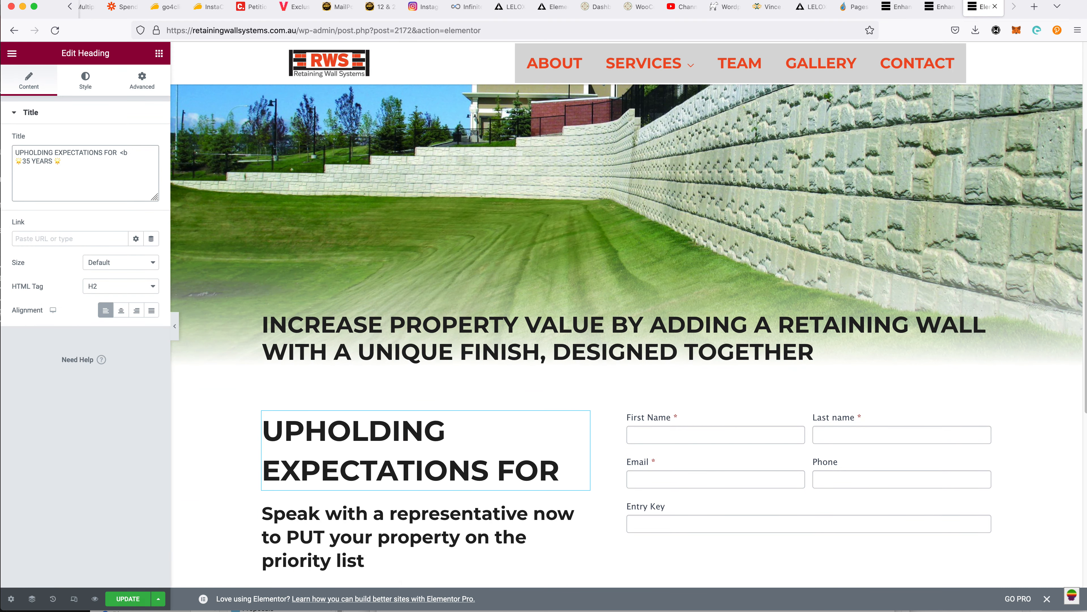
Set the typography size of the UPHOLDING EXPECTATIONS FOR 35 YEARS heading to 1.6 em
{"action": "left_click", "coordinate": [85, 79]}
{"action": "left_click", "coordinate": [151, 164]}
{"action": "left_click", "coordinate": [129, 253]}
{"action": "type", "text": "1.6"}
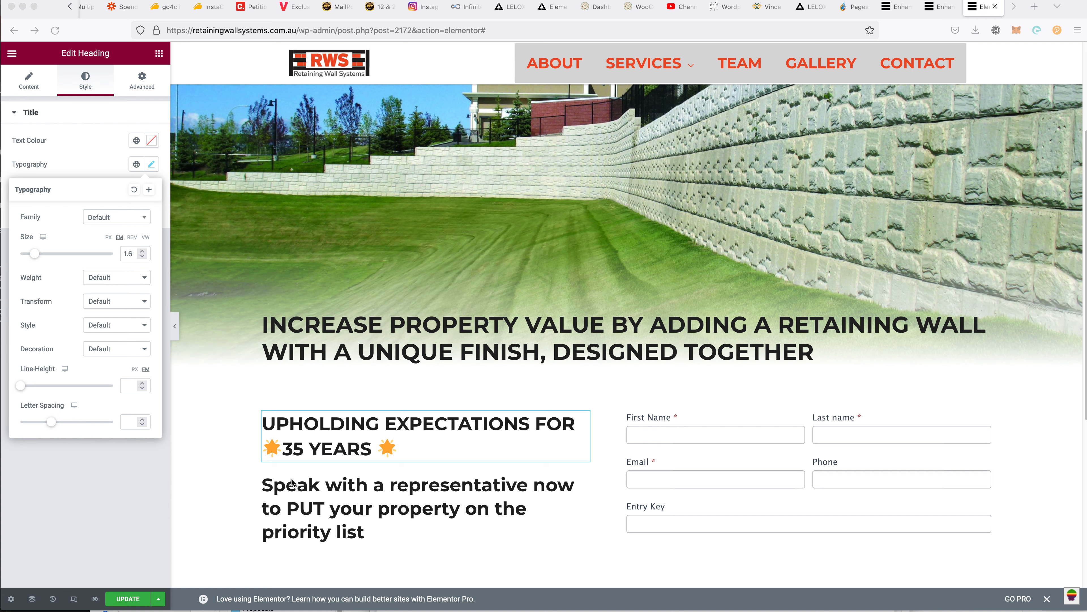
Change the HTML tag of the "Speak with a representative now" heading to H5 and update the page
{"action": "left_click", "coordinate": [316, 498]}
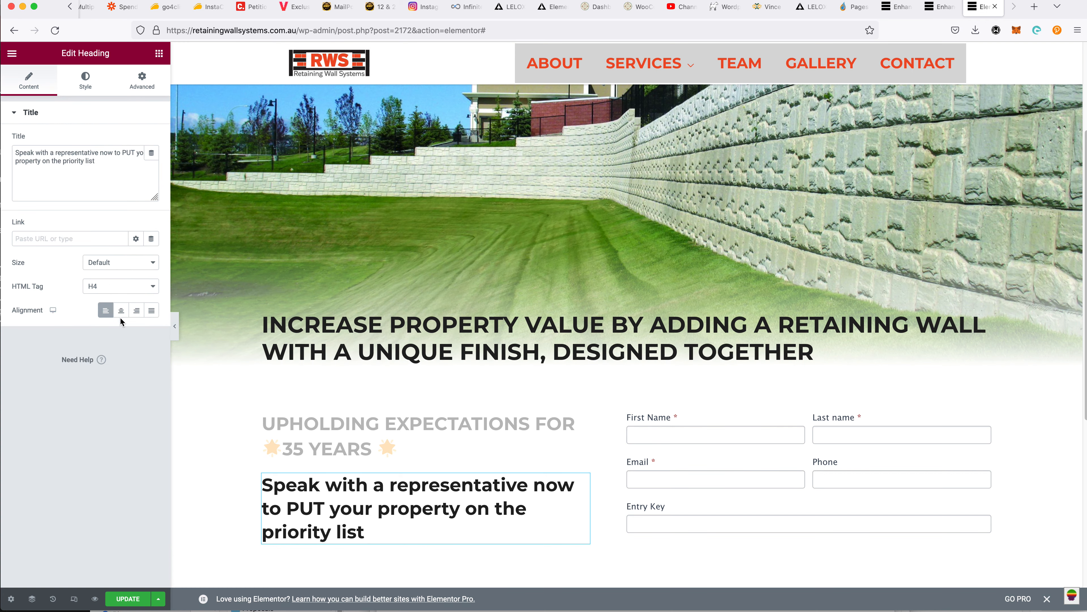
{"action": "left_click", "coordinate": [110, 288]}
{"action": "left_click", "coordinate": [113, 296]}
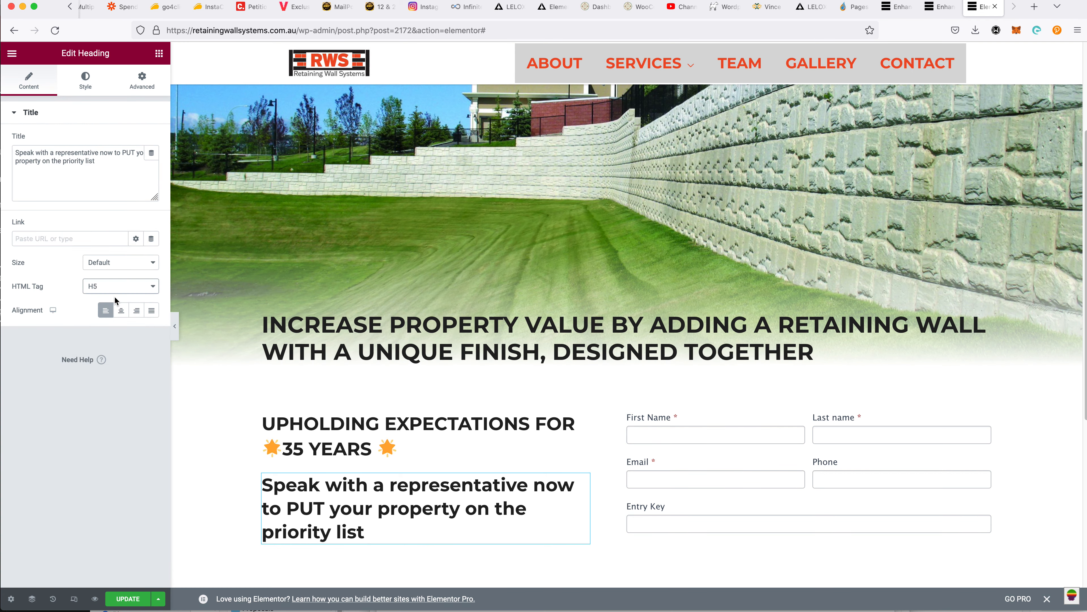
{"action": "left_click", "coordinate": [137, 594]}
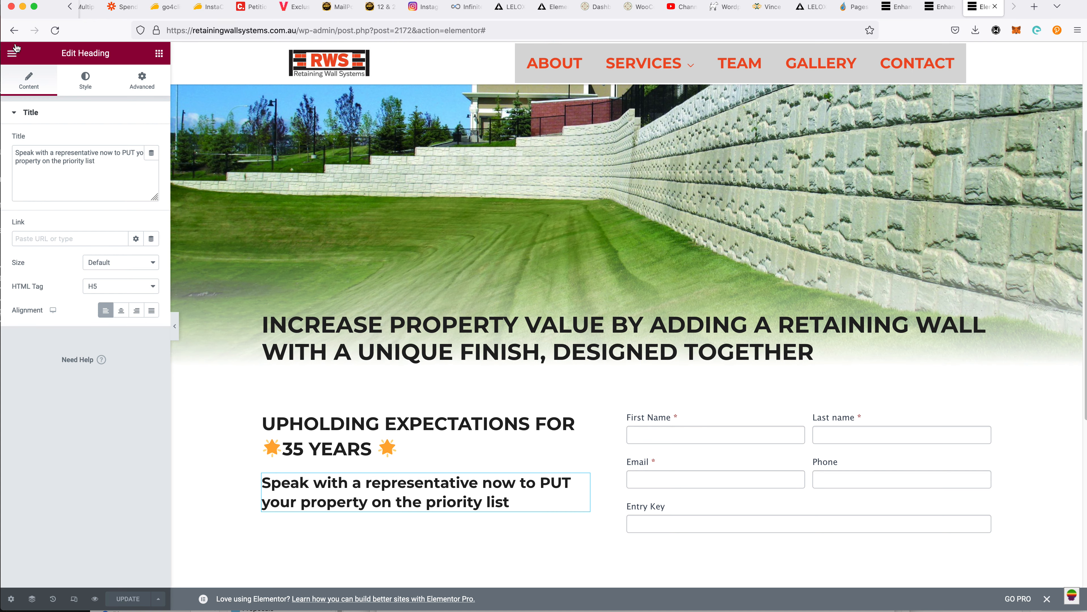
Leave the Elementor editor for the live landing page B and check its headings, form and hero
{"action": "left_click", "coordinate": [13, 53]}
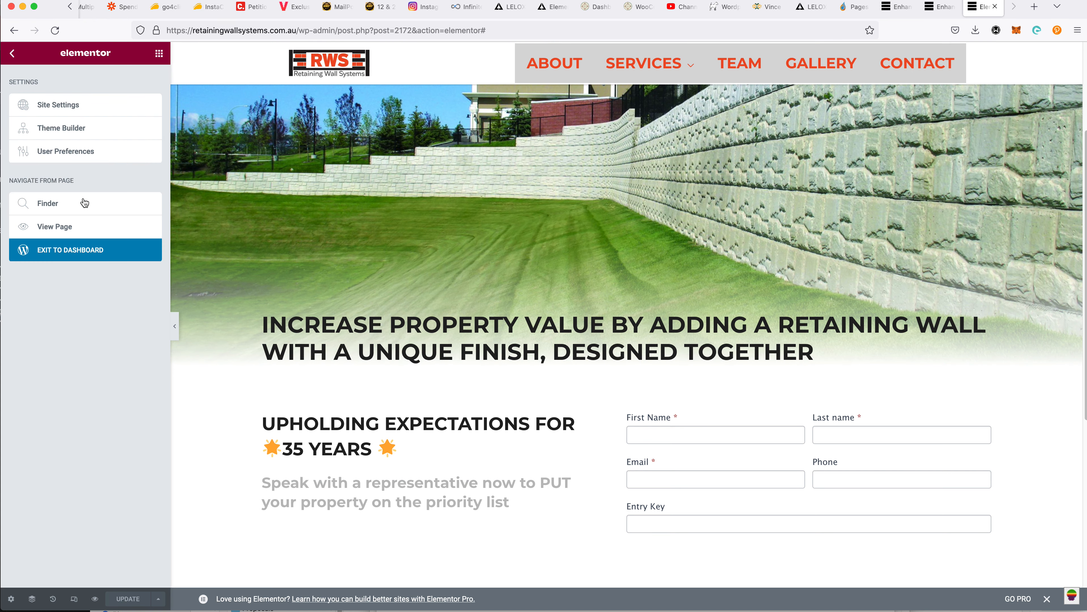
{"action": "left_click", "coordinate": [85, 226]}
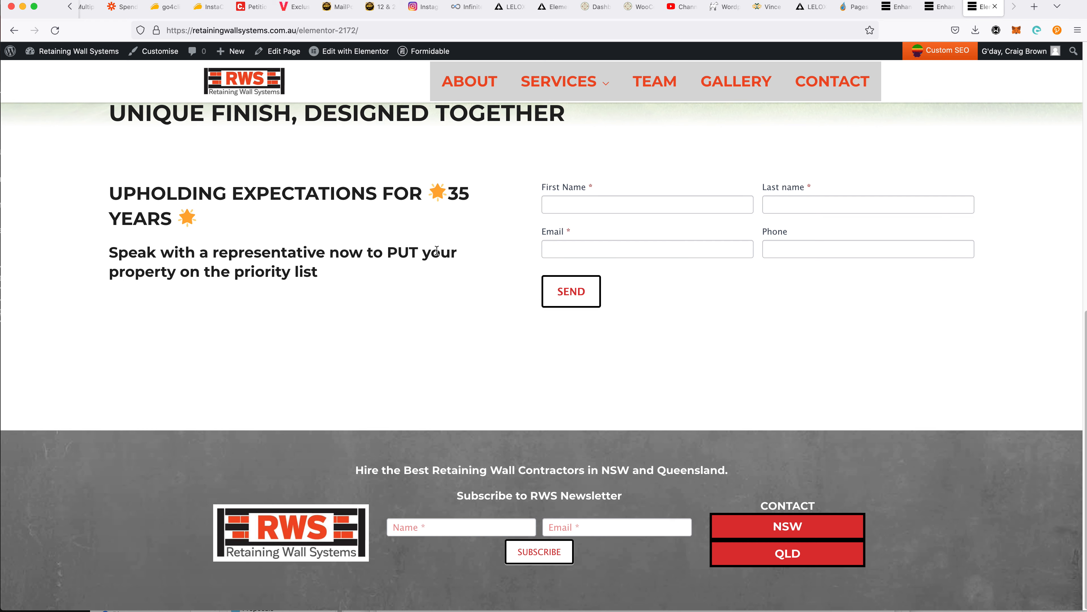
{"action": "scroll", "coordinate": [371, 523], "scroll_direction": "up", "scroll_amount": 10}
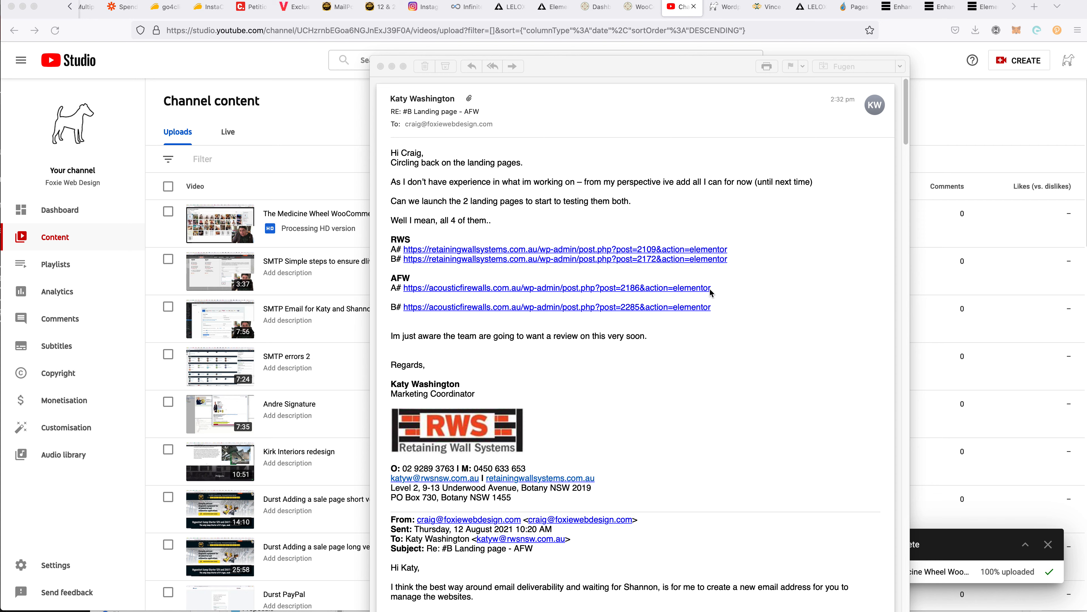
Open AFW landing page A from the email in Elementor and close the Live Assistant
{"action": "left_click", "coordinate": [749, 310]}
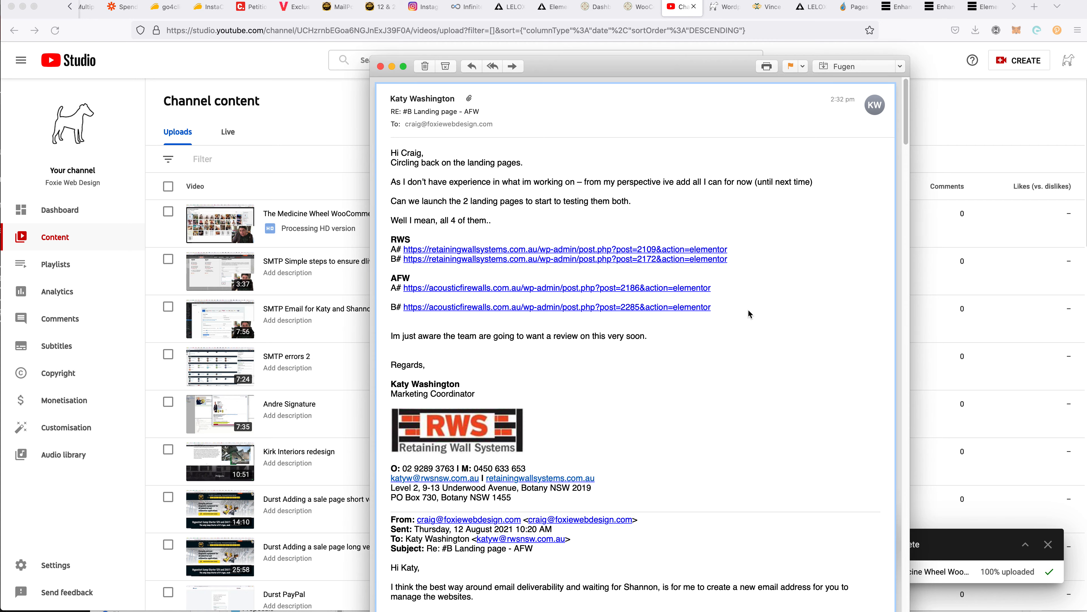
{"action": "left_click", "coordinate": [595, 290]}
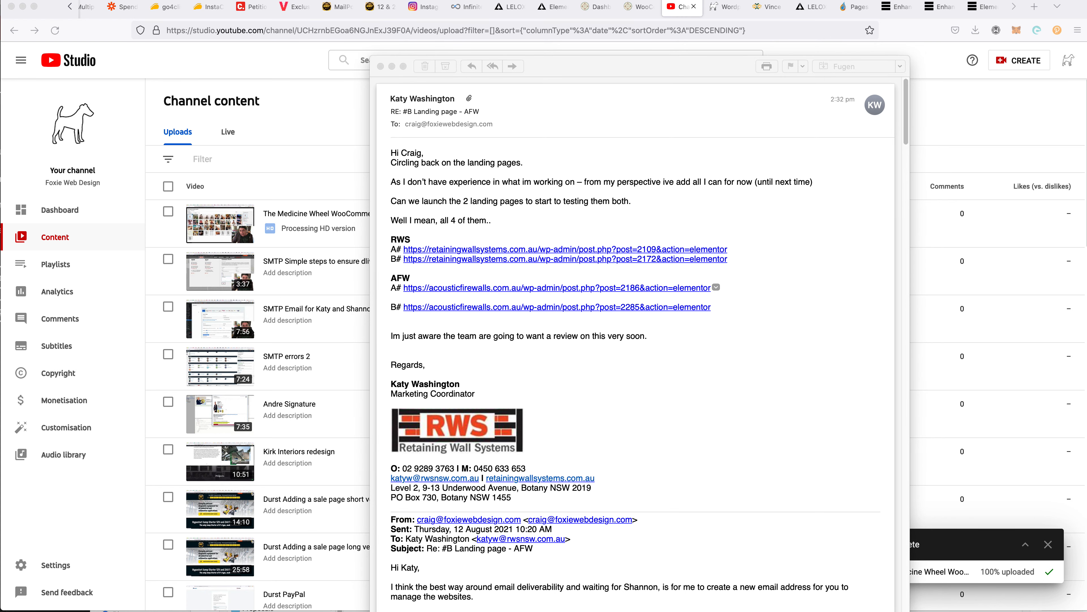
{"action": "left_click", "coordinate": [978, 115]}
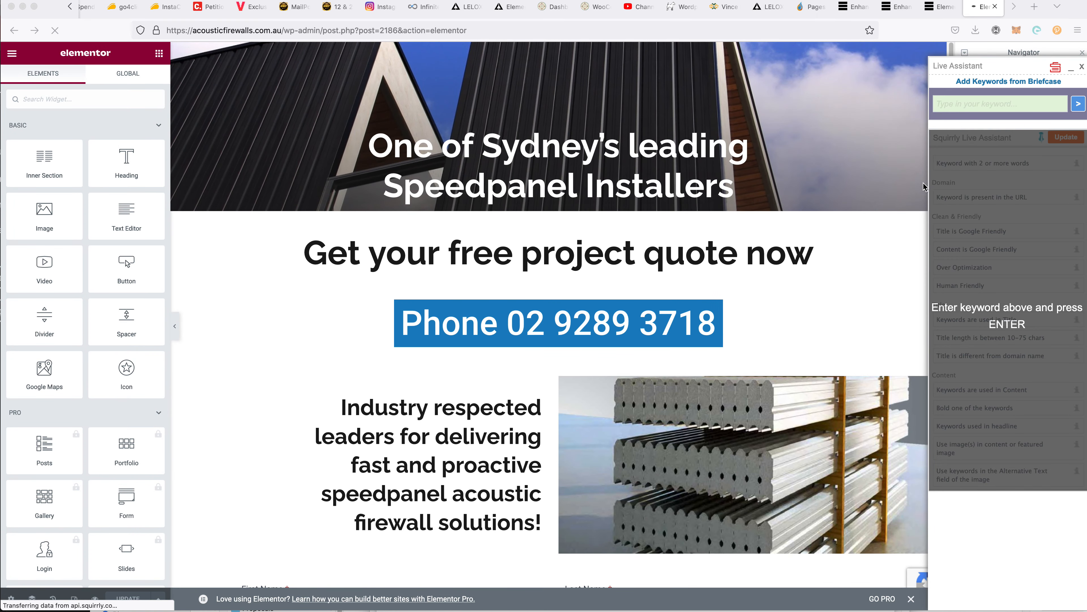
{"action": "left_click", "coordinate": [1081, 67]}
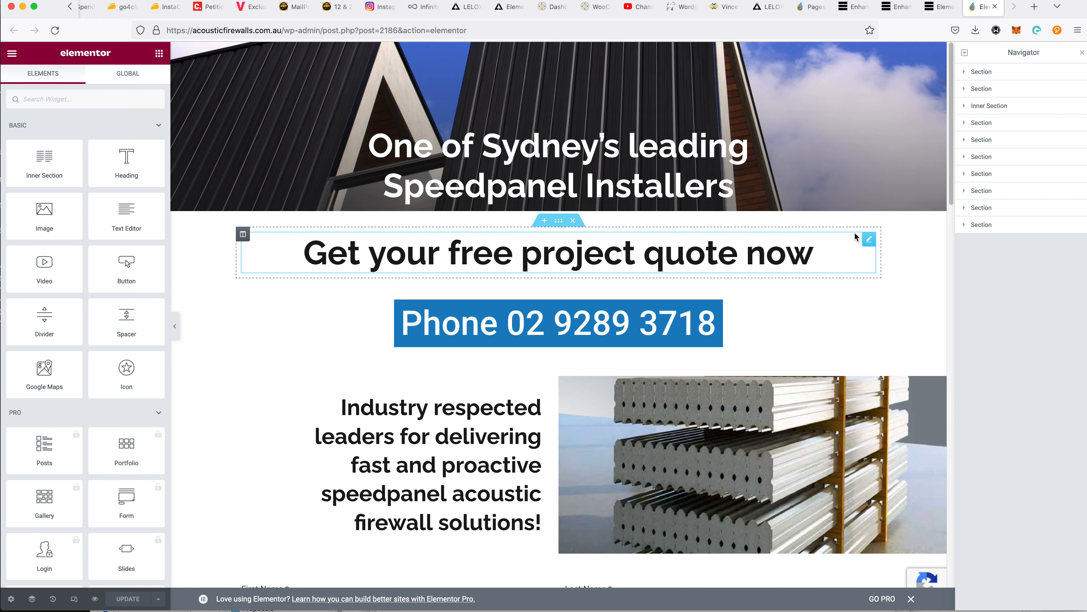
Open the top padding value of the "One of Sydney's leading Speedpanel Installers" hero section for editing
{"action": "scroll", "coordinate": [908, 227], "scroll_direction": "down", "scroll_amount": 3}
{"action": "scroll", "coordinate": [909, 225], "scroll_direction": "up", "scroll_amount": 3}
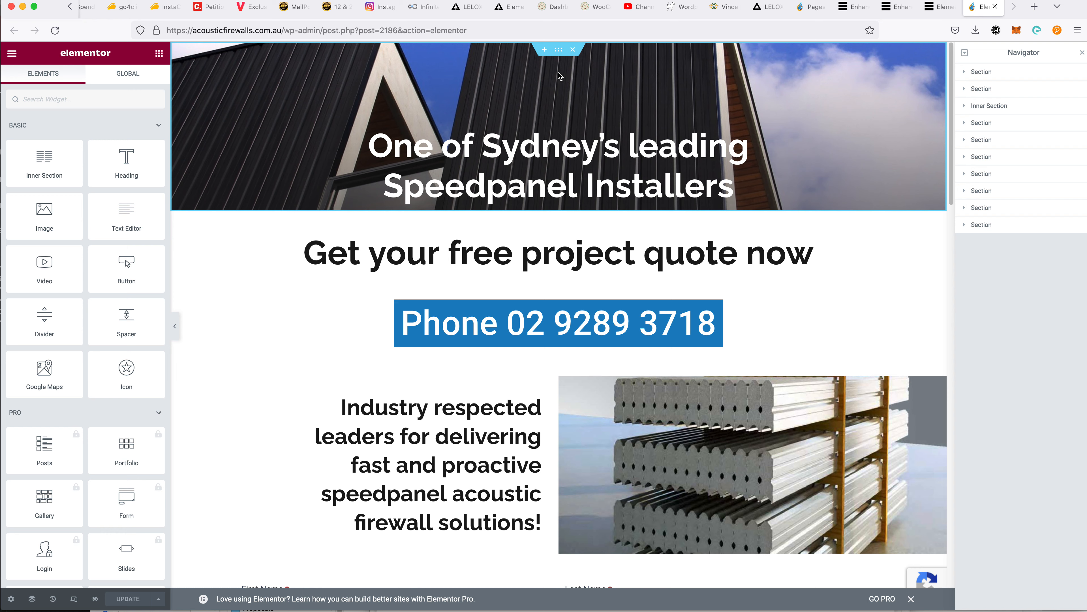
{"action": "left_click", "coordinate": [559, 49]}
{"action": "left_click", "coordinate": [141, 80]}
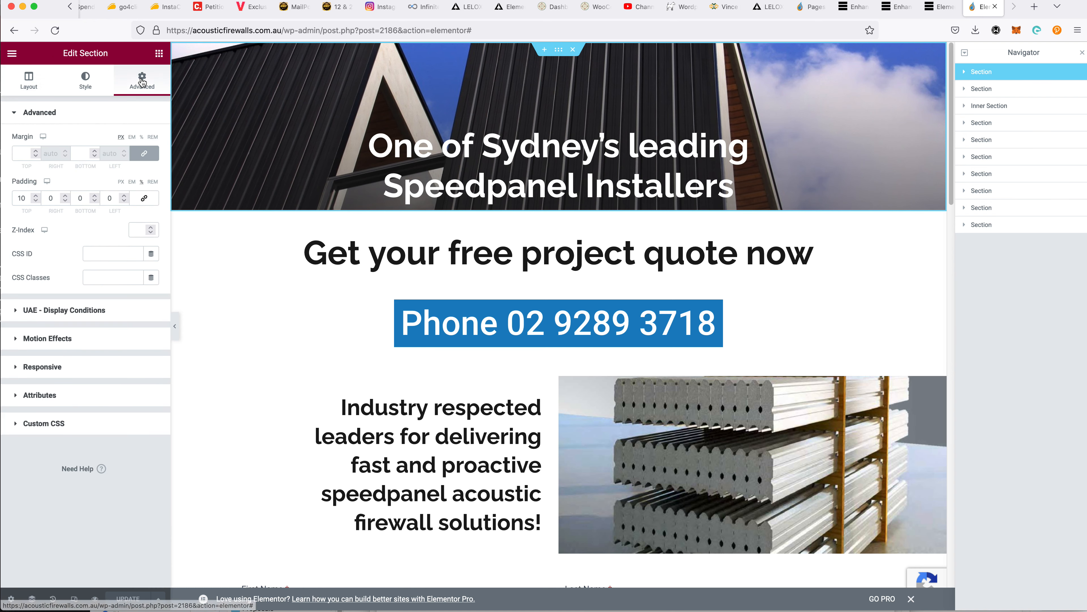
{"action": "double_click", "coordinate": [20, 198]}
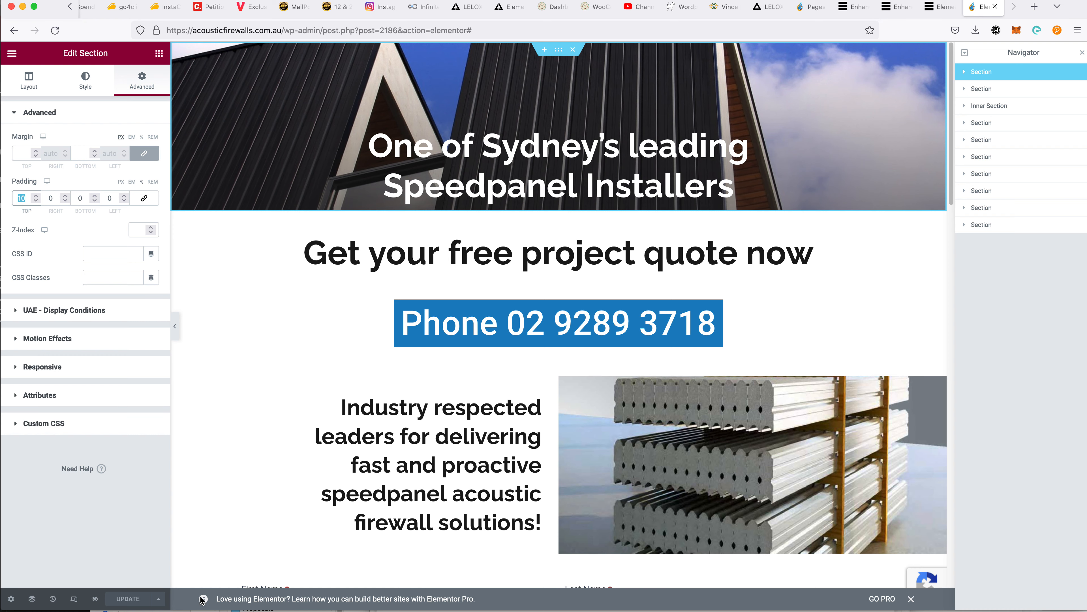
Save the page to the library as a template named "Landing Page", the coordinator's first name and "C Aug 2021", and close the library
{"action": "left_click", "coordinate": [158, 598]}
{"action": "left_click", "coordinate": [81, 572]}
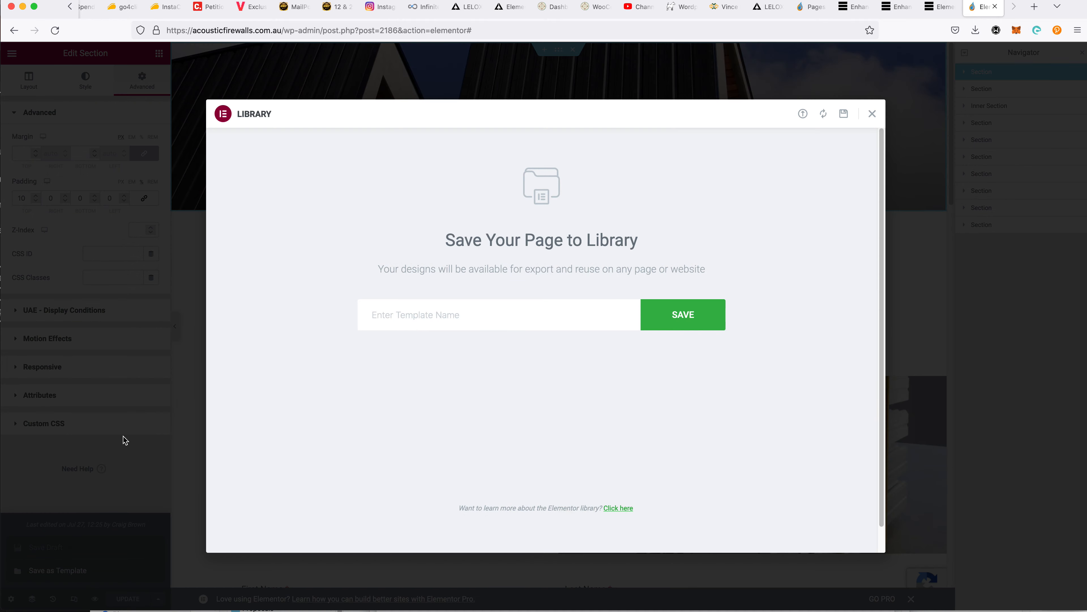
{"action": "left_click", "coordinate": [421, 315]}
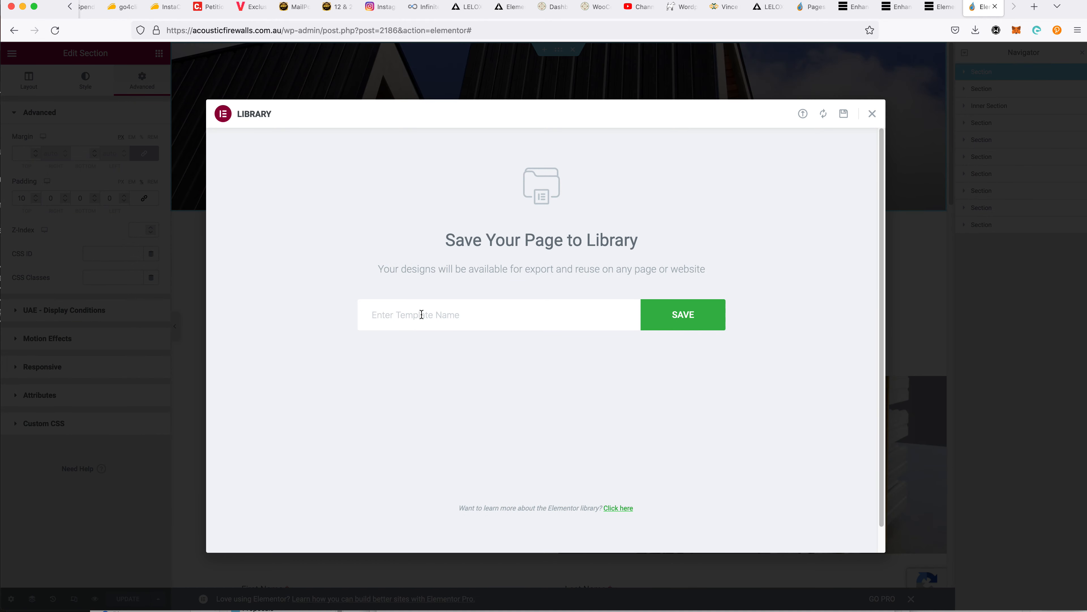
{"action": "type", "text": "Landing Page Katy B Aug 2021"}
{"action": "key", "text": "super+a"}
{"action": "key", "text": "Left"}
{"action": "key", "text": "BackSpace"}
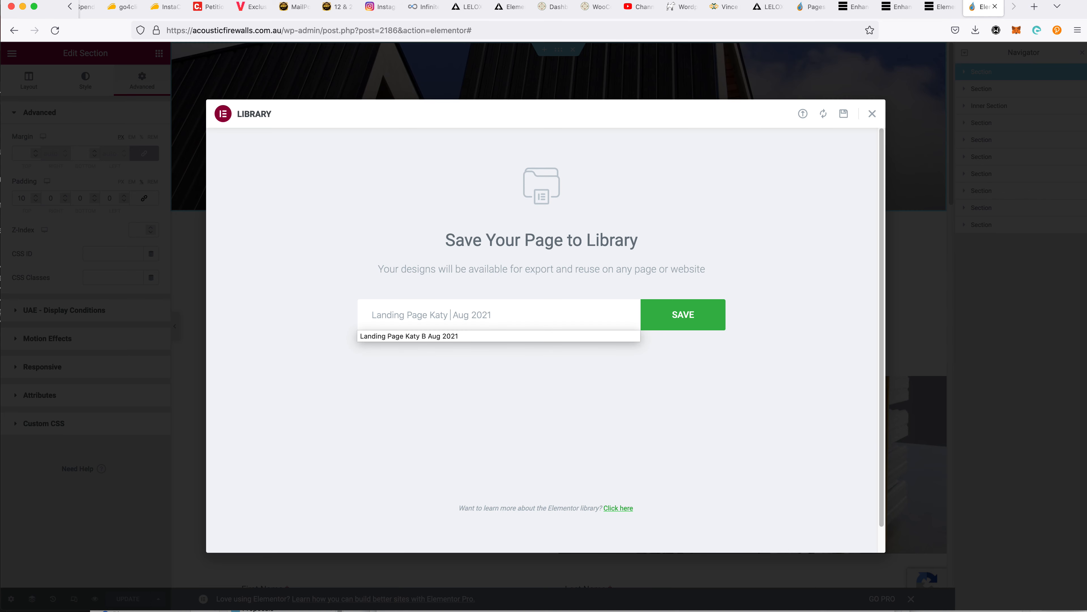
{"action": "type", "text": "C"}
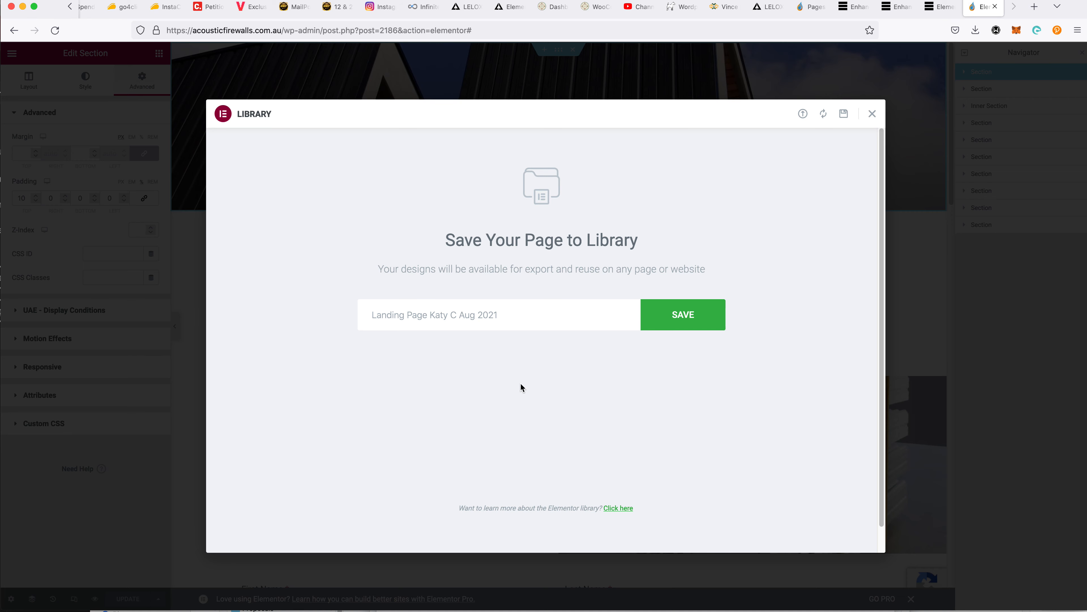
{"action": "left_click", "coordinate": [696, 310]}
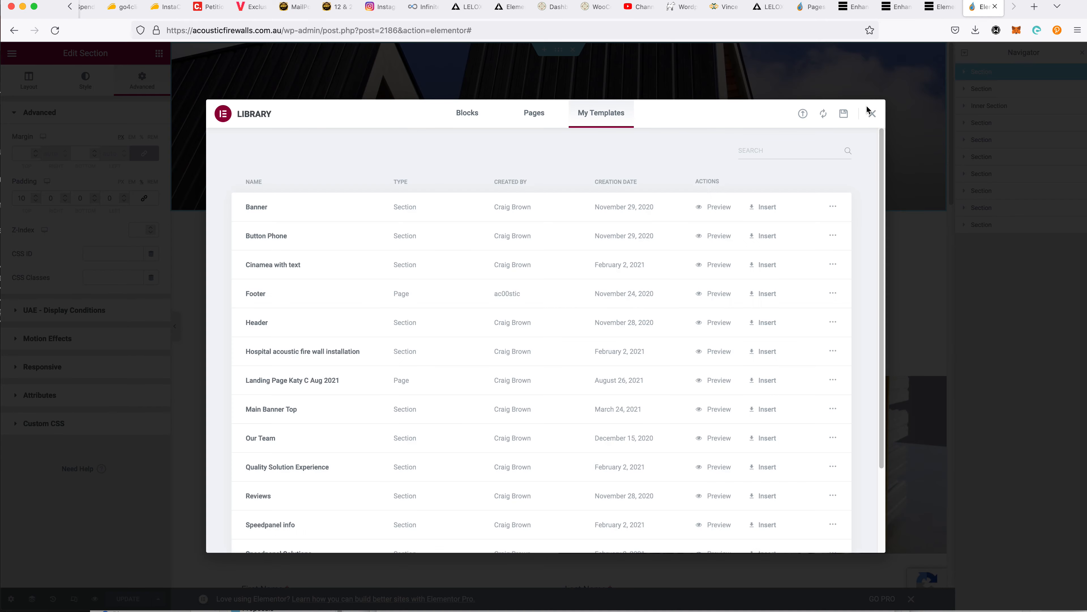
{"action": "left_click", "coordinate": [869, 111]}
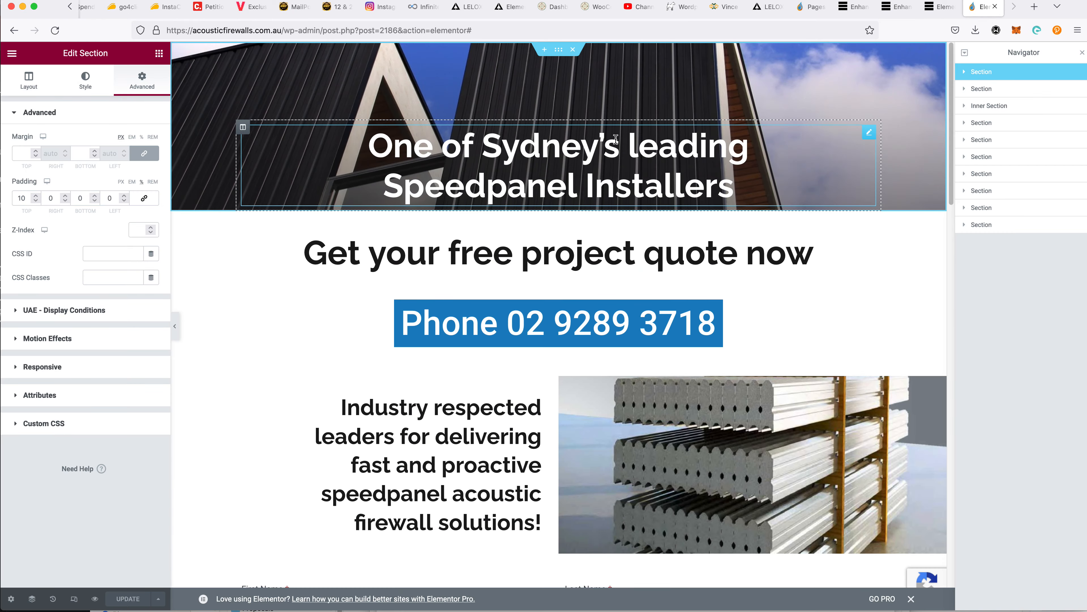
Set the top padding of the "One of Sydney's leading Speedpanel Installers" hero section to 21%
{"action": "left_click", "coordinate": [35, 195]}
{"action": "left_click", "coordinate": [35, 195]}
{"action": "left_click", "coordinate": [34, 195]}
{"action": "left_click", "coordinate": [35, 196]}
{"action": "left_click", "coordinate": [35, 195]}
{"action": "left_click", "coordinate": [34, 195]}
{"action": "left_click", "coordinate": [34, 195]}
{"action": "left_click", "coordinate": [34, 196]}
{"action": "left_click", "coordinate": [35, 195]}
{"action": "left_click", "coordinate": [35, 195]}
{"action": "left_click", "coordinate": [34, 195]}
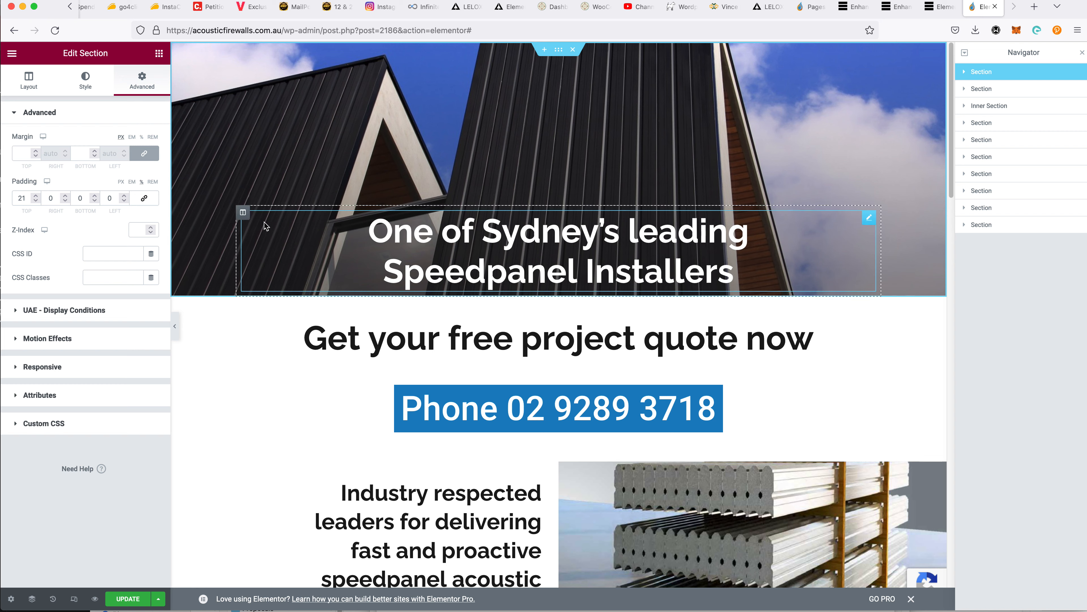
Set the hero section's content width to Full Width
{"action": "left_click", "coordinate": [19, 83]}
{"action": "left_click", "coordinate": [114, 142]}
{"action": "left_click", "coordinate": [112, 152]}
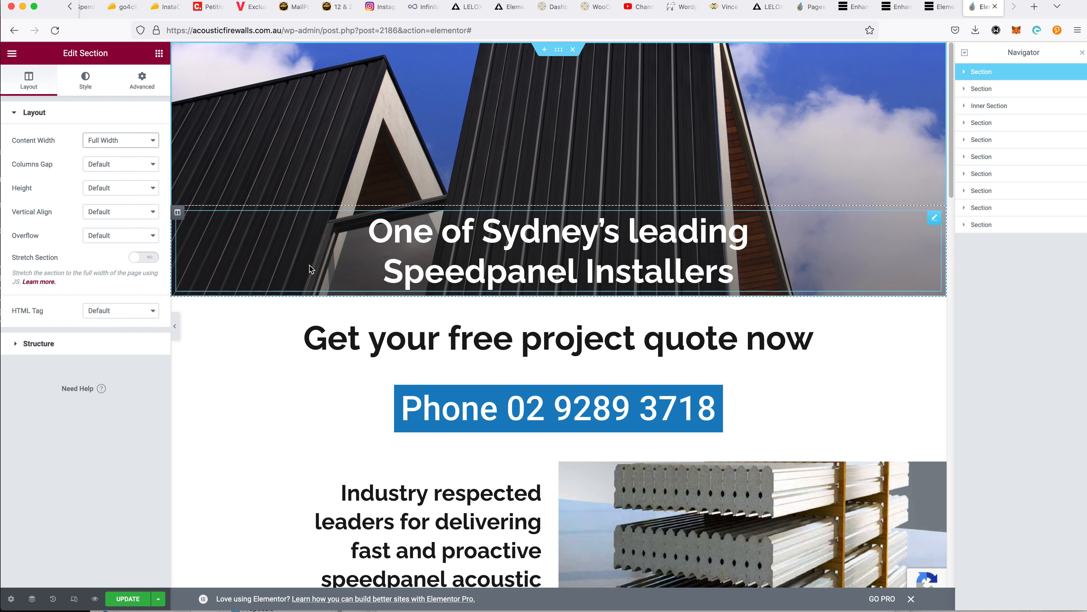
Set the hero column's padding to 10% on the right and left, with 0 at the top and bottom
{"action": "left_click", "coordinate": [177, 212]}
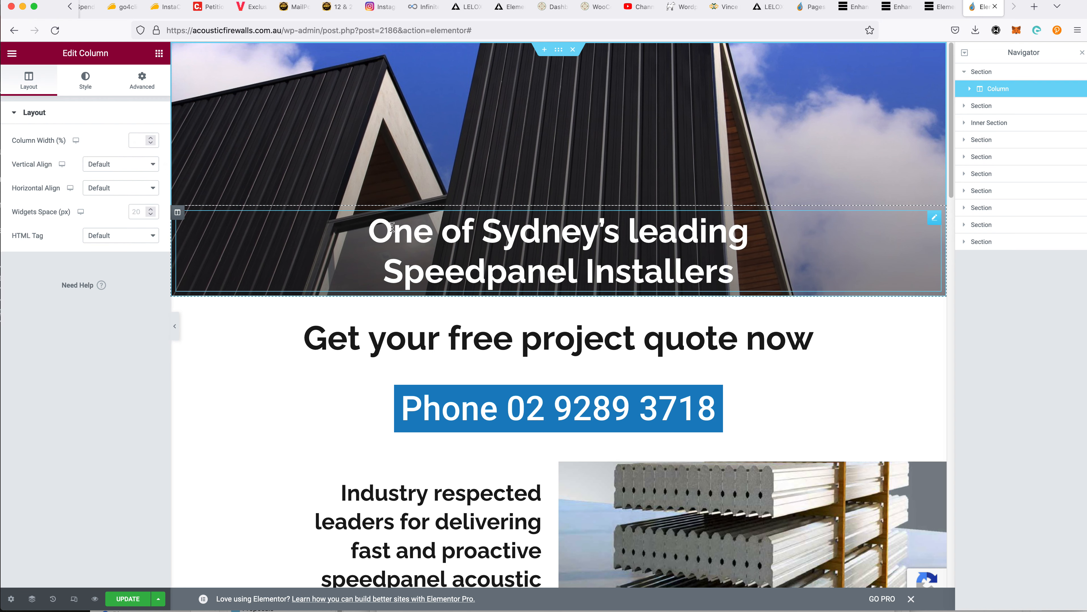
{"action": "left_click", "coordinate": [138, 83]}
{"action": "left_click", "coordinate": [144, 198]}
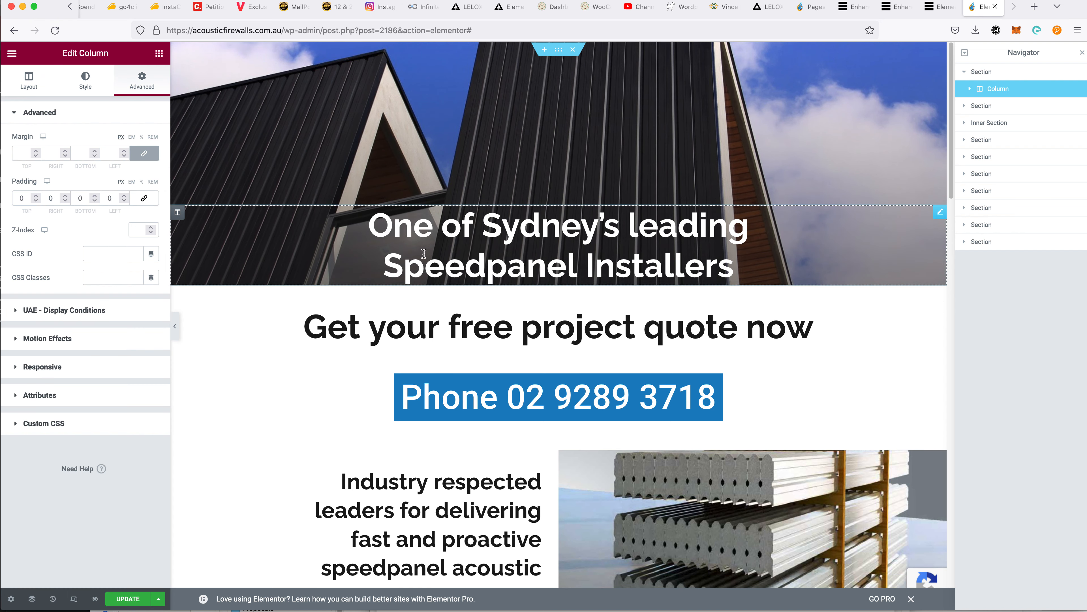
{"action": "left_click", "coordinate": [401, 270]}
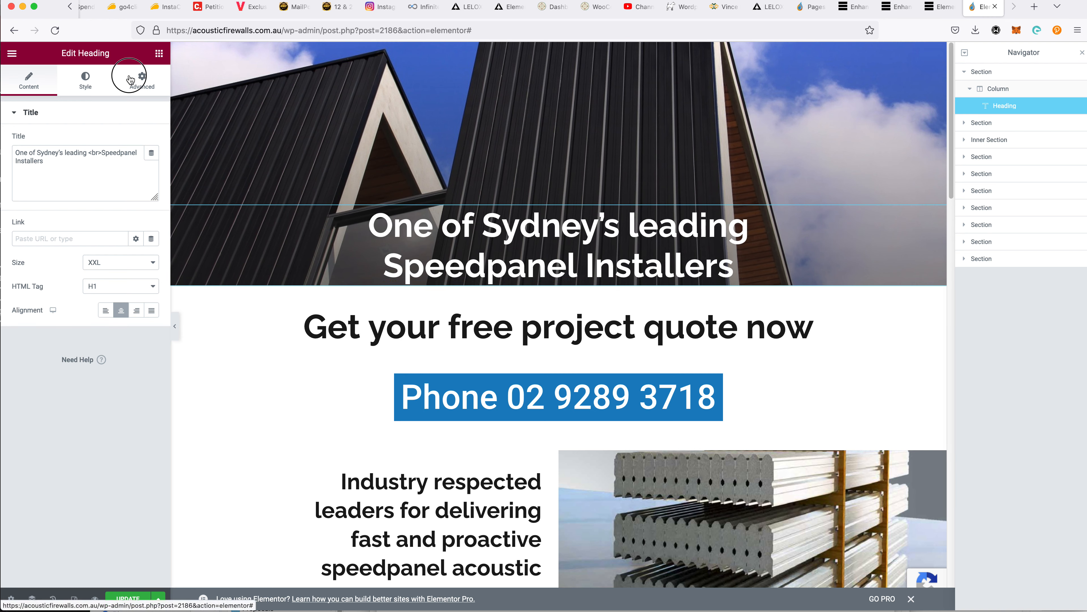
{"action": "left_click", "coordinate": [143, 82]}
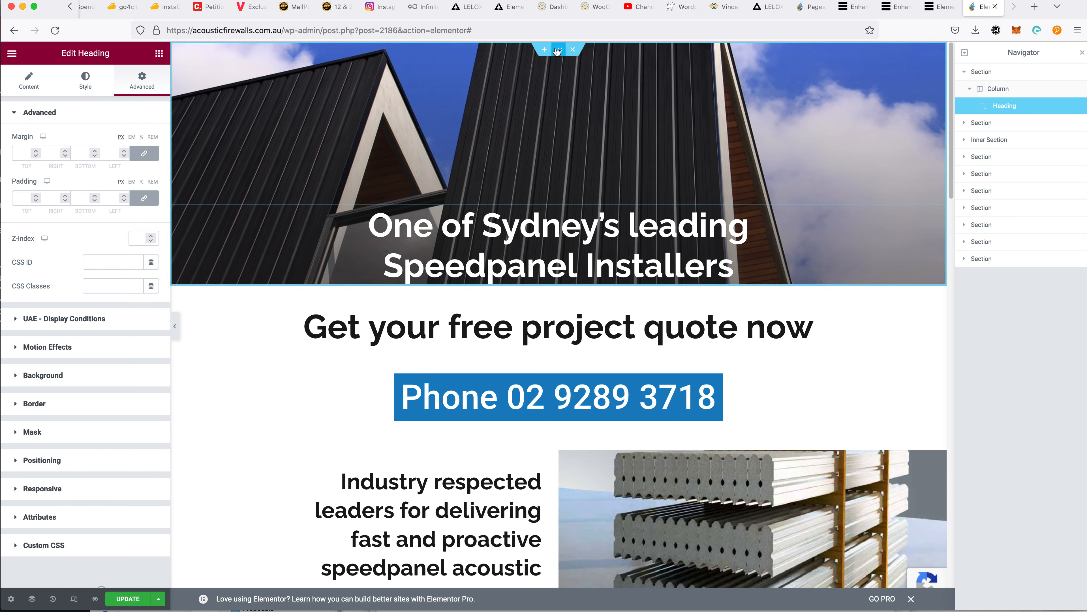
{"action": "left_click", "coordinate": [178, 212]}
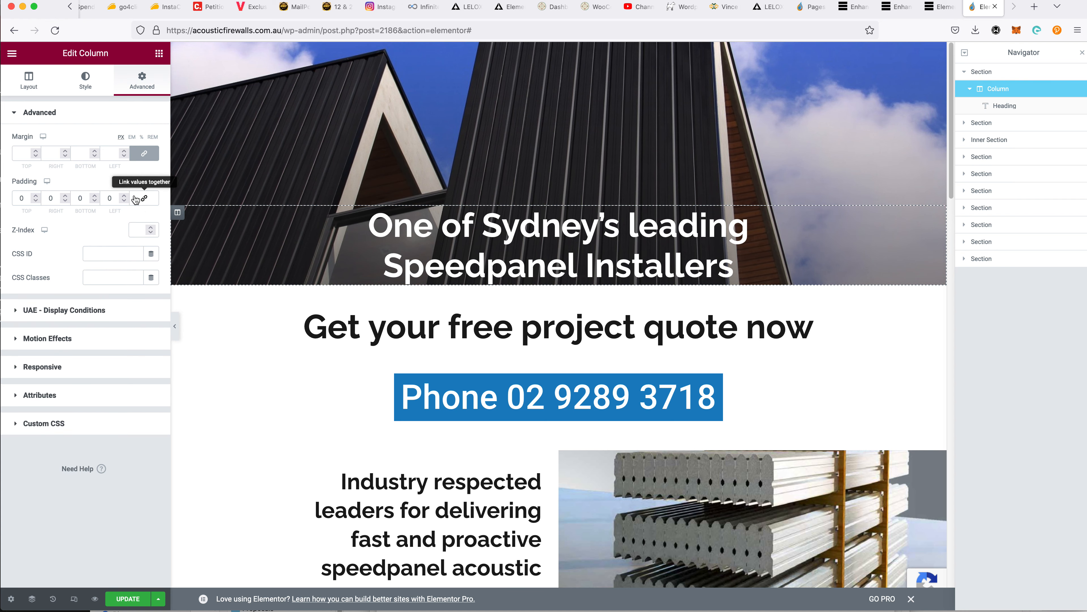
{"action": "left_click", "coordinate": [142, 183]}
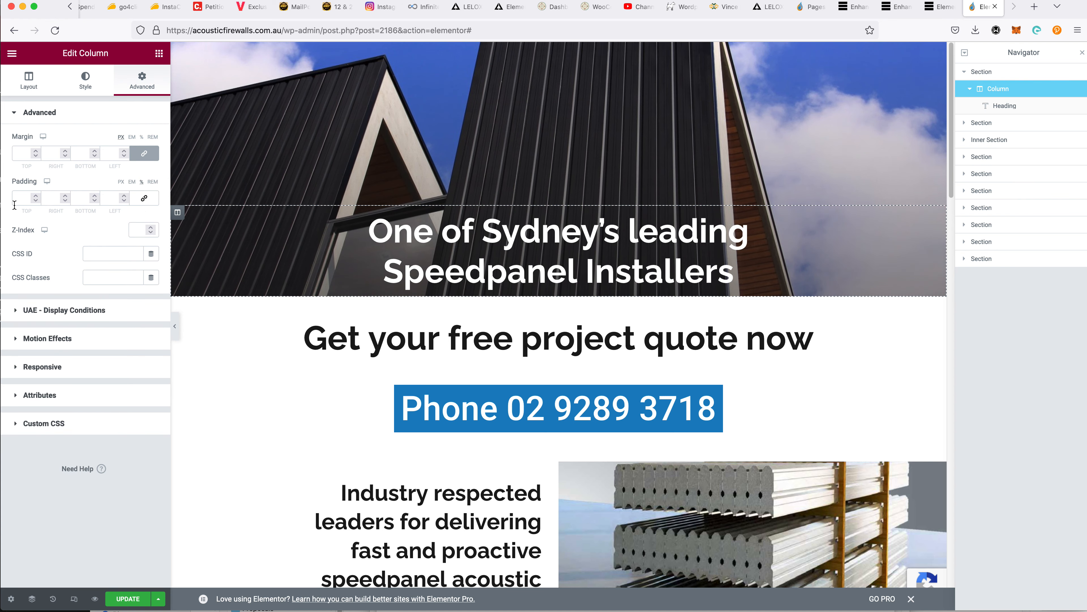
{"action": "left_click", "coordinate": [52, 195]}
{"action": "type", "text": "10"}
{"action": "key", "text": "Tab"}
{"action": "key", "text": "Tab"}
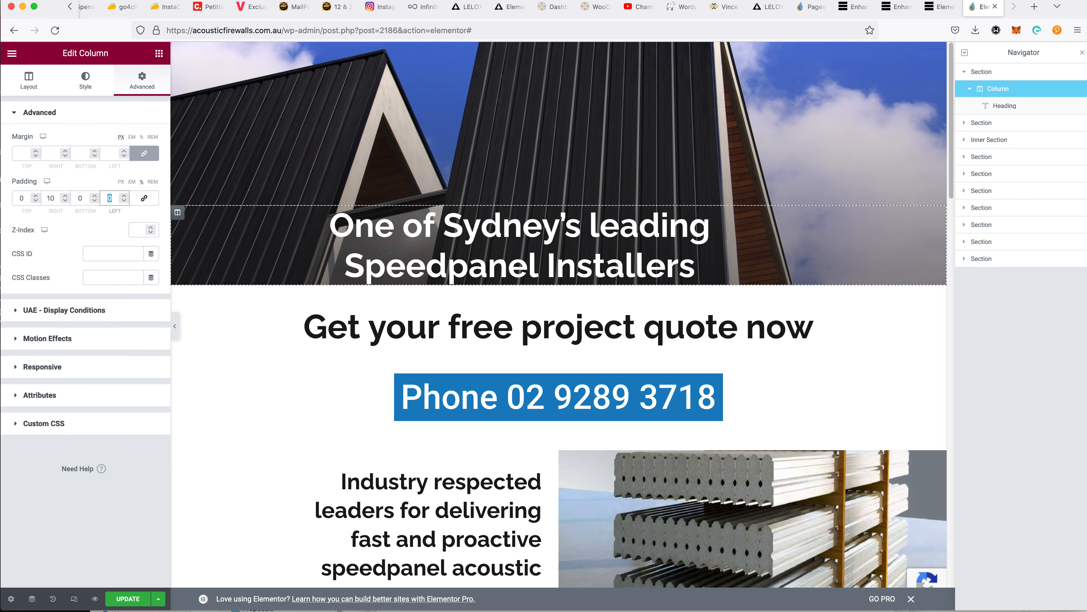
{"action": "type", "text": "10"}
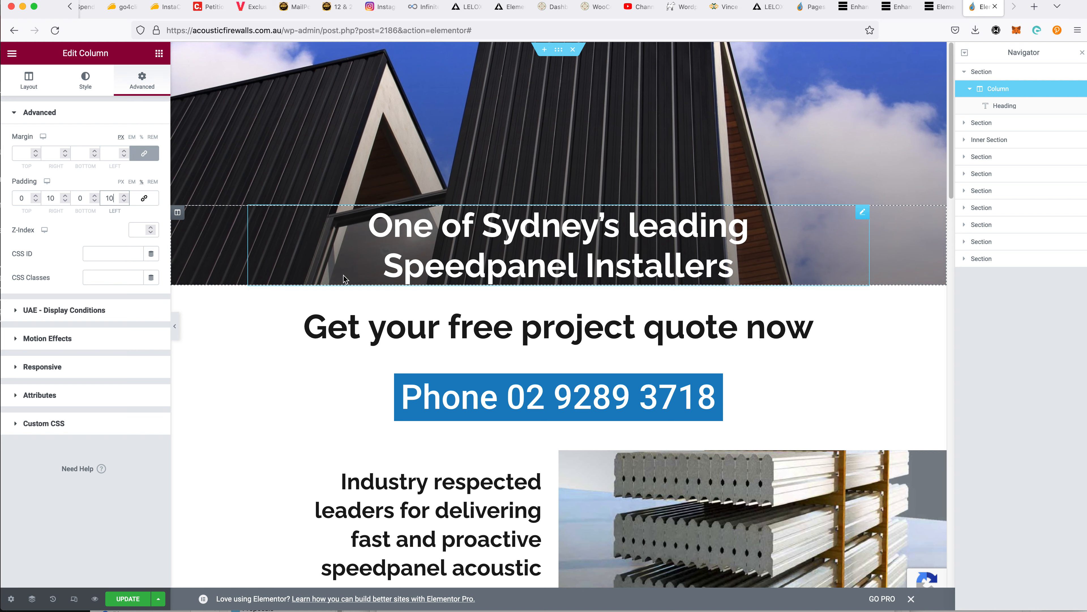
Try a 1% bottom padding on the hero section and reset it to 0
{"action": "left_click", "coordinate": [555, 49]}
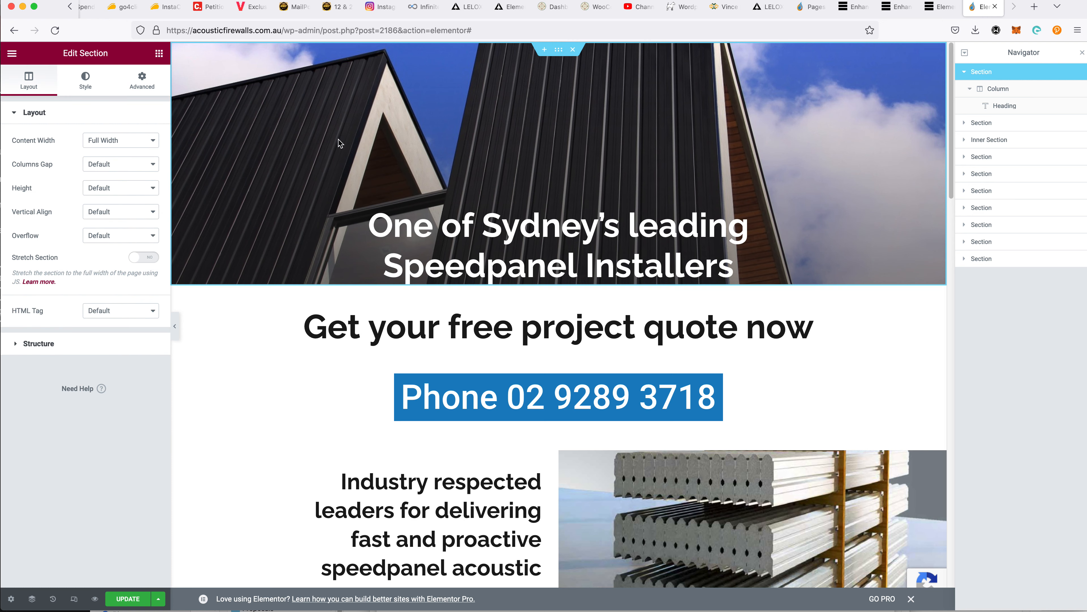
{"action": "left_click", "coordinate": [137, 82]}
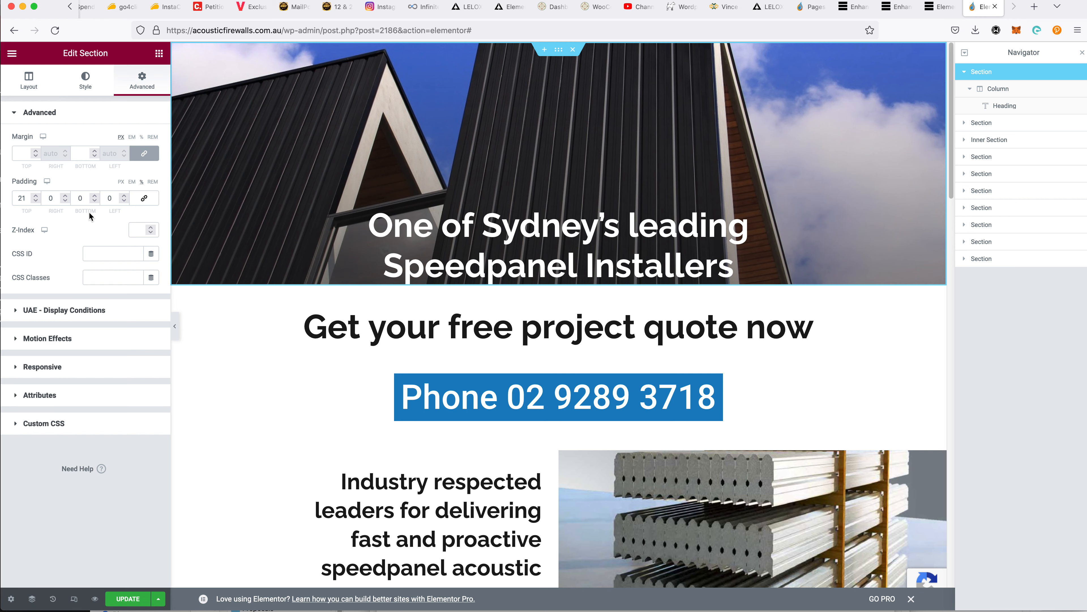
{"action": "left_click", "coordinate": [95, 195]}
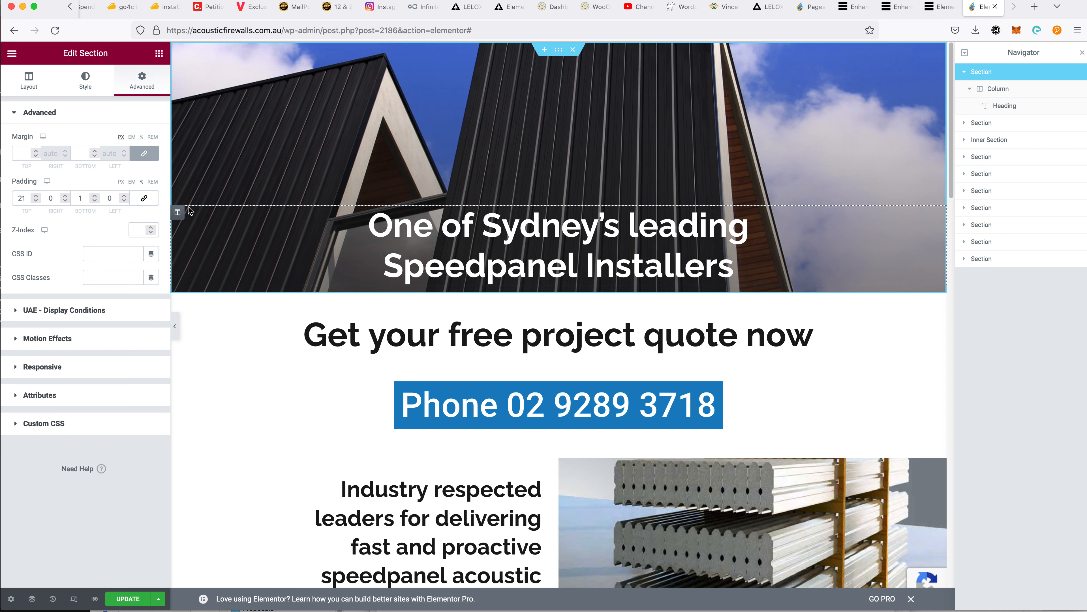
{"action": "left_click", "coordinate": [177, 214]}
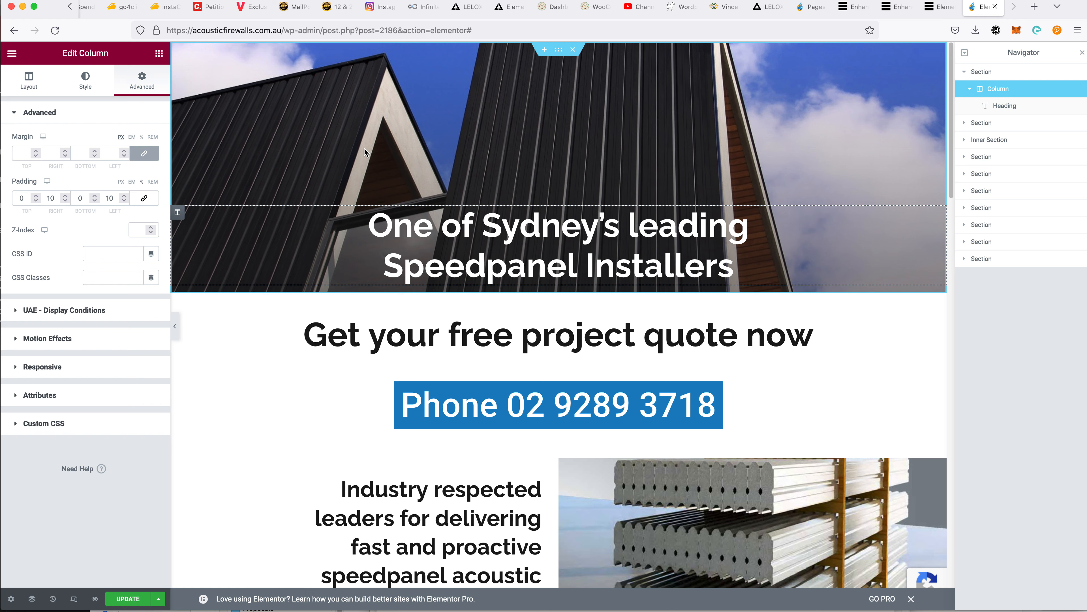
{"action": "left_click", "coordinate": [398, 127]}
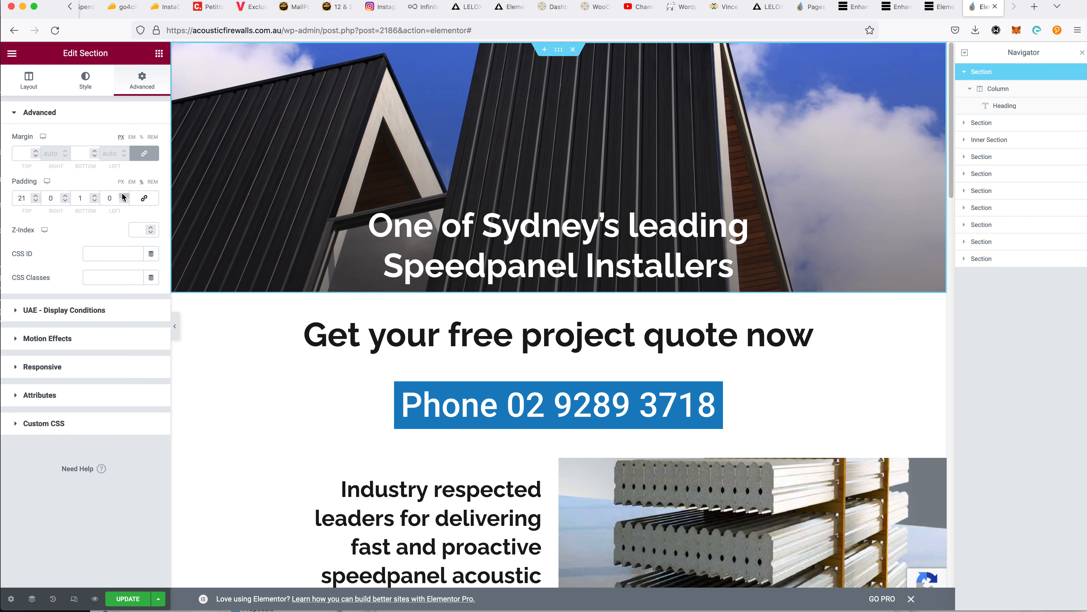
{"action": "double_click", "coordinate": [80, 198]}
{"action": "type", "text": "0"}
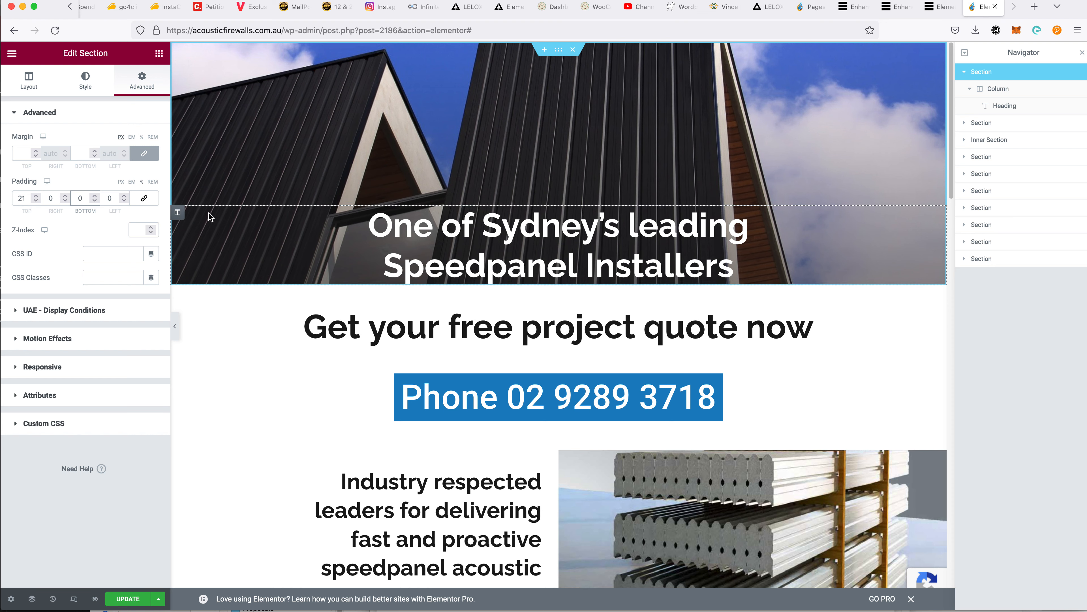
Give the hero column a 1% bottom padding and a gradient background with the global Text color #4A4A4A as its second color
{"action": "left_click", "coordinate": [178, 213]}
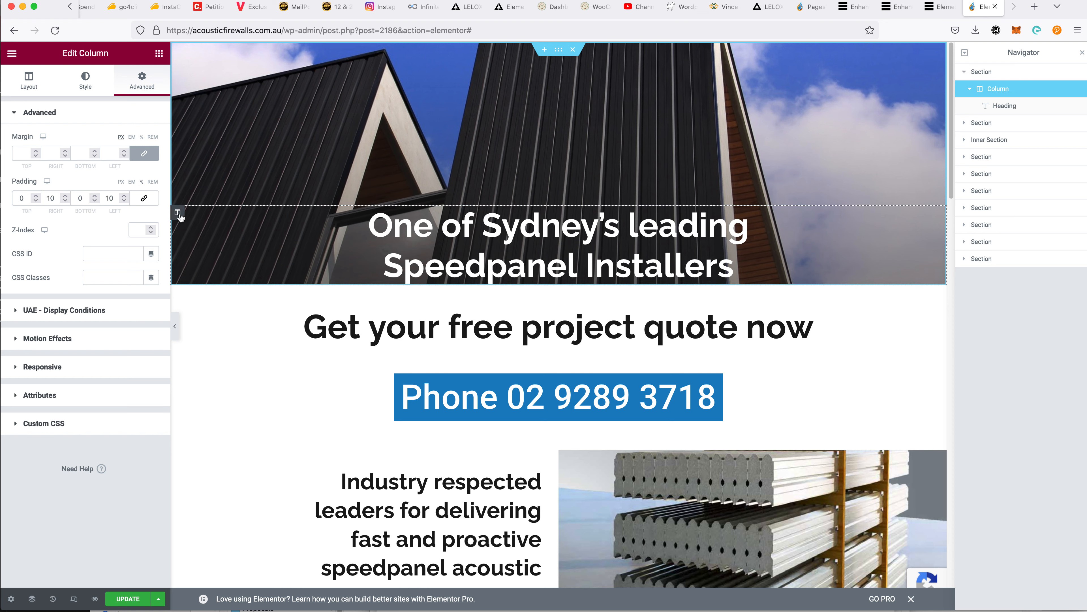
{"action": "left_click", "coordinate": [94, 195]}
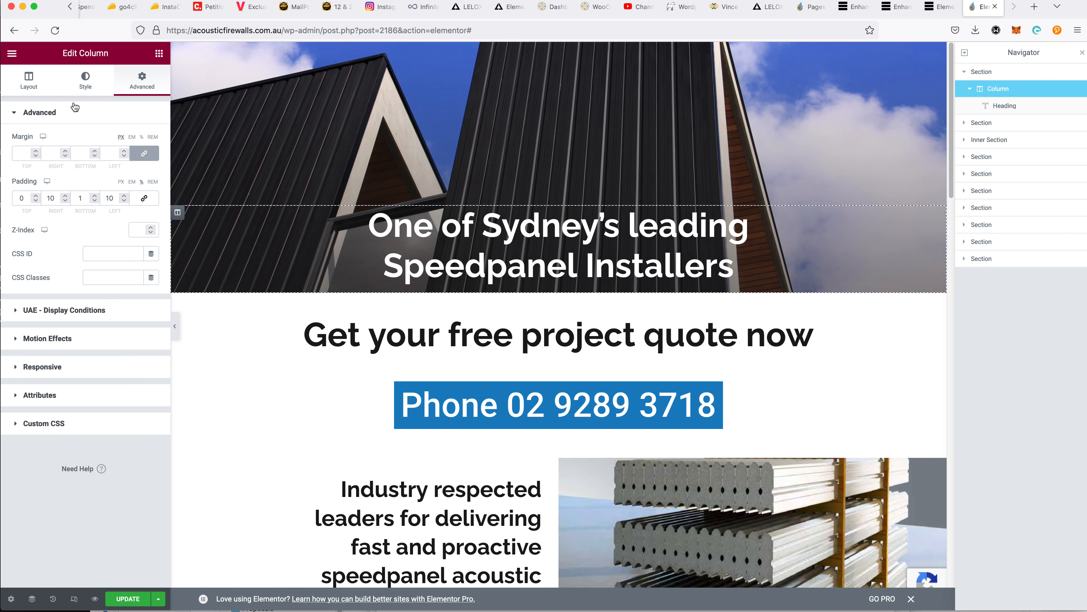
{"action": "left_click", "coordinate": [85, 88]}
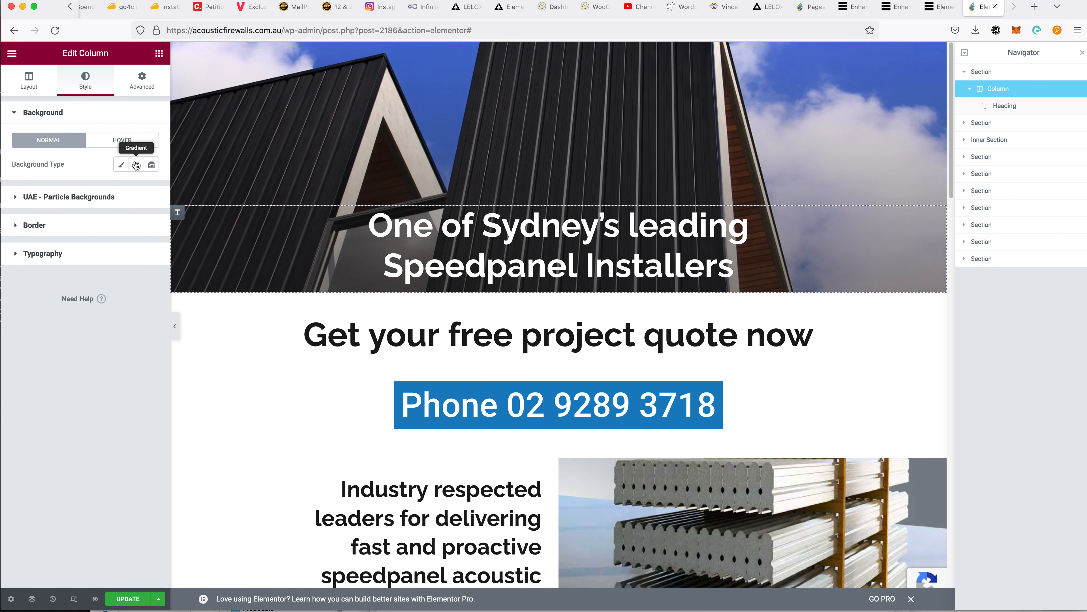
{"action": "left_click", "coordinate": [136, 164]}
{"action": "left_click", "coordinate": [136, 248]}
{"action": "scroll", "coordinate": [384, 603], "scroll_direction": "down", "scroll_amount": 15}
{"action": "scroll", "coordinate": [384, 603], "scroll_direction": "down", "scroll_amount": 10}
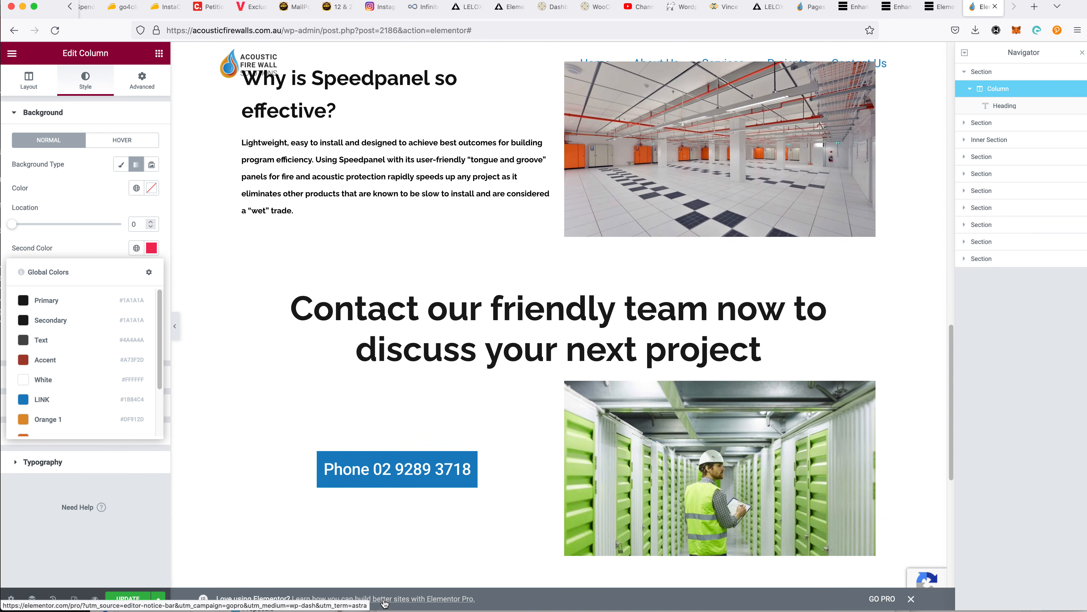
{"action": "scroll", "coordinate": [624, 473], "scroll_direction": "down", "scroll_amount": 6}
{"action": "scroll", "coordinate": [623, 473], "scroll_direction": "down", "scroll_amount": 2}
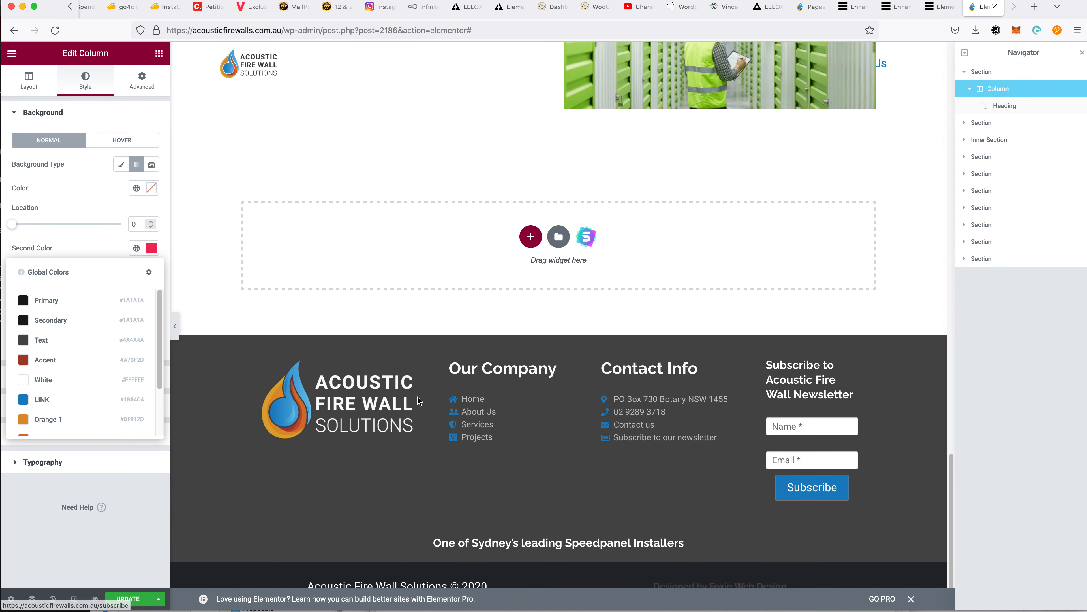
{"action": "scroll", "coordinate": [599, 449], "scroll_direction": "up", "scroll_amount": 20}
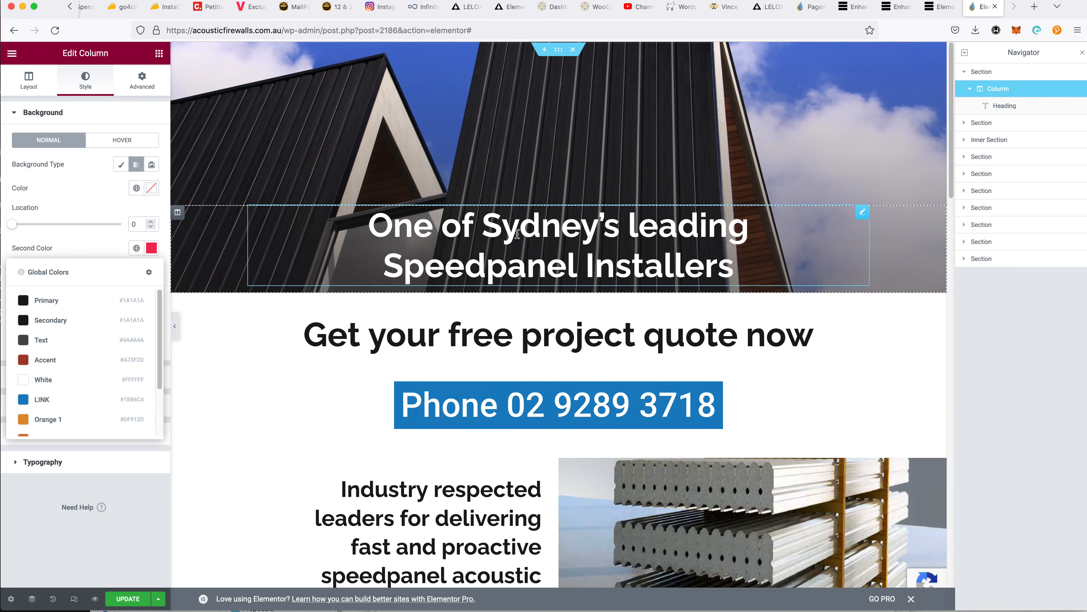
{"action": "left_click", "coordinate": [81, 340]}
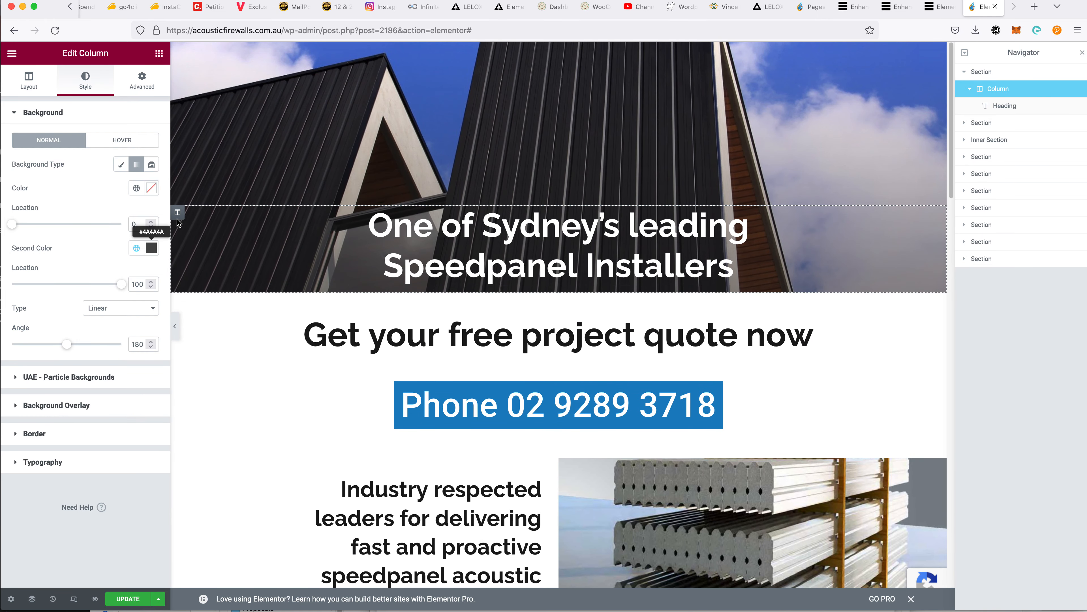
Set the first color of the hero column's gradient to fully transparent white, #FFFFFF00
{"action": "left_click", "coordinate": [134, 188]}
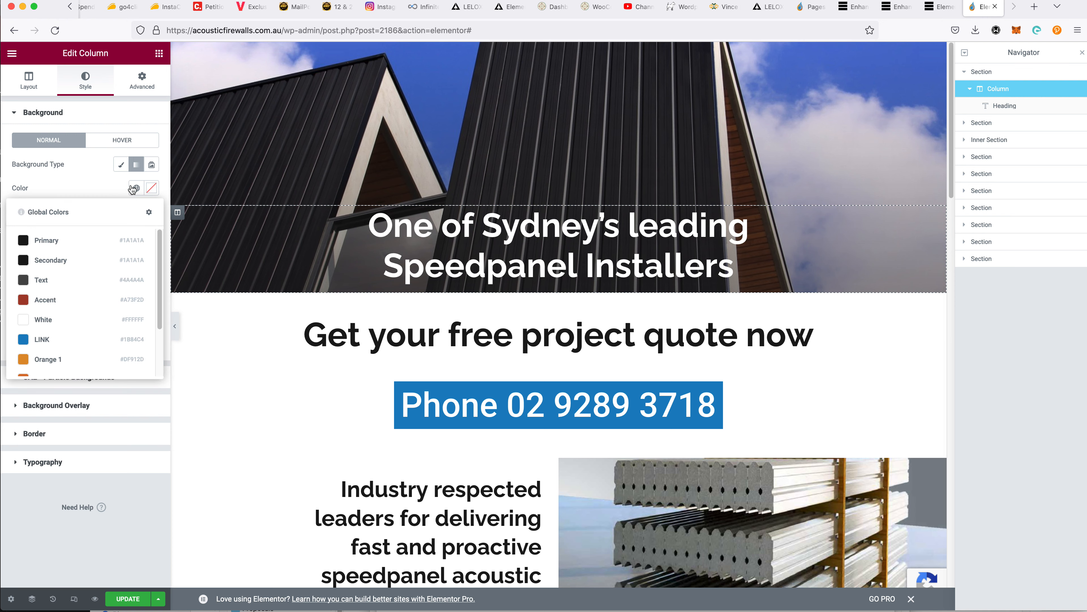
{"action": "left_click", "coordinate": [64, 323]}
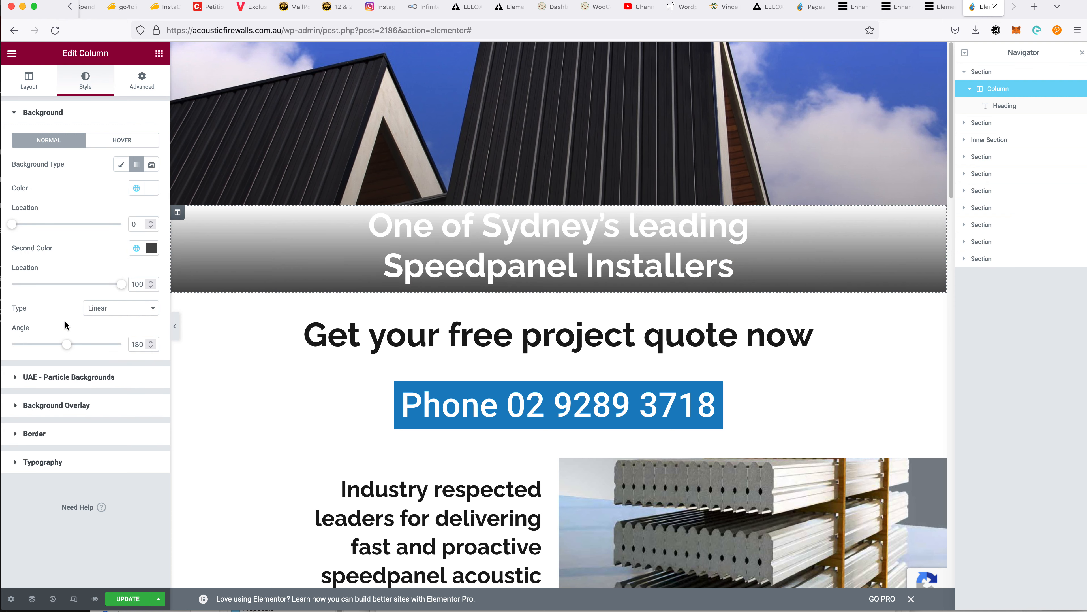
{"action": "left_click", "coordinate": [152, 189]}
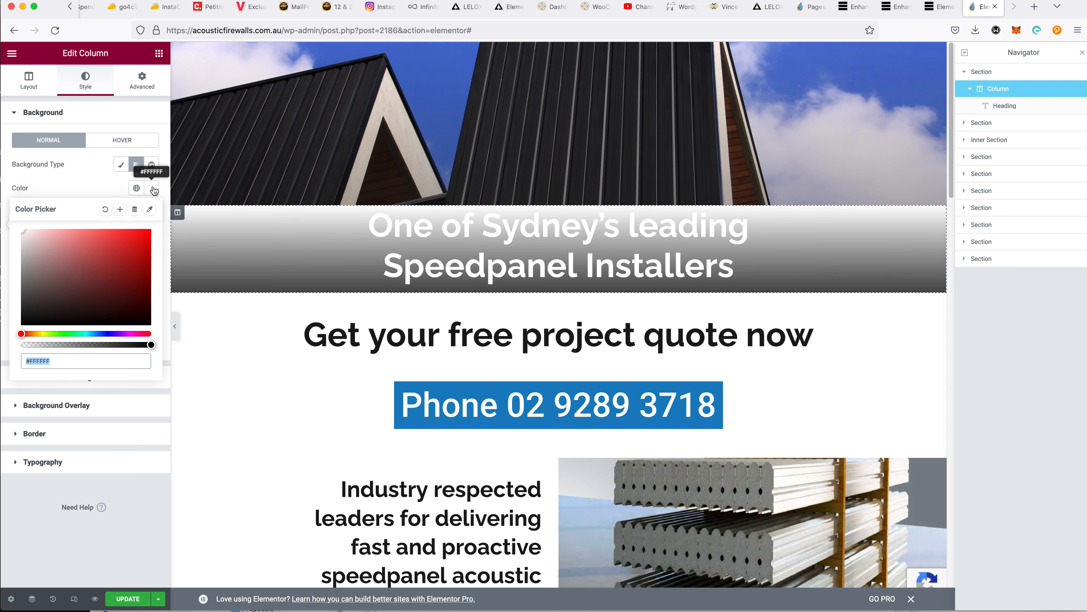
{"action": "left_click_drag", "start_coordinate": [124, 342], "coordinate": [1, 343]}
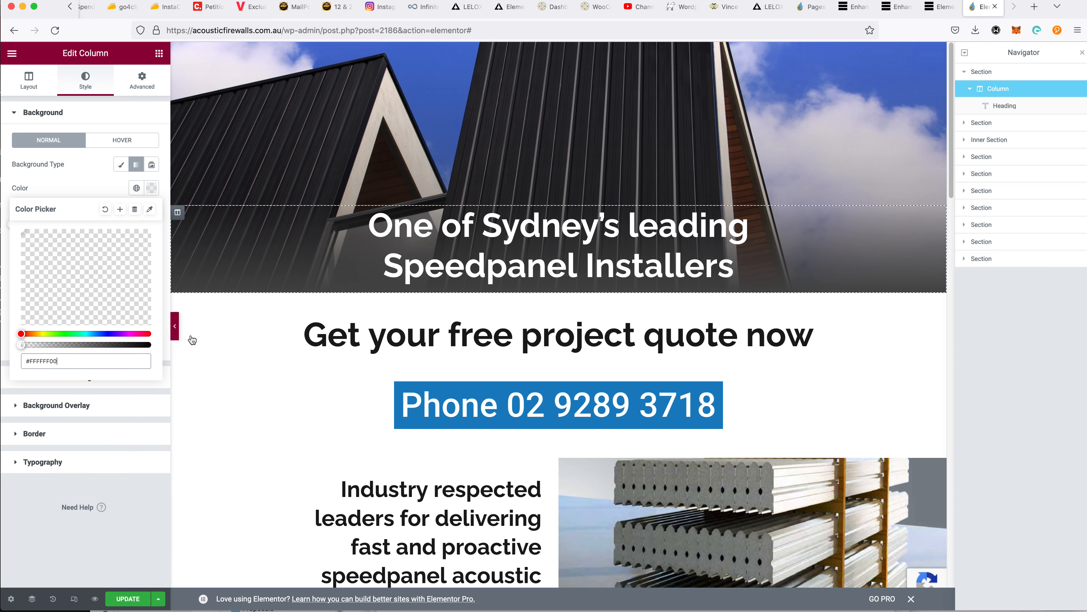
Increase the linked top and bottom margins of the "Get your free project quote now" section to 5%
{"action": "left_click", "coordinate": [425, 326]}
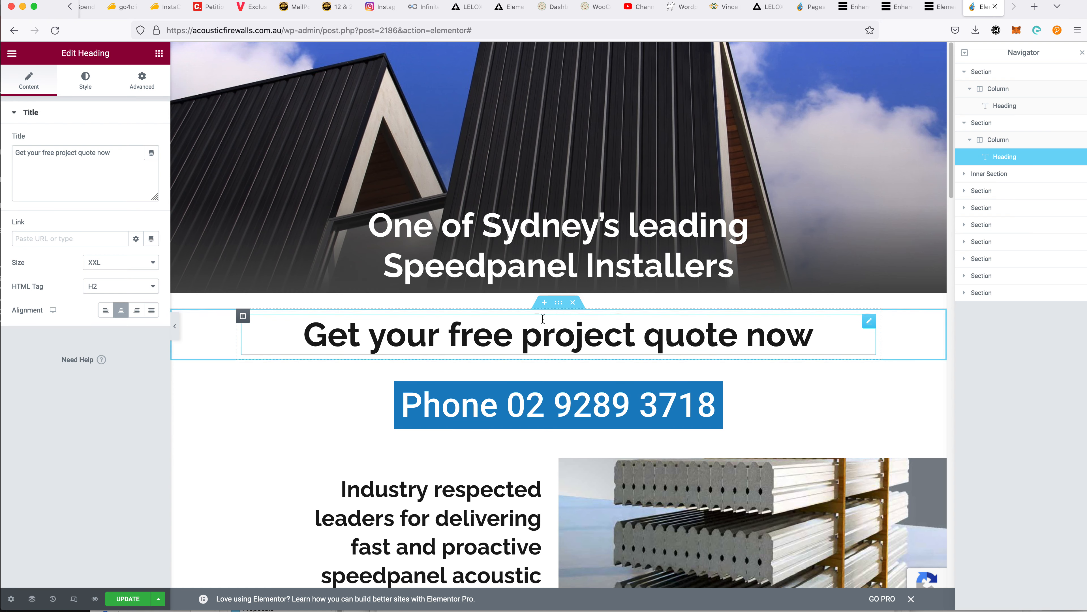
{"action": "left_click", "coordinate": [561, 303]}
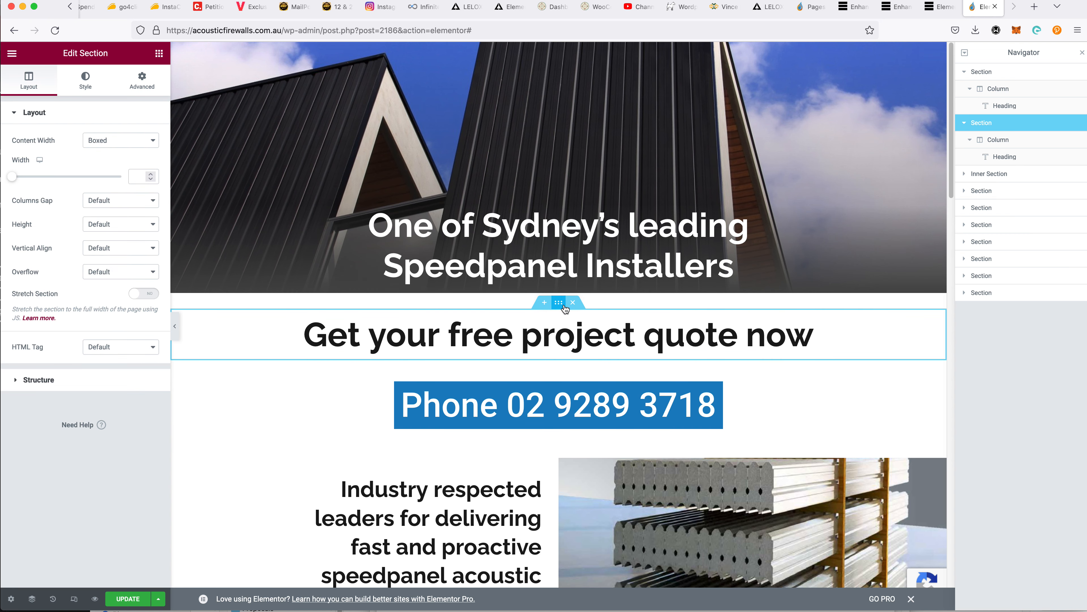
{"action": "left_click", "coordinate": [148, 84]}
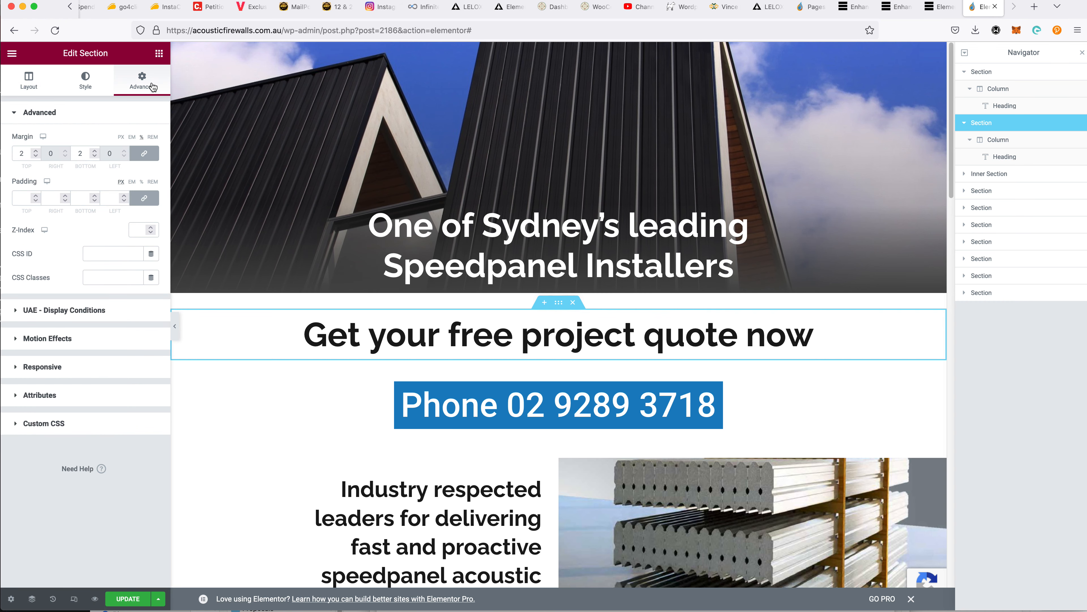
{"action": "left_click", "coordinate": [94, 151]}
{"action": "left_click", "coordinate": [94, 151]}
{"action": "left_click", "coordinate": [94, 151]}
Set the top and bottom margins of the "Industry respected leaders" section to 5% and check the spacing down to the contact form
{"action": "scroll", "coordinate": [556, 385], "scroll_direction": "down", "scroll_amount": 3}
{"action": "left_click", "coordinate": [559, 389]}
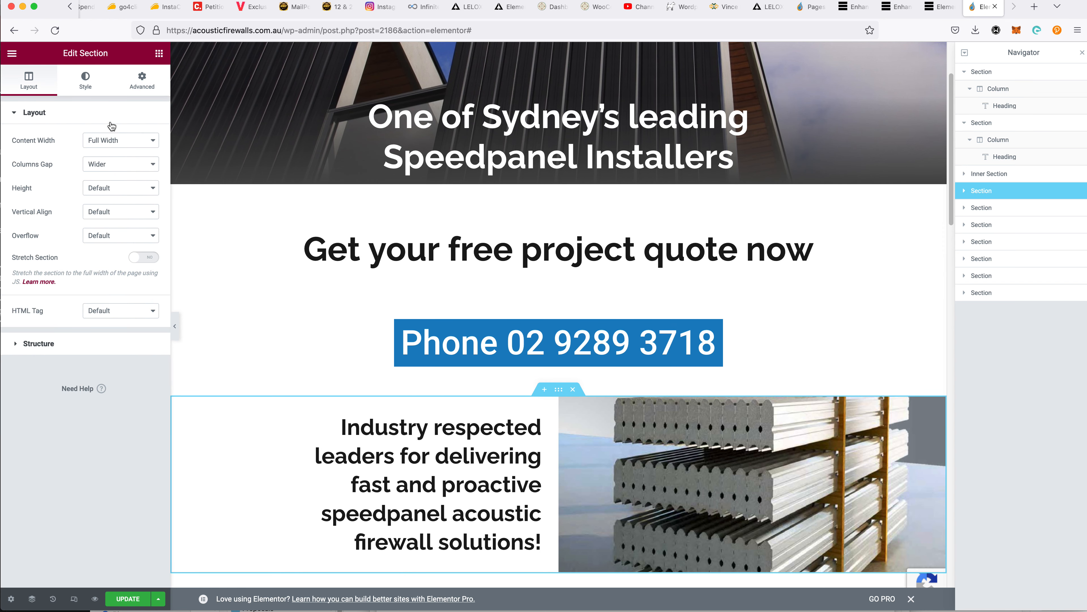
{"action": "left_click", "coordinate": [157, 77]}
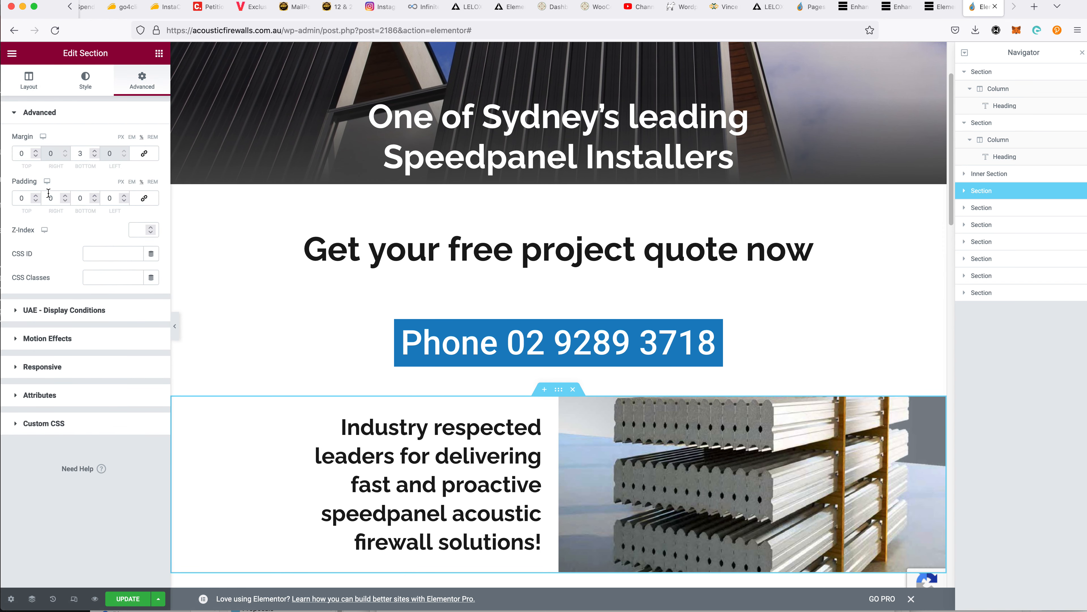
{"action": "left_click", "coordinate": [559, 343]}
{"action": "left_click", "coordinate": [558, 389]}
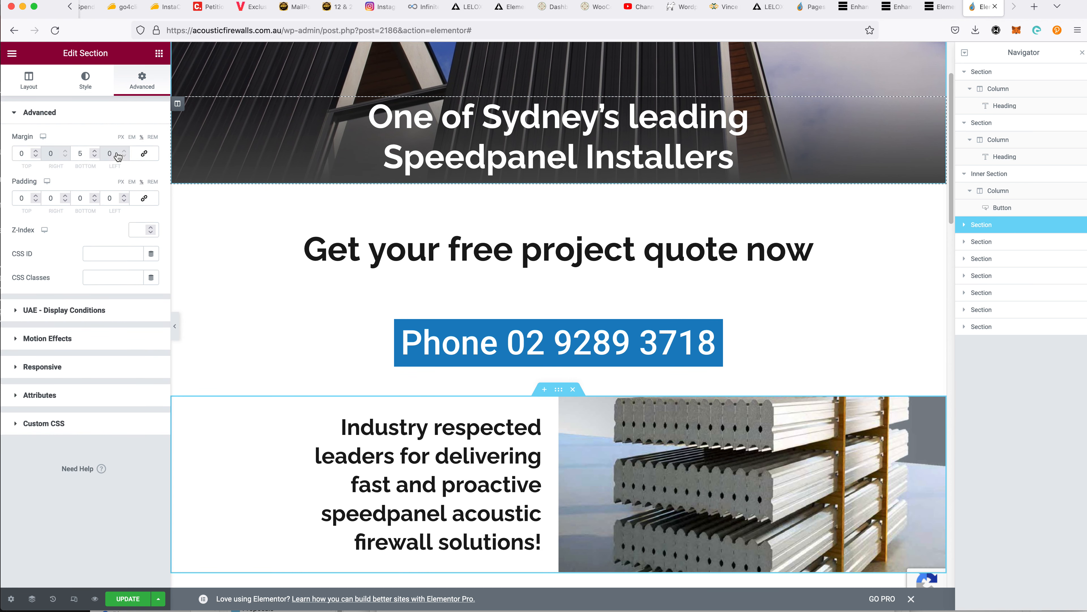
{"action": "left_click", "coordinate": [35, 152]}
{"action": "left_click", "coordinate": [35, 152]}
{"action": "left_click", "coordinate": [35, 151]}
{"action": "left_click", "coordinate": [35, 152]}
{"action": "scroll", "coordinate": [516, 374], "scroll_direction": "down", "scroll_amount": 4}
{"action": "scroll", "coordinate": [511, 405], "scroll_direction": "down", "scroll_amount": 3}
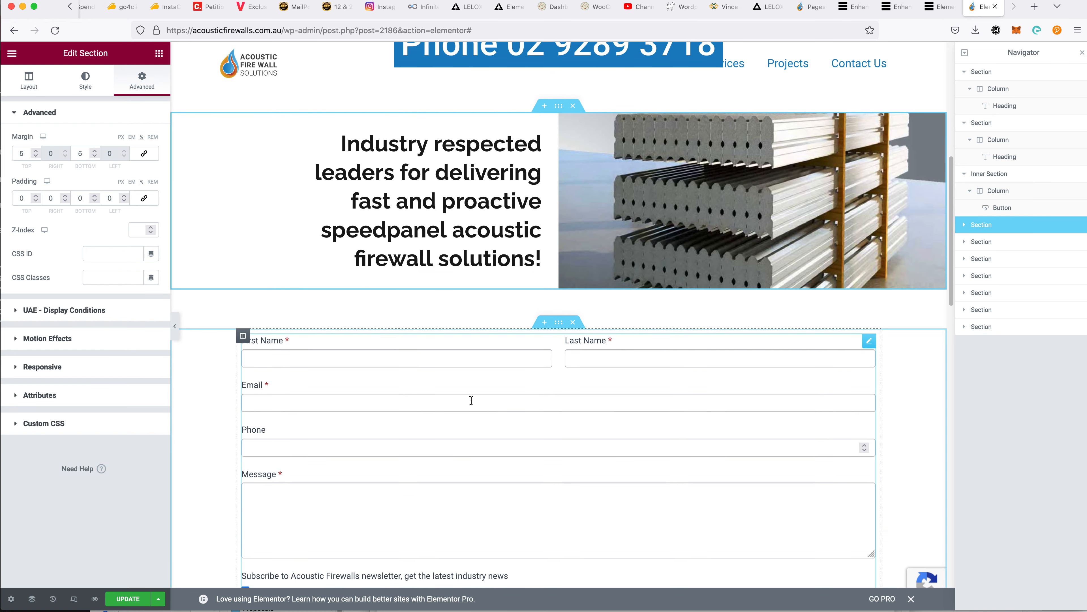
{"action": "scroll", "coordinate": [378, 444], "scroll_direction": "down", "scroll_amount": 3}
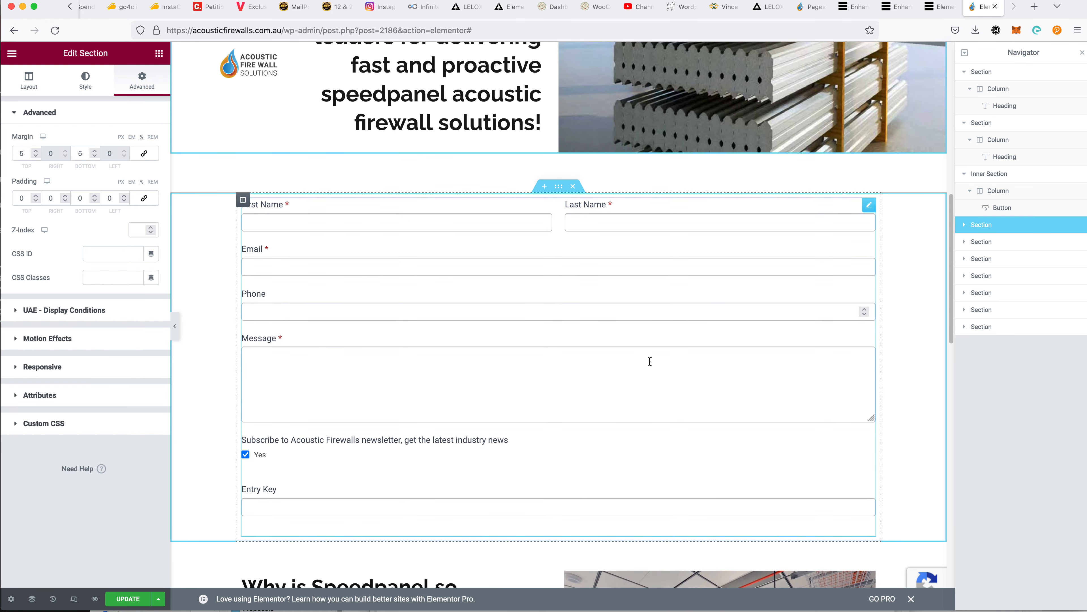
Cut the title "Why is Speedpanel so effective?" from the text block below the contact form and remove the empty line left behind
{"action": "scroll", "coordinate": [643, 350], "scroll_direction": "up", "scroll_amount": 3}
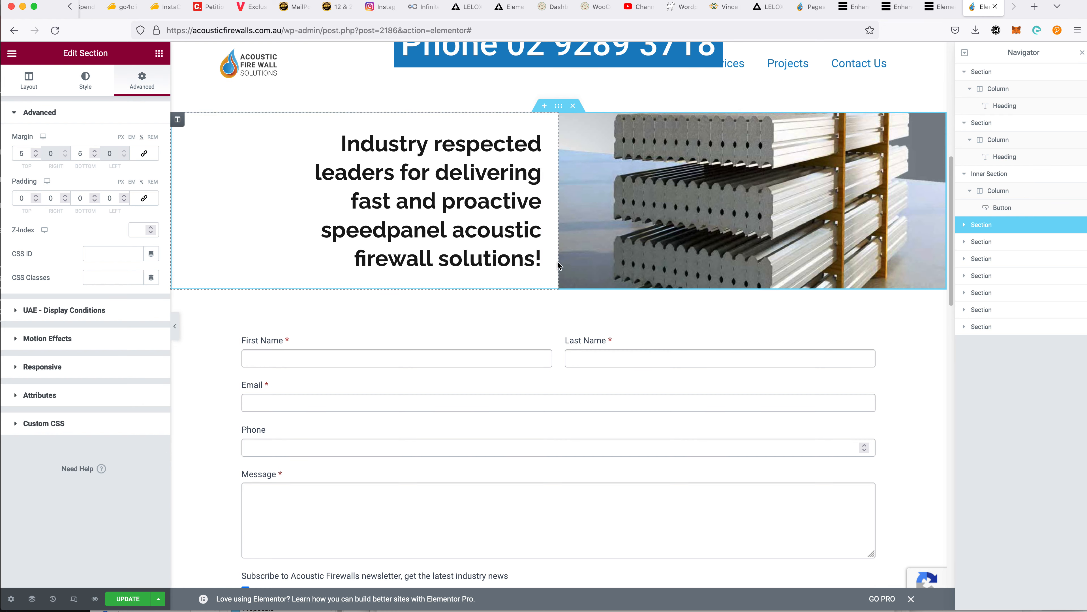
{"action": "scroll", "coordinate": [559, 265], "scroll_direction": "up", "scroll_amount": 4}
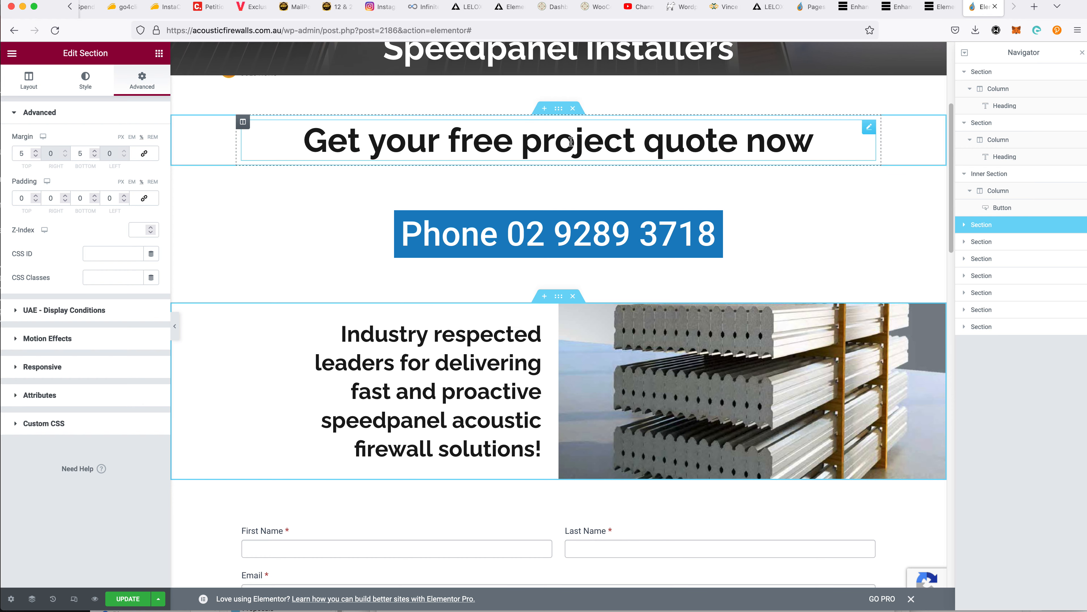
{"action": "scroll", "coordinate": [566, 178], "scroll_direction": "down", "scroll_amount": 3}
{"action": "scroll", "coordinate": [456, 393], "scroll_direction": "down", "scroll_amount": 3}
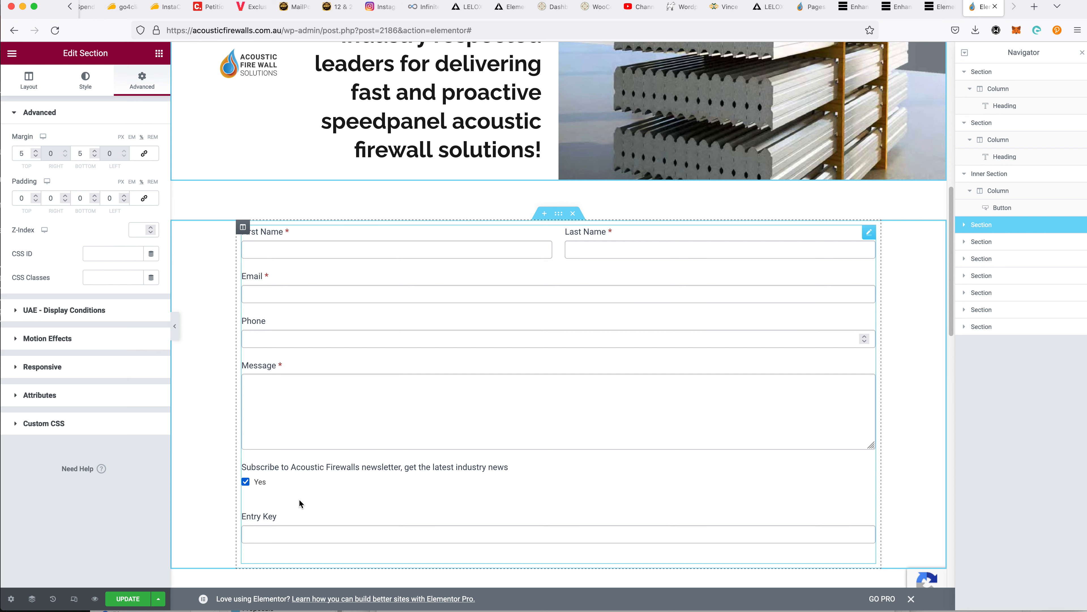
{"action": "scroll", "coordinate": [449, 463], "scroll_direction": "down", "scroll_amount": 6}
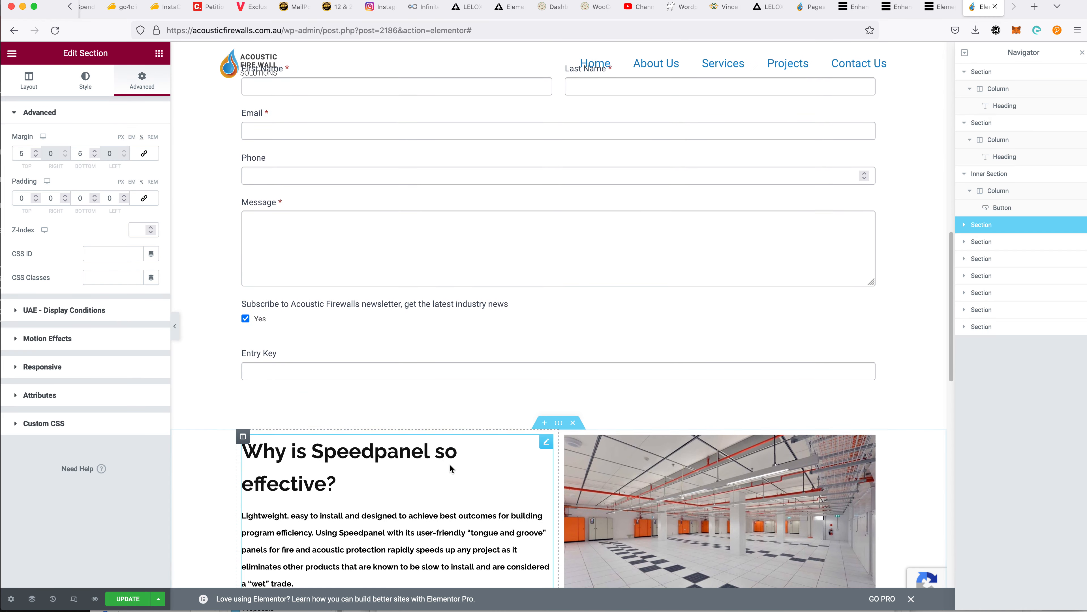
{"action": "scroll", "coordinate": [451, 465], "scroll_direction": "down", "scroll_amount": 1}
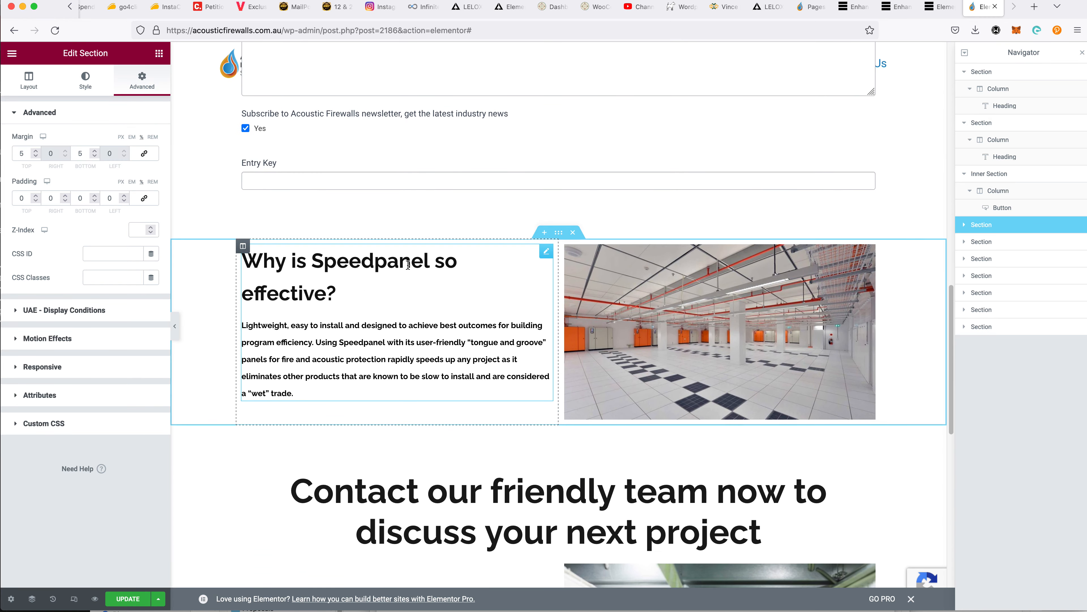
{"action": "left_click", "coordinate": [342, 260]}
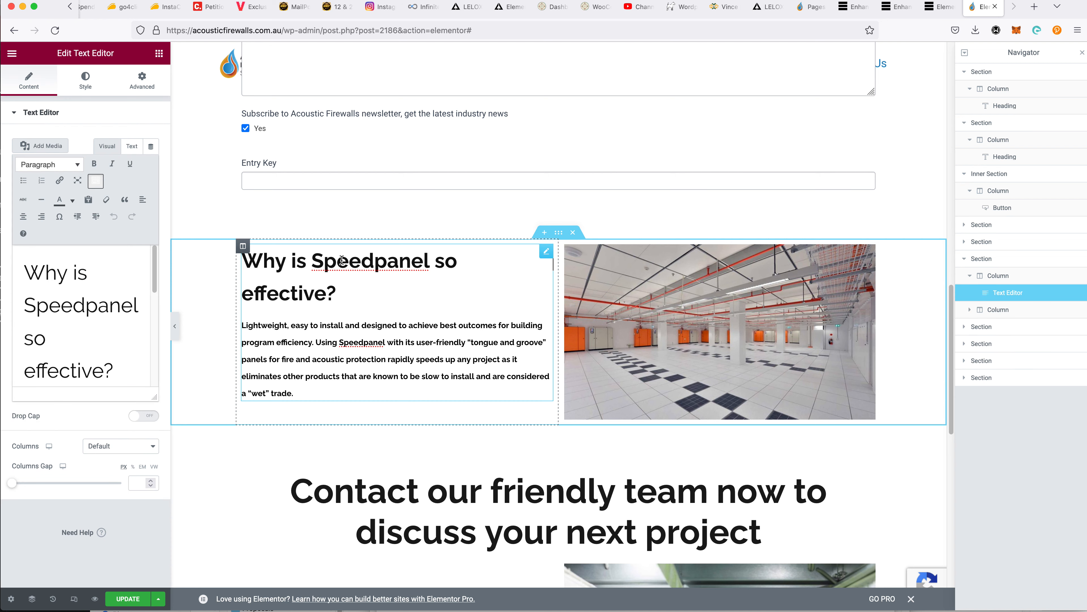
{"action": "double_click", "coordinate": [288, 300]}
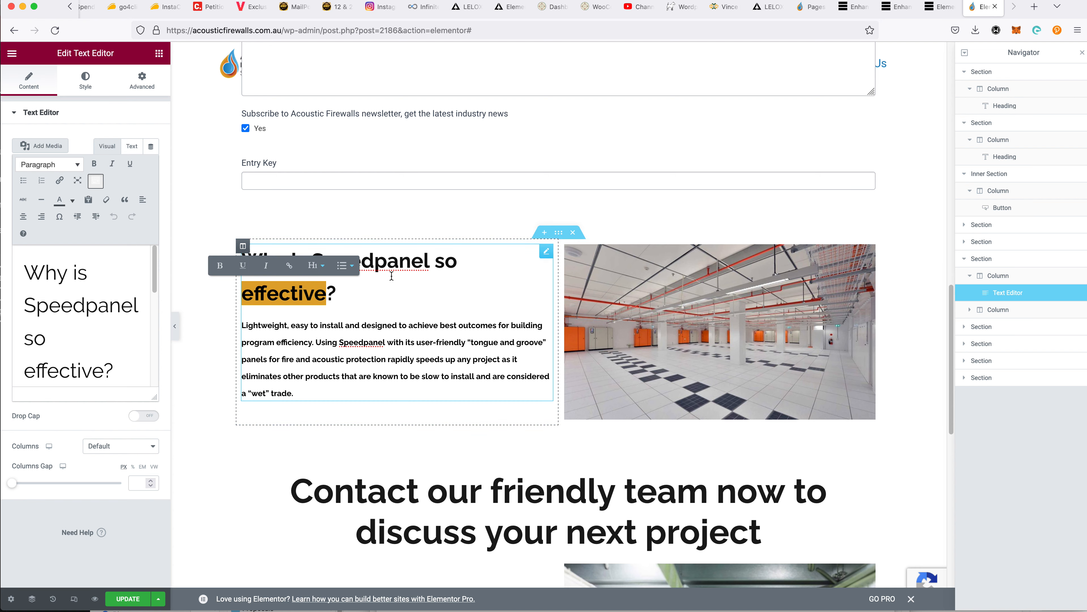
{"action": "left_click", "coordinate": [424, 273]}
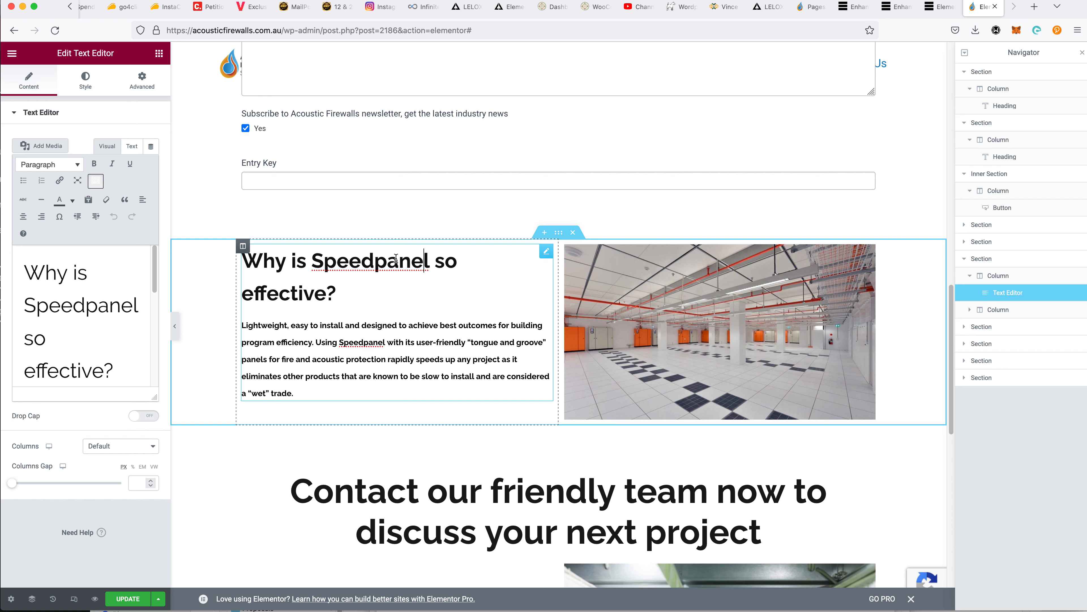
{"action": "left_click_drag", "start_coordinate": [372, 288], "coordinate": [262, 209]}
{"action": "key", "text": "ctrl+c"}
{"action": "key", "text": "BackSpace"}
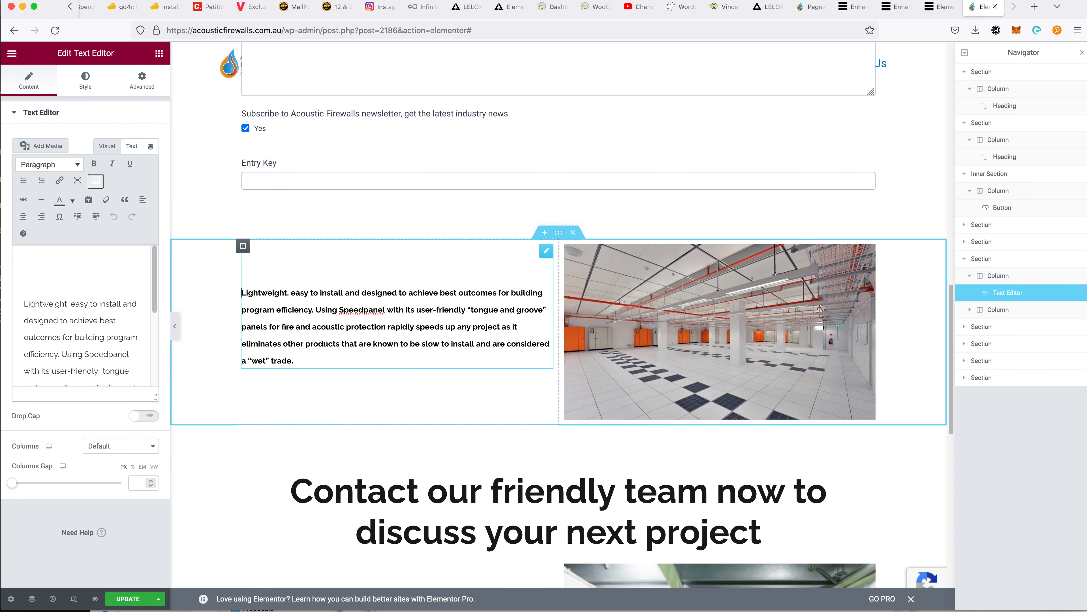
{"action": "key", "text": "Delete"}
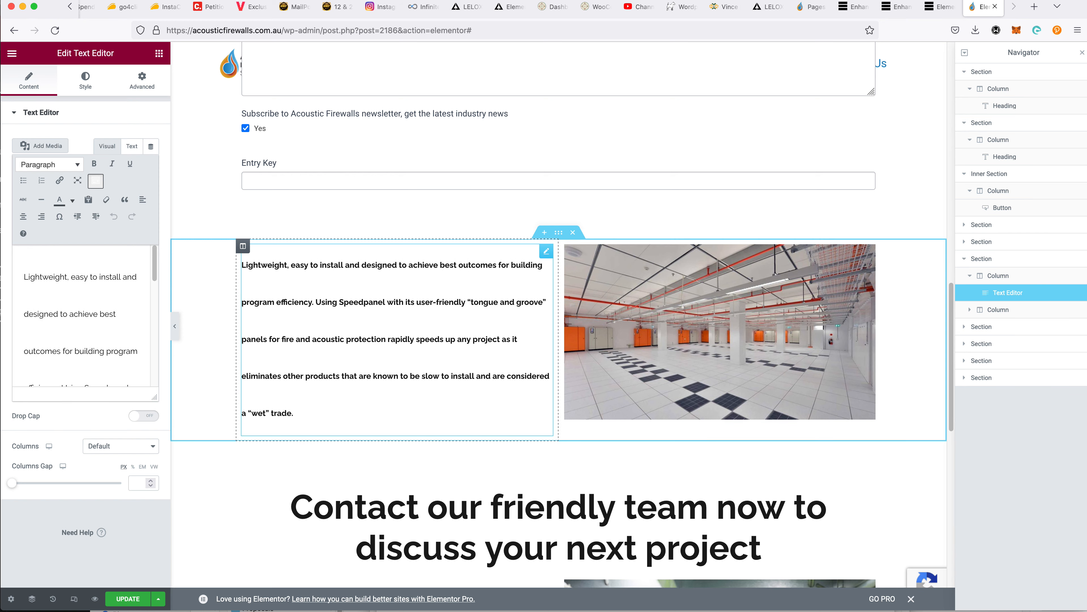
Add a Heading widget above the Speedpanel text block, titled "Why is Speedpanel so effective?" with HTML tag H3
{"action": "left_click", "coordinate": [152, 84]}
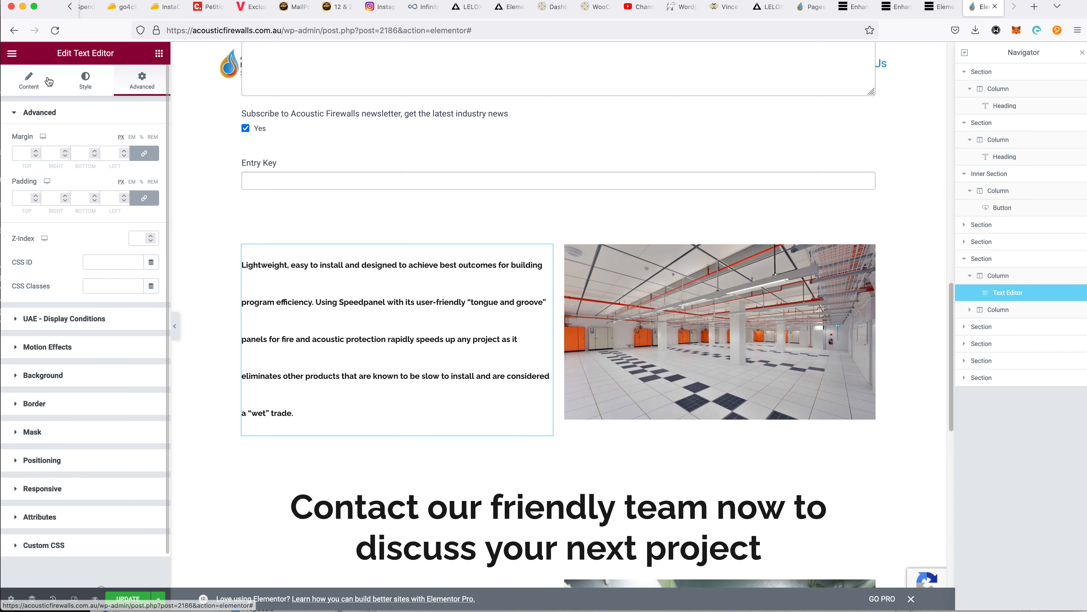
{"action": "left_click", "coordinate": [159, 53]}
{"action": "left_click_drag", "start_coordinate": [136, 160], "coordinate": [312, 265]}
{"action": "left_click", "coordinate": [66, 184]}
{"action": "key", "text": "ctrl+a"}
{"action": "key", "text": "ctrl+v"}
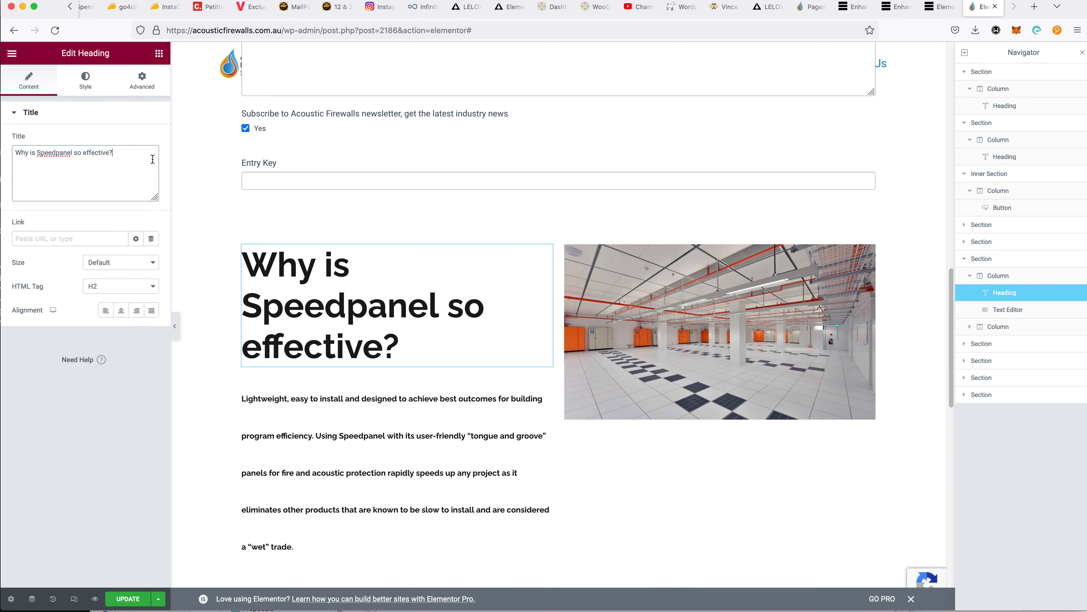
{"action": "left_click", "coordinate": [115, 286]}
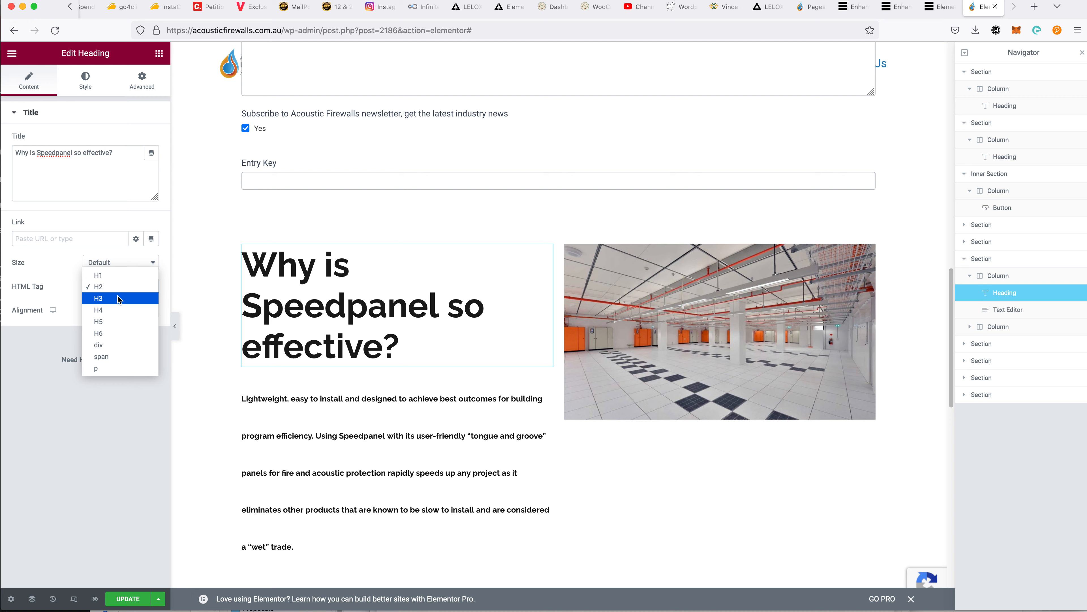
{"action": "left_click", "coordinate": [119, 299]}
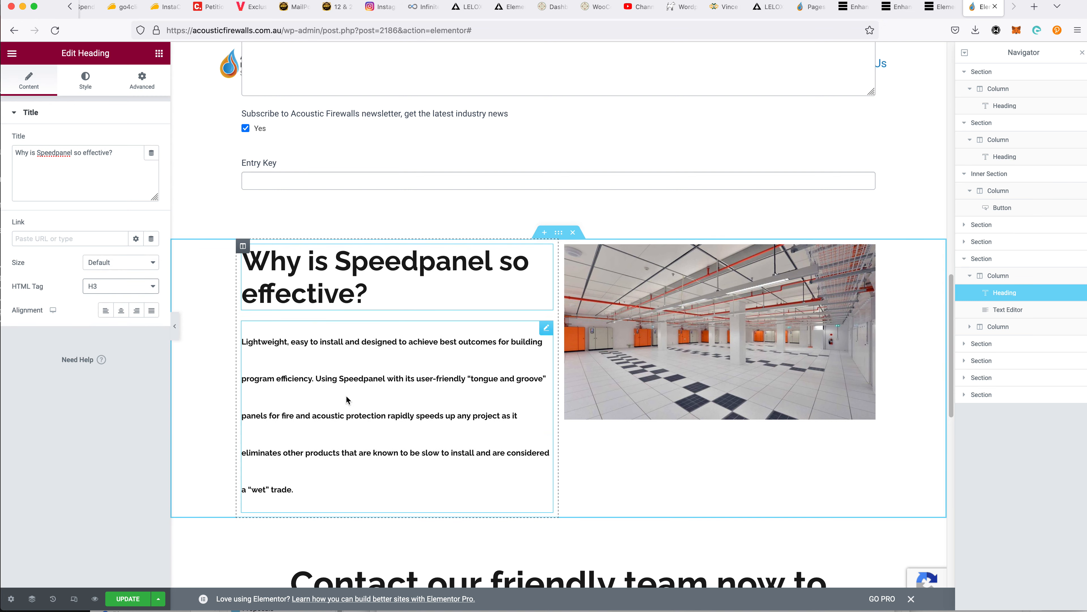
Set the size of the "Industry respected leaders" heading to Default
{"action": "scroll", "coordinate": [382, 296], "scroll_direction": "up", "scroll_amount": 15}
{"action": "left_click", "coordinate": [450, 276]}
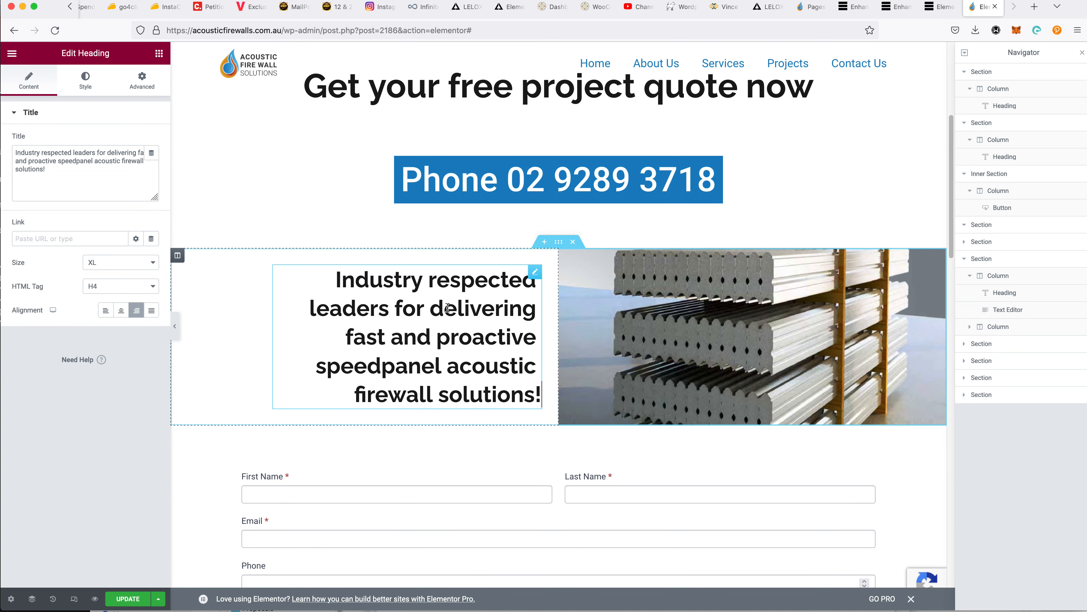
{"action": "left_click", "coordinate": [114, 262]}
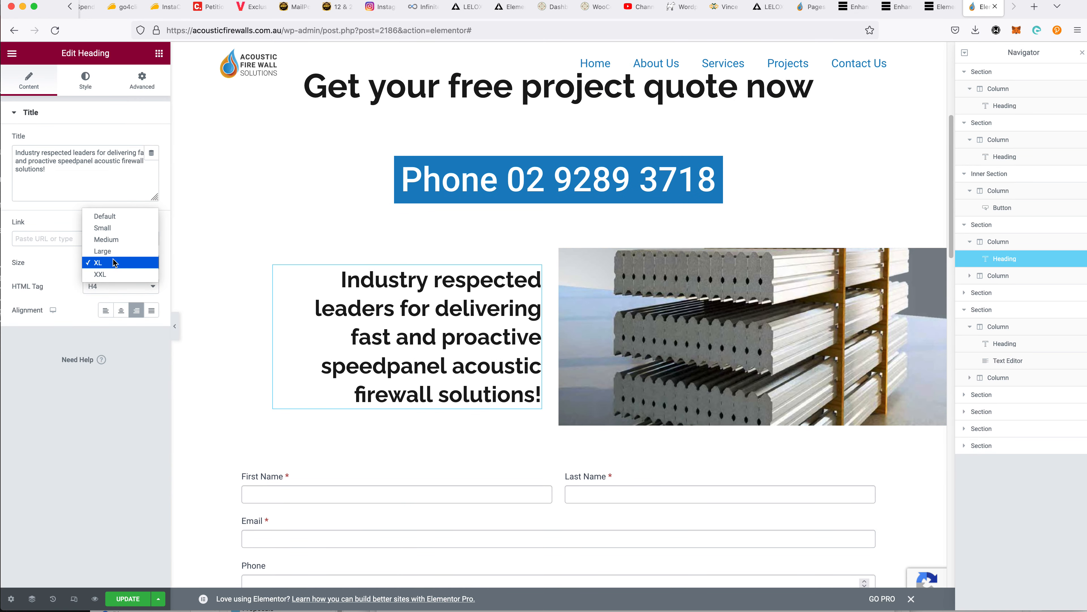
{"action": "left_click", "coordinate": [108, 219]}
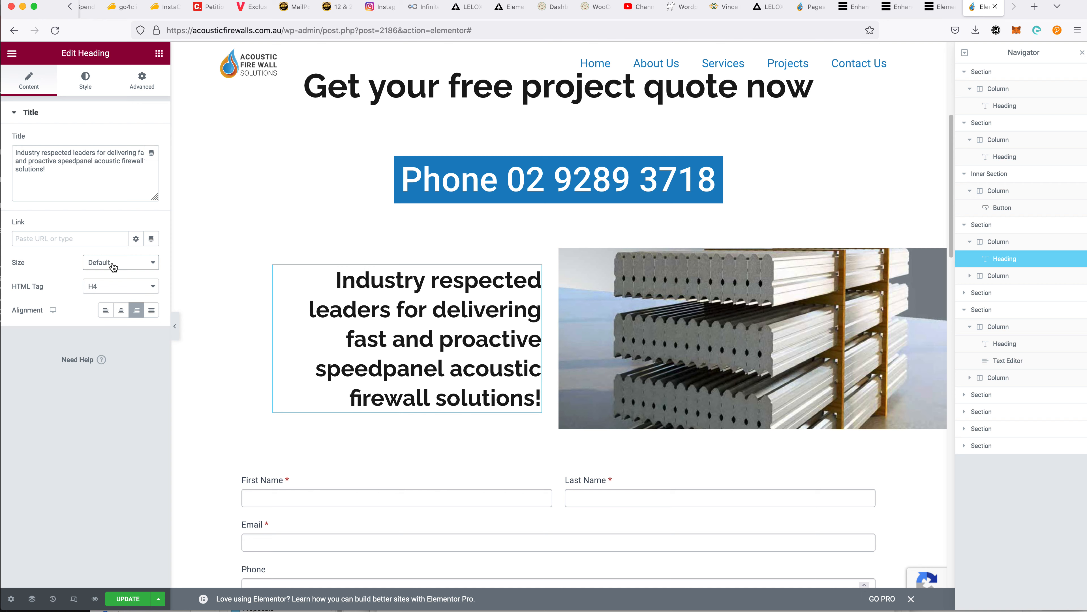
Set the hero heading and the "Get your free project quote now" heading to Default size, and check the "Industry respected leaders" heading's settings
{"action": "scroll", "coordinate": [425, 274], "scroll_direction": "up", "scroll_amount": 5}
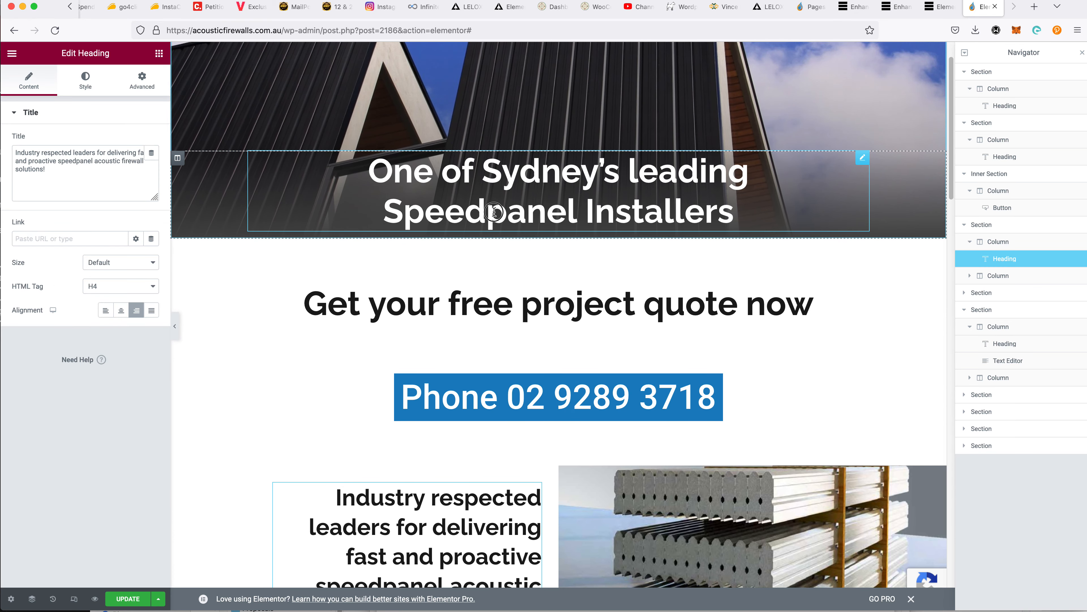
{"action": "left_click", "coordinate": [494, 211]}
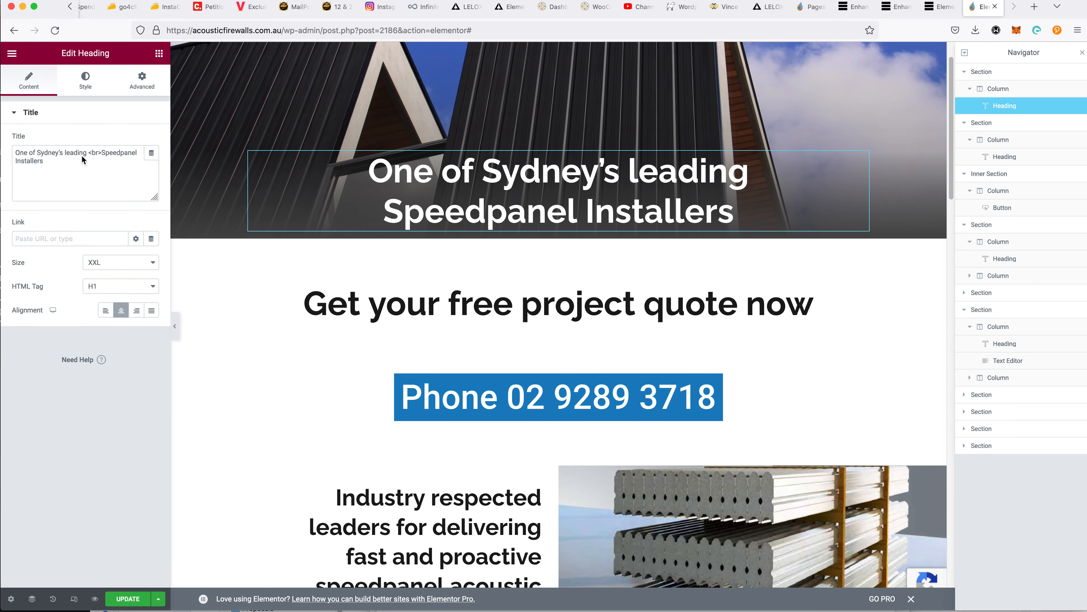
{"action": "left_click", "coordinate": [135, 262]}
{"action": "left_click", "coordinate": [105, 205]}
{"action": "left_click", "coordinate": [386, 317]}
{"action": "left_click", "coordinate": [121, 262]}
{"action": "left_click", "coordinate": [105, 205]}
{"action": "scroll", "coordinate": [398, 381], "scroll_direction": "down", "scroll_amount": 3}
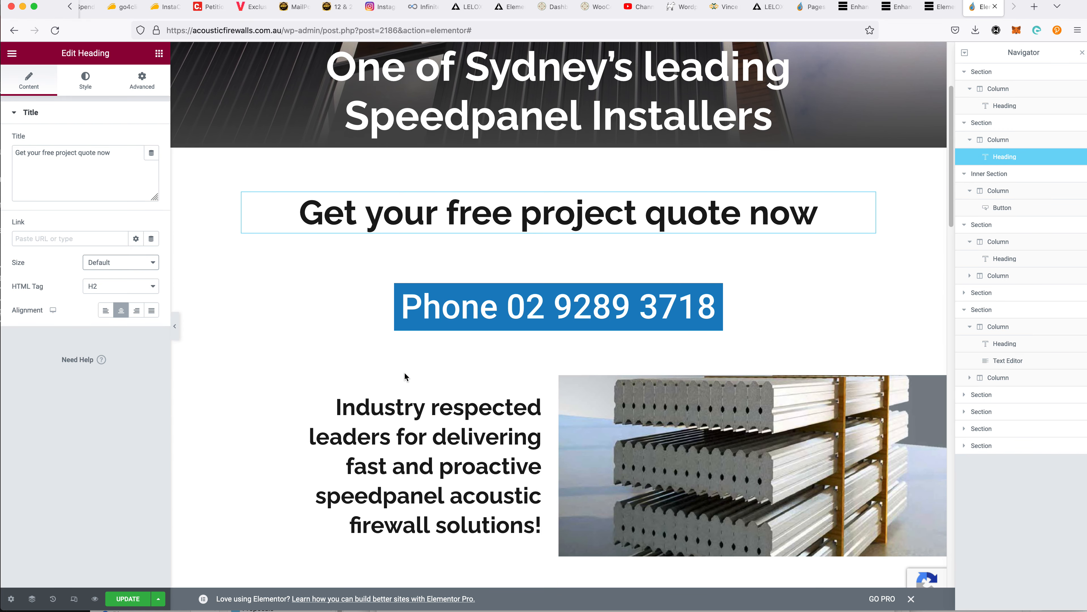
{"action": "left_click", "coordinate": [406, 401]}
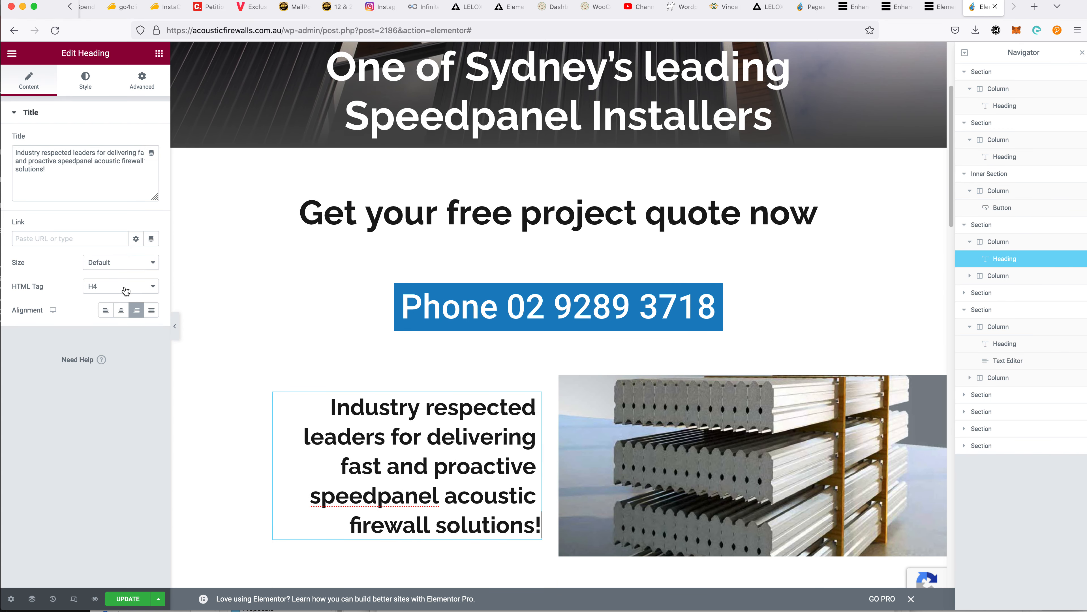
Set the top margin of the contact form section to 6%
{"action": "left_click", "coordinate": [981, 293]}
{"action": "left_click", "coordinate": [142, 82]}
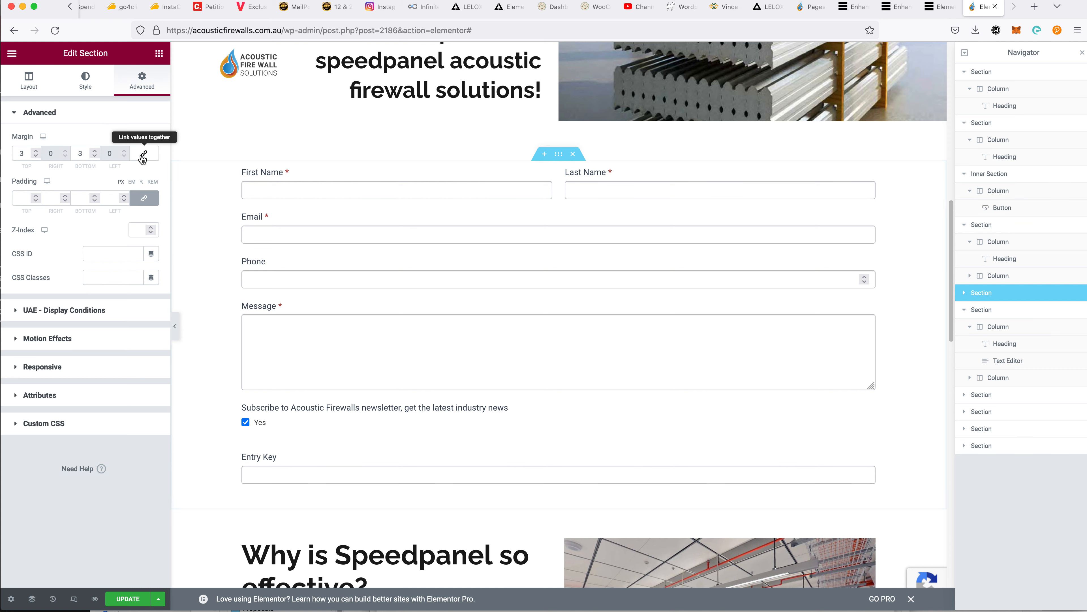
{"action": "left_click", "coordinate": [38, 149]}
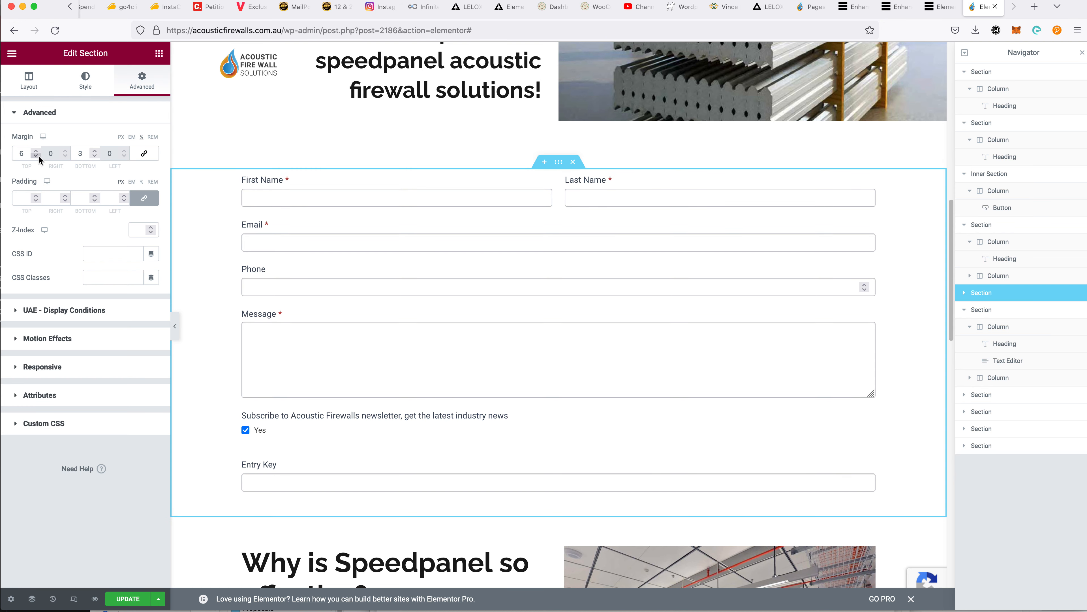
{"action": "scroll", "coordinate": [269, 259], "scroll_direction": "down", "scroll_amount": 3}
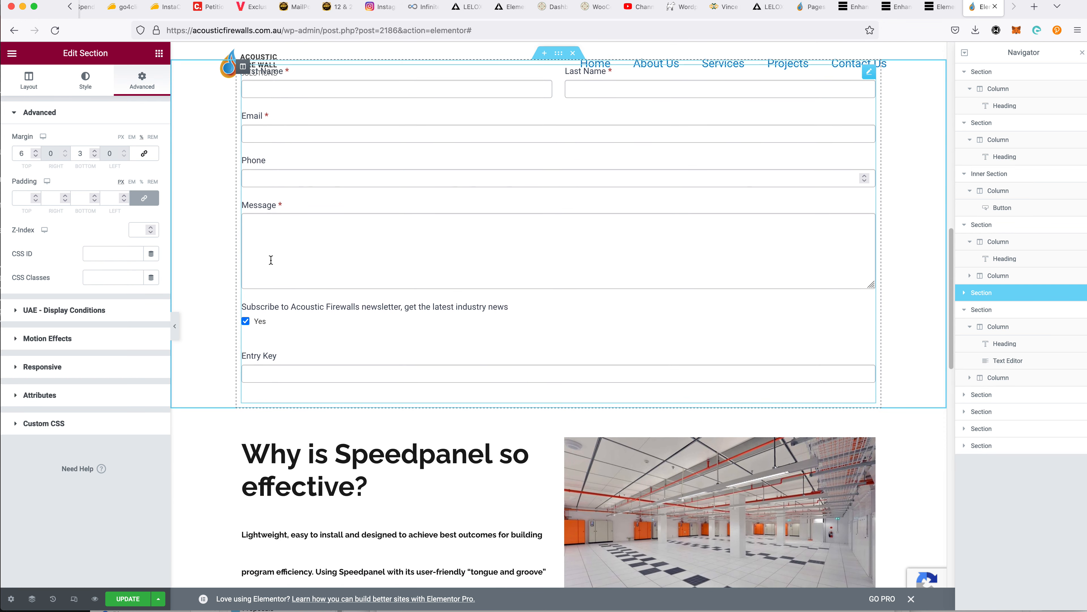
Give the "Why is Speedpanel so effective?" section a 5% top margin with its margin values unlinked
{"action": "left_click", "coordinate": [558, 425]}
{"action": "left_click", "coordinate": [141, 137]}
{"action": "left_click", "coordinate": [144, 153]}
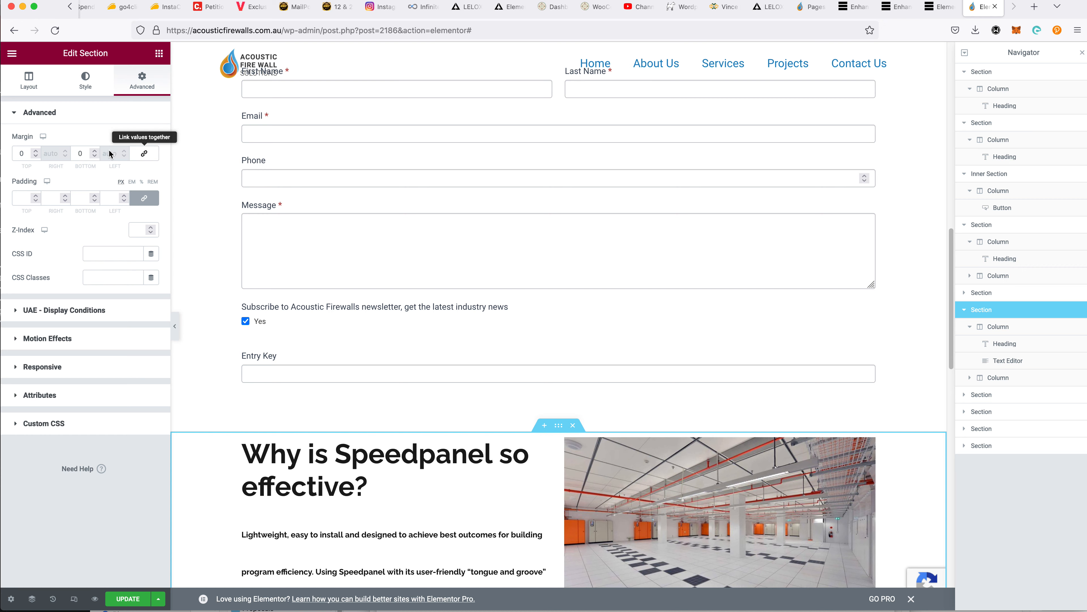
{"action": "left_click", "coordinate": [35, 151]}
{"action": "left_click", "coordinate": [35, 151]}
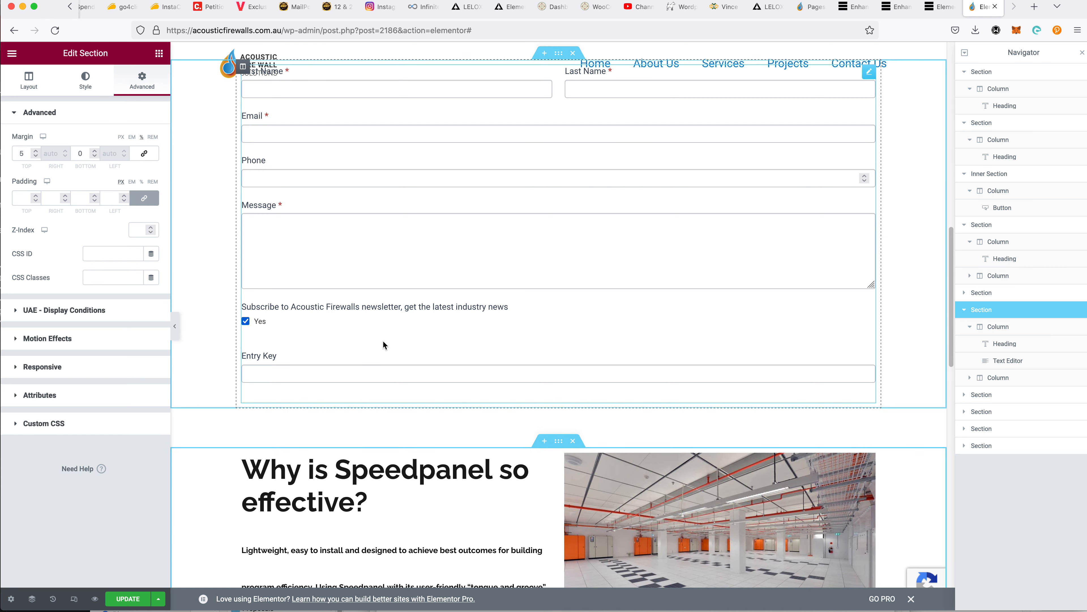
Change the HTML tag of the "Why is Speedpanel so effective?" heading to H4
{"action": "scroll", "coordinate": [381, 342], "scroll_direction": "up", "scroll_amount": 3}
{"action": "scroll", "coordinate": [372, 348], "scroll_direction": "up", "scroll_amount": 5}
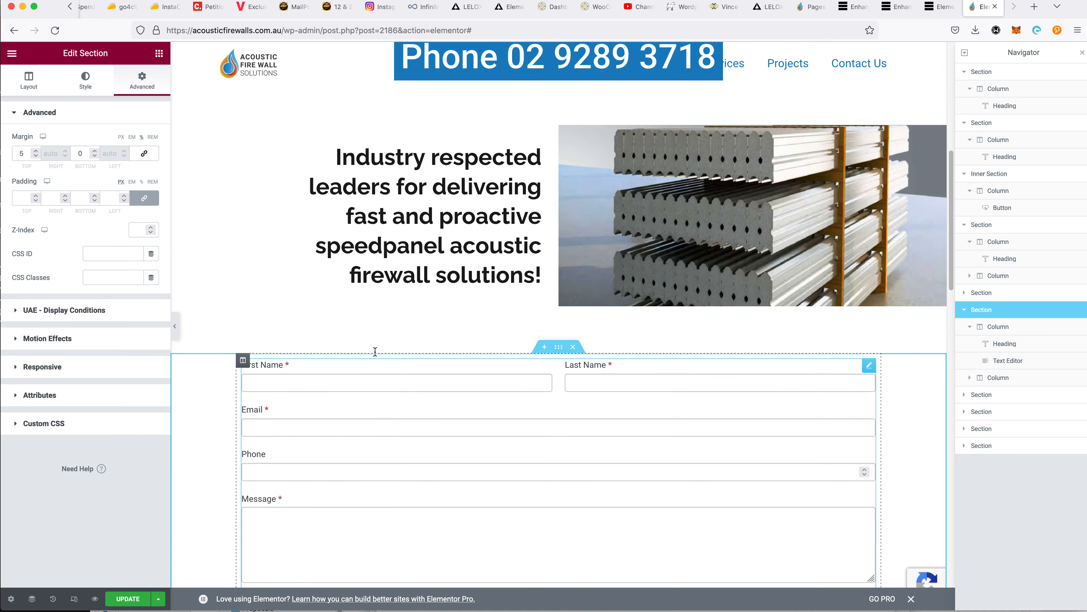
{"action": "scroll", "coordinate": [376, 361], "scroll_direction": "up", "scroll_amount": 8}
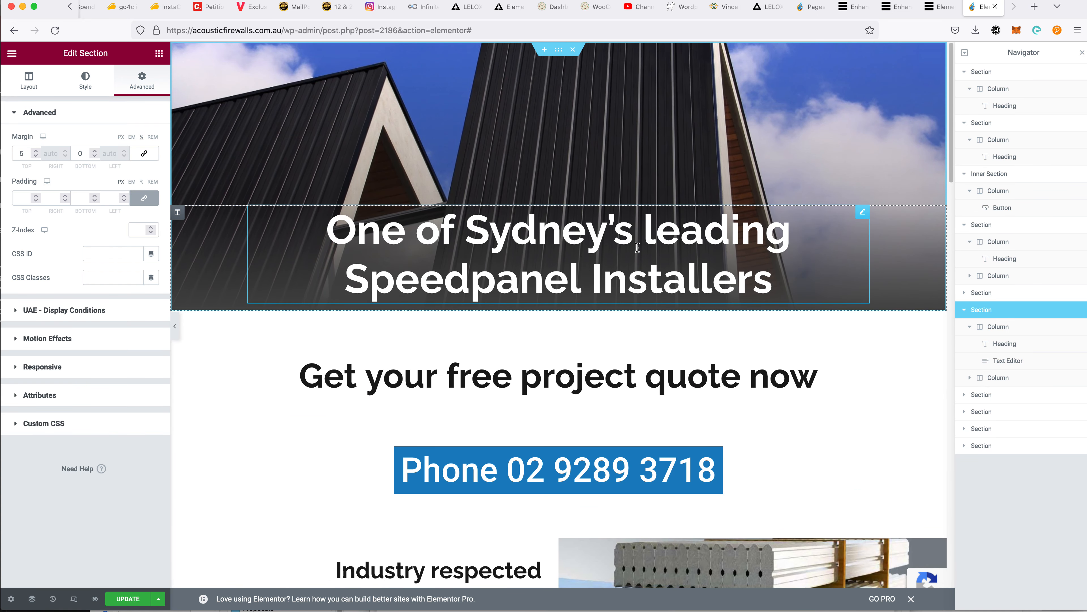
{"action": "scroll", "coordinate": [582, 495], "scroll_direction": "down", "scroll_amount": 12}
{"action": "left_click", "coordinate": [385, 475]}
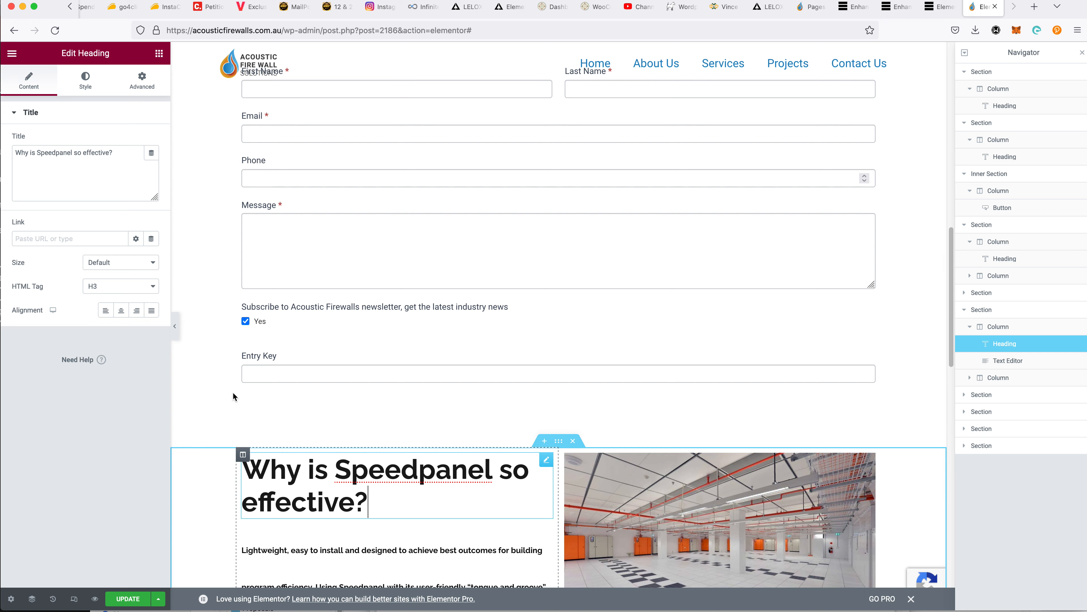
{"action": "left_click", "coordinate": [110, 287]}
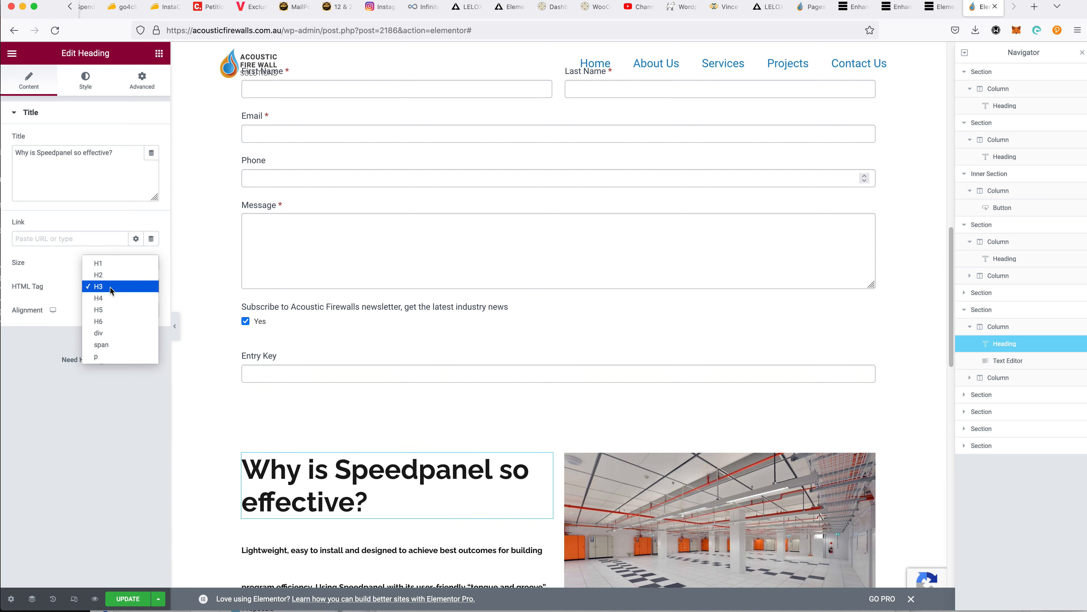
{"action": "left_click", "coordinate": [114, 298]}
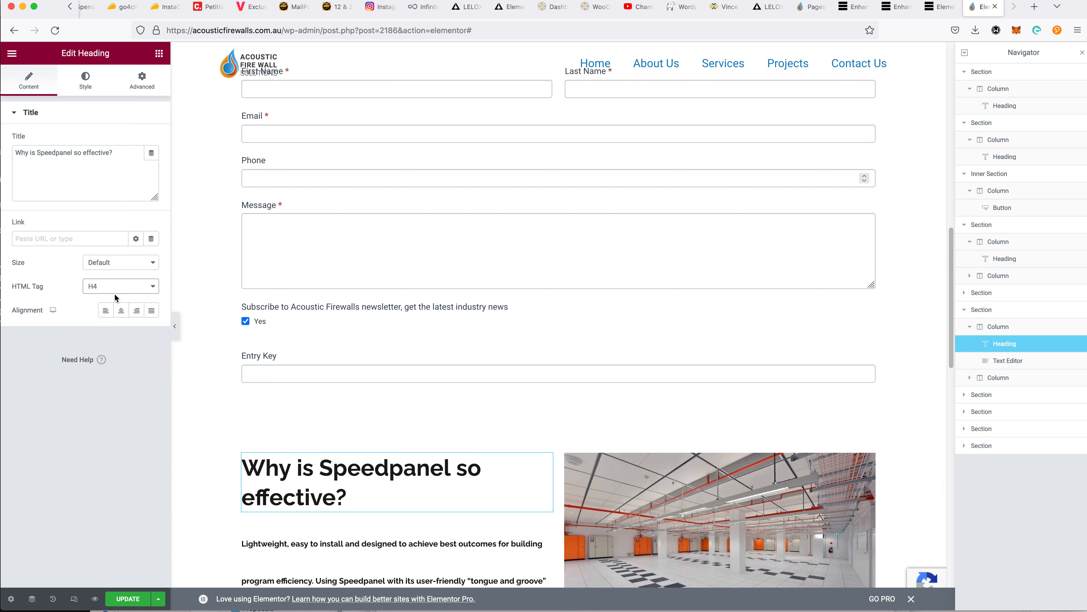
Check the style of the "Industry respected leaders" heading and reset the typography of the "Get your free project quote now" heading to default
{"action": "scroll", "coordinate": [367, 346], "scroll_direction": "up", "scroll_amount": 5}
{"action": "left_click", "coordinate": [428, 141]}
{"action": "left_click", "coordinate": [85, 79]}
{"action": "scroll", "coordinate": [399, 219], "scroll_direction": "up", "scroll_amount": 5}
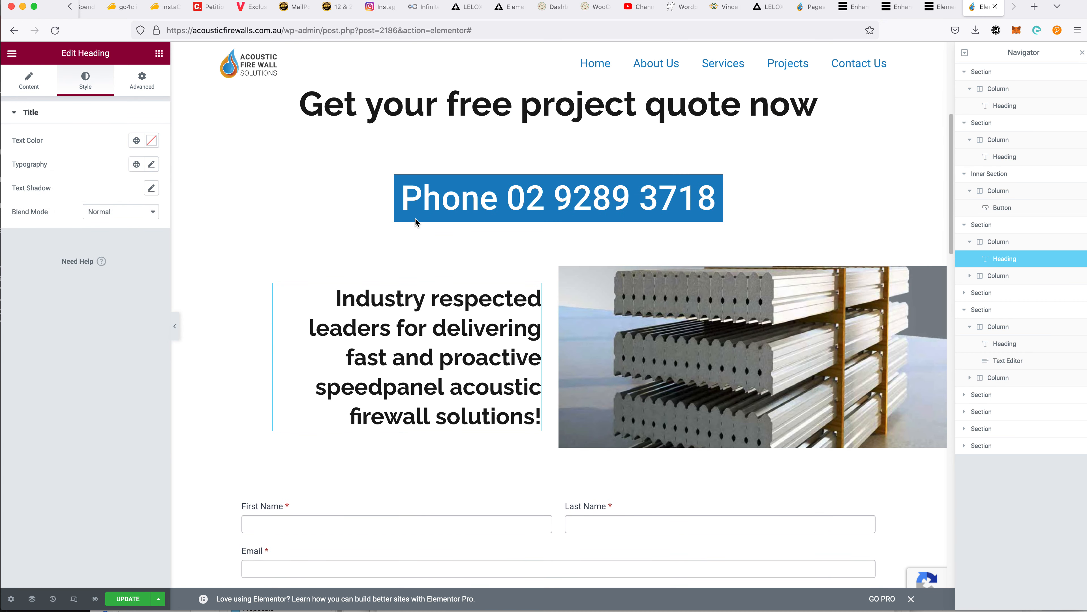
{"action": "left_click", "coordinate": [816, 105]}
{"action": "left_click", "coordinate": [84, 82]}
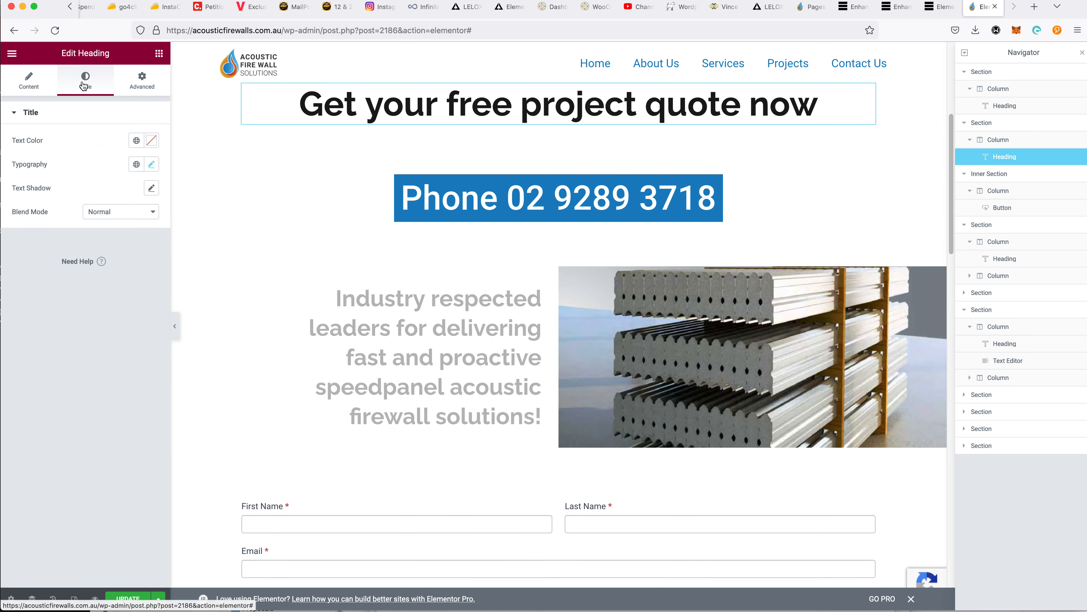
{"action": "left_click", "coordinate": [151, 164]}
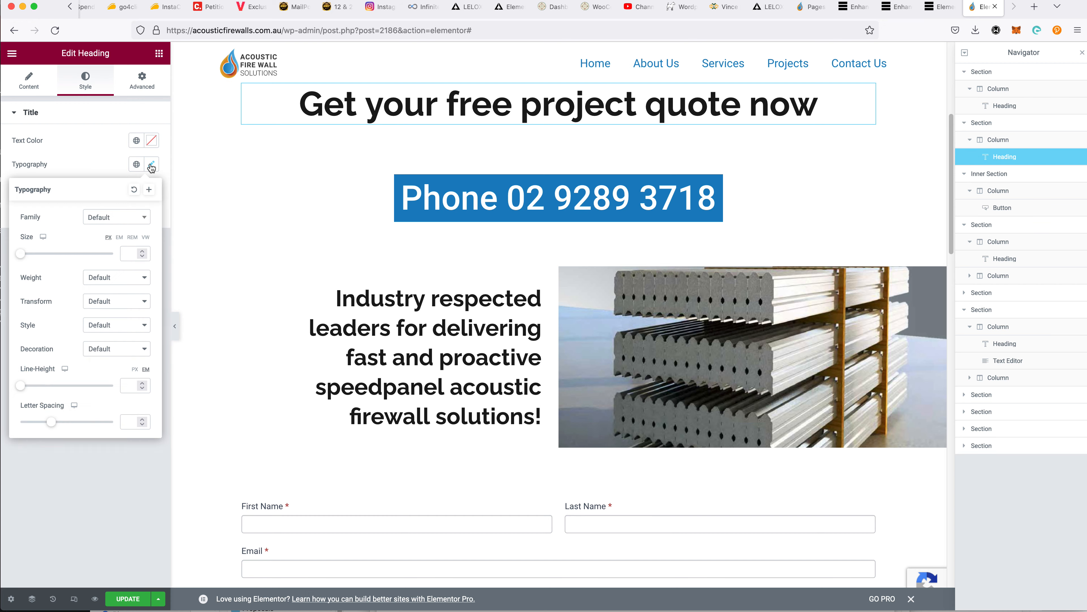
{"action": "left_click", "coordinate": [136, 190]}
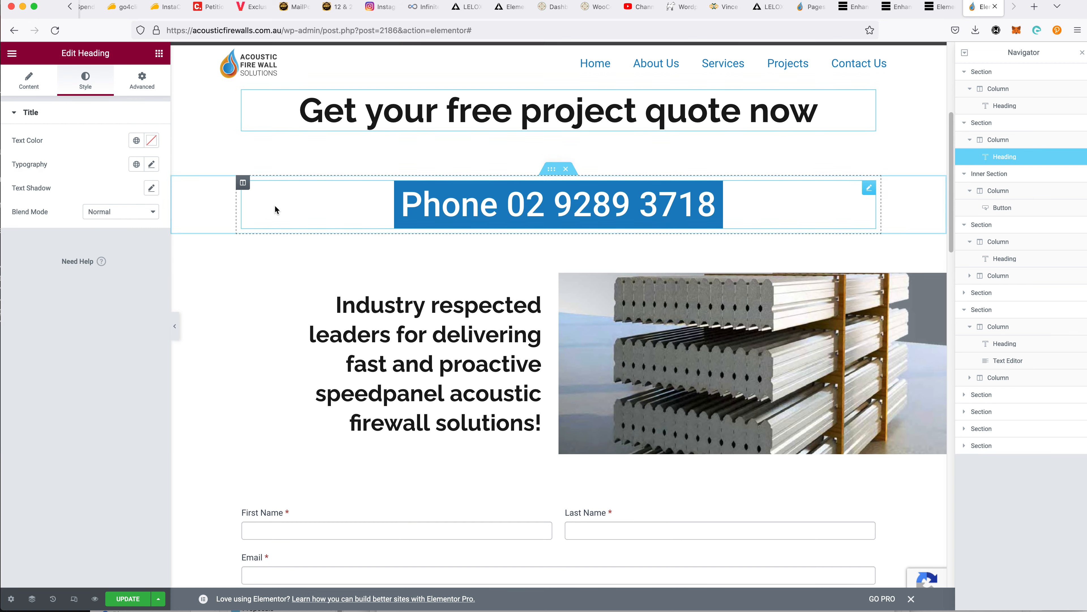
Reset the typography of the "One of Sydney's leading Speedpanel Installers" hero heading to default
{"action": "scroll", "coordinate": [274, 205], "scroll_direction": "up", "scroll_amount": 6}
{"action": "left_click", "coordinate": [427, 296]}
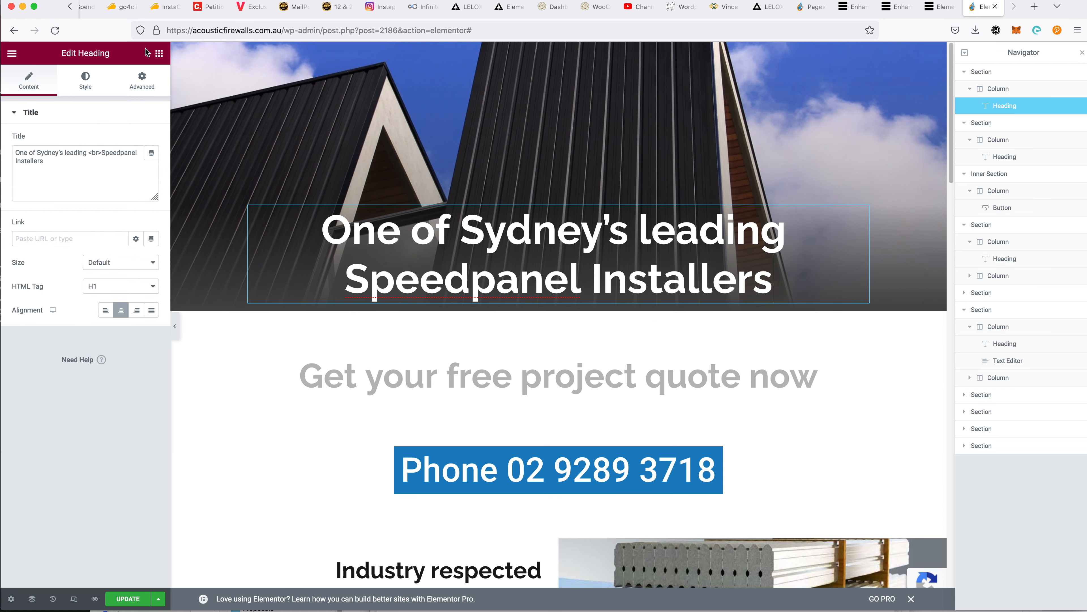
{"action": "left_click", "coordinate": [85, 80]}
{"action": "left_click", "coordinate": [151, 167]}
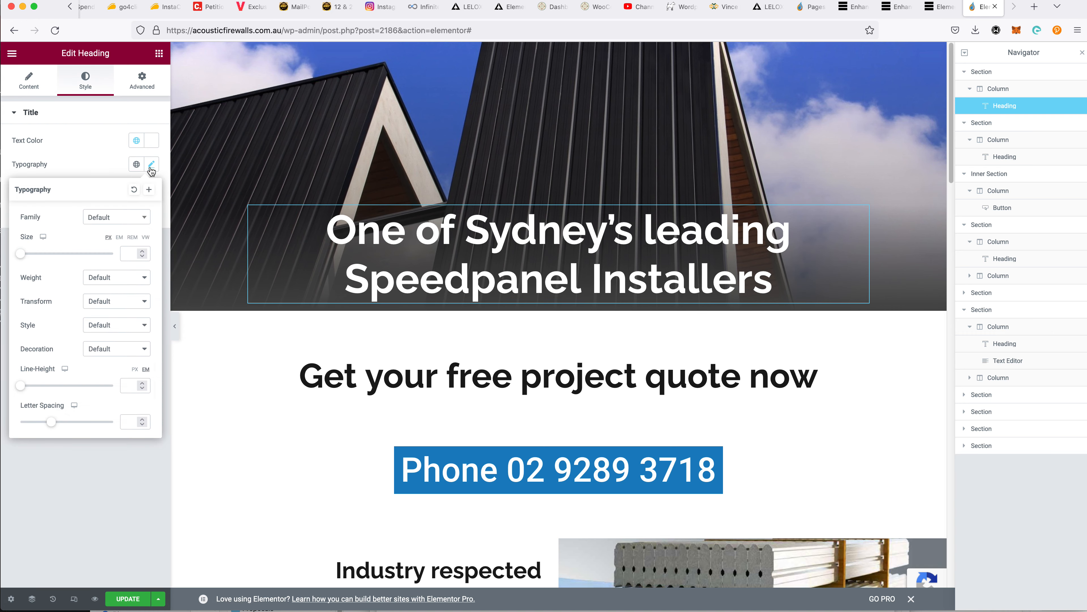
{"action": "left_click", "coordinate": [137, 189]}
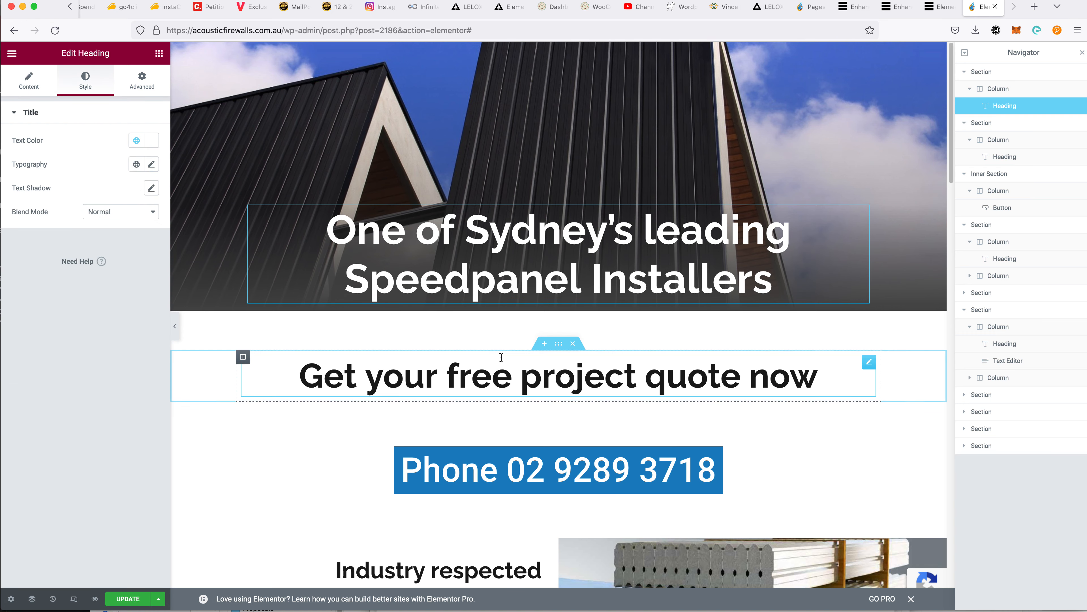
Copy the whole paragraph under the "Why is Speedpanel so effective?" heading and delete its Text Editor widget
{"action": "scroll", "coordinate": [499, 359], "scroll_direction": "down", "scroll_amount": 5}
{"action": "scroll", "coordinate": [535, 401], "scroll_direction": "down", "scroll_amount": 8}
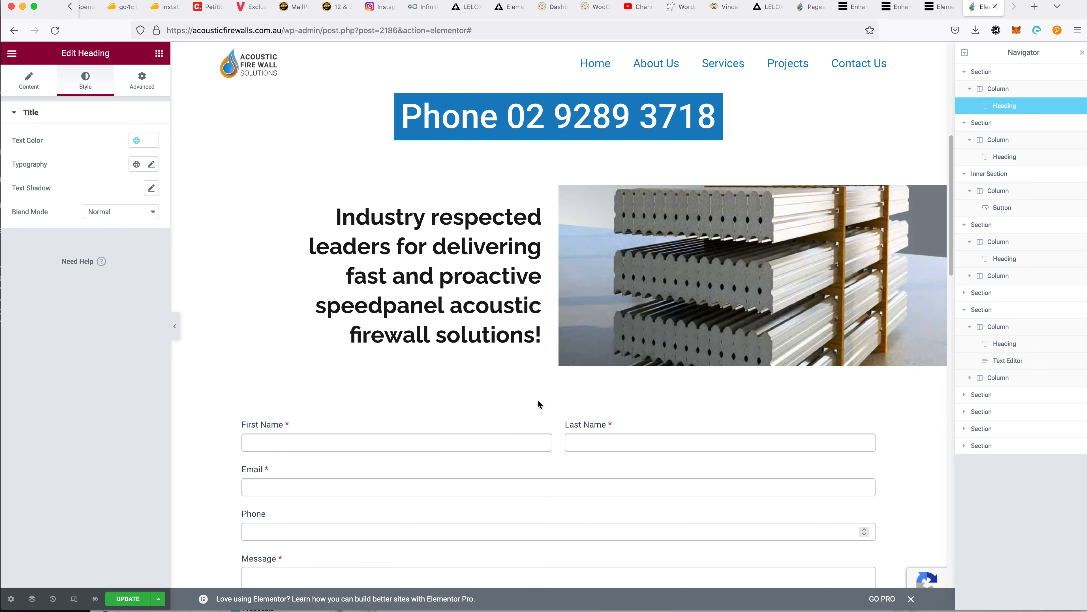
{"action": "scroll", "coordinate": [539, 397], "scroll_direction": "down", "scroll_amount": 9}
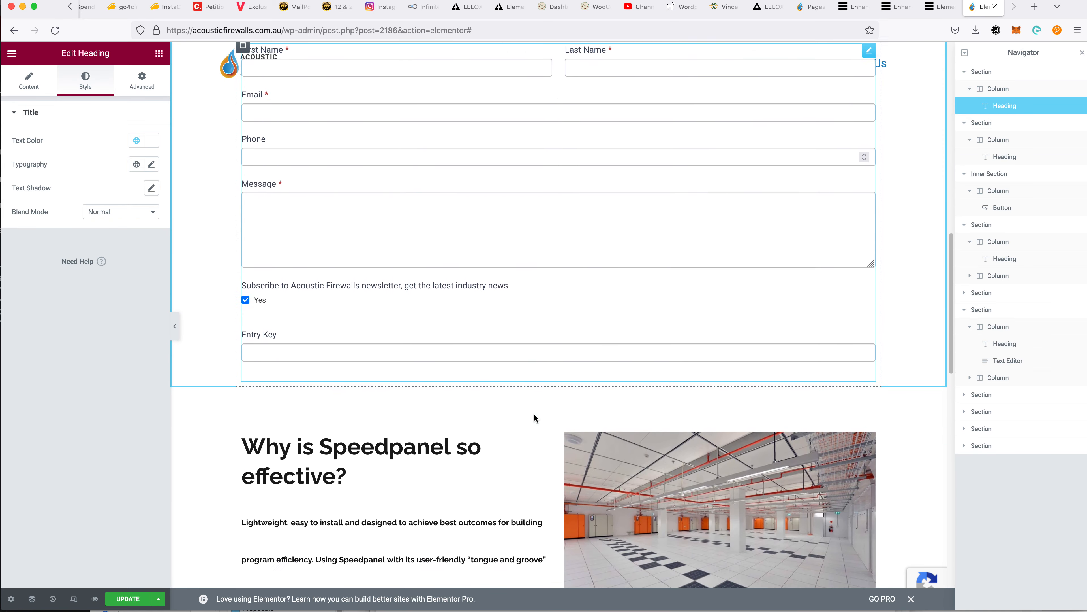
{"action": "scroll", "coordinate": [372, 414], "scroll_direction": "down", "scroll_amount": 3}
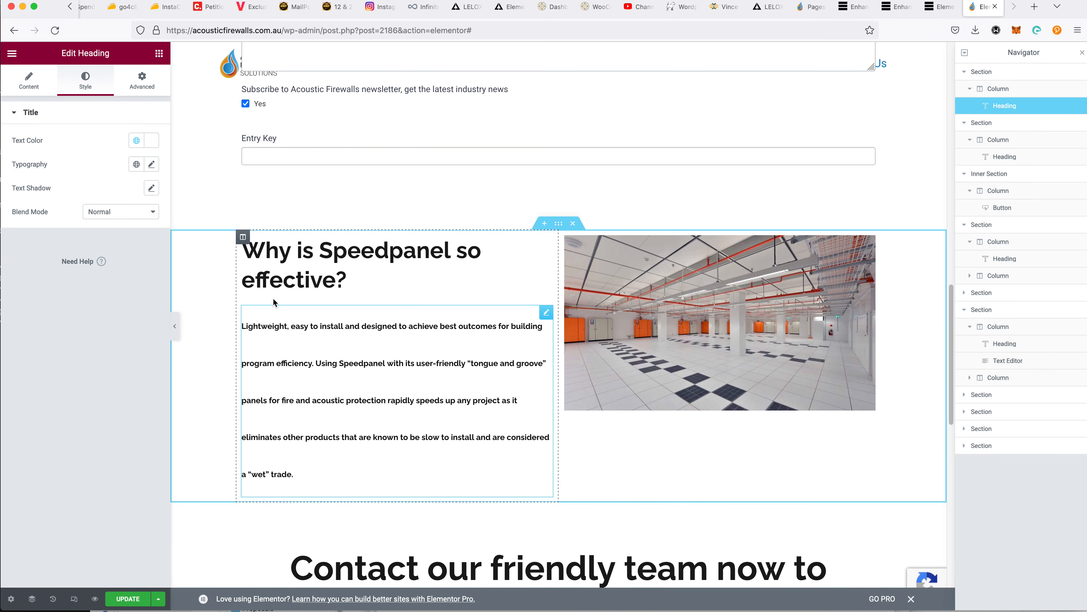
{"action": "left_click", "coordinate": [303, 349]}
{"action": "left_click", "coordinate": [29, 81]}
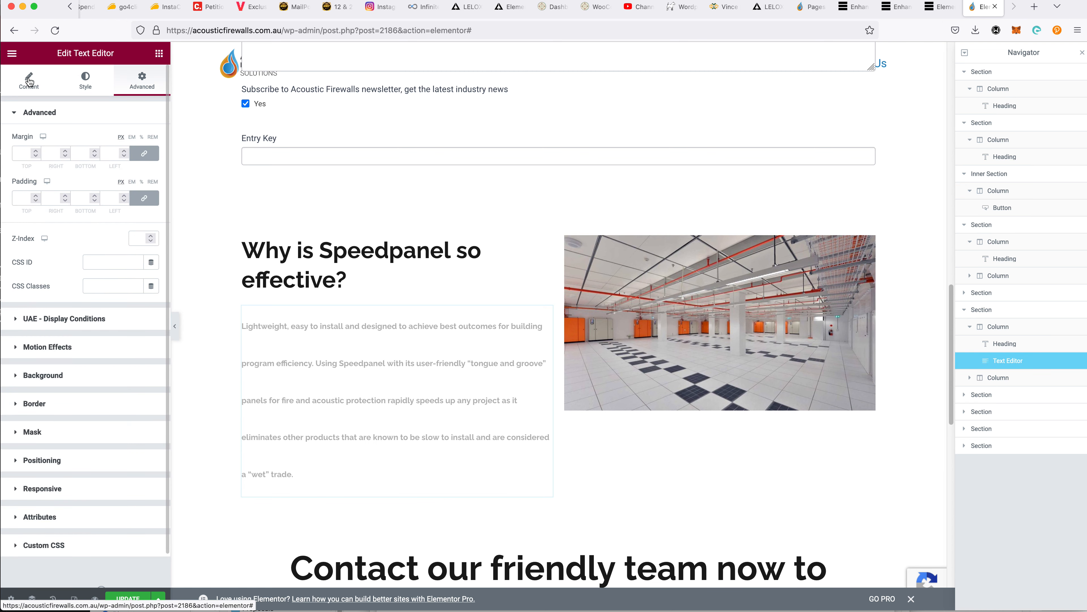
{"action": "left_click", "coordinate": [73, 332]}
{"action": "key", "text": "super+a"}
{"action": "key", "text": "super+c"}
{"action": "key", "text": "BackSpace"}
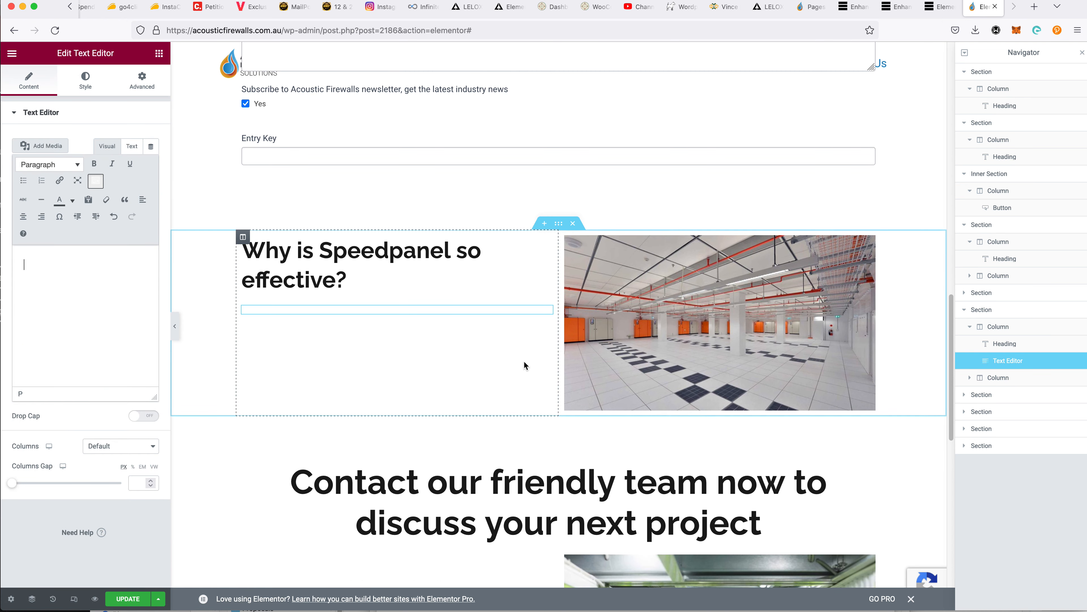
{"action": "right_click", "coordinate": [546, 314]}
{"action": "left_click", "coordinate": [573, 473]}
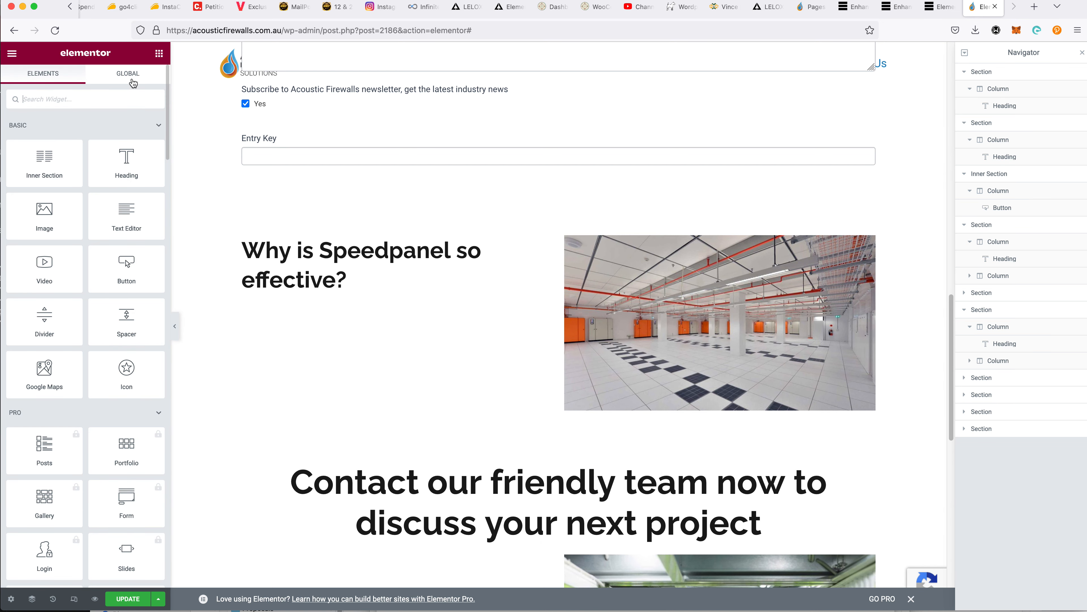
Add a Heading widget below "Why is Speedpanel so effective?" with the copied paragraph as its title and p as its HTML tag
{"action": "left_click_drag", "start_coordinate": [129, 159], "coordinate": [381, 280]}
{"action": "left_click", "coordinate": [75, 171]}
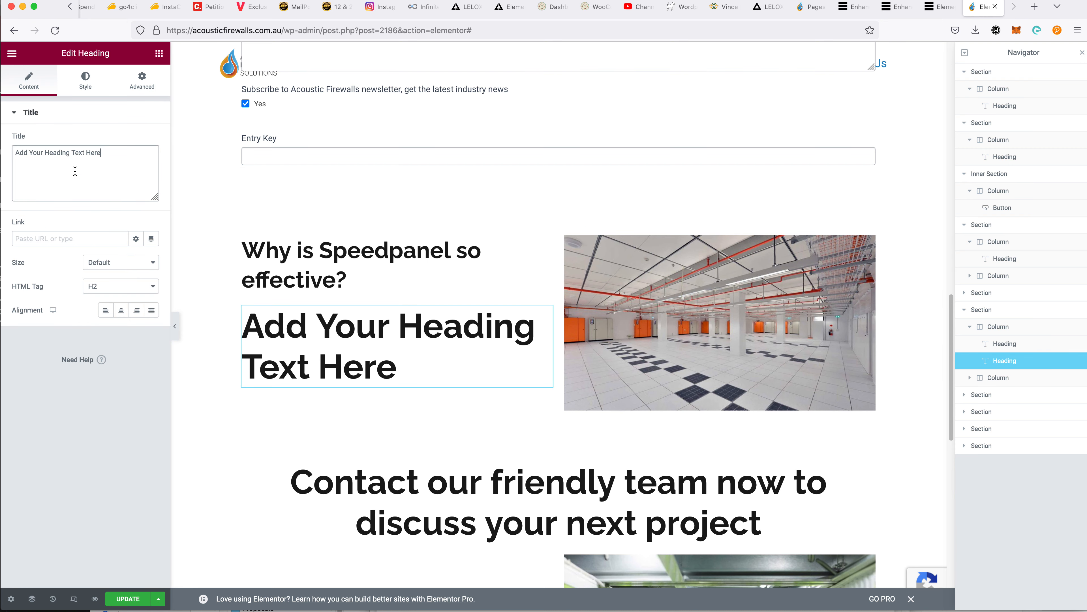
{"action": "key", "text": "super+a"}
{"action": "key", "text": "super+v"}
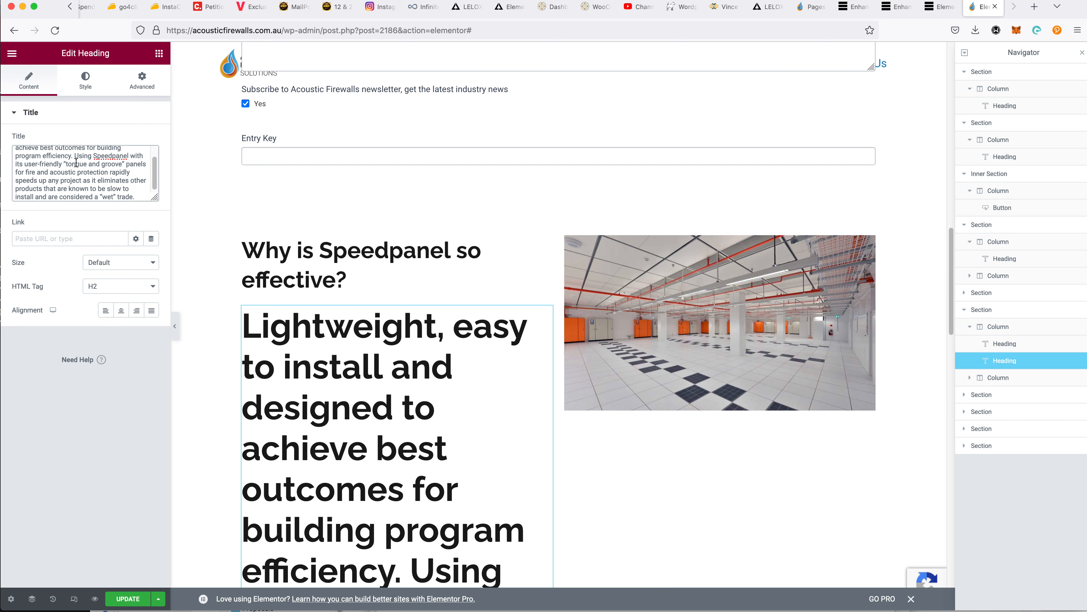
{"action": "left_click", "coordinate": [121, 287]}
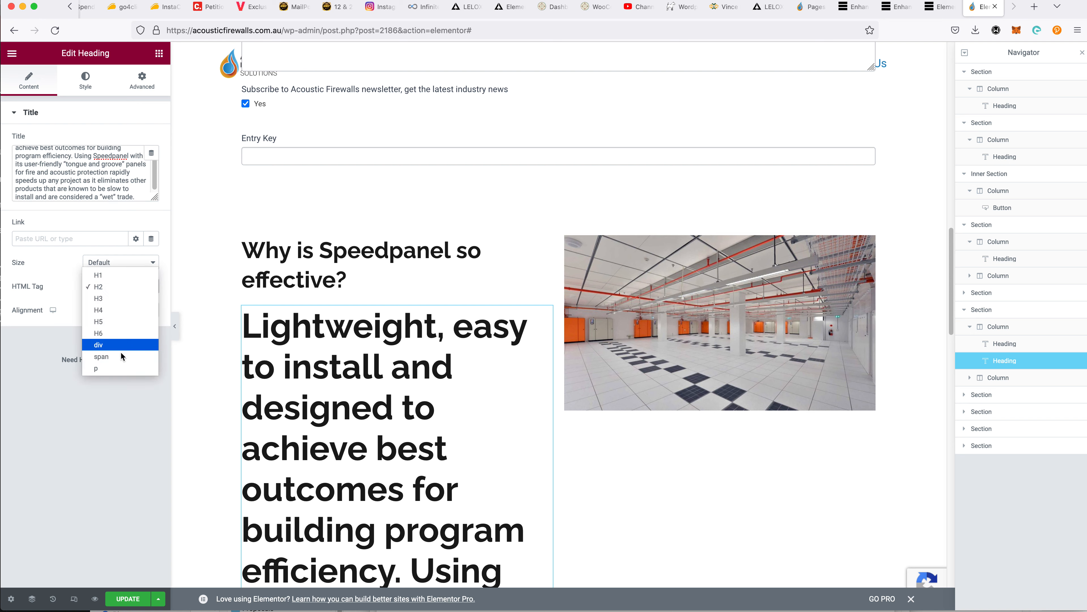
{"action": "left_click", "coordinate": [121, 369]}
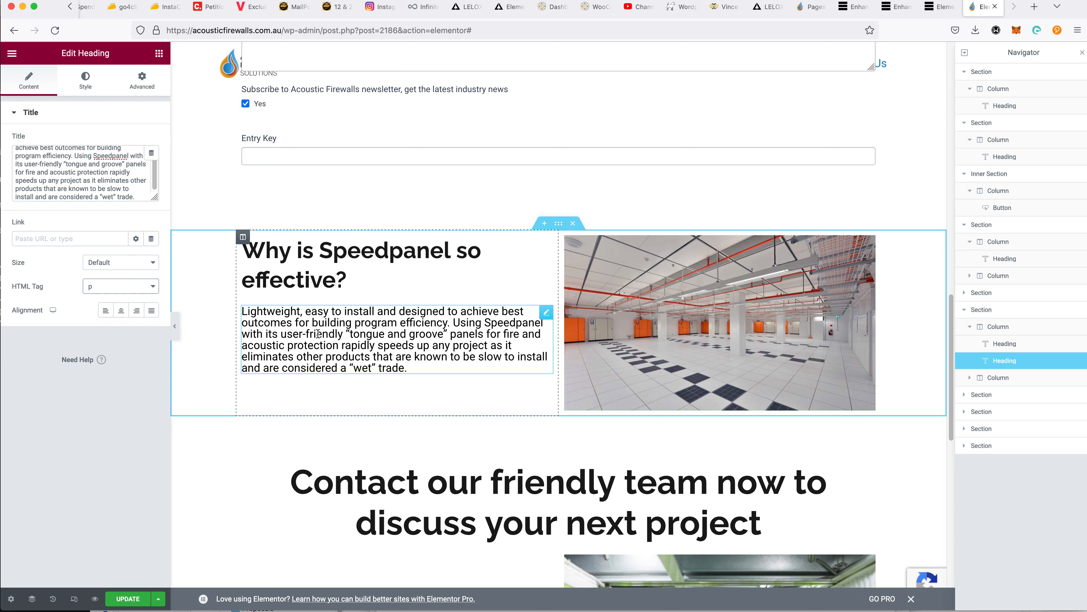
Set the line height of the new "Lightweight, easy to install" paragraph to 1.3 em
{"action": "left_click", "coordinate": [86, 78]}
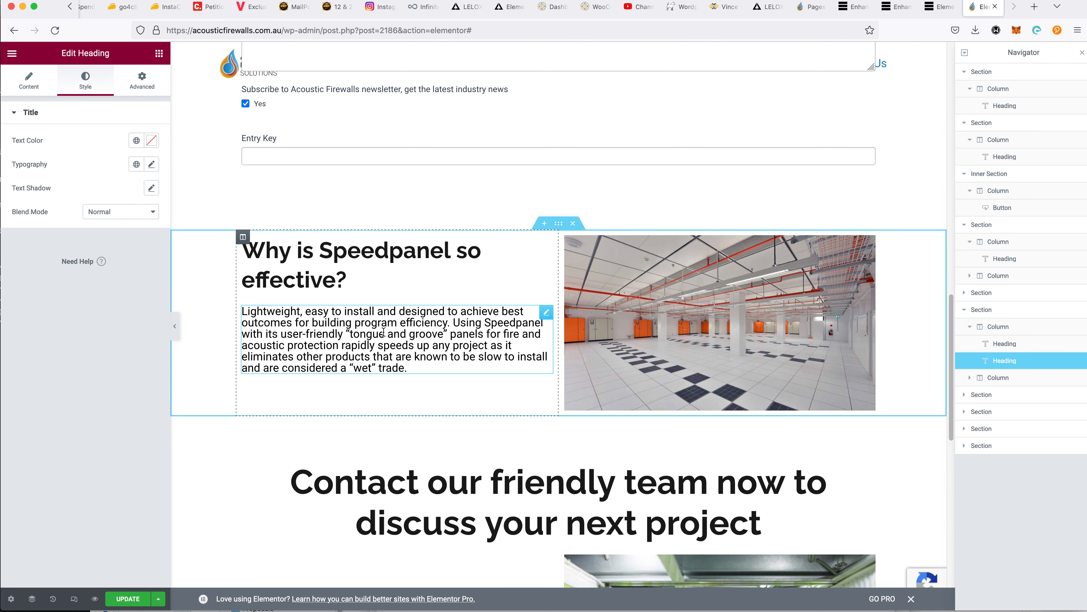
{"action": "left_click", "coordinate": [155, 165]}
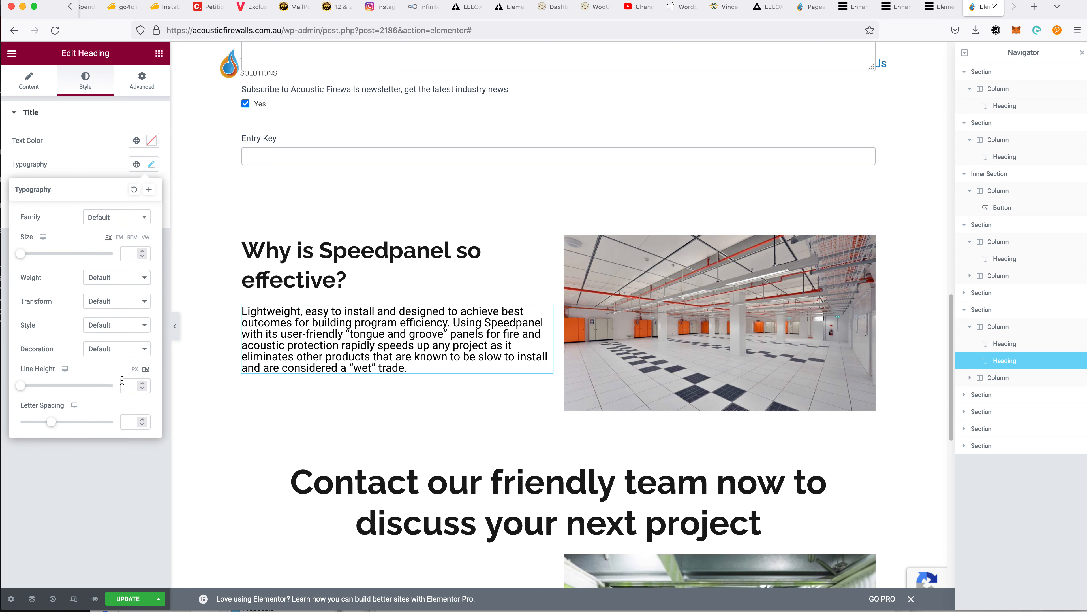
{"action": "left_click", "coordinate": [142, 388]}
{"action": "left_click", "coordinate": [142, 388]}
{"action": "left_click", "coordinate": [142, 385]}
{"action": "left_click", "coordinate": [141, 386]}
{"action": "left_click", "coordinate": [141, 385]}
{"action": "left_click", "coordinate": [142, 385]}
{"action": "left_click", "coordinate": [142, 386]}
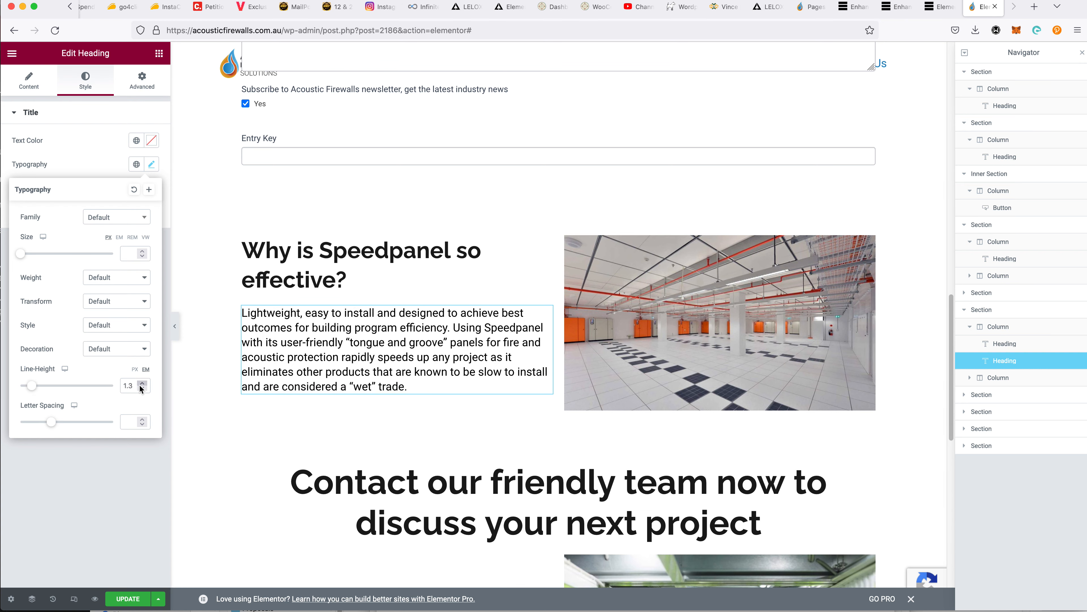
Try a line height of 1.6 em on the "Lightweight, easy to install" paragraph and return it to 1.3 em
{"action": "left_click", "coordinate": [142, 385]}
{"action": "left_click", "coordinate": [141, 386]}
{"action": "left_click", "coordinate": [141, 385]}
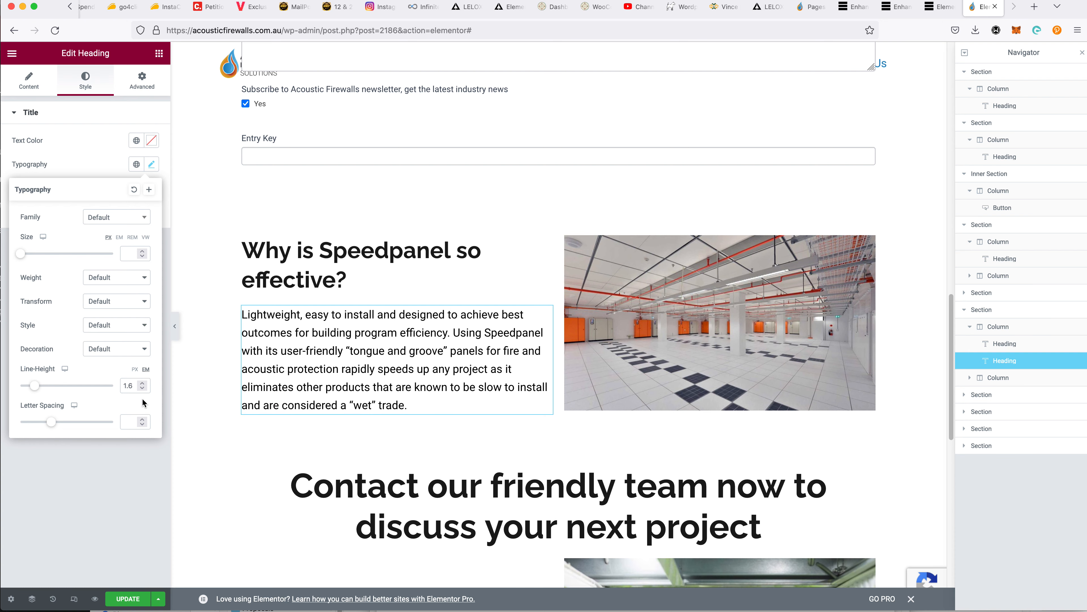
{"action": "left_click", "coordinate": [141, 389]}
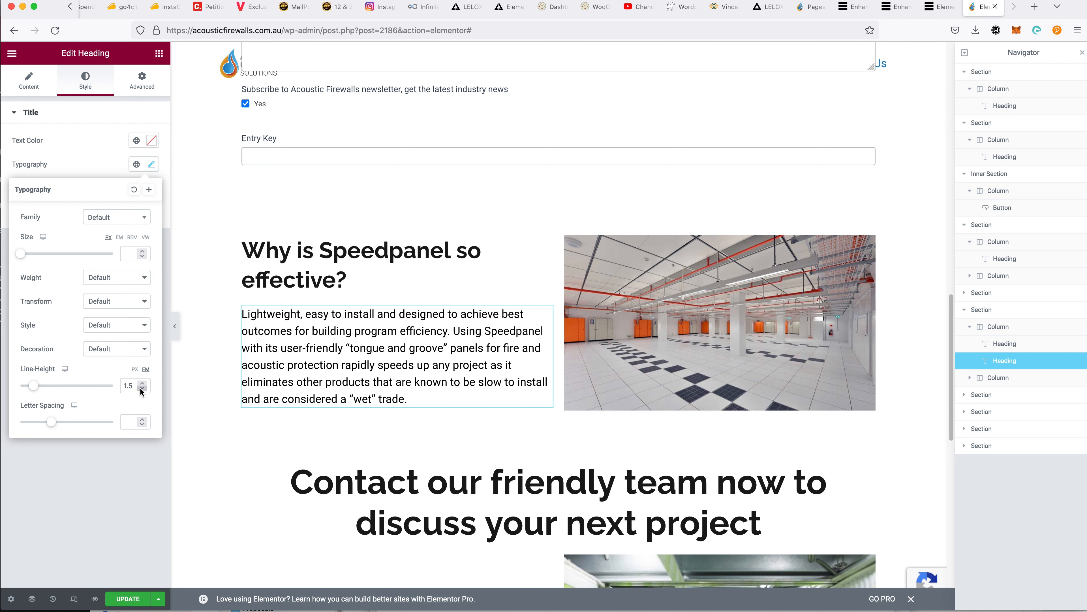
{"action": "left_click", "coordinate": [142, 389]}
{"action": "left_click", "coordinate": [141, 389]}
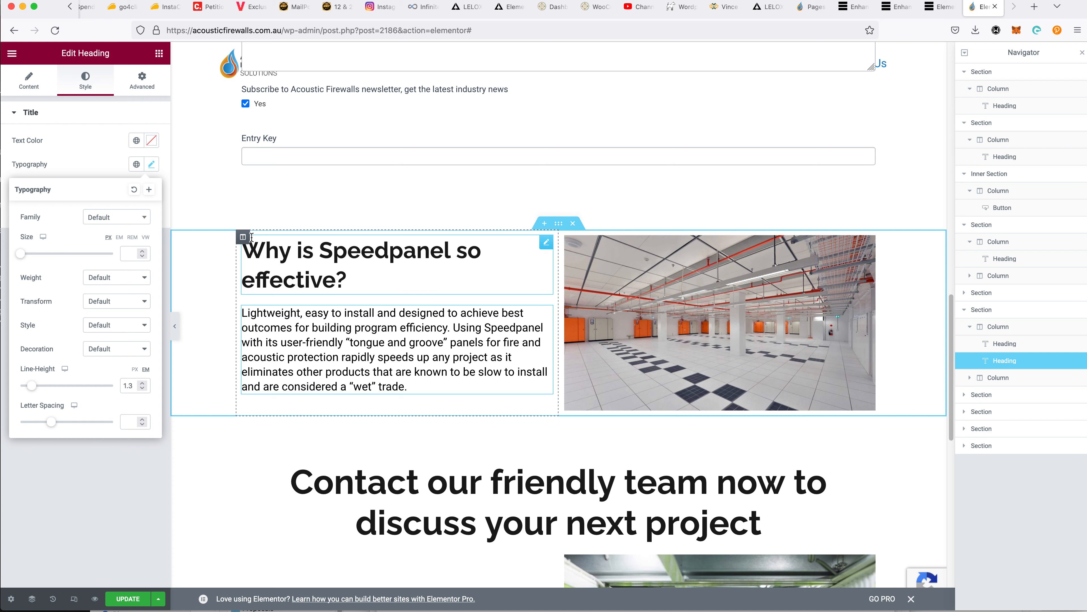
Unlink the padding sides of the Speedpanel text column, switch the padding unit to percent and set the right padding to 10%
{"action": "left_click", "coordinate": [243, 237]}
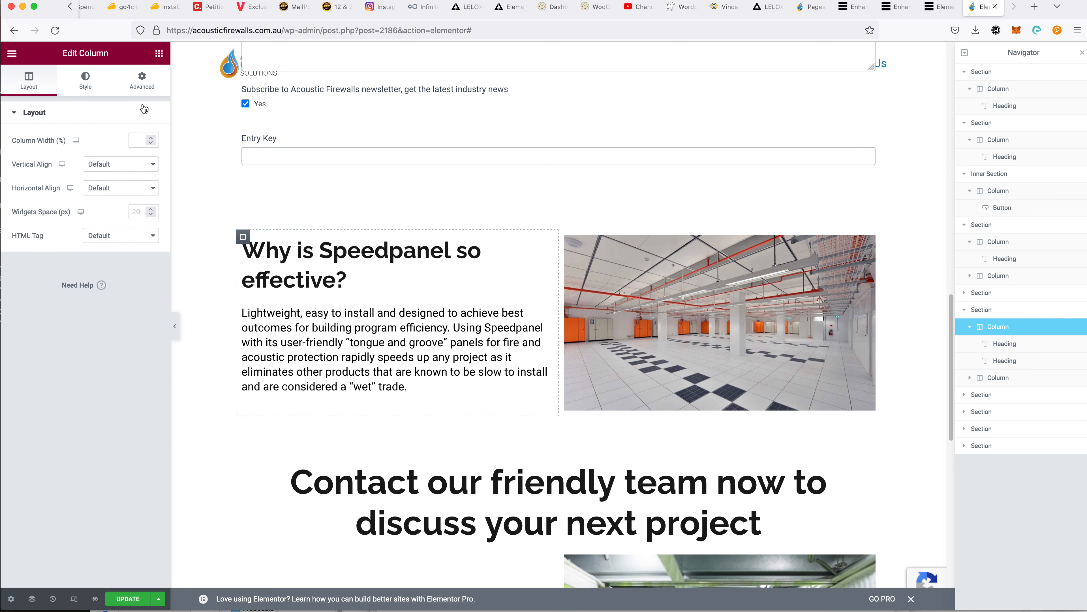
{"action": "left_click", "coordinate": [141, 84]}
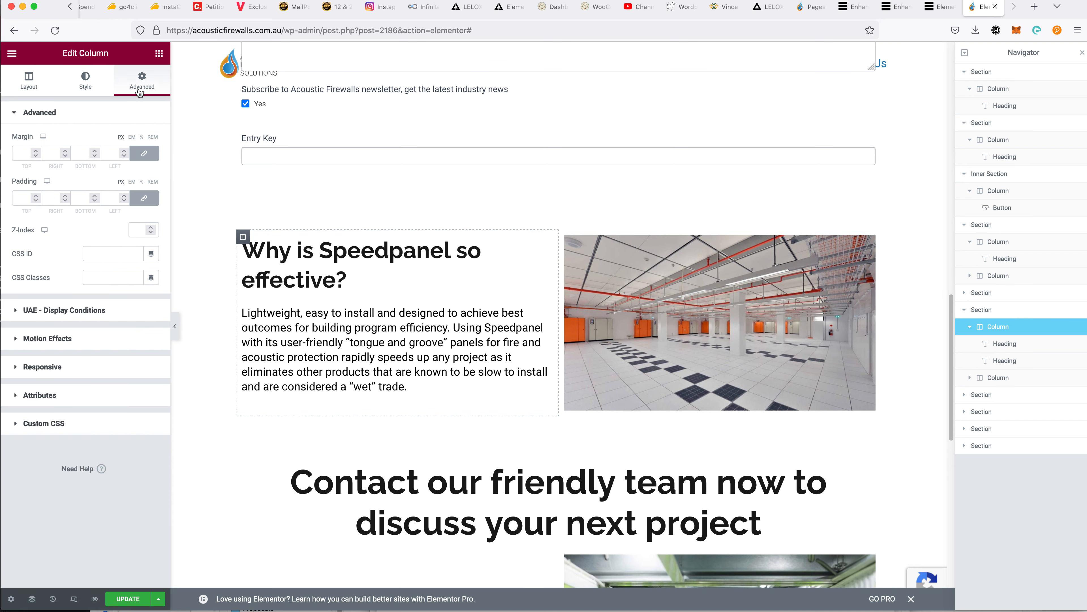
{"action": "left_click", "coordinate": [144, 198]}
{"action": "left_click", "coordinate": [141, 182]}
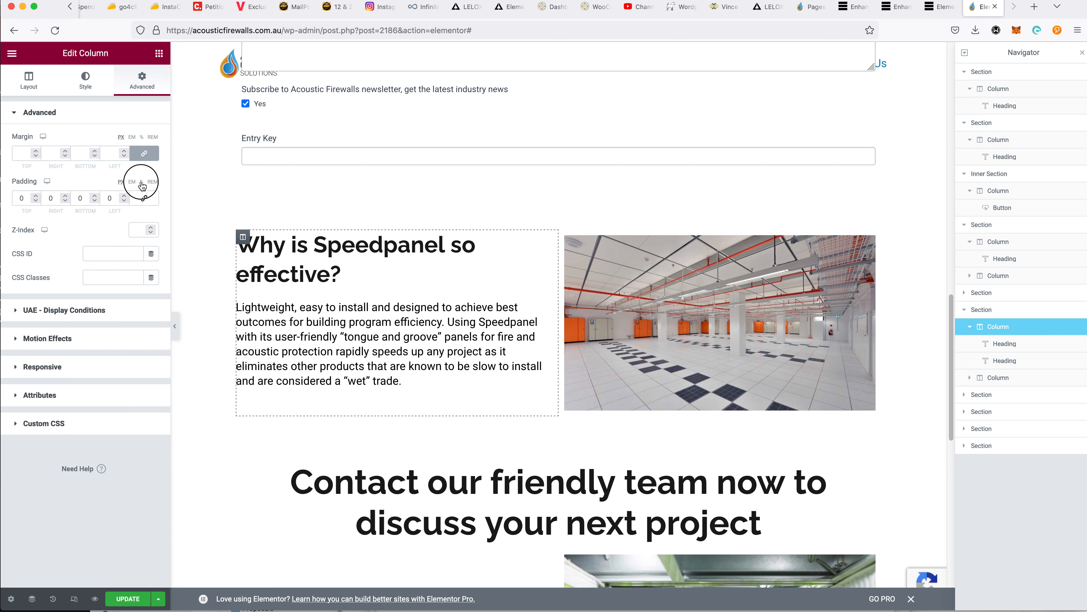
{"action": "left_click", "coordinate": [66, 197]}
{"action": "left_click", "coordinate": [65, 196]}
{"action": "left_click", "coordinate": [64, 196]}
{"action": "left_click", "coordinate": [64, 196]}
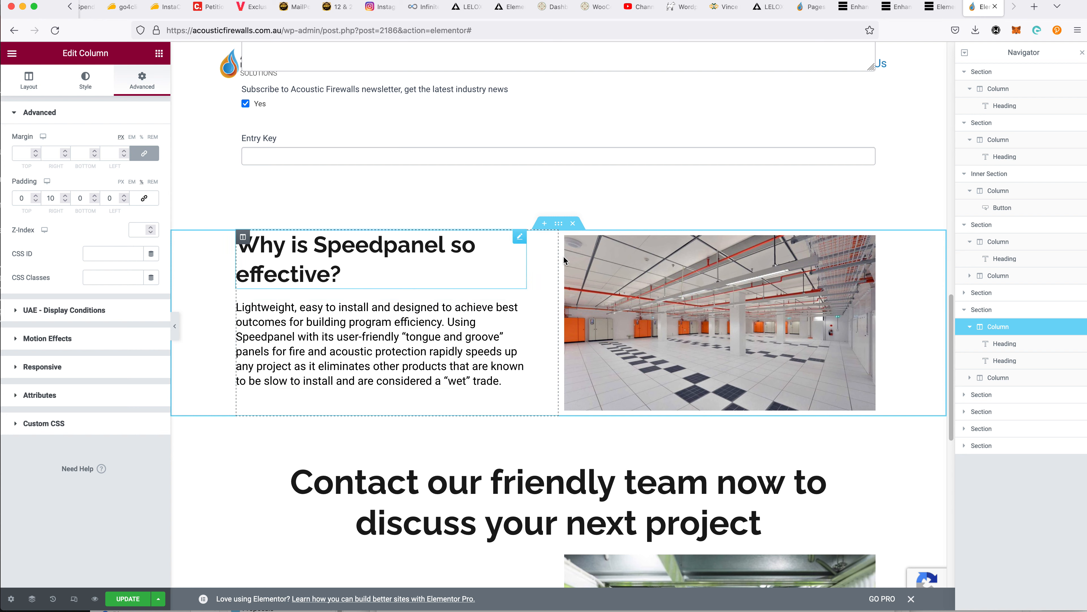
Try Space Between as the vertical alignment of the "Why is Speedpanel so effective?" section and settle on Top
{"action": "left_click", "coordinate": [559, 223]}
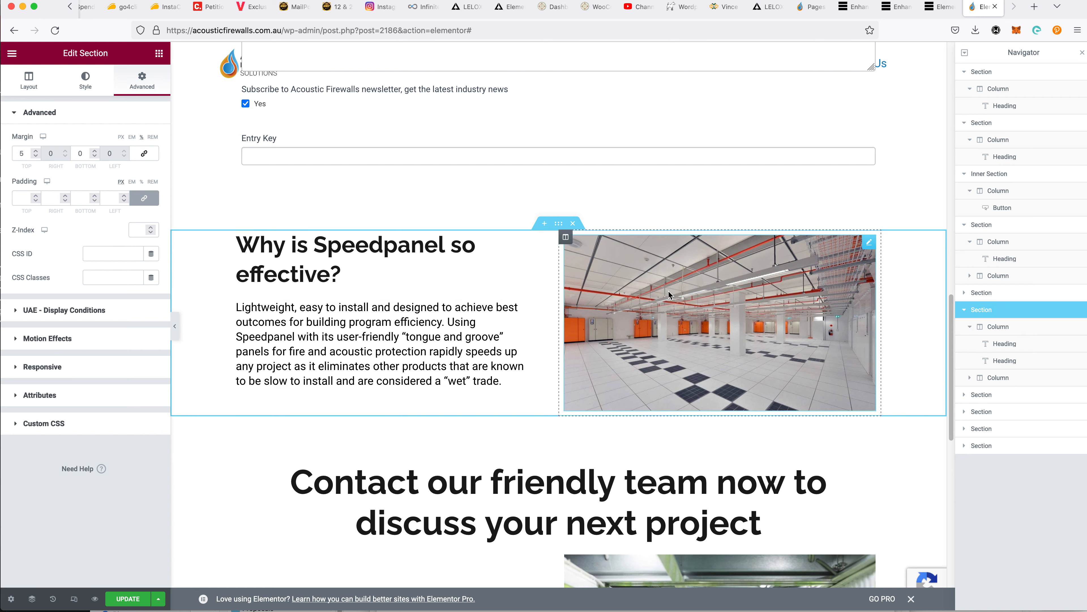
{"action": "left_click", "coordinate": [29, 81]}
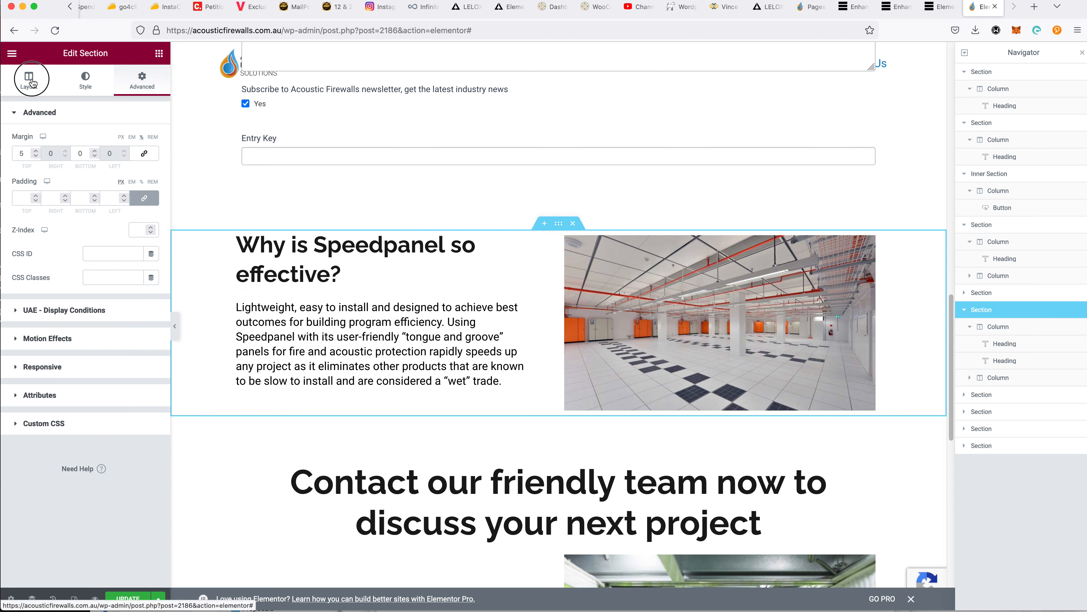
{"action": "left_click", "coordinate": [107, 247]}
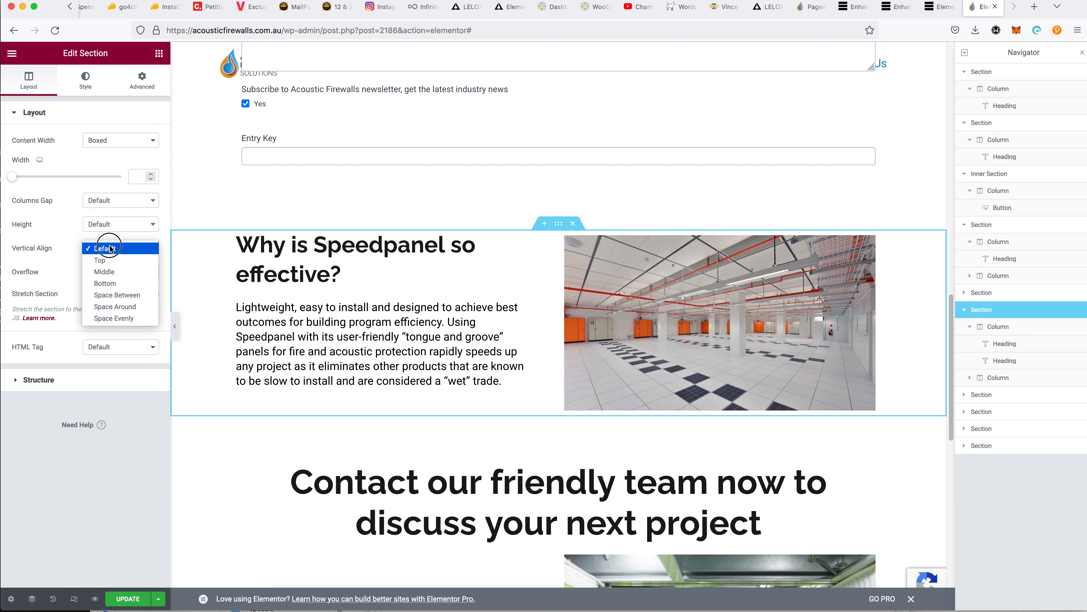
{"action": "left_click", "coordinate": [141, 295]}
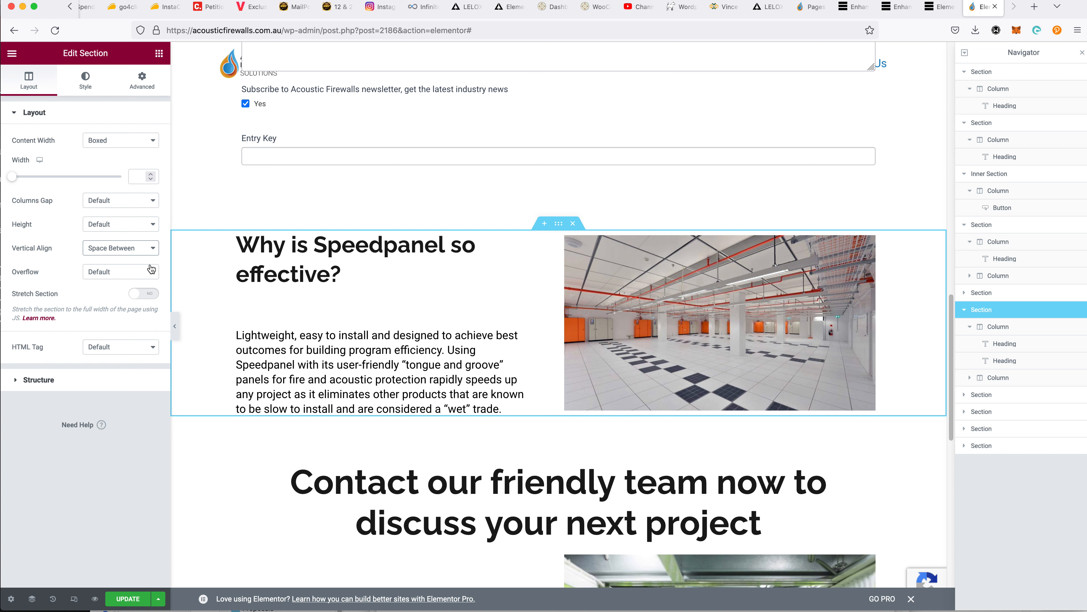
{"action": "left_click", "coordinate": [122, 245]}
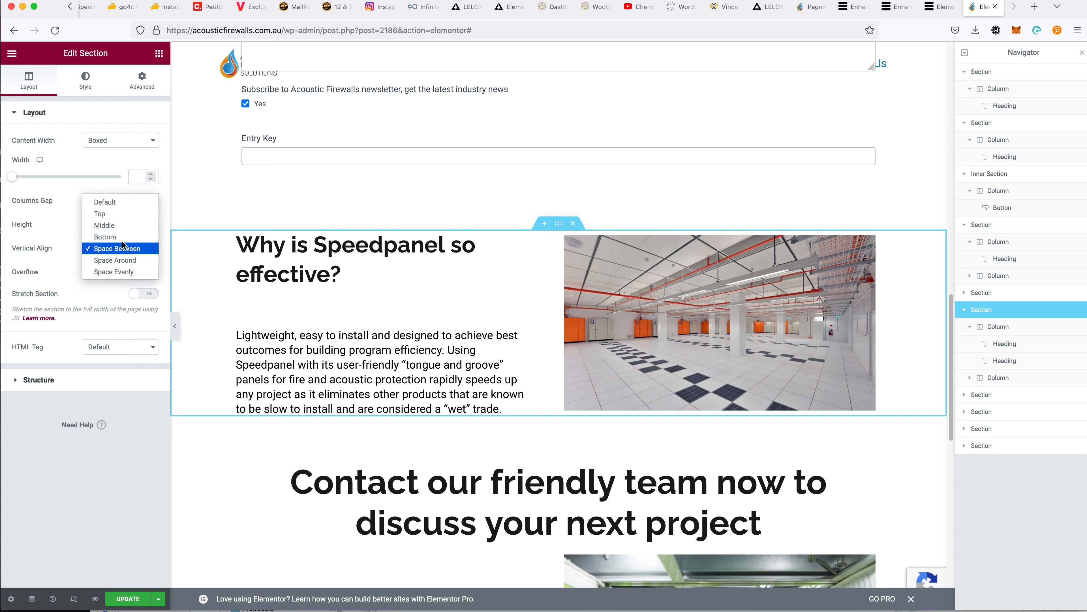
{"action": "left_click", "coordinate": [122, 215]}
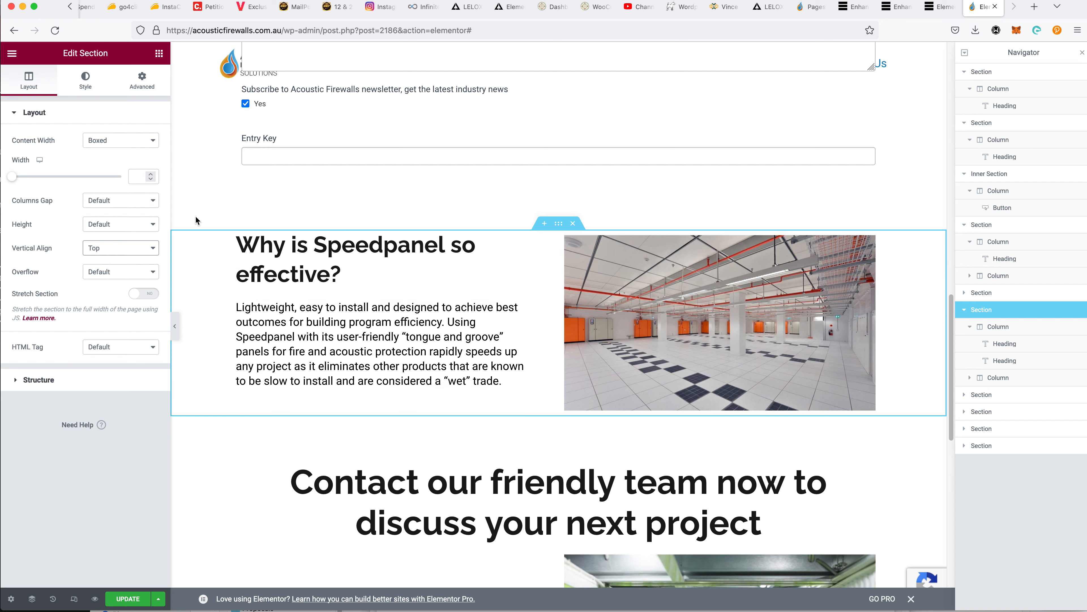
Set the right padding of the Speedpanel text column to 12%
{"action": "left_click", "coordinate": [242, 237]}
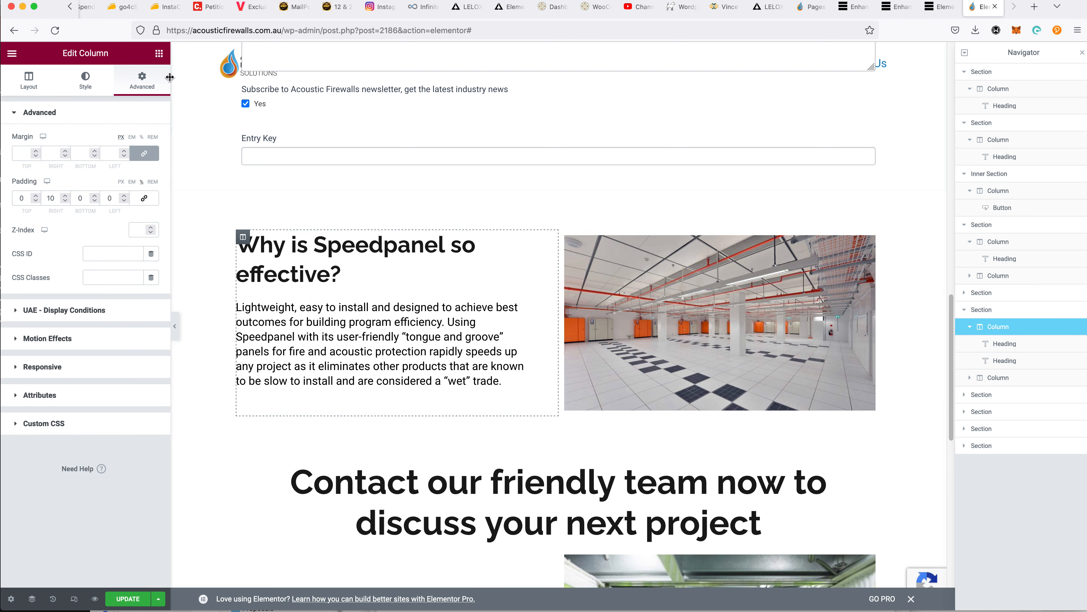
{"action": "left_click", "coordinate": [65, 195]}
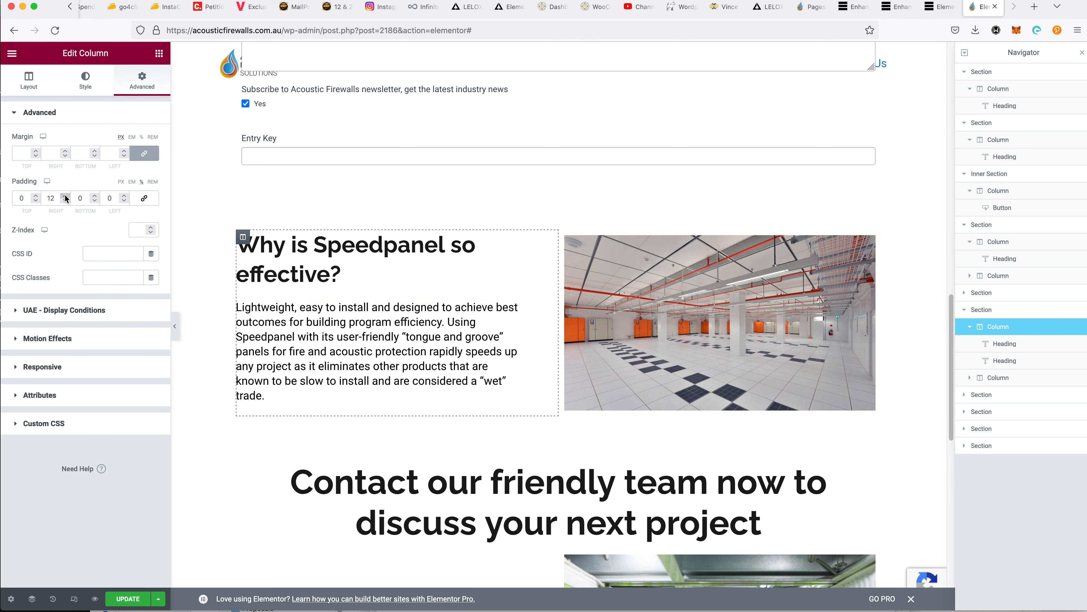
Try right padding up to 26% on the Speedpanel text column and settle on 19%
{"action": "left_click", "coordinate": [65, 196]}
{"action": "left_click", "coordinate": [65, 195]}
{"action": "left_click", "coordinate": [64, 196]}
{"action": "left_click", "coordinate": [64, 195]}
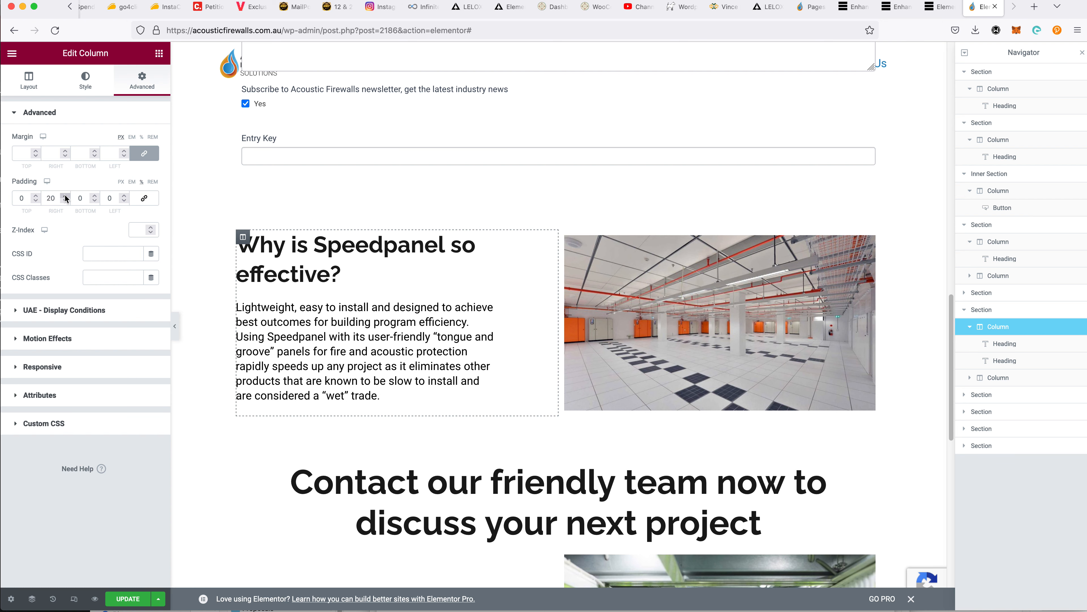
{"action": "left_click", "coordinate": [65, 196]}
{"action": "left_click", "coordinate": [64, 196]}
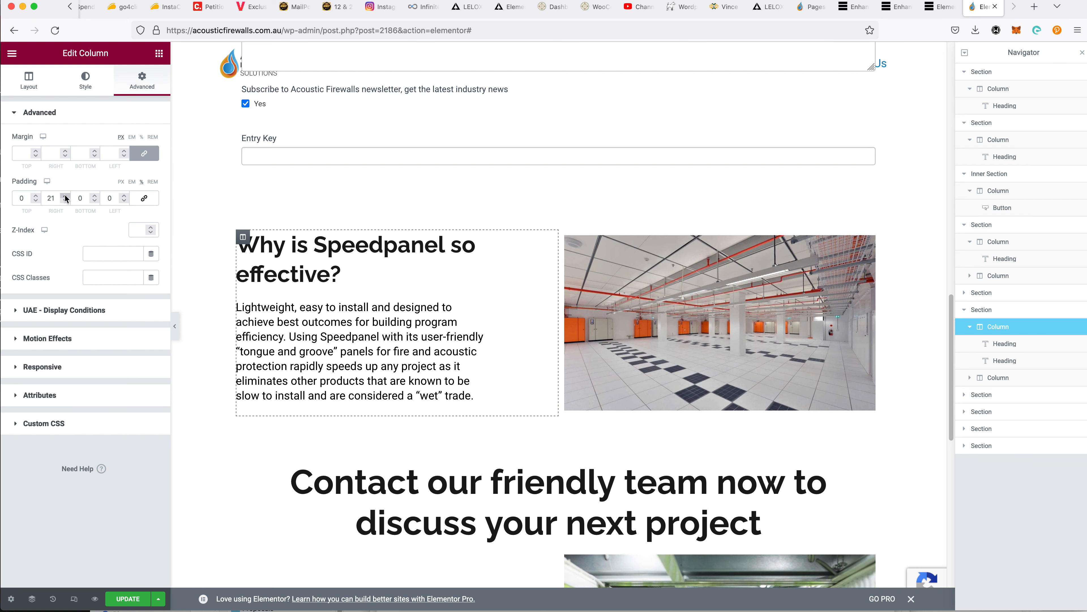
{"action": "left_click", "coordinate": [65, 195]}
{"action": "left_click", "coordinate": [65, 195]}
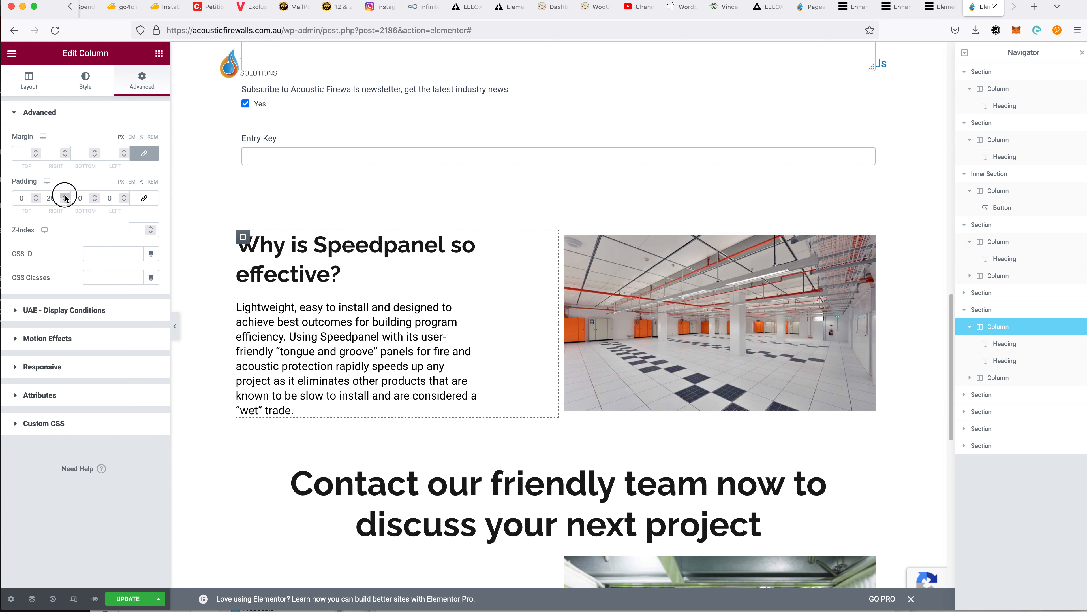
{"action": "left_click", "coordinate": [65, 196]}
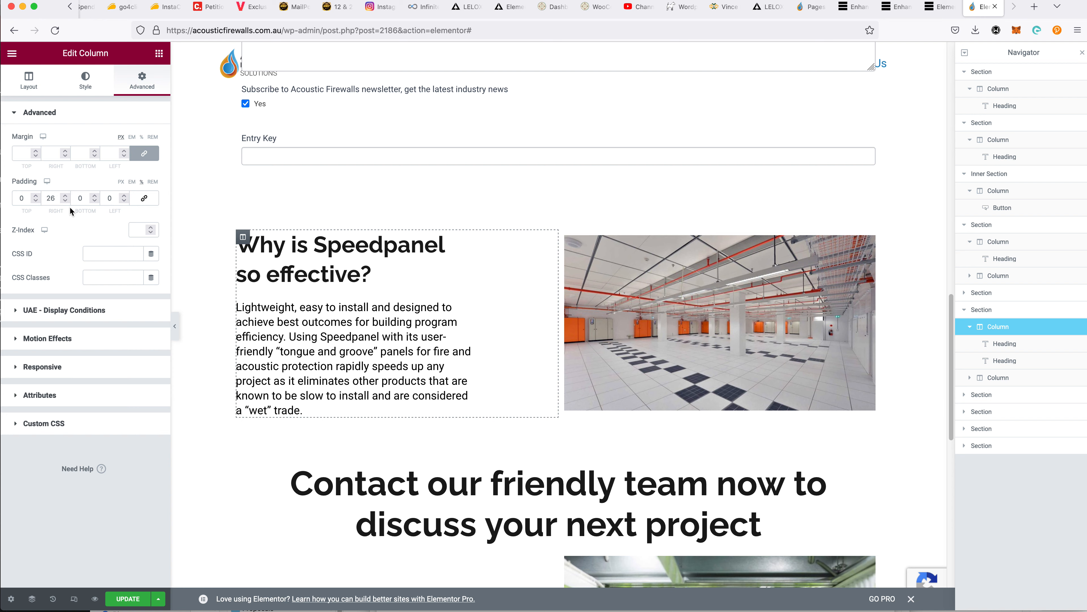
{"action": "left_click", "coordinate": [63, 198]}
{"action": "left_click", "coordinate": [65, 201]}
{"action": "left_click", "coordinate": [65, 200]}
{"action": "left_click", "coordinate": [64, 201]}
{"action": "left_click", "coordinate": [65, 201]}
{"action": "left_click", "coordinate": [64, 201]}
{"action": "left_click", "coordinate": [64, 201]}
{"action": "left_click", "coordinate": [64, 201]}
{"action": "left_click", "coordinate": [65, 201]}
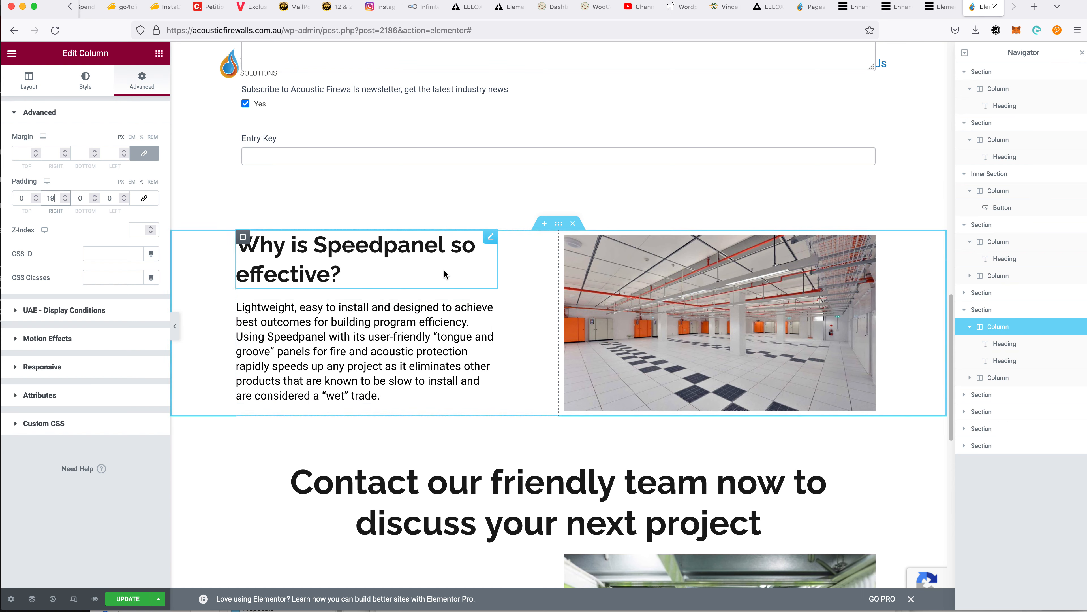
Insert a <br> line break before "so effective?" in the "Why is Speedpanel so effective?" heading
{"action": "left_click", "coordinate": [449, 261]}
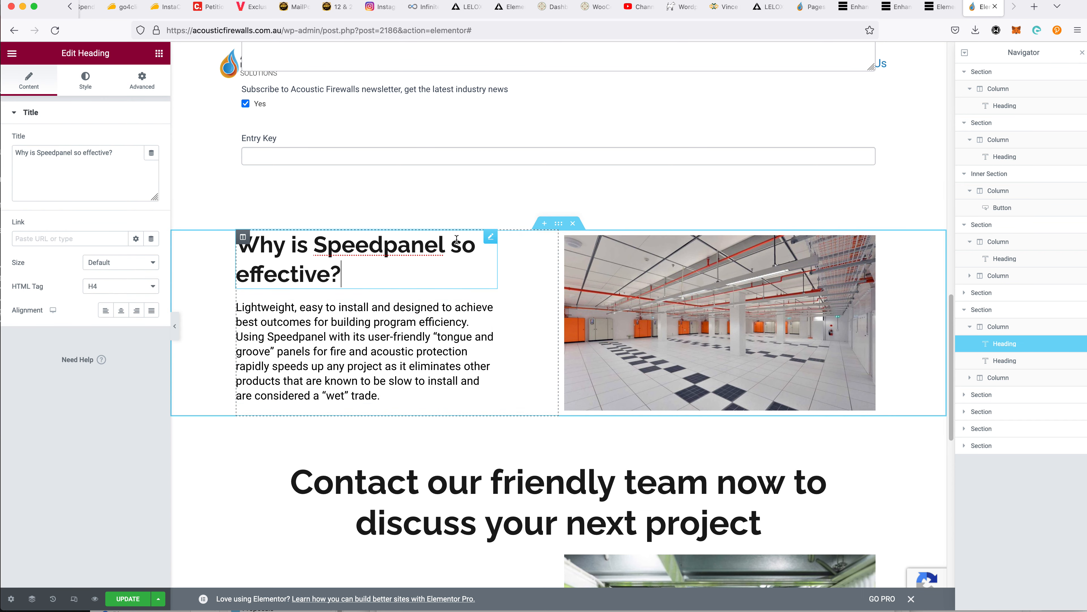
{"action": "left_click", "coordinate": [78, 153]}
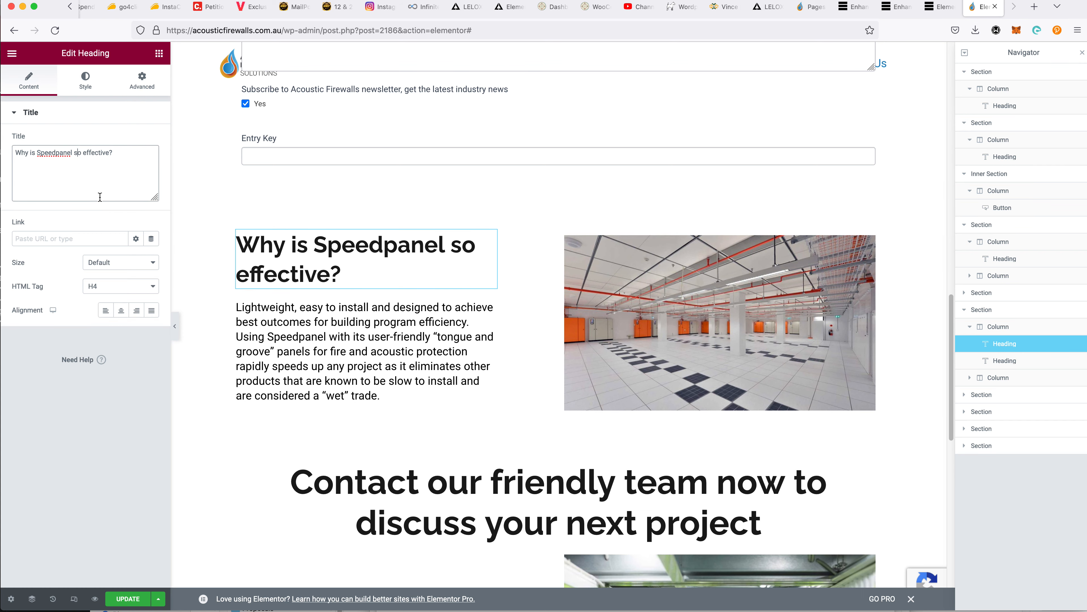
{"action": "type", "text": "<br>"}
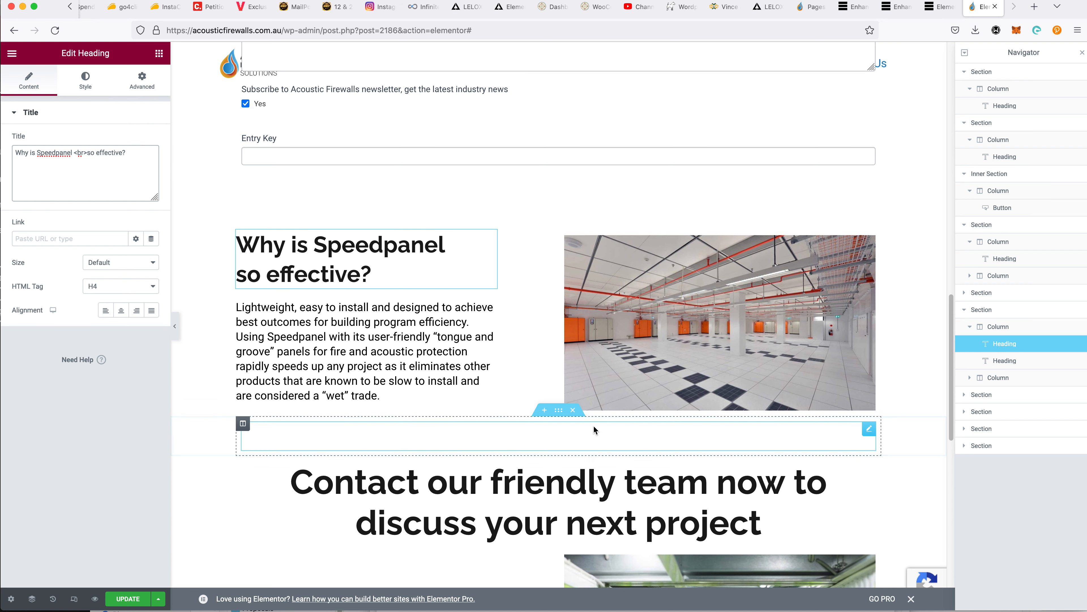
Set the HTML tag of the "Contact our friendly team now to discuss your next project" heading to H3
{"action": "left_click", "coordinate": [761, 524]}
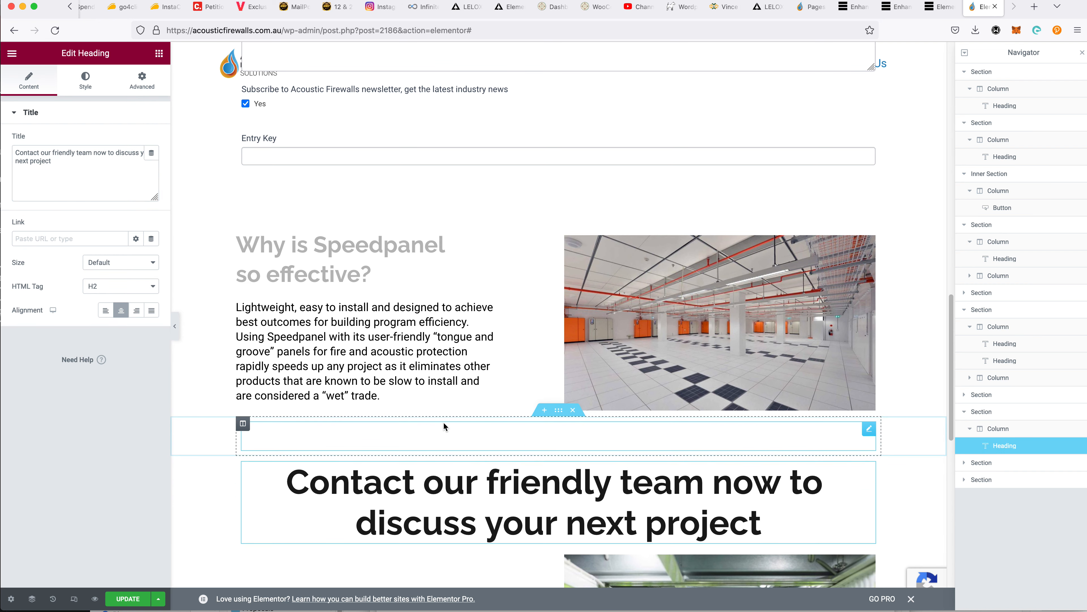
{"action": "left_click", "coordinate": [122, 286]}
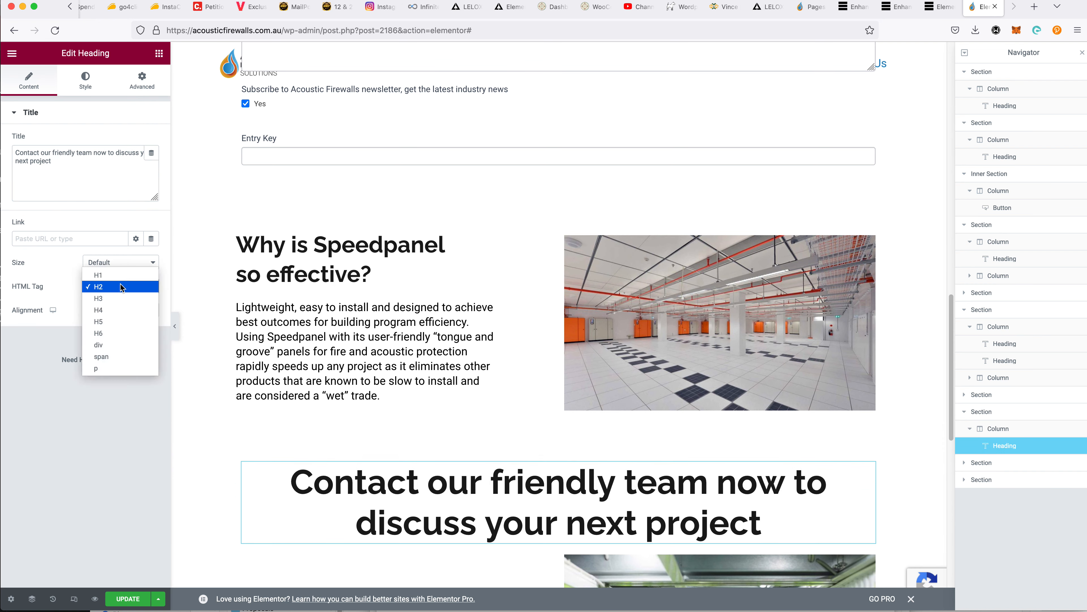
{"action": "left_click", "coordinate": [121, 300]}
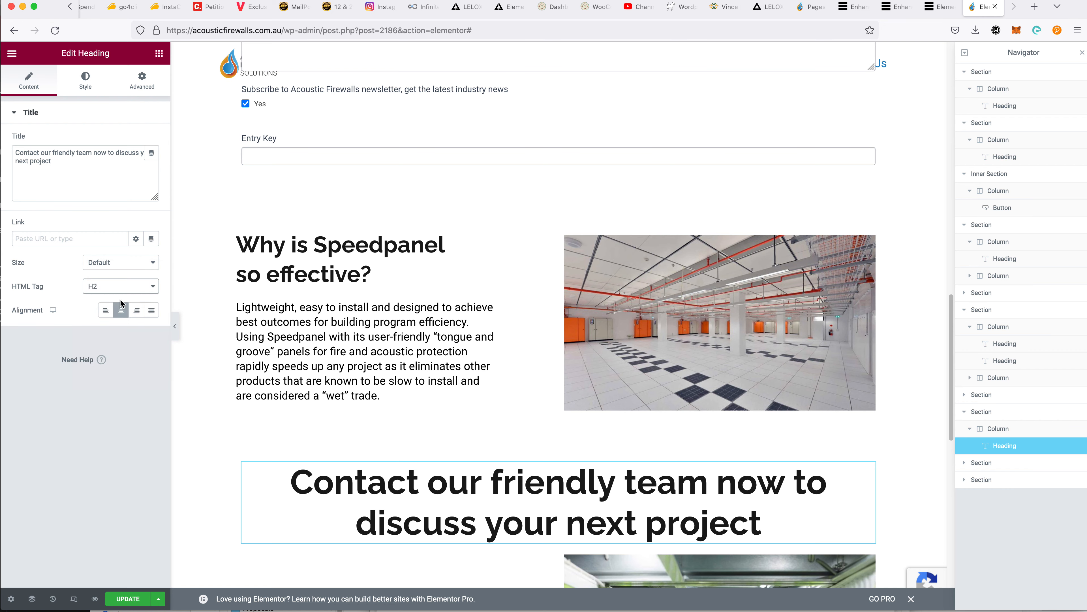
{"action": "left_click", "coordinate": [349, 261]}
{"action": "left_click", "coordinate": [540, 478]}
Check the "Industry respected leaders" heading's HTML tag and set the "Contact our friendly team" heading's tag to H4
{"action": "scroll", "coordinate": [541, 434], "scroll_direction": "up", "scroll_amount": 8}
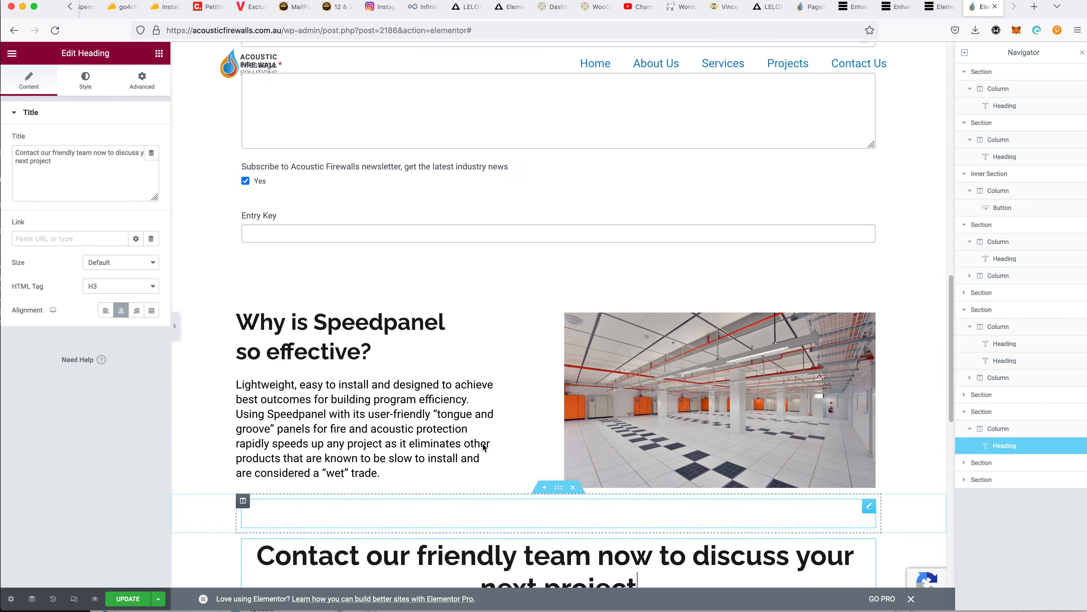
{"action": "scroll", "coordinate": [540, 434], "scroll_direction": "up", "scroll_amount": 4}
{"action": "left_click", "coordinate": [425, 250]}
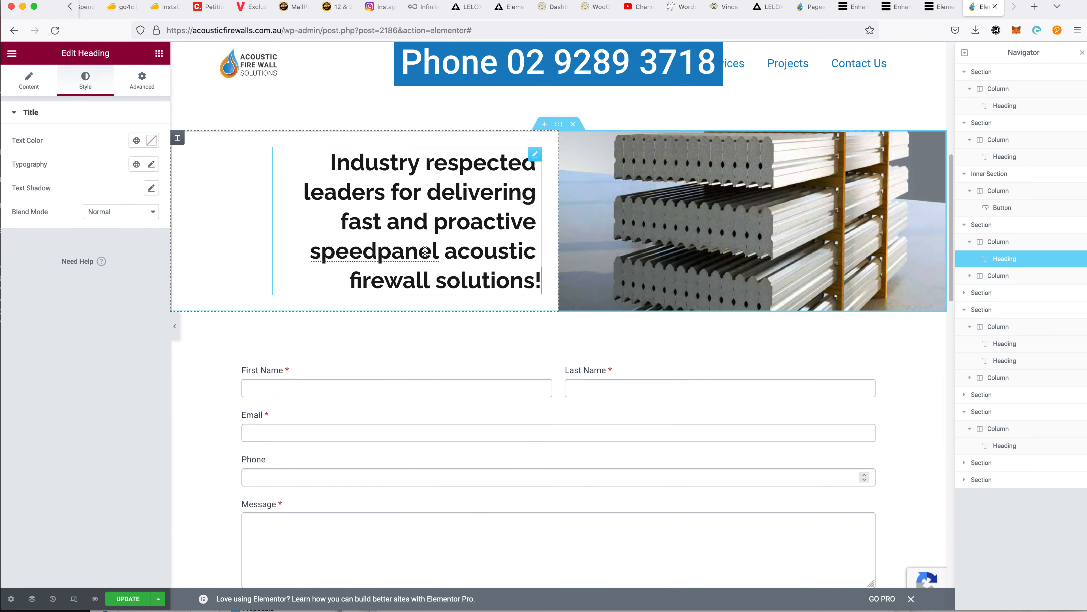
{"action": "left_click", "coordinate": [44, 78]}
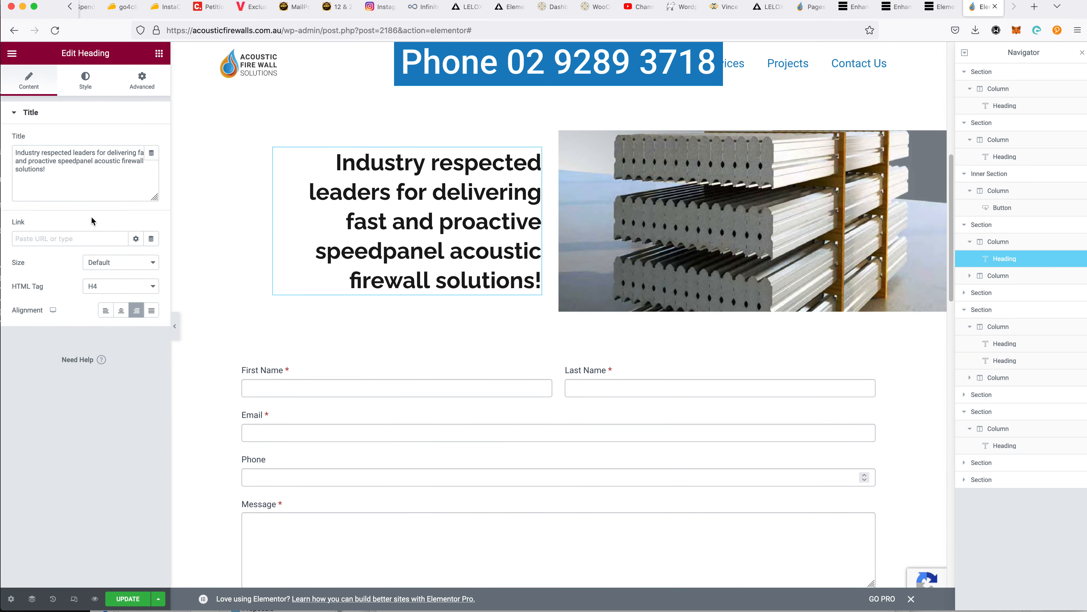
{"action": "scroll", "coordinate": [395, 321], "scroll_direction": "down", "scroll_amount": 10}
{"action": "left_click", "coordinate": [382, 359]}
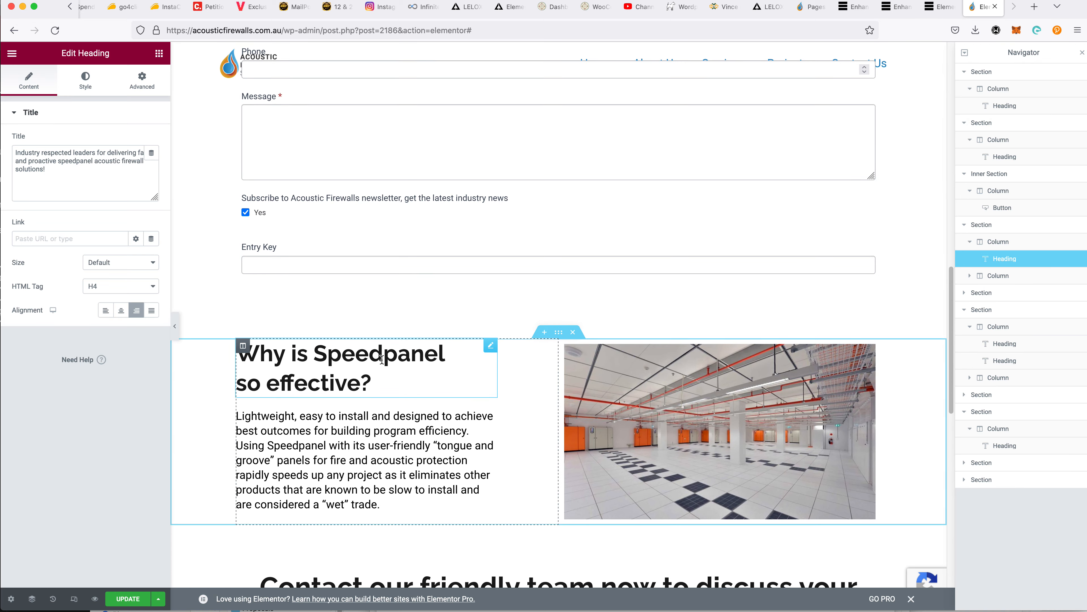
{"action": "scroll", "coordinate": [383, 359], "scroll_direction": "down", "scroll_amount": 5}
{"action": "left_click", "coordinate": [377, 370]}
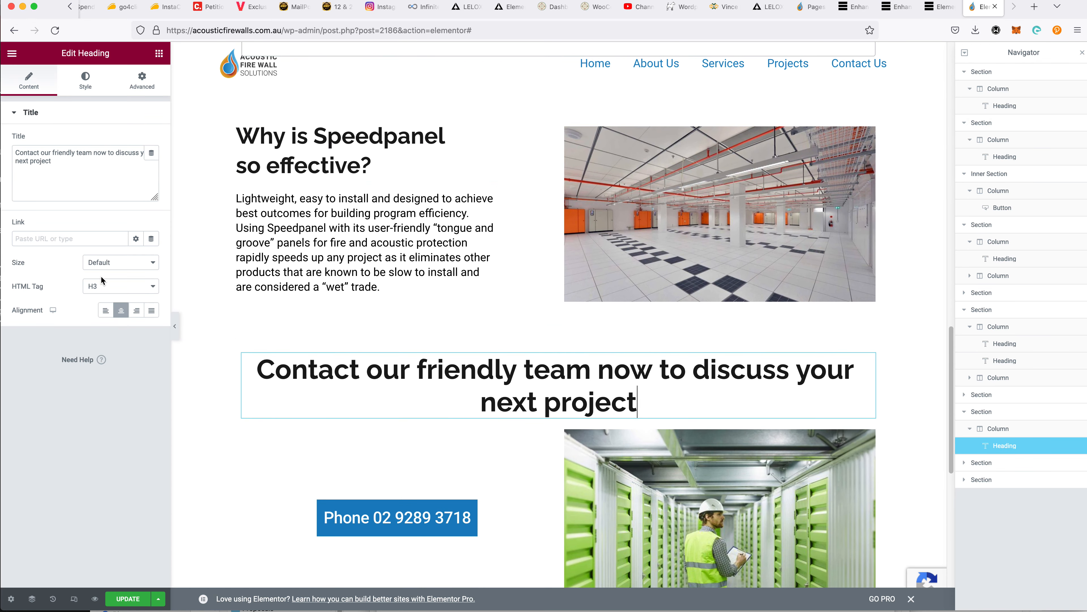
{"action": "left_click", "coordinate": [122, 285]}
{"action": "left_click", "coordinate": [121, 298]}
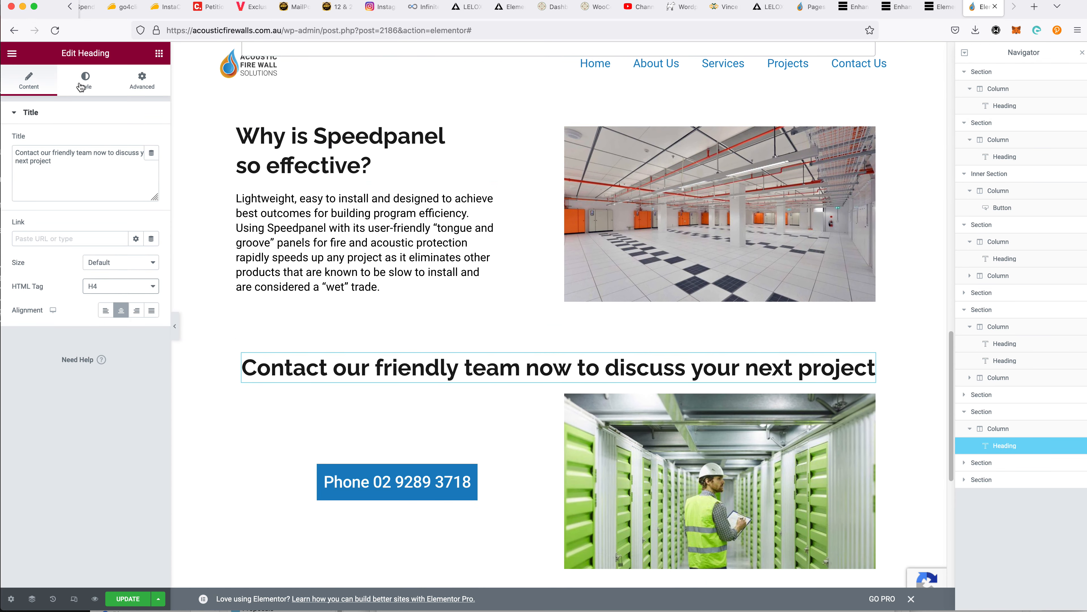
Review the heading sizes and section layout from the hero banner down to the contact section
{"action": "left_click", "coordinate": [81, 83]}
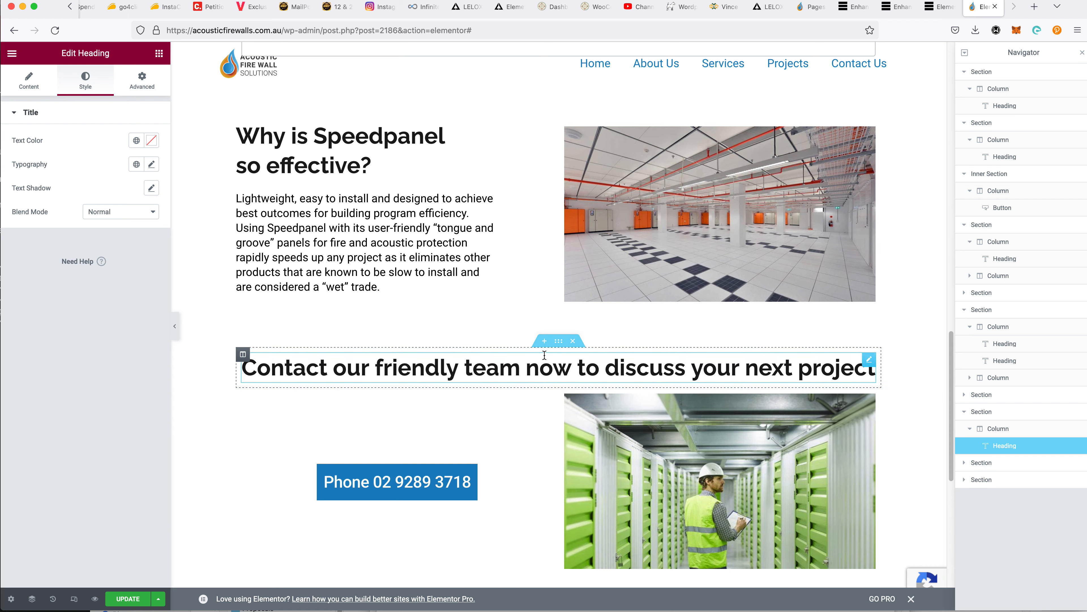
{"action": "scroll", "coordinate": [545, 377], "scroll_direction": "up", "scroll_amount": 15}
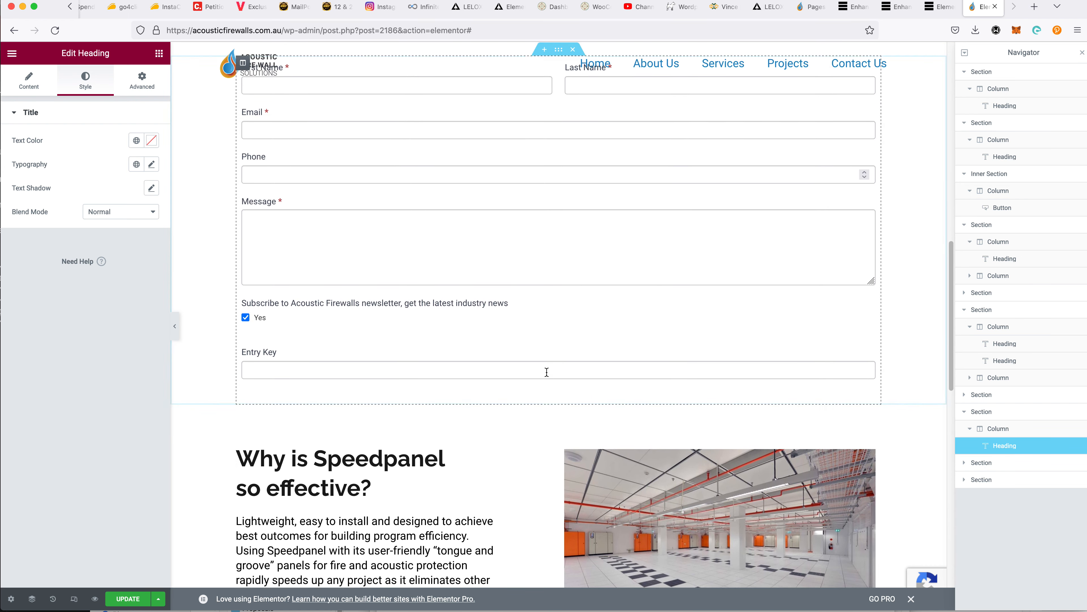
{"action": "scroll", "coordinate": [680, 510], "scroll_direction": "up", "scroll_amount": 10}
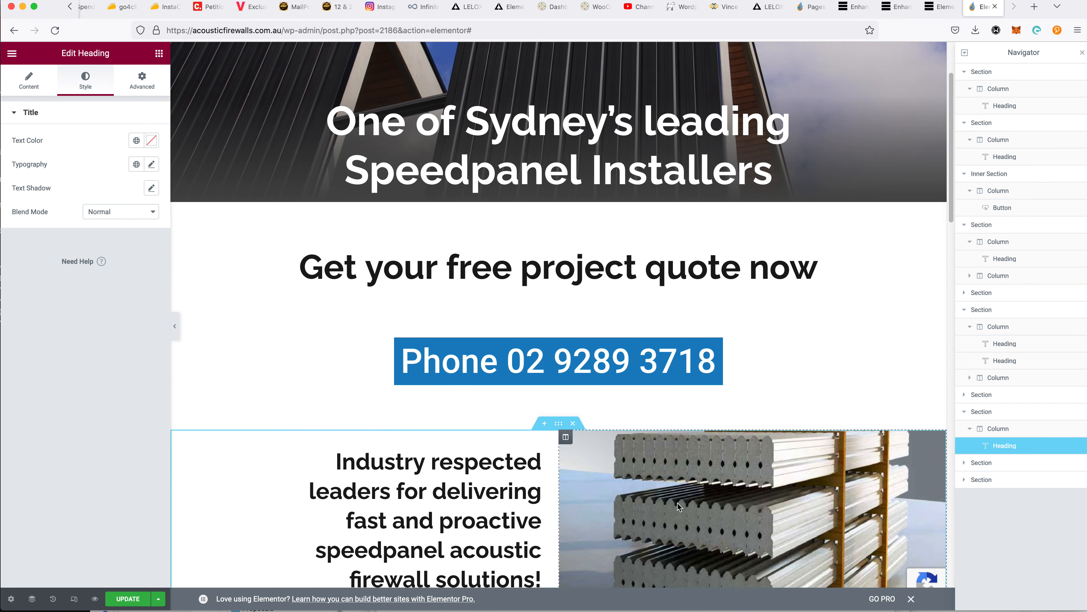
{"action": "scroll", "coordinate": [704, 539], "scroll_direction": "down", "scroll_amount": 7}
{"action": "scroll", "coordinate": [694, 553], "scroll_direction": "down", "scroll_amount": 12}
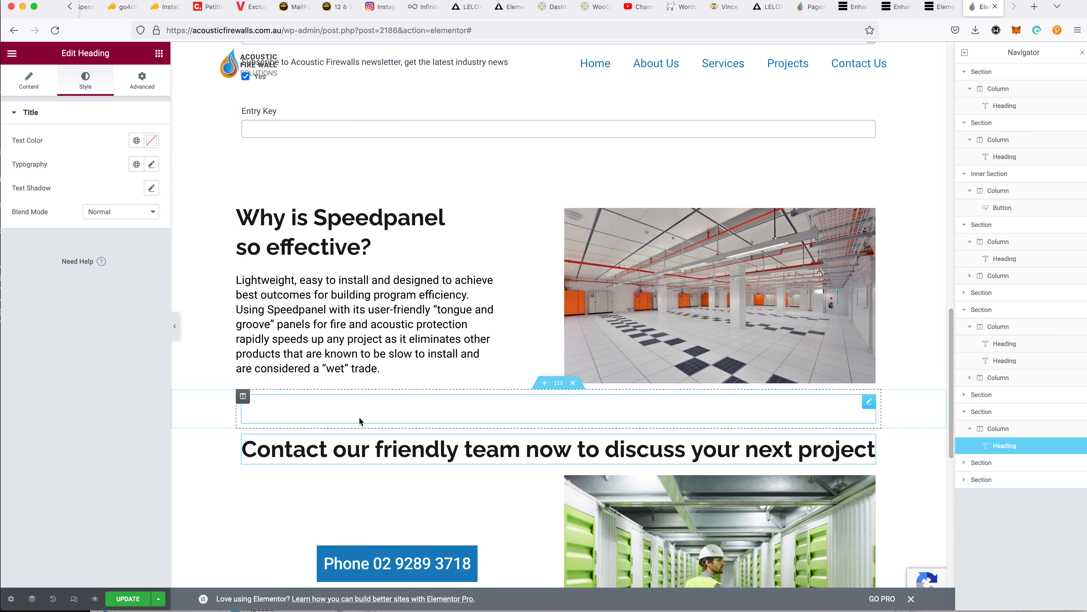
{"action": "scroll", "coordinate": [394, 445], "scroll_direction": "up", "scroll_amount": 3}
{"action": "scroll", "coordinate": [412, 472], "scroll_direction": "up", "scroll_amount": 15}
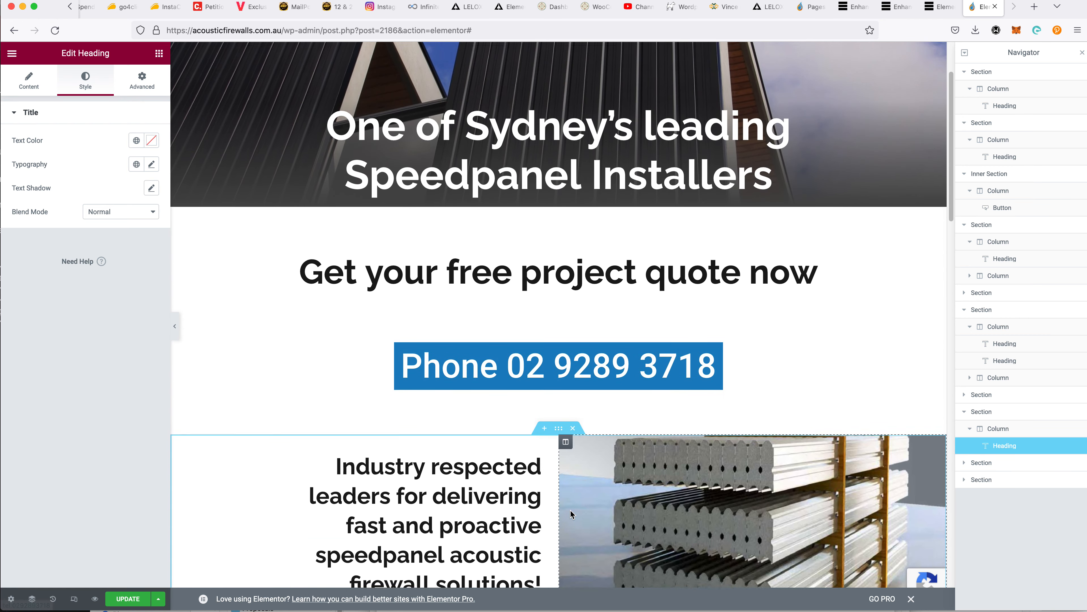
{"action": "scroll", "coordinate": [569, 509], "scroll_direction": "up", "scroll_amount": 1}
{"action": "scroll", "coordinate": [562, 515], "scroll_direction": "down", "scroll_amount": 4}
{"action": "scroll", "coordinate": [569, 514], "scroll_direction": "down", "scroll_amount": 20}
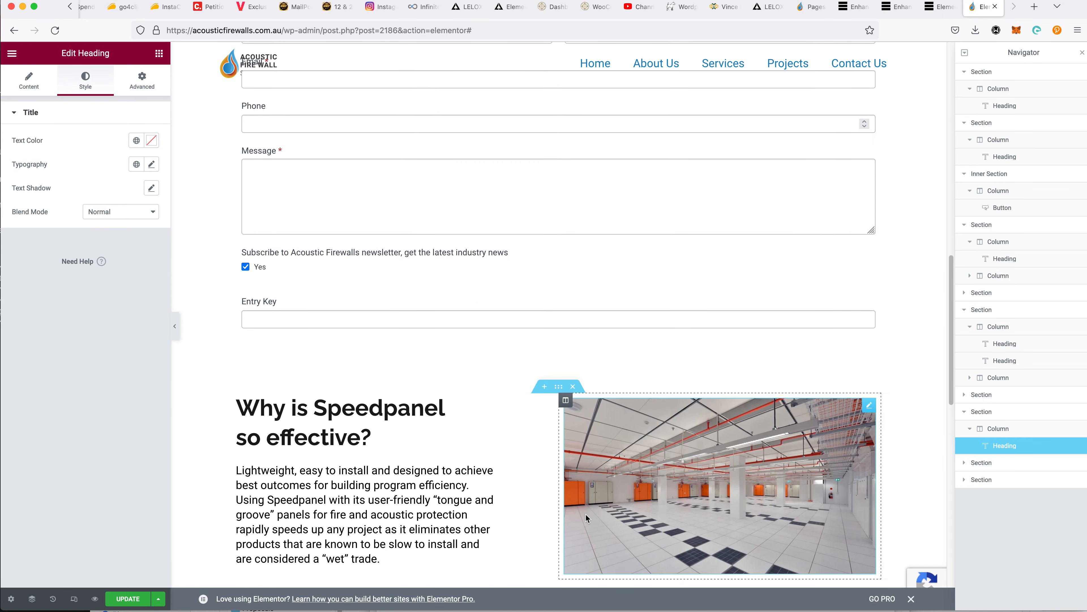
Move the "Contact our friendly team" heading into the column above the lower phone button and left-align it
{"action": "scroll", "coordinate": [598, 530], "scroll_direction": "down", "scroll_amount": 1}
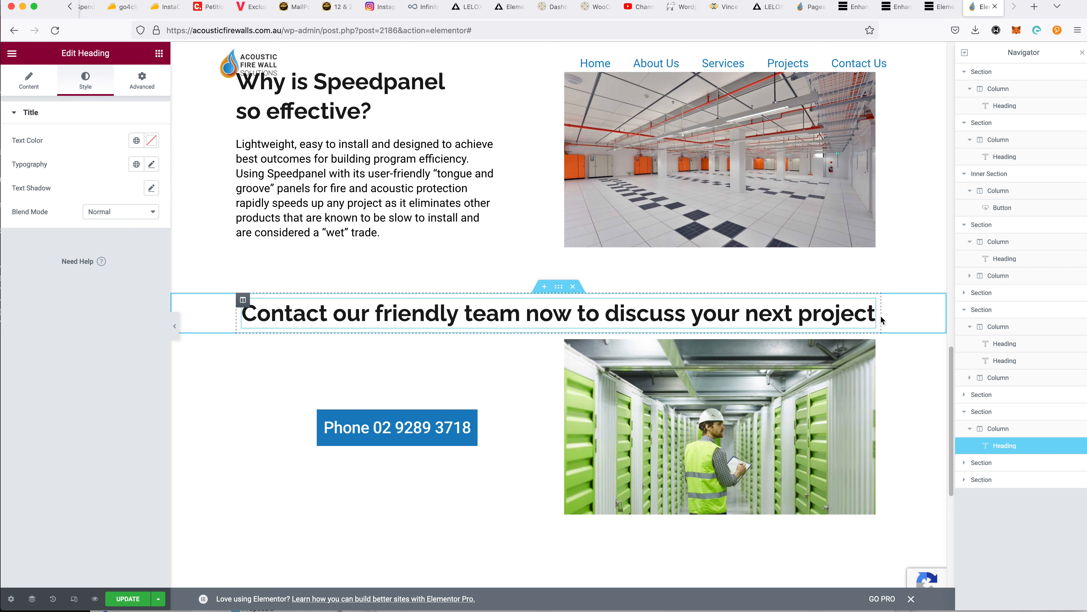
{"action": "left_click_drag", "start_coordinate": [868, 306], "coordinate": [472, 334]}
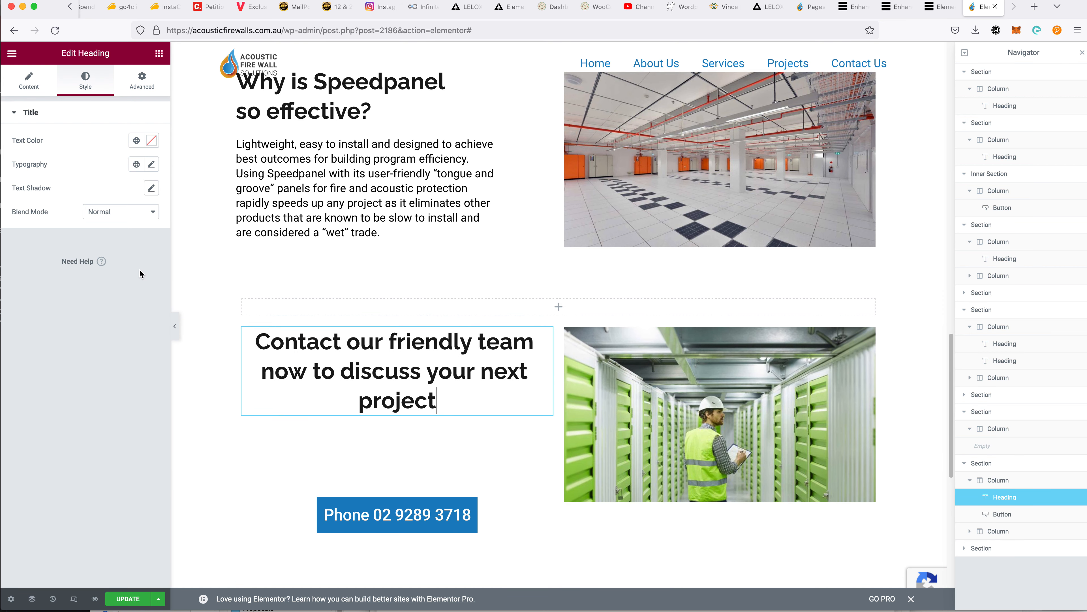
{"action": "left_click", "coordinate": [335, 372]}
{"action": "left_click", "coordinate": [29, 85]}
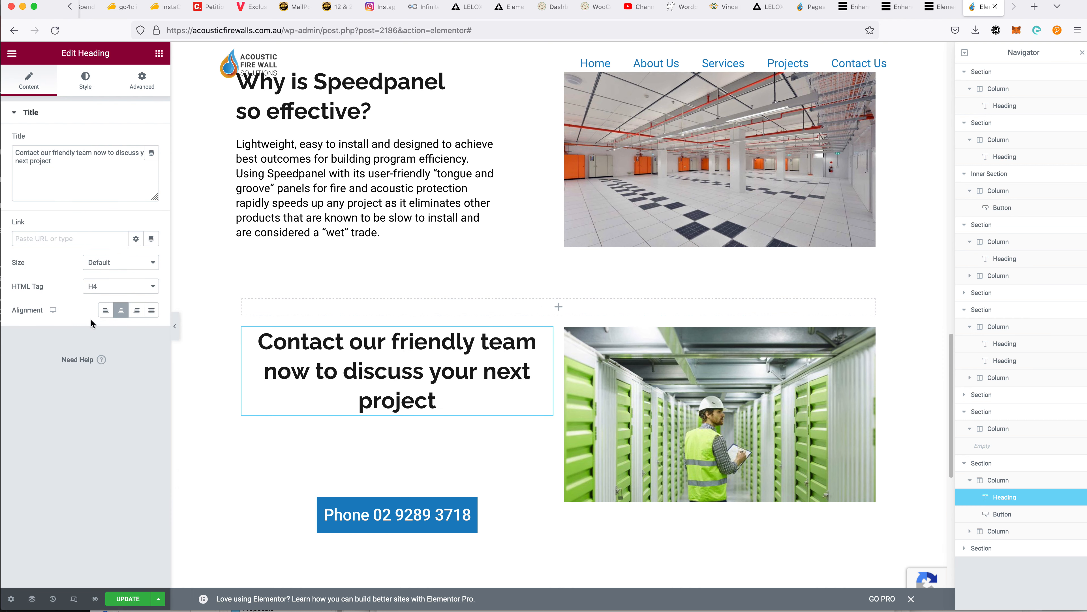
{"action": "left_click", "coordinate": [106, 310]}
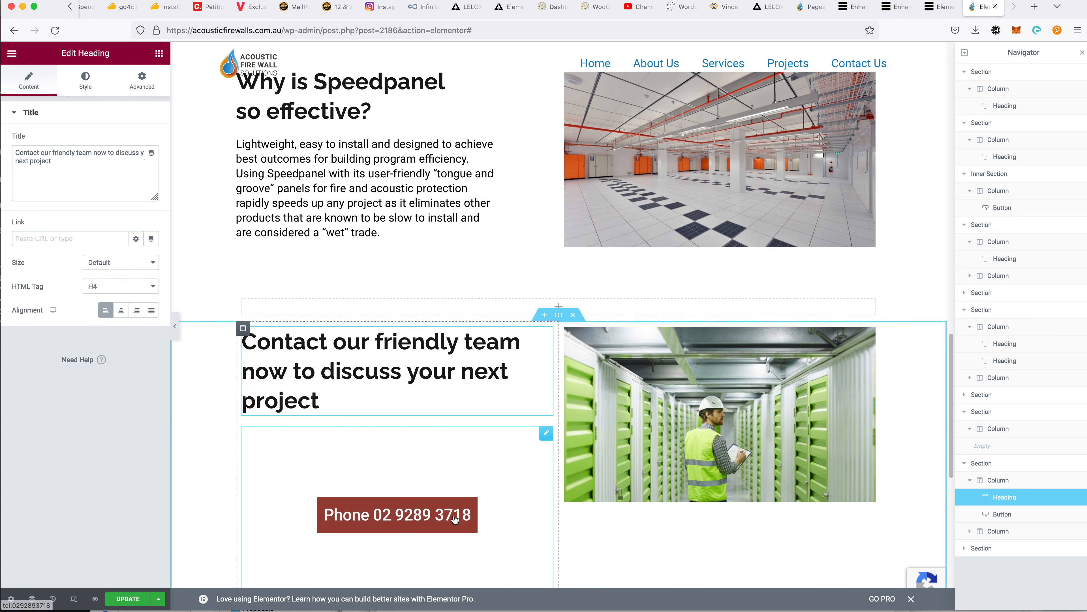
Clear the lower phone button's margins by switching its margin unit to percent
{"action": "scroll", "coordinate": [455, 519], "scroll_direction": "down", "scroll_amount": 5}
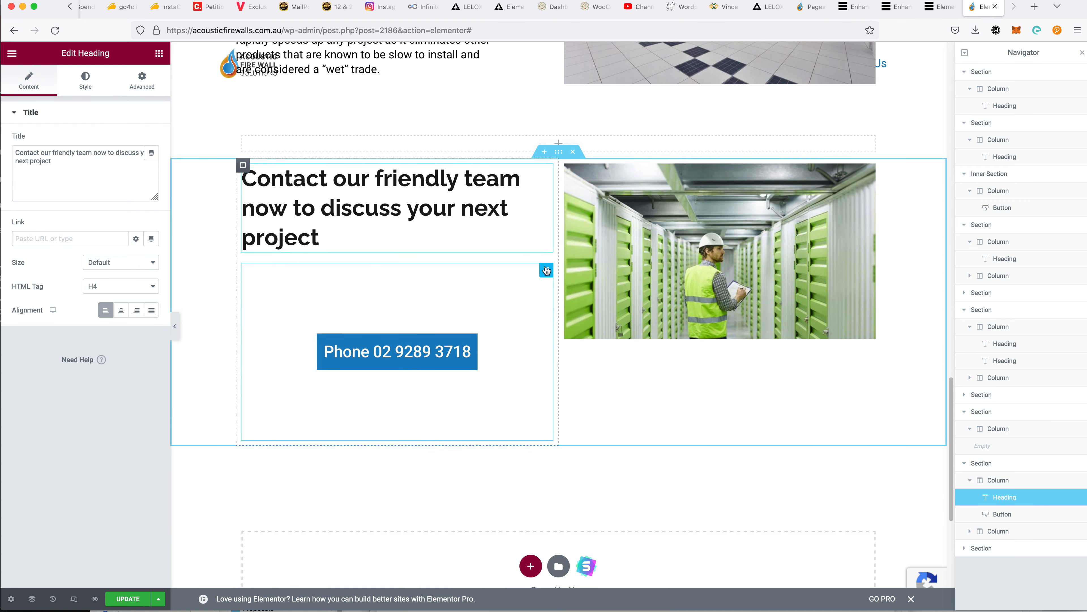
{"action": "left_click", "coordinate": [546, 270]}
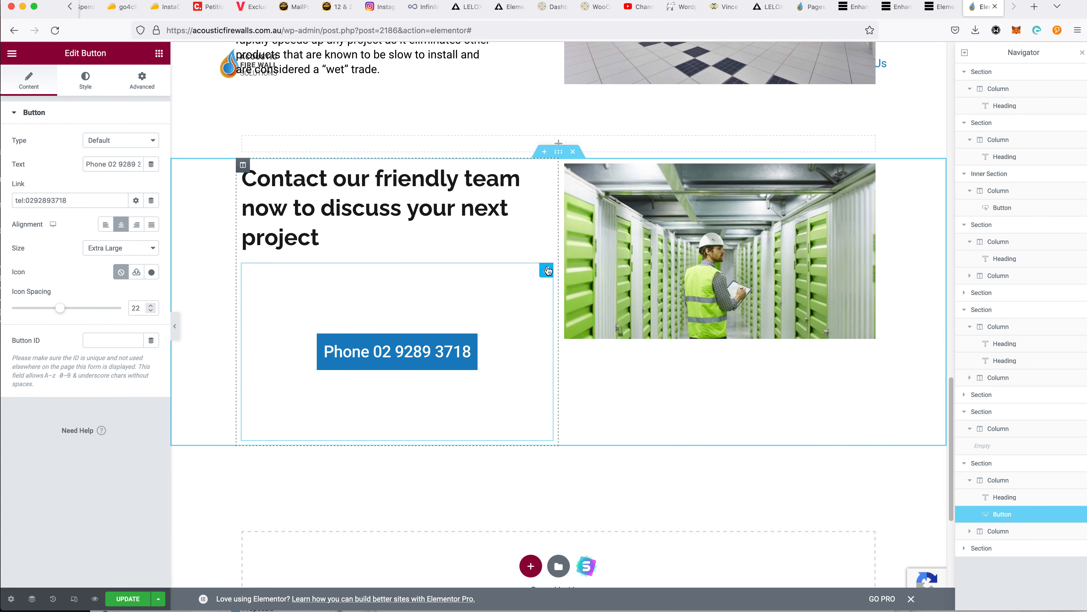
{"action": "left_click", "coordinate": [151, 89]}
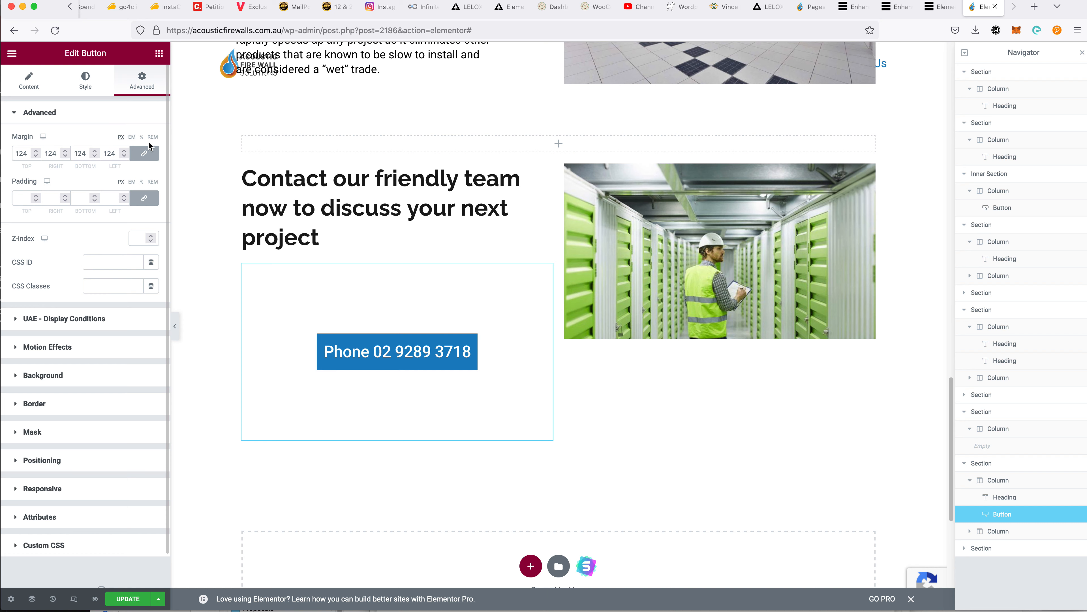
{"action": "left_click", "coordinate": [142, 137]}
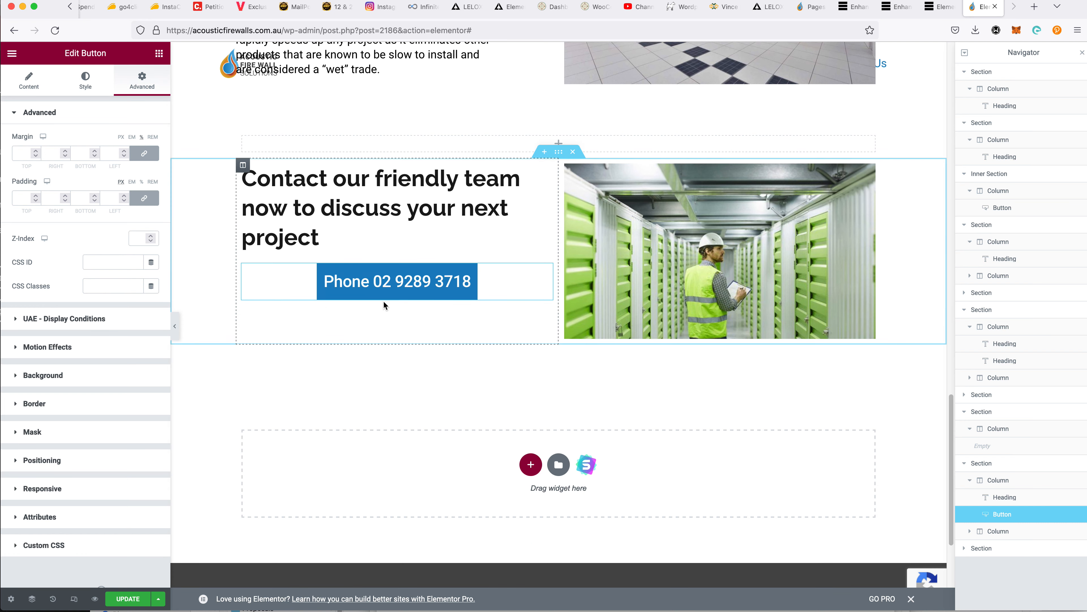
Left-align the lower phone button under the contact heading and check it against the rest of the page
{"action": "left_click", "coordinate": [394, 281]}
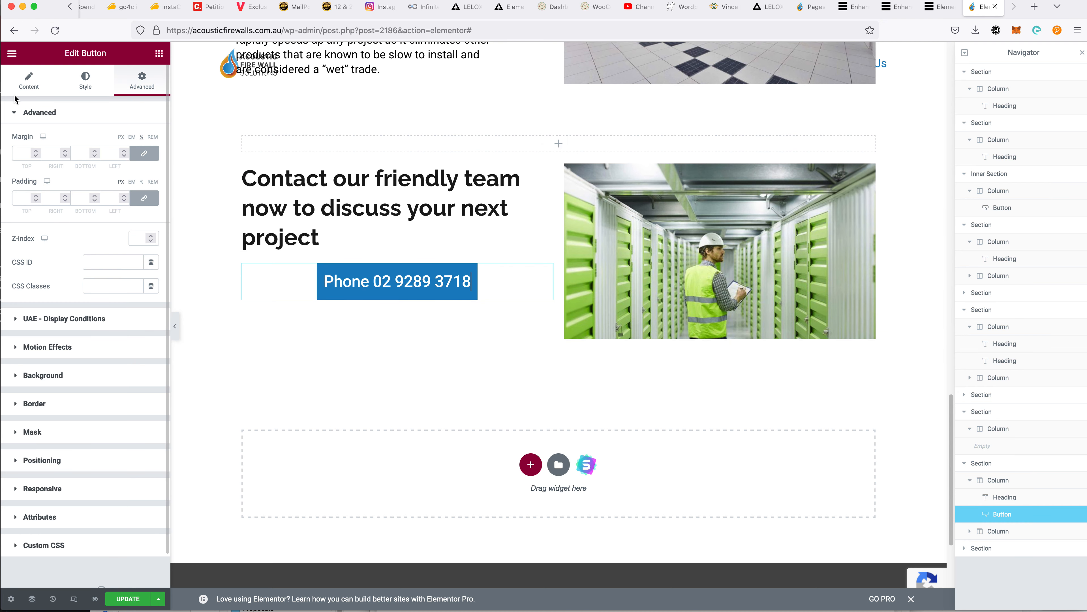
{"action": "left_click", "coordinate": [29, 81]}
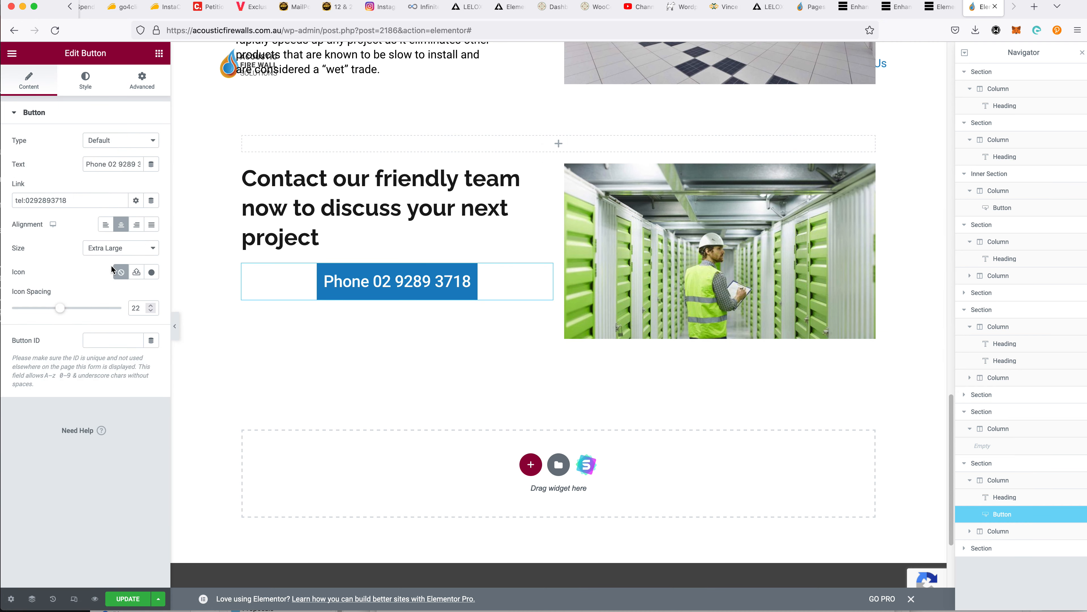
{"action": "left_click", "coordinate": [106, 225]}
{"action": "scroll", "coordinate": [180, 228], "scroll_direction": "up", "scroll_amount": 10}
{"action": "scroll", "coordinate": [280, 292], "scroll_direction": "up", "scroll_amount": 10}
{"action": "scroll", "coordinate": [403, 459], "scroll_direction": "down", "scroll_amount": 5}
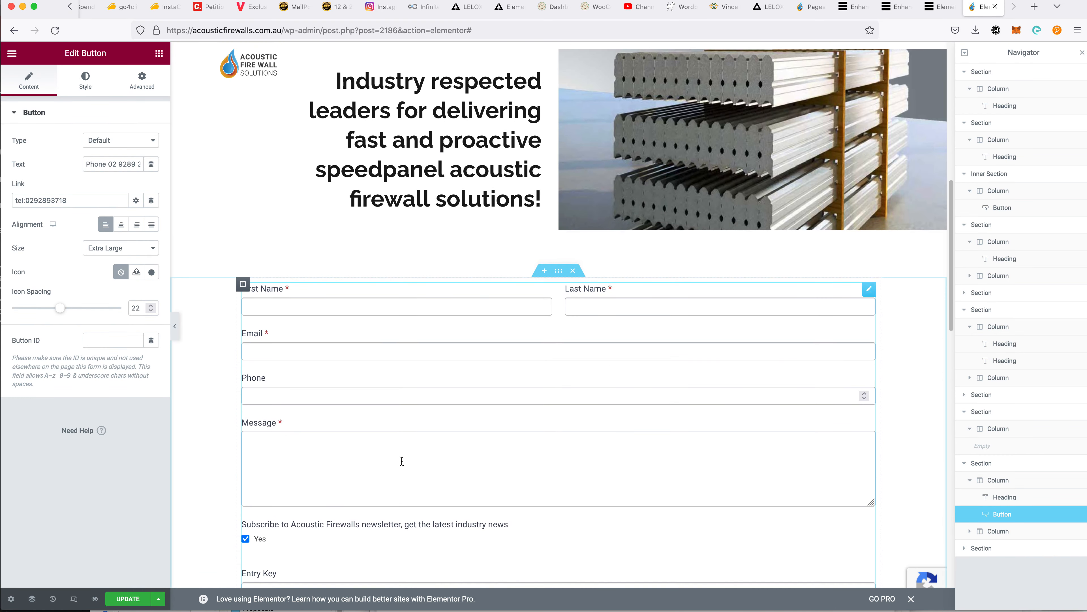
{"action": "scroll", "coordinate": [403, 458], "scroll_direction": "down", "scroll_amount": 10}
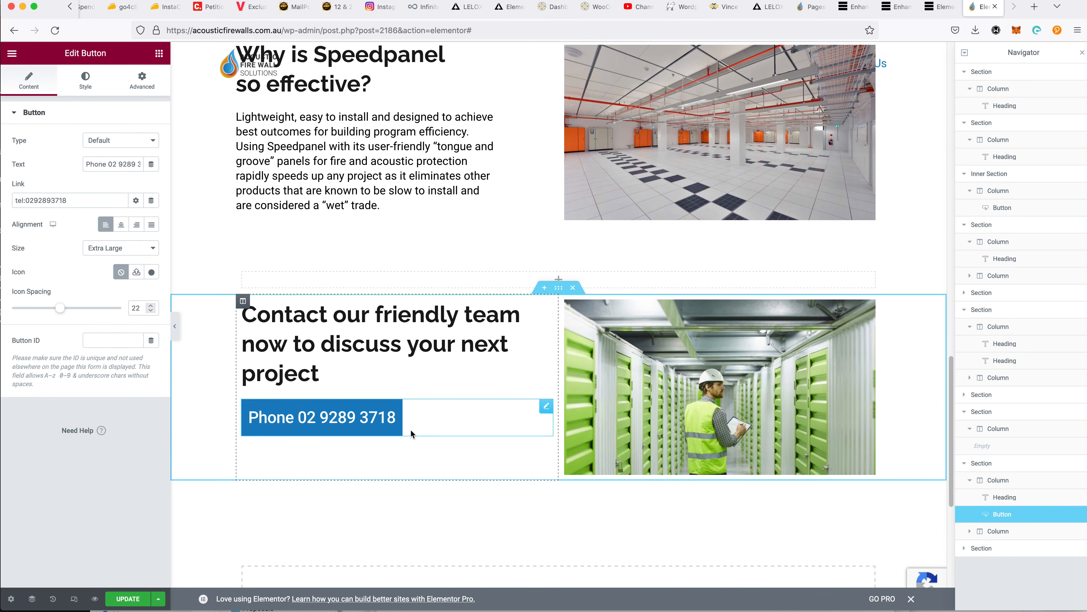
Right-align the "Contact our friendly team now to discuss your next project" heading
{"action": "left_click", "coordinate": [418, 339]}
{"action": "scroll", "coordinate": [541, 405], "scroll_direction": "up", "scroll_amount": 20}
{"action": "scroll", "coordinate": [535, 405], "scroll_direction": "down", "scroll_amount": 5}
{"action": "scroll", "coordinate": [530, 429], "scroll_direction": "down", "scroll_amount": 15}
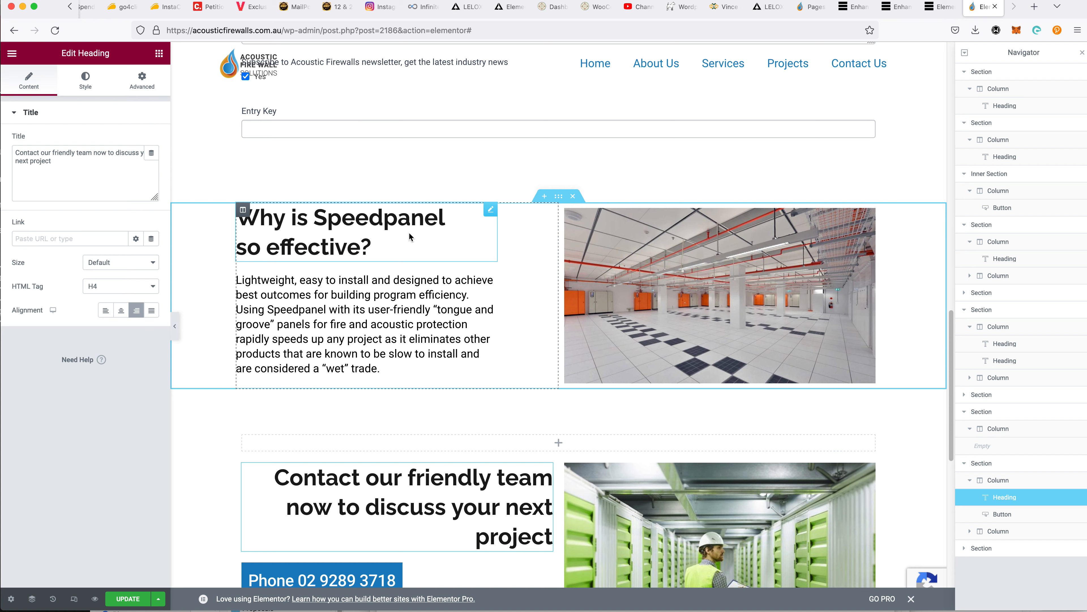
Right-align the "Why is Speedpanel so effective?" heading and the paragraph beneath it
{"action": "left_click", "coordinate": [410, 244]}
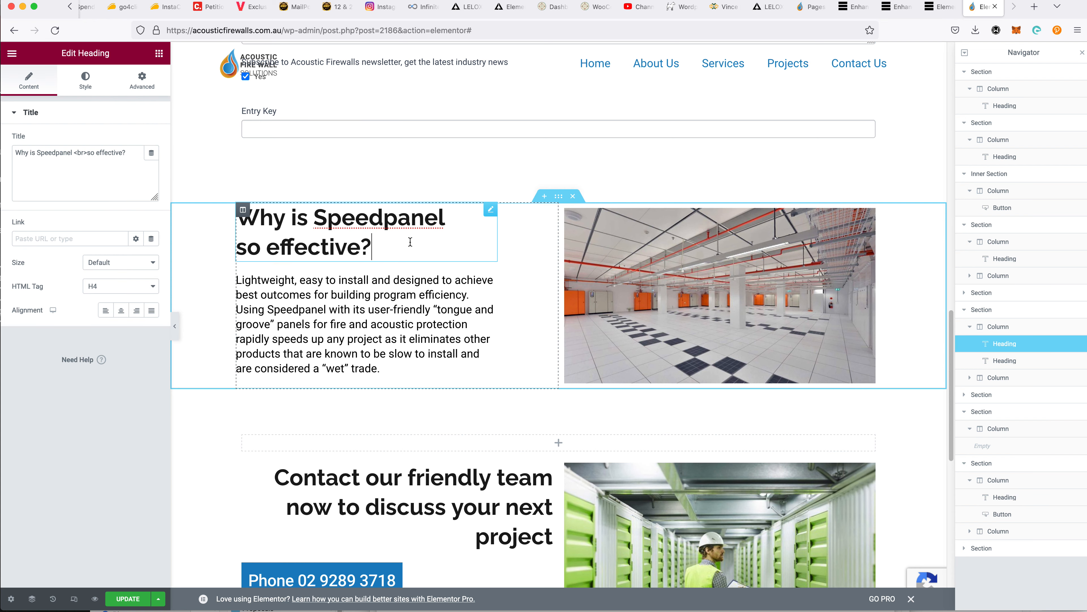
{"action": "left_click", "coordinate": [137, 310]}
{"action": "left_click", "coordinate": [443, 295]}
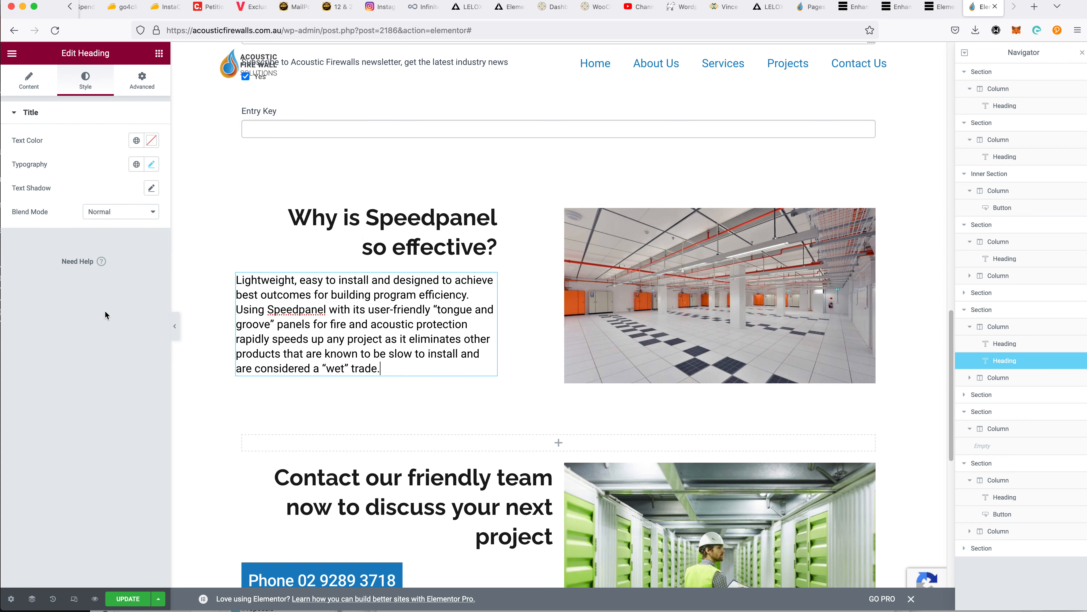
{"action": "left_click", "coordinate": [318, 286]}
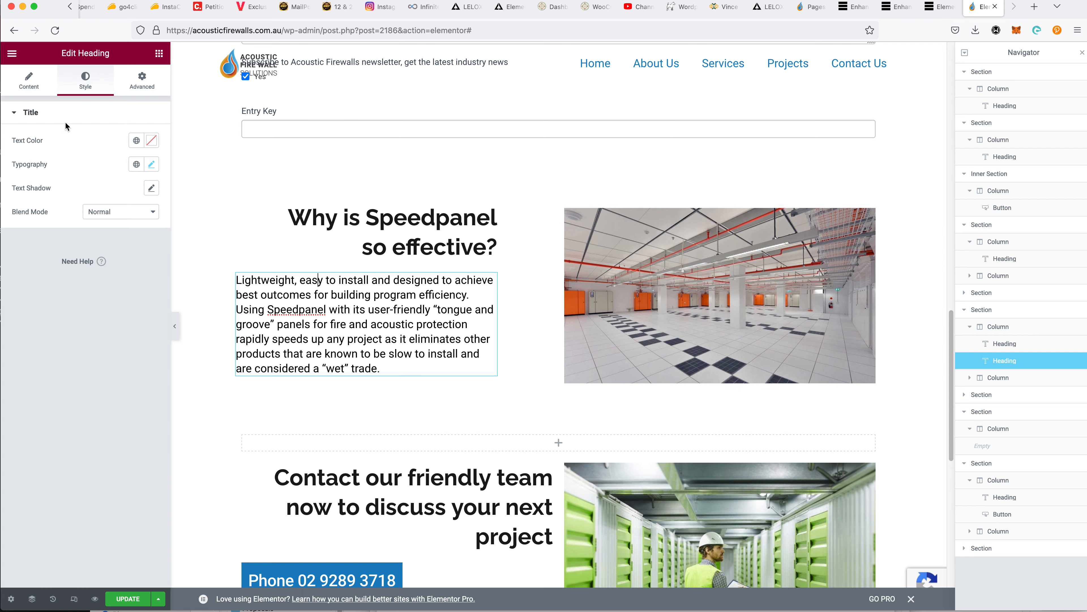
{"action": "left_click", "coordinate": [21, 86]}
{"action": "left_click", "coordinate": [140, 312]}
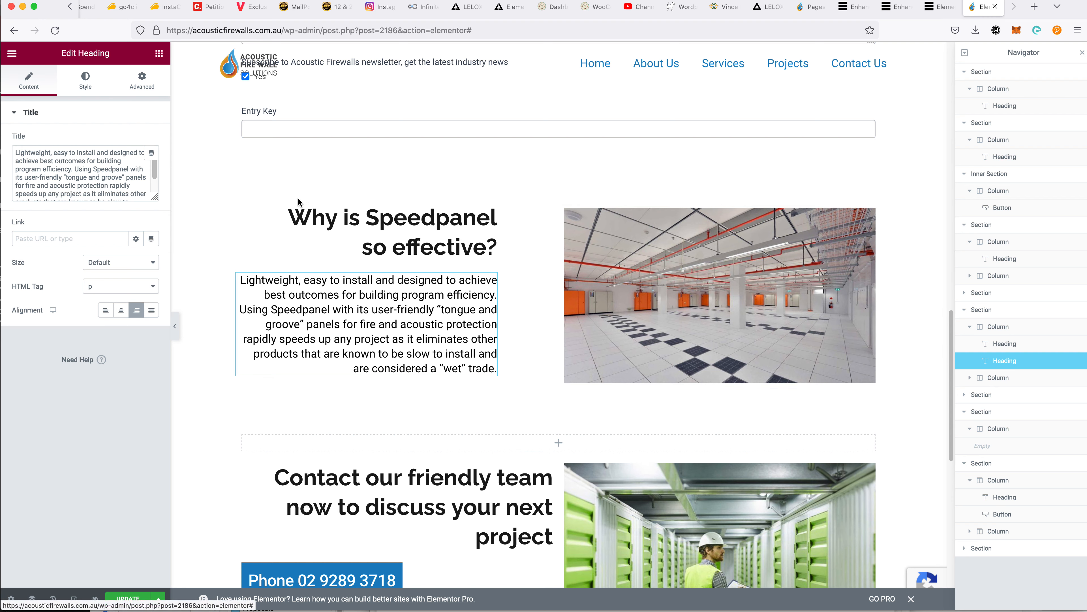
Set the padding of the "Why is Speedpanel so effective?" text column to 5% on the right and 15% on the left
{"action": "left_click", "coordinate": [242, 210]}
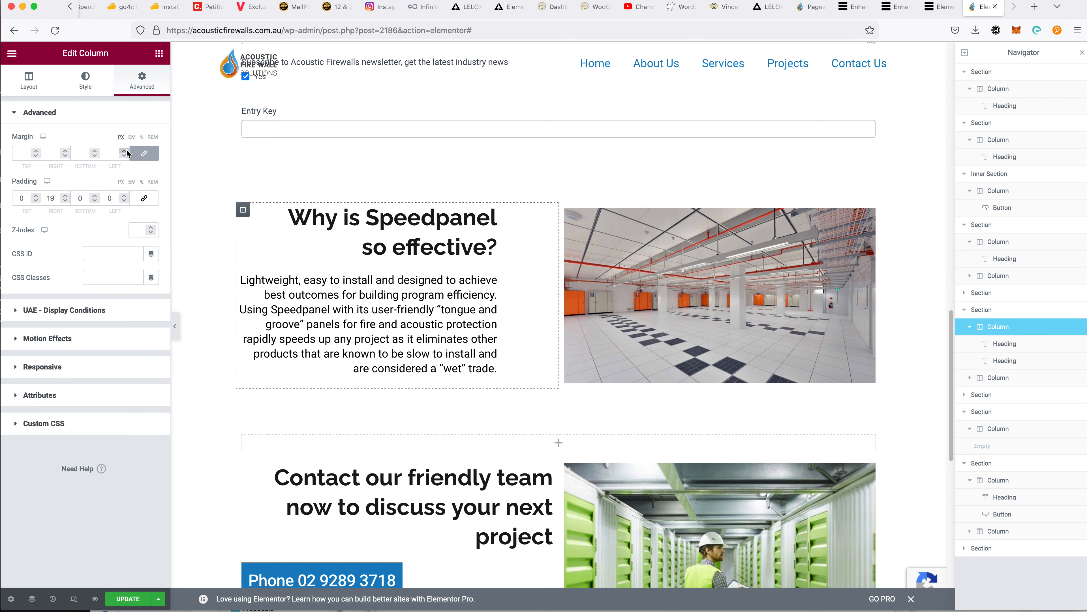
{"action": "double_click", "coordinate": [56, 197]}
{"action": "type", "text": "5"}
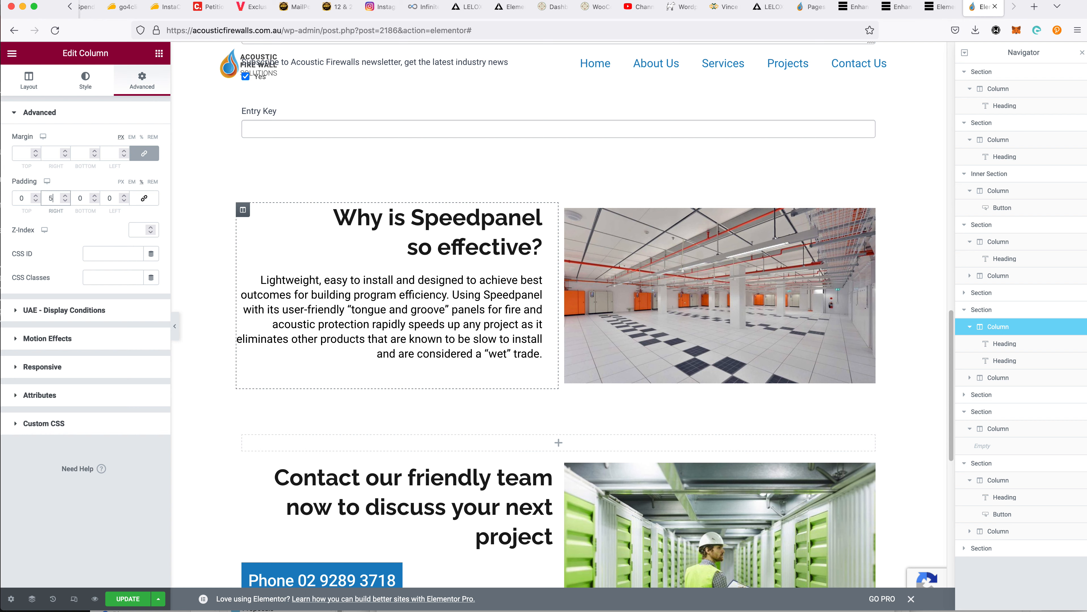
{"action": "left_click", "coordinate": [124, 201]}
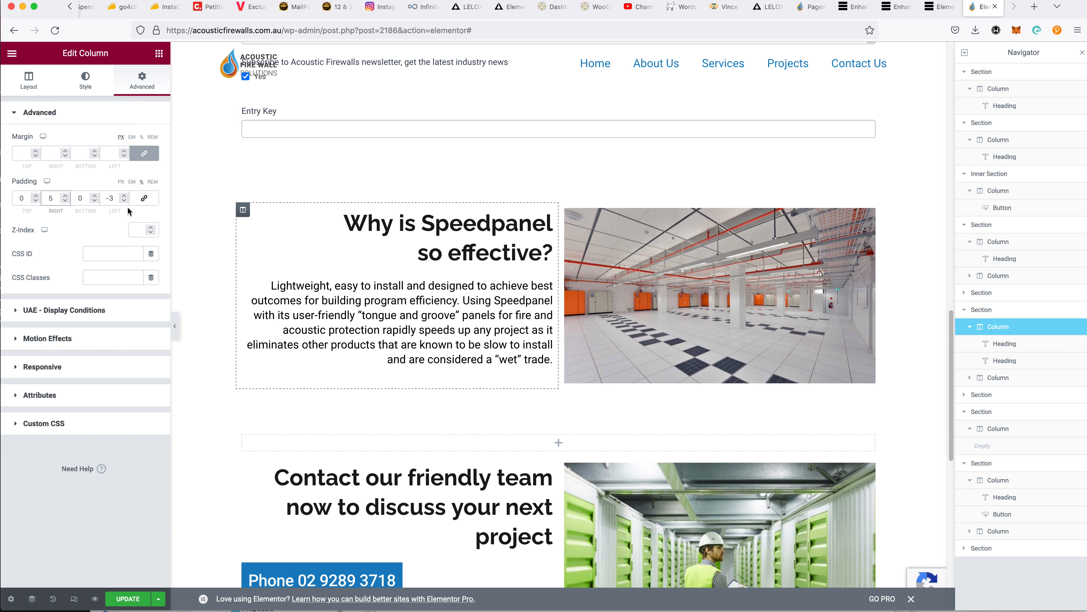
{"action": "left_click", "coordinate": [123, 196]}
{"action": "left_click", "coordinate": [123, 195]}
{"action": "left_click", "coordinate": [122, 195]}
{"action": "left_click", "coordinate": [123, 196]}
{"action": "left_click", "coordinate": [122, 195]}
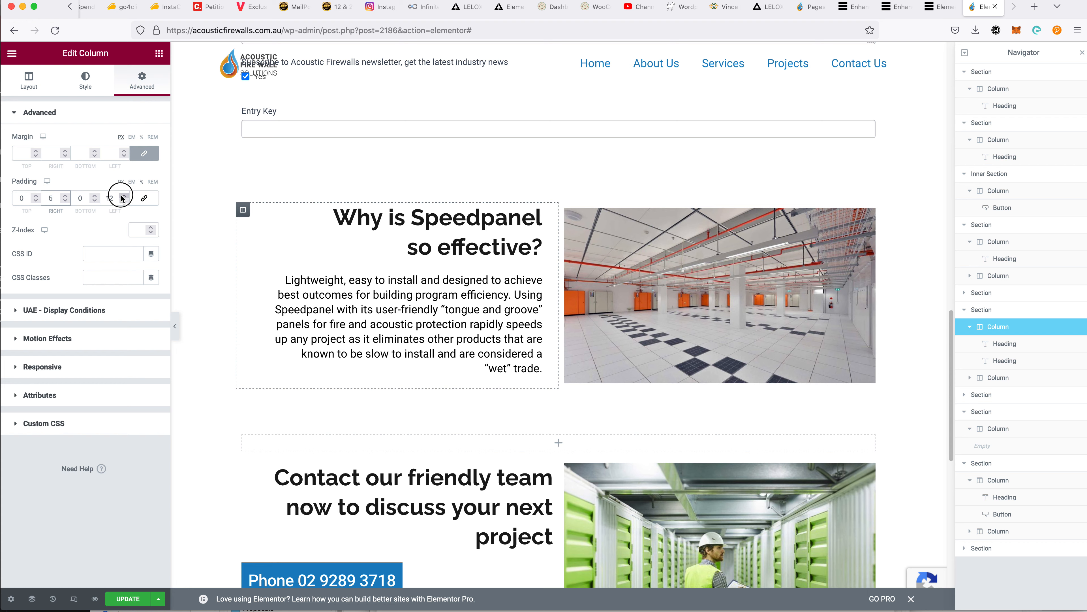
{"action": "left_click", "coordinate": [123, 195]}
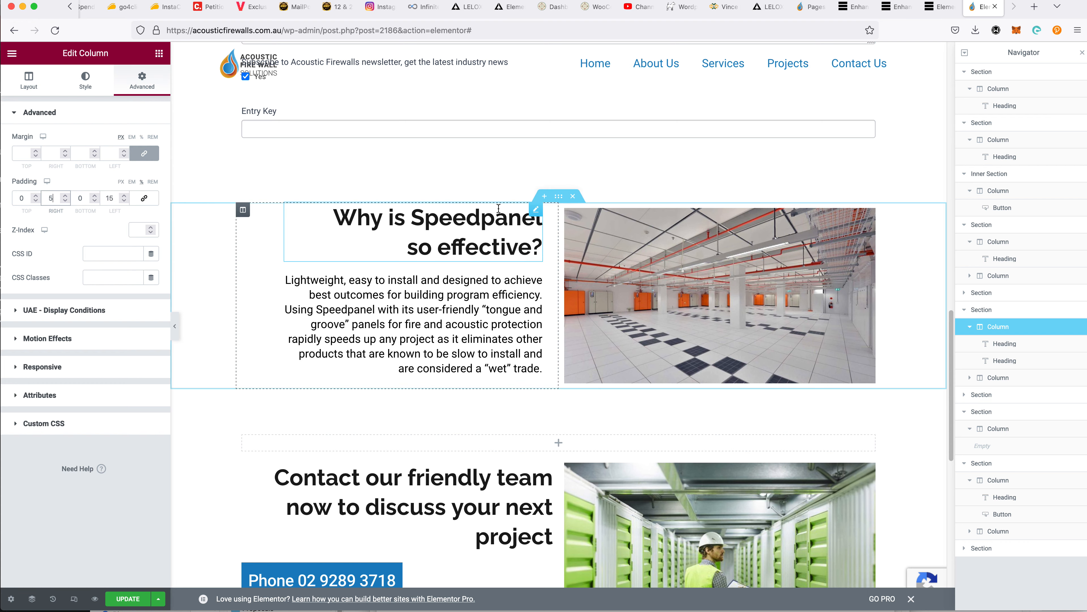
Check the "Industry respected leaders" column's margins and set the "Why is Speedpanel so effective?" section's columns gap to Wider
{"action": "scroll", "coordinate": [497, 195], "scroll_direction": "up", "scroll_amount": 10}
{"action": "scroll", "coordinate": [554, 370], "scroll_direction": "up", "scroll_amount": 3}
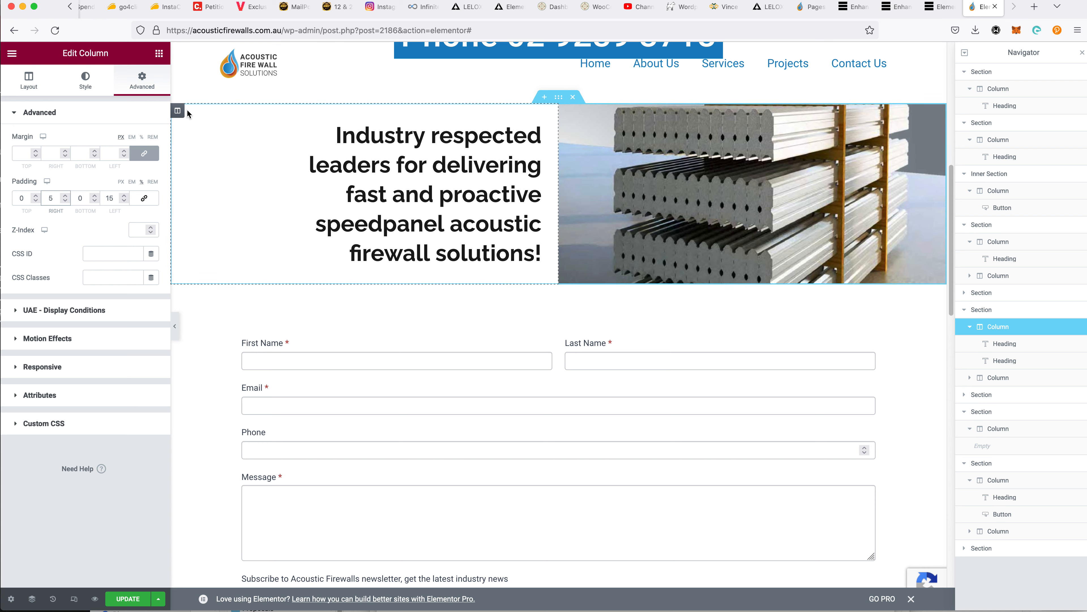
{"action": "left_click", "coordinate": [177, 110]}
{"action": "left_click", "coordinate": [134, 73]}
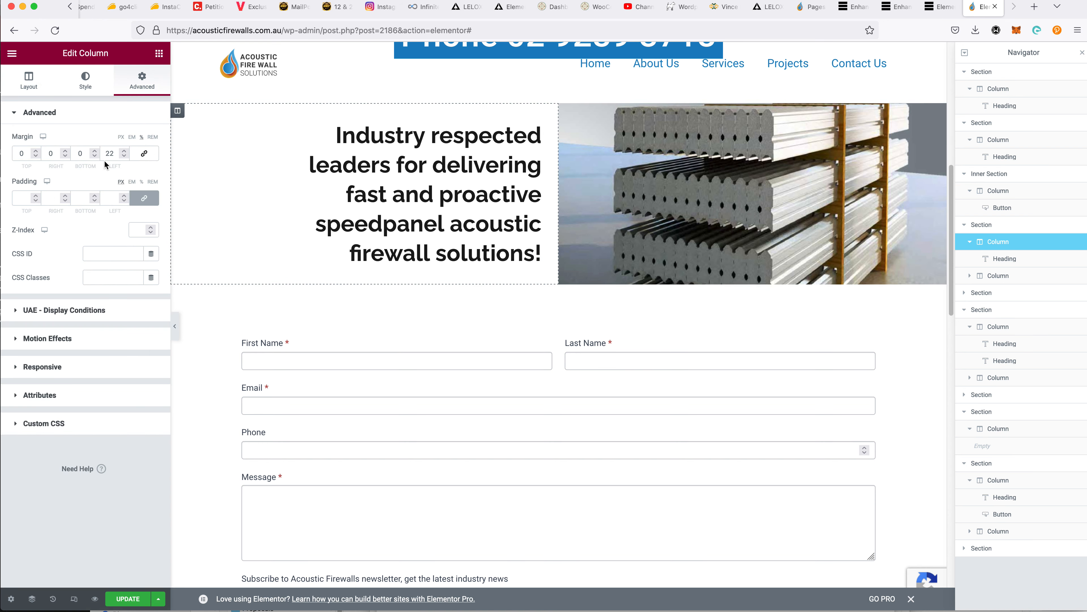
{"action": "scroll", "coordinate": [557, 317], "scroll_direction": "down", "scroll_amount": 10}
{"action": "left_click", "coordinate": [558, 278]}
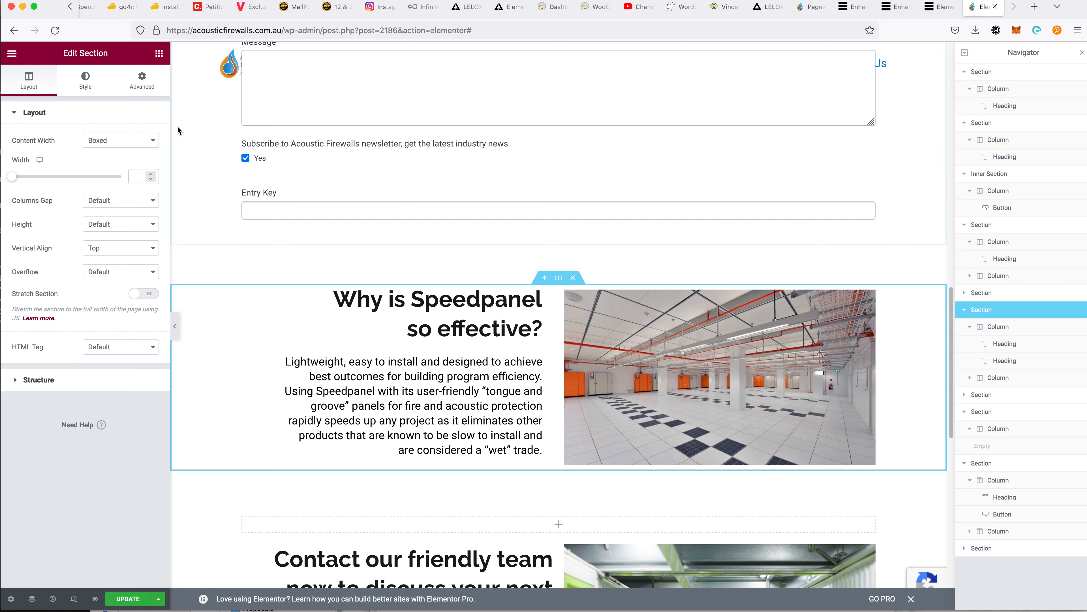
{"action": "left_click", "coordinate": [124, 200]}
{"action": "left_click", "coordinate": [125, 258]}
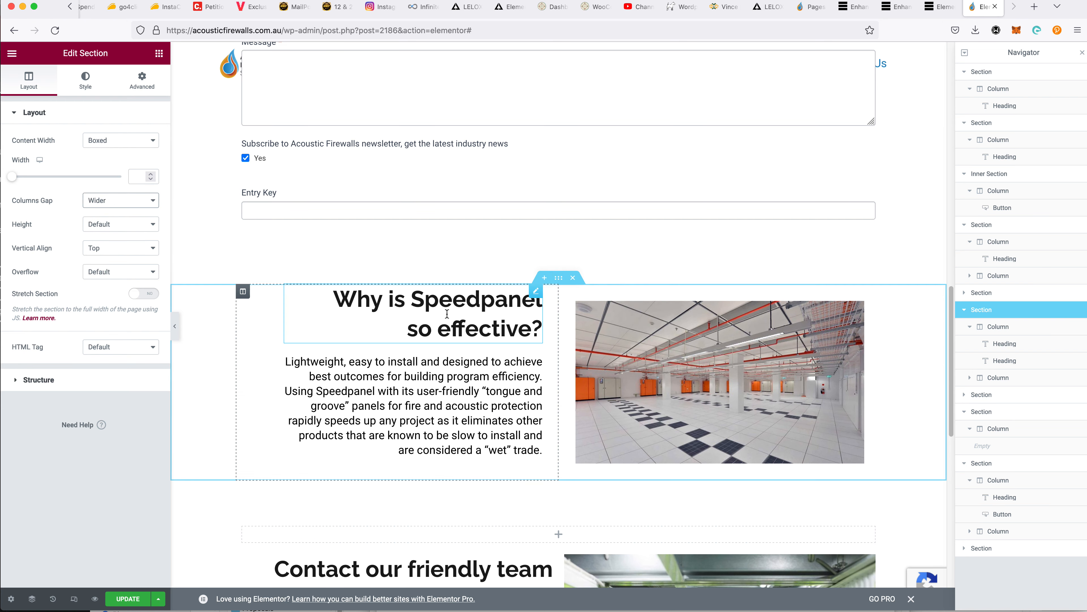
Set the padding of the "Why is Speedpanel so effective?" text column to 0% on the right and 20% on the left
{"action": "left_click", "coordinate": [243, 291]}
{"action": "left_click", "coordinate": [142, 80]}
{"action": "left_click", "coordinate": [51, 198]}
{"action": "type", "text": "0"}
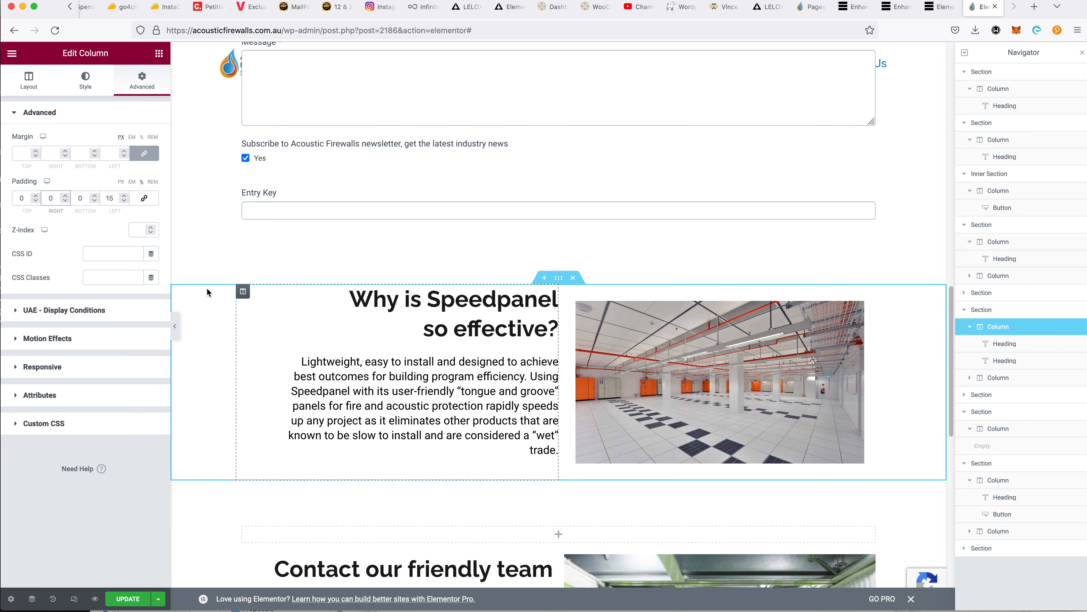
{"action": "left_click", "coordinate": [124, 196]}
{"action": "left_click", "coordinate": [125, 196]}
{"action": "left_click", "coordinate": [124, 196]}
{"action": "left_click", "coordinate": [125, 196]}
{"action": "left_click", "coordinate": [125, 195]}
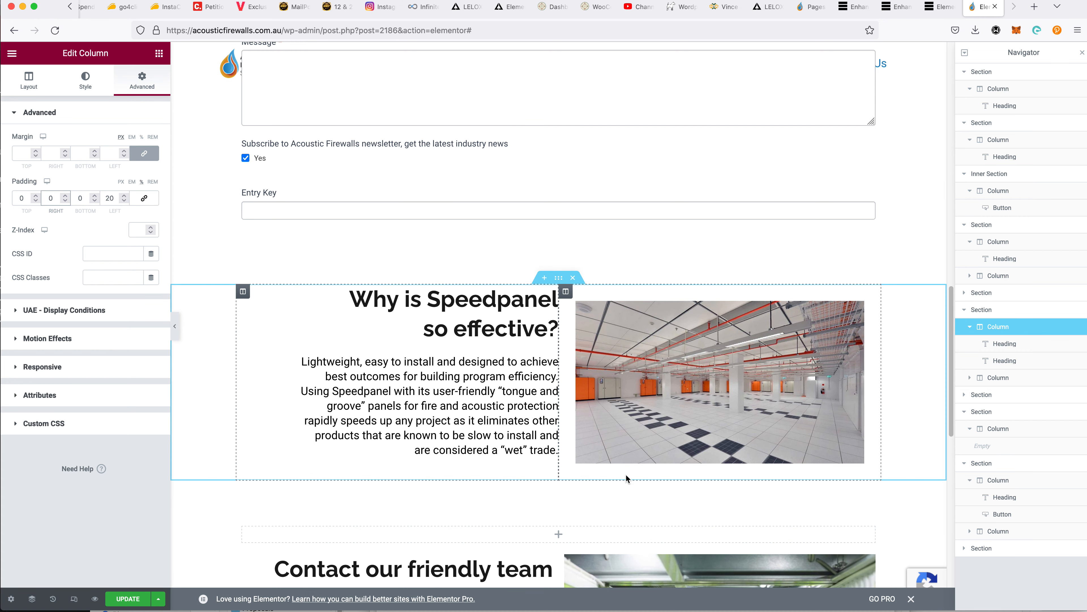
Set the contact section's columns gap to Wider and right-align its phone button
{"action": "scroll", "coordinate": [625, 473], "scroll_direction": "down", "scroll_amount": 3}
{"action": "left_click", "coordinate": [561, 406]}
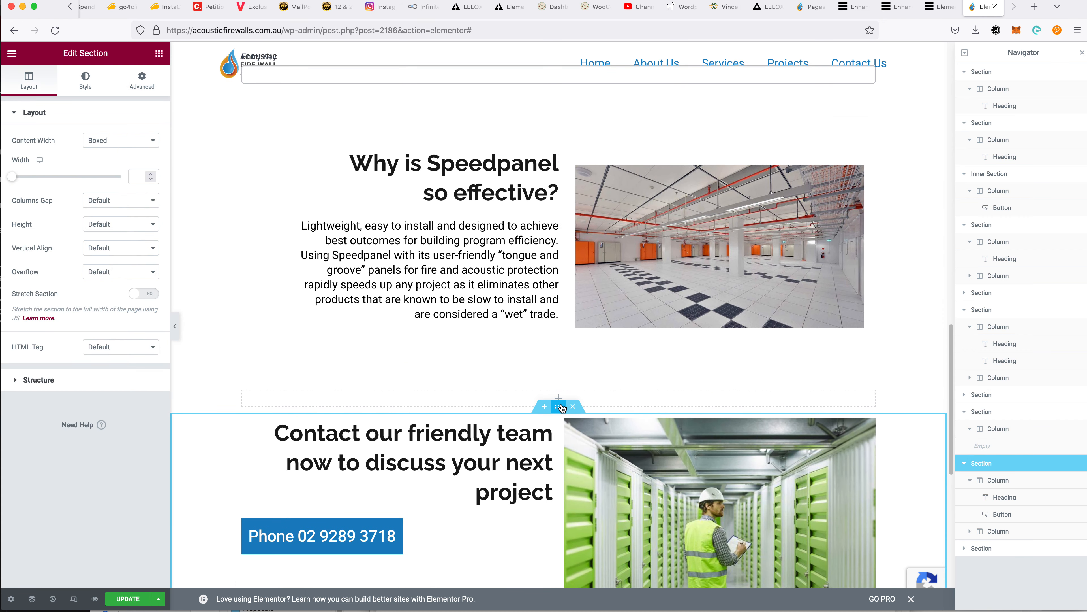
{"action": "left_click", "coordinate": [100, 209]}
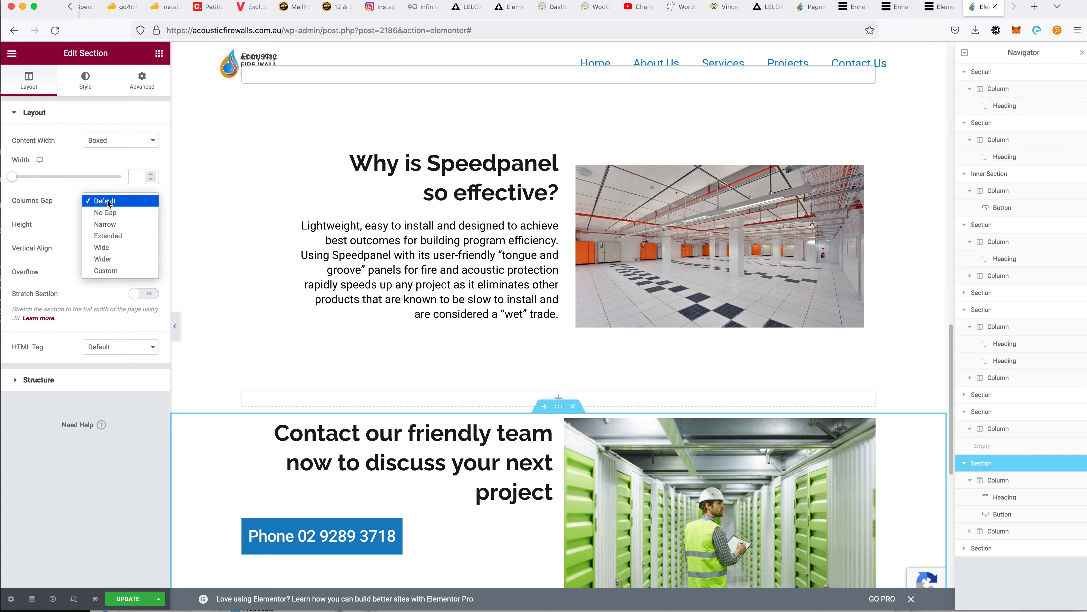
{"action": "left_click", "coordinate": [118, 259]}
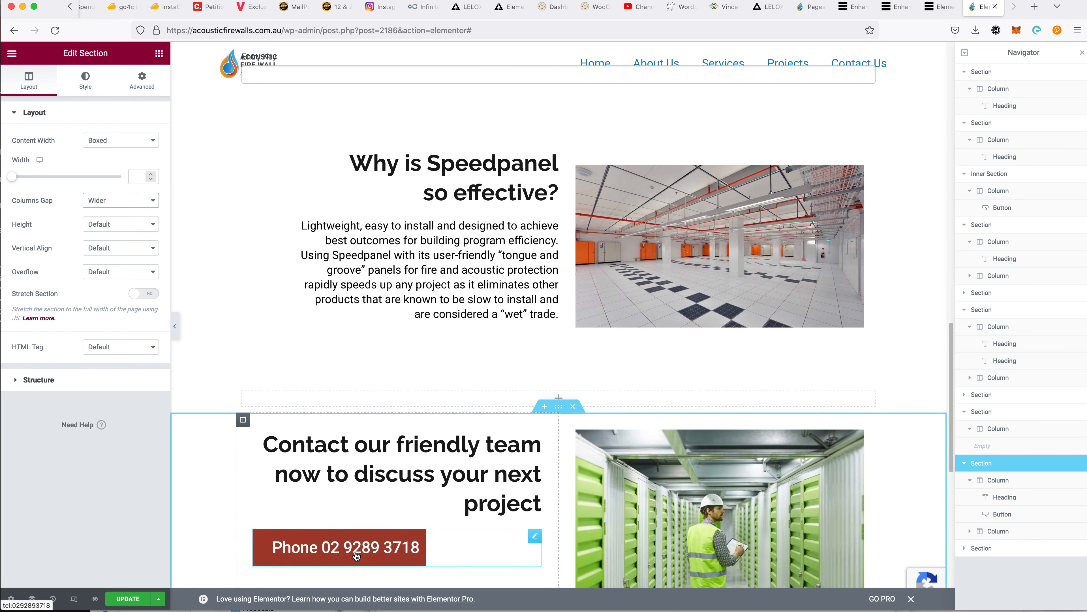
{"action": "left_click", "coordinate": [338, 547]}
{"action": "left_click", "coordinate": [136, 224]}
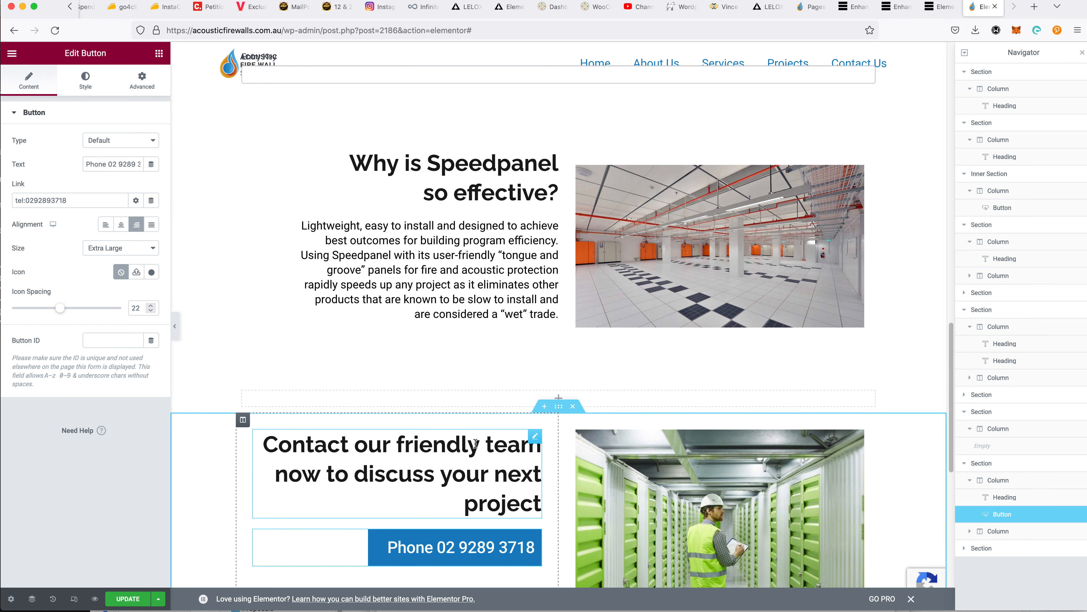
Set the contact text column's padding to 0 on all sides and unlink its margin and padding values
{"action": "left_click", "coordinate": [558, 406]}
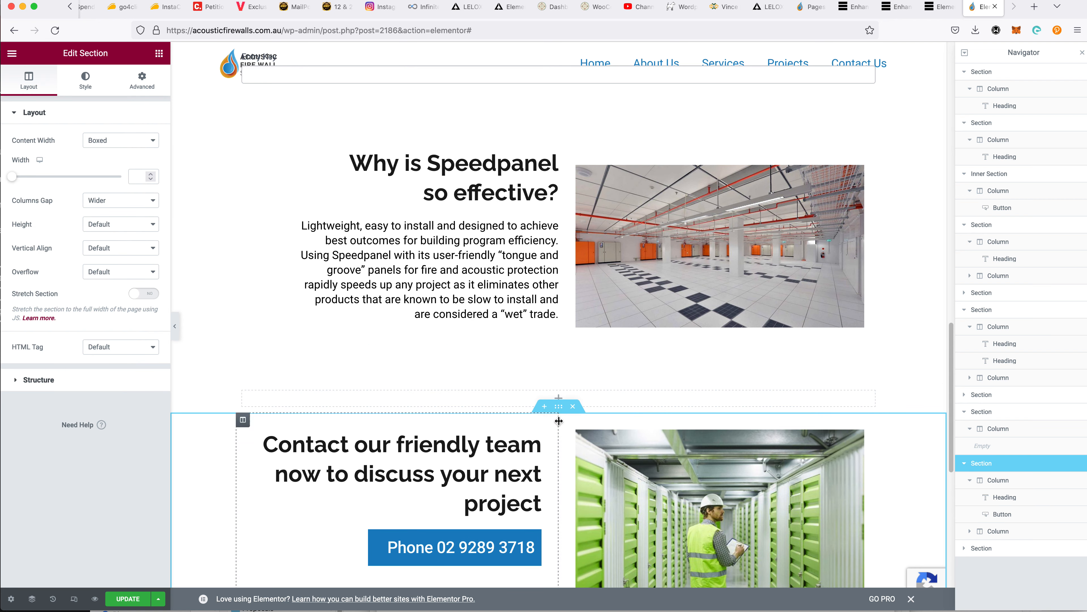
{"action": "left_click", "coordinate": [242, 419]}
{"action": "left_click", "coordinate": [141, 78]}
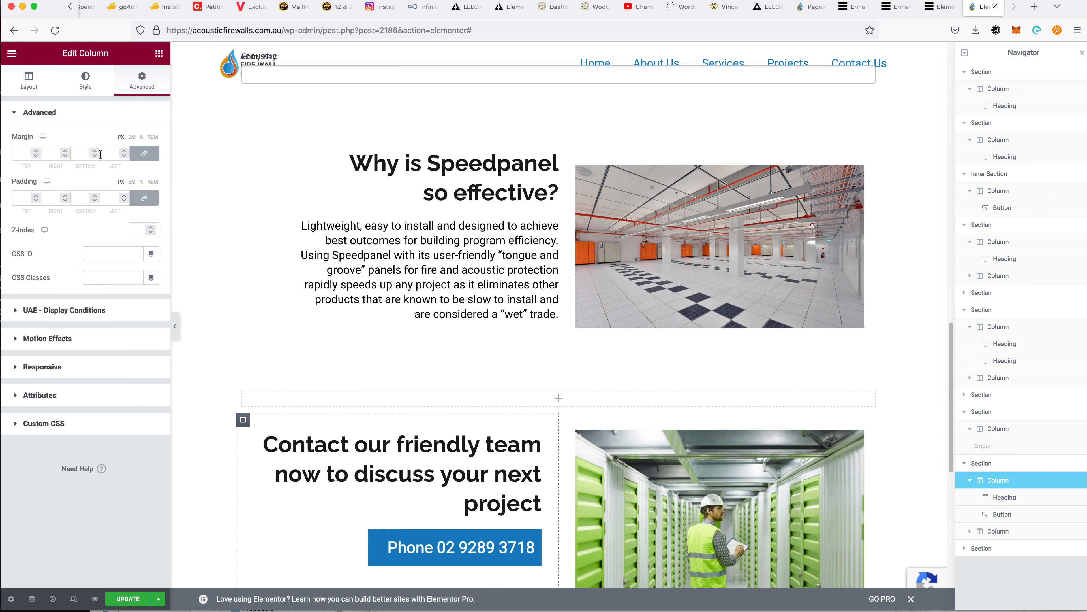
{"action": "left_click", "coordinate": [109, 151]}
{"action": "type", "text": "0"}
{"action": "left_click", "coordinate": [110, 198]}
{"action": "type", "text": "0"}
{"action": "left_click", "coordinate": [144, 198]}
{"action": "left_click", "coordinate": [140, 153]}
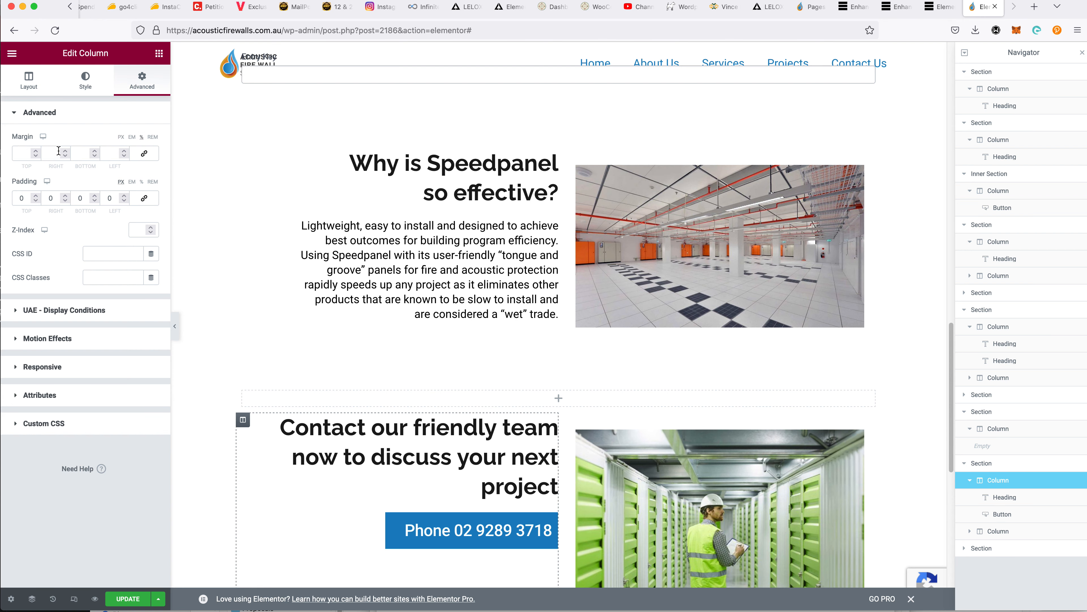
Set the contact text column's left margin to 15%, with the other margins at 0
{"action": "left_click", "coordinate": [124, 150]}
{"action": "left_click", "coordinate": [124, 151]}
{"action": "left_click", "coordinate": [124, 151]}
{"action": "left_click", "coordinate": [124, 150]}
{"action": "left_click", "coordinate": [124, 151]}
{"action": "left_click", "coordinate": [124, 151]}
{"action": "left_click", "coordinate": [124, 151]}
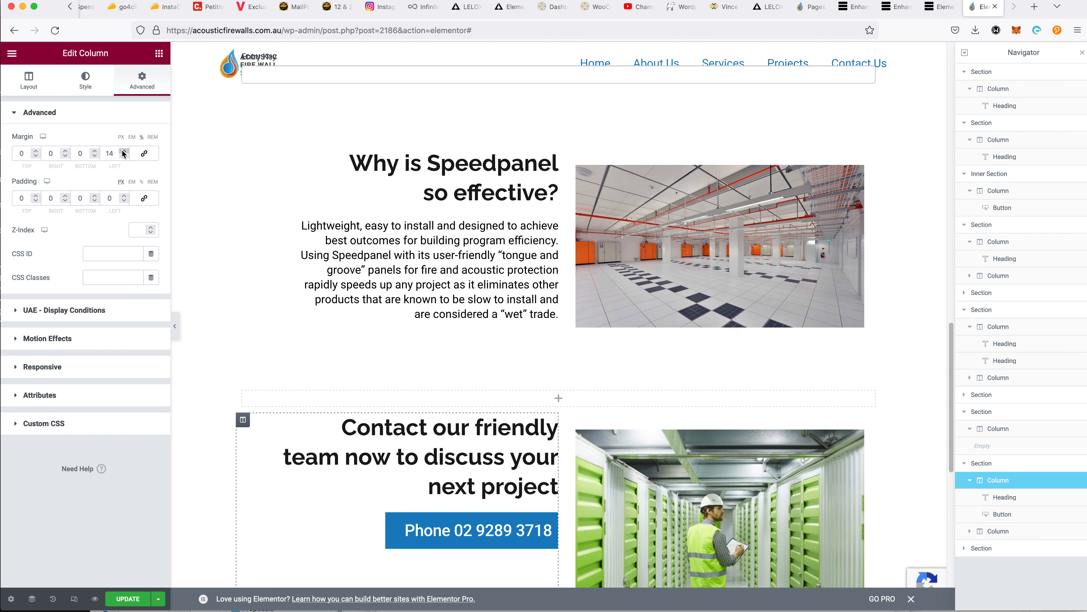
{"action": "left_click", "coordinate": [123, 151]}
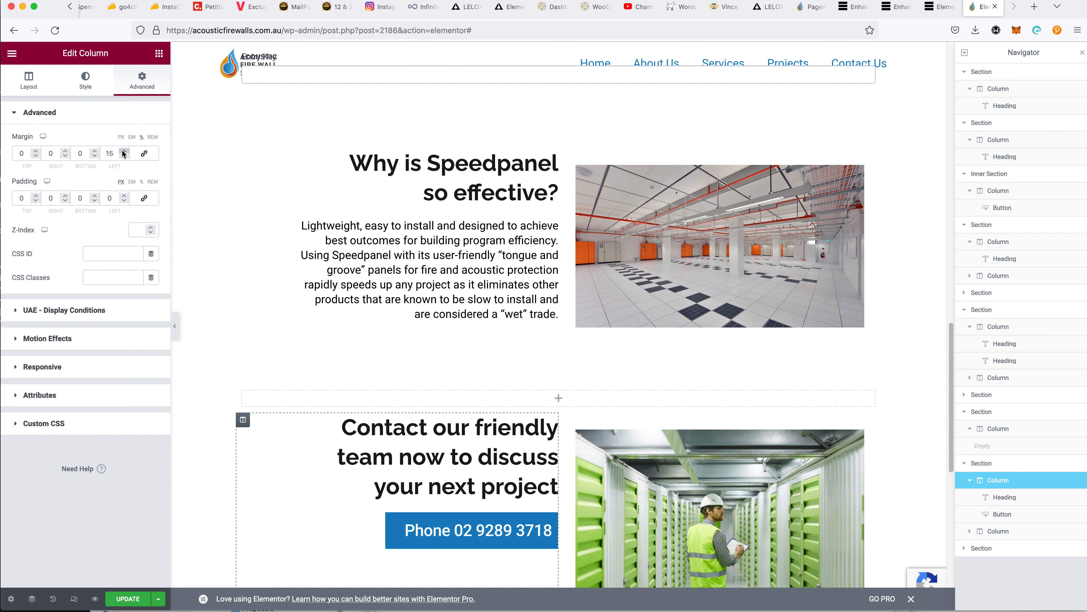
Unlink the lower phone button's margins and set its top margin to 7% to space it from the contact heading
{"action": "left_click", "coordinate": [510, 527]}
{"action": "left_click", "coordinate": [142, 79]}
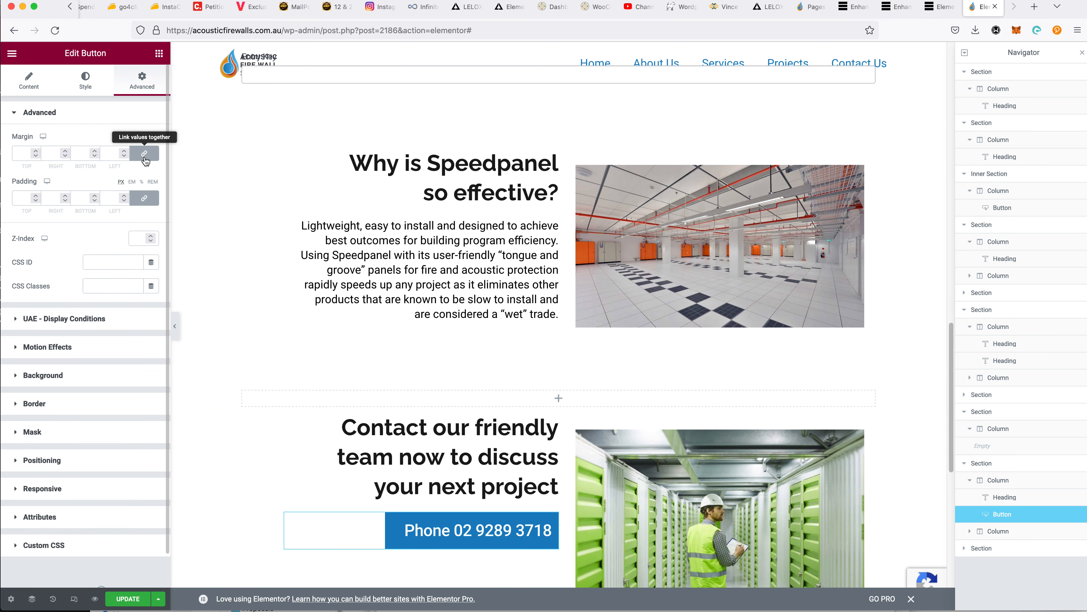
{"action": "left_click", "coordinate": [144, 153]}
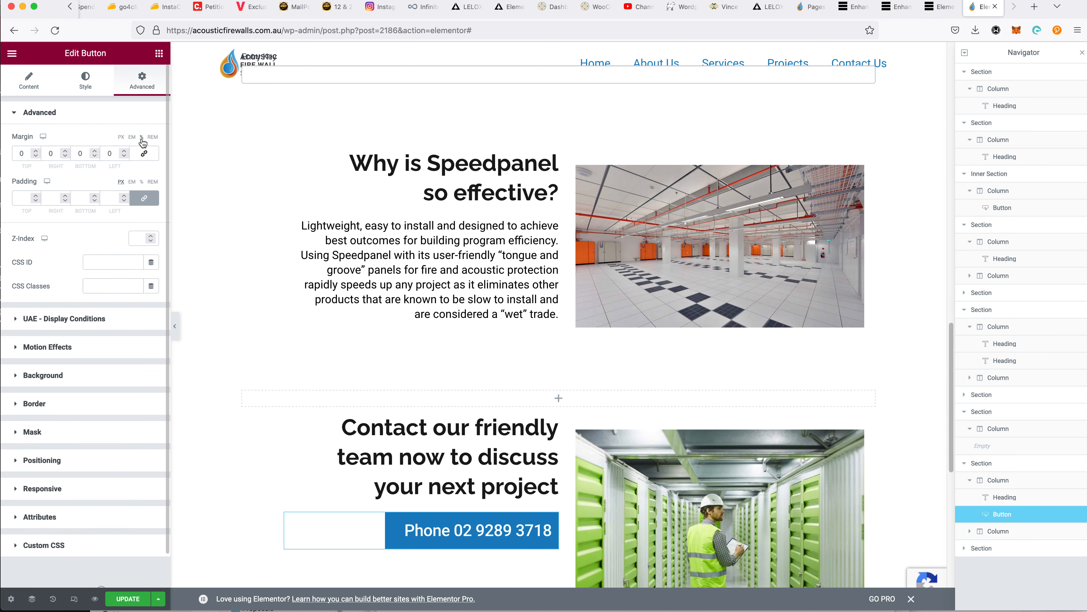
{"action": "left_click", "coordinate": [35, 152]}
{"action": "left_click", "coordinate": [36, 151]}
{"action": "left_click", "coordinate": [35, 152]}
{"action": "left_click", "coordinate": [36, 151]}
{"action": "left_click", "coordinate": [36, 151]}
{"action": "left_click", "coordinate": [35, 152]}
{"action": "left_click", "coordinate": [36, 151]}
{"action": "scroll", "coordinate": [409, 496], "scroll_direction": "down", "scroll_amount": 3}
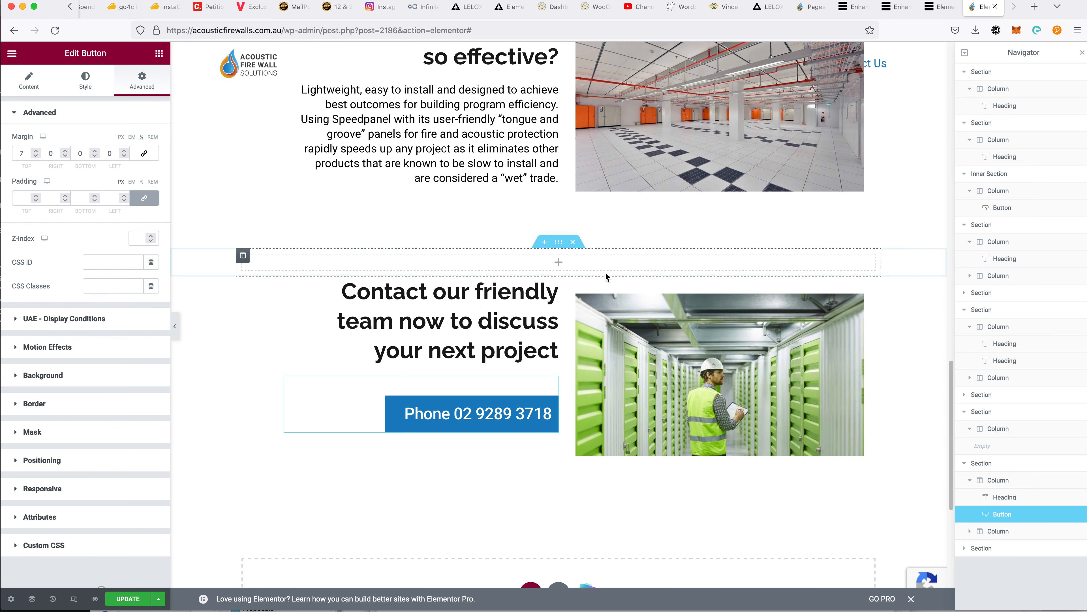
Compare the page's section layouts and set the "Why is Speedpanel so effective?" section's vertical alignment to Middle
{"action": "scroll", "coordinate": [633, 324], "scroll_direction": "up", "scroll_amount": 5}
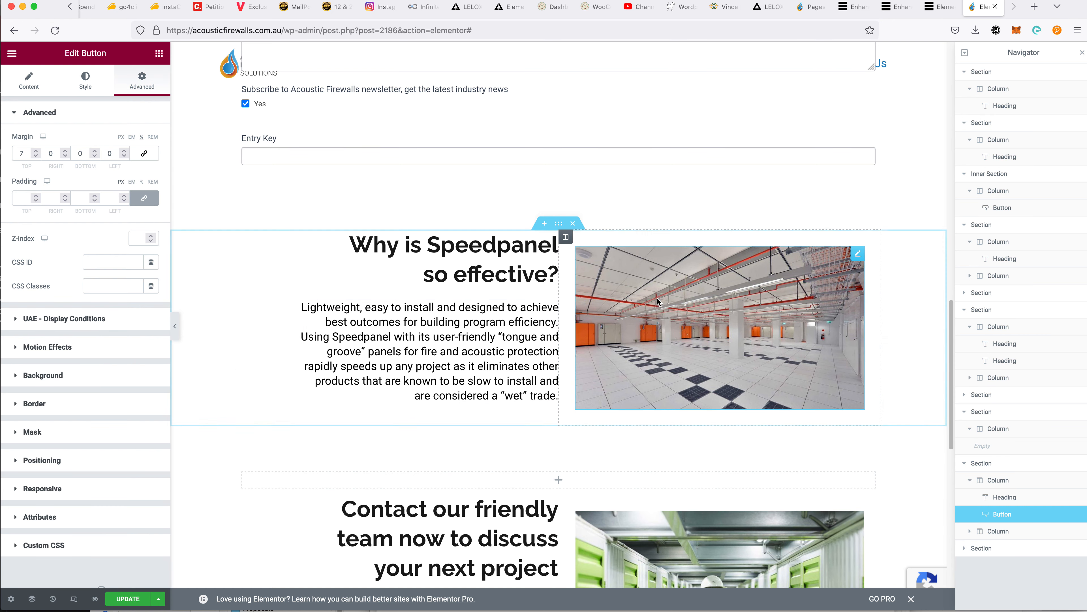
{"action": "scroll", "coordinate": [722, 298], "scroll_direction": "up", "scroll_amount": 8}
{"action": "scroll", "coordinate": [722, 298], "scroll_direction": "up", "scroll_amount": 4}
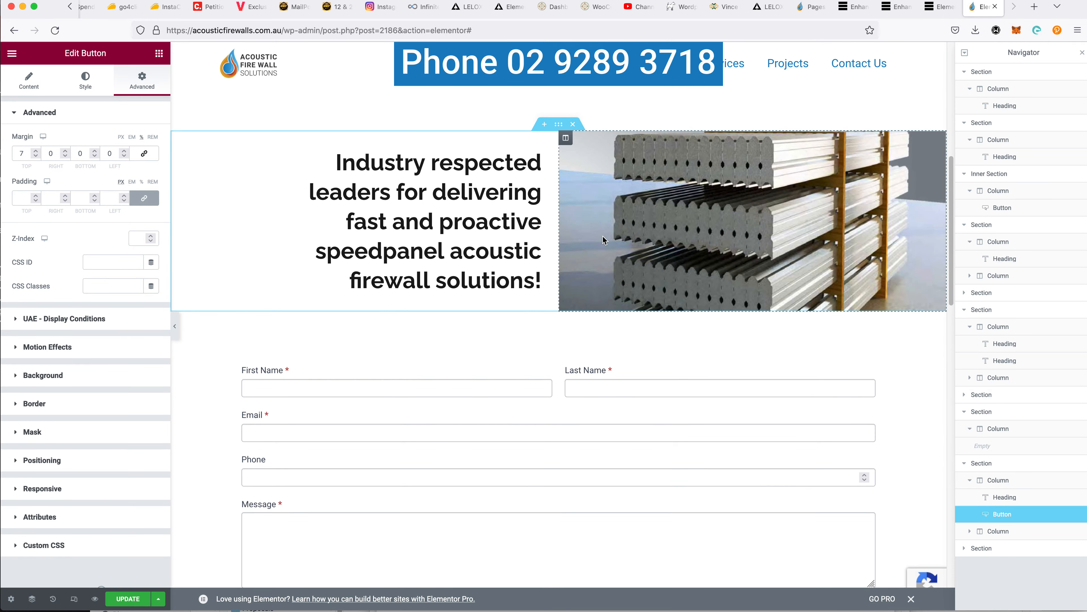
{"action": "scroll", "coordinate": [443, 485], "scroll_direction": "up", "scroll_amount": 4}
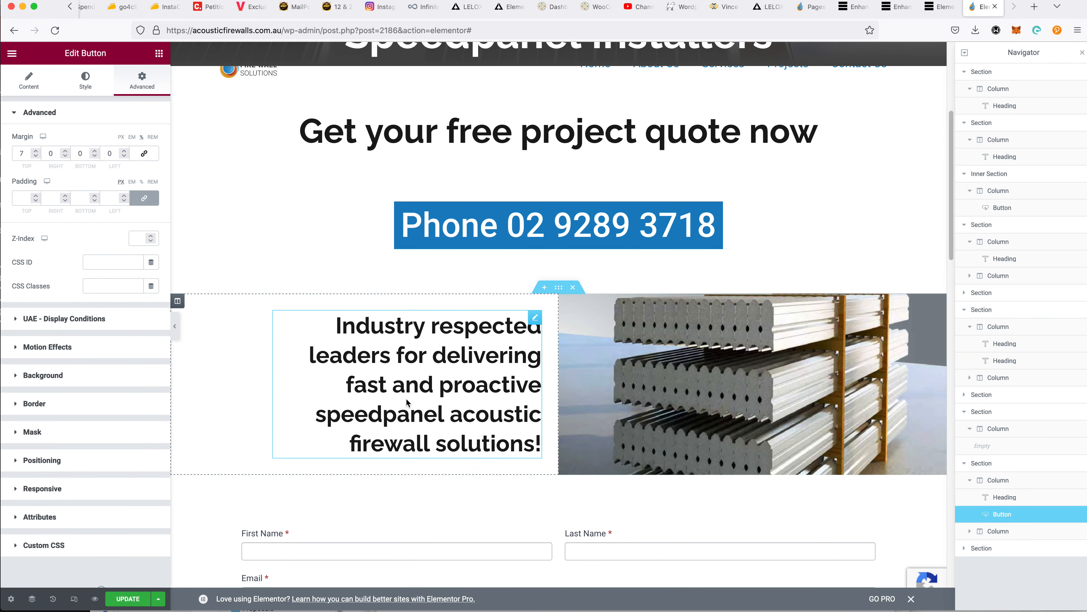
{"action": "scroll", "coordinate": [445, 483], "scroll_direction": "down", "scroll_amount": 5}
{"action": "scroll", "coordinate": [450, 479], "scroll_direction": "down", "scroll_amount": 8}
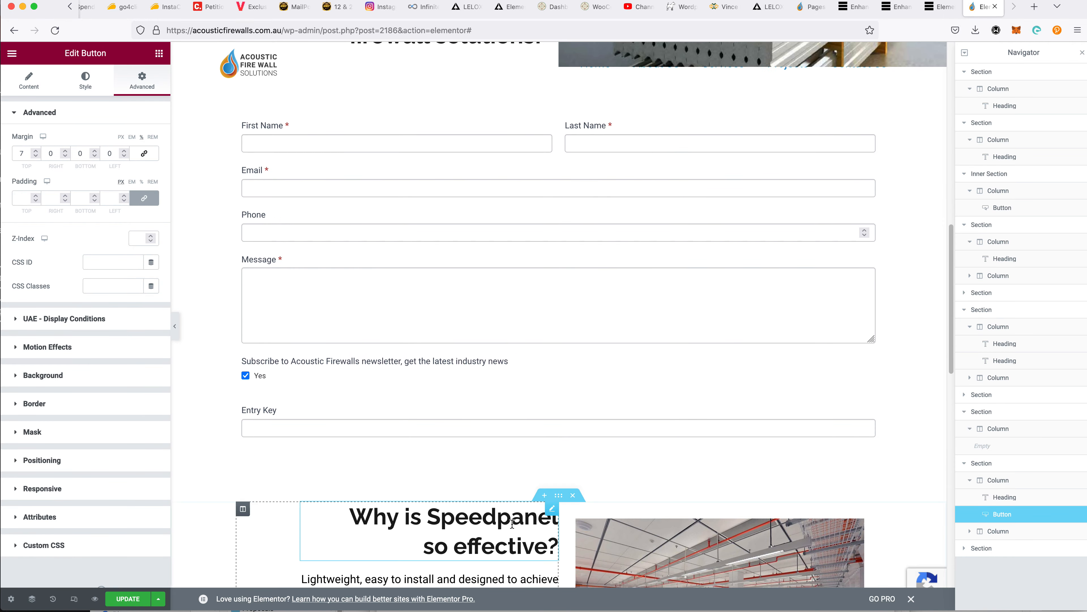
{"action": "left_click", "coordinate": [558, 362]}
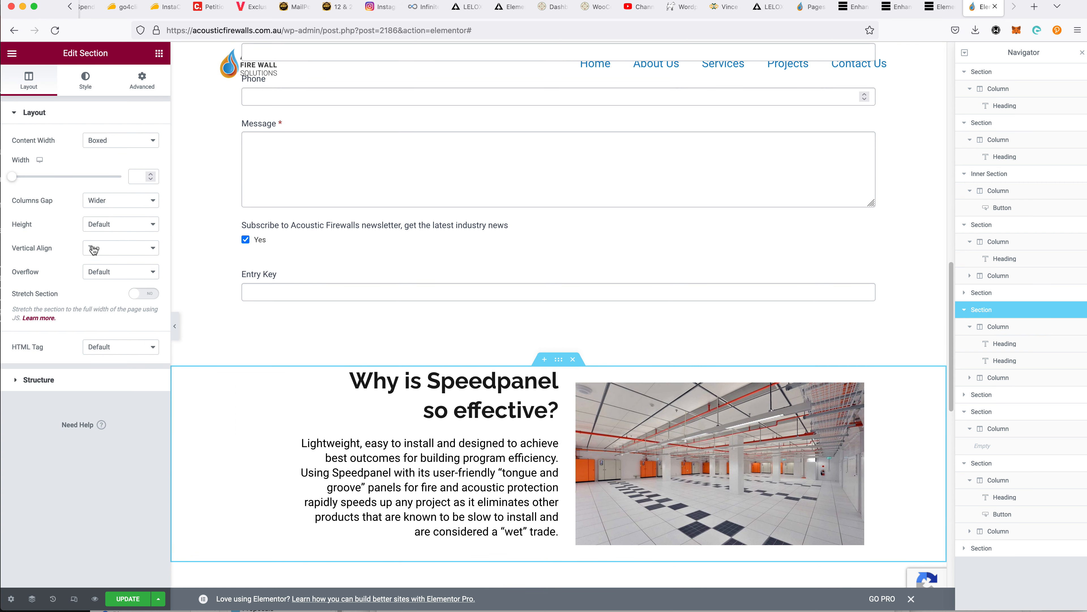
{"action": "left_click", "coordinate": [121, 250]}
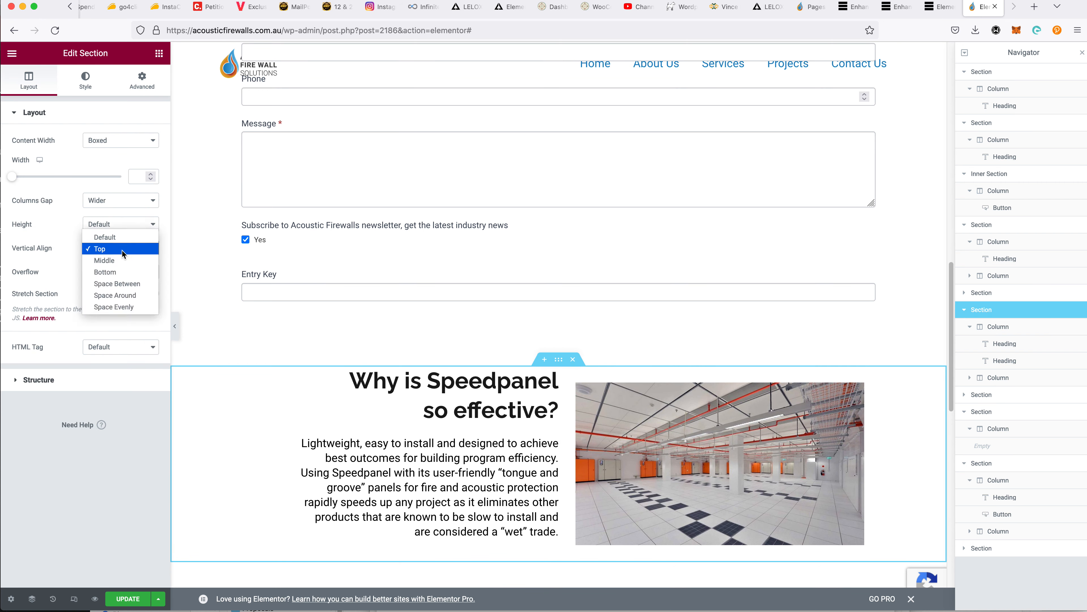
{"action": "left_click", "coordinate": [122, 261]}
{"action": "scroll", "coordinate": [275, 352], "scroll_direction": "down", "scroll_amount": 5}
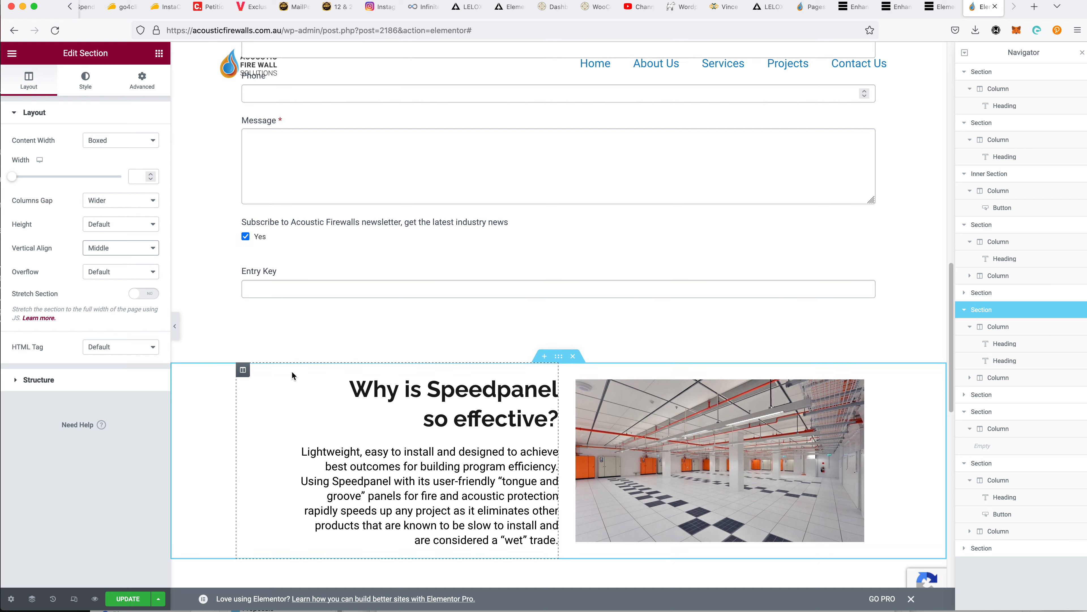
Set the vertical alignment of the "Contact our friendly team" section to Middle
{"action": "left_click", "coordinate": [558, 434]}
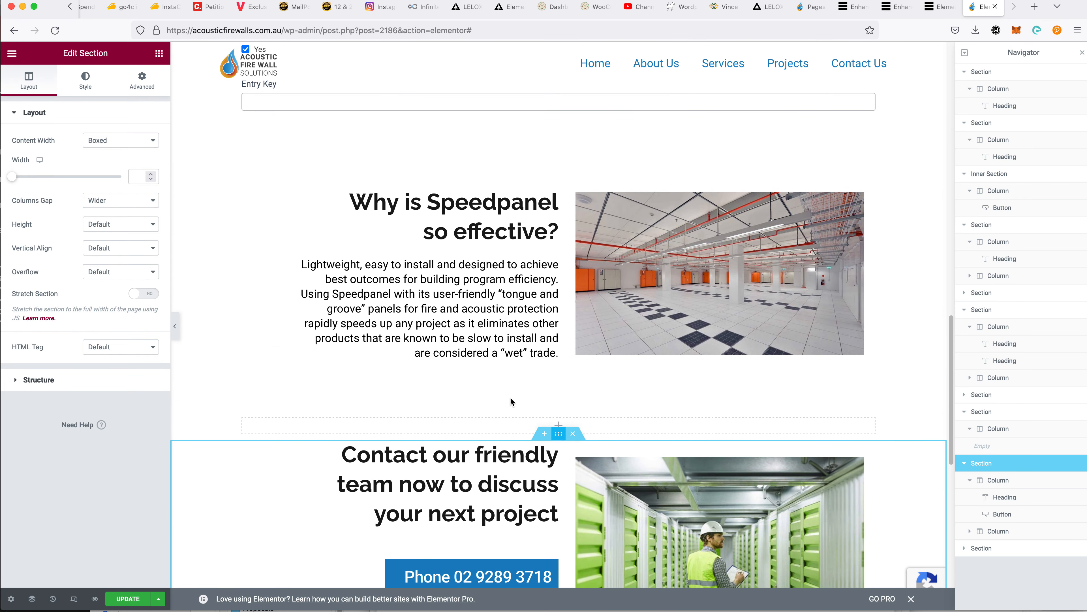
{"action": "left_click", "coordinate": [117, 248]}
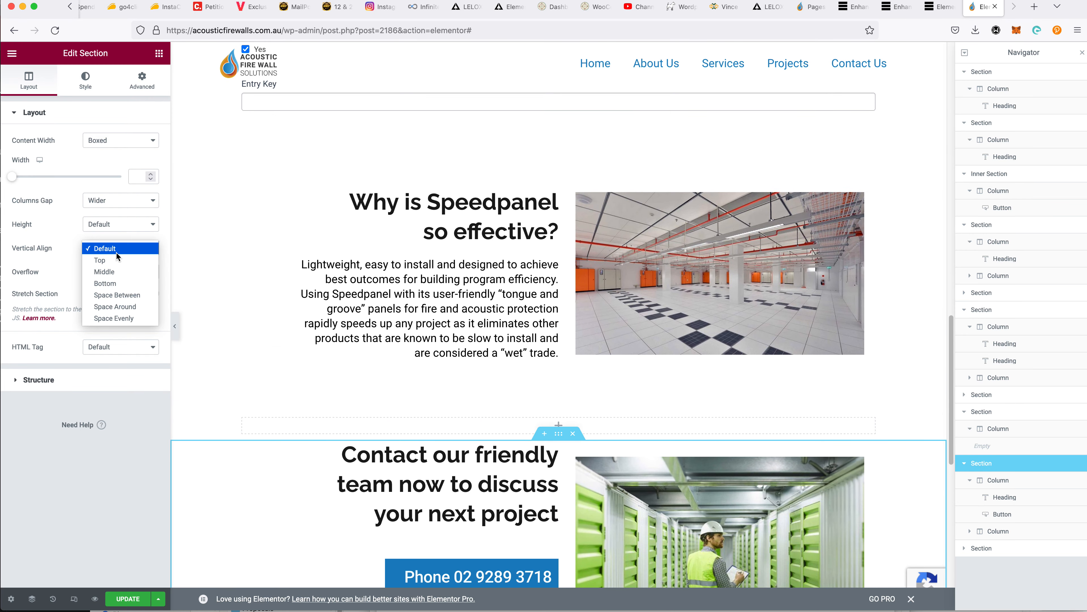
{"action": "left_click", "coordinate": [119, 272]}
{"action": "scroll", "coordinate": [373, 351], "scroll_direction": "down", "scroll_amount": 6}
{"action": "scroll", "coordinate": [376, 350], "scroll_direction": "down", "scroll_amount": 3}
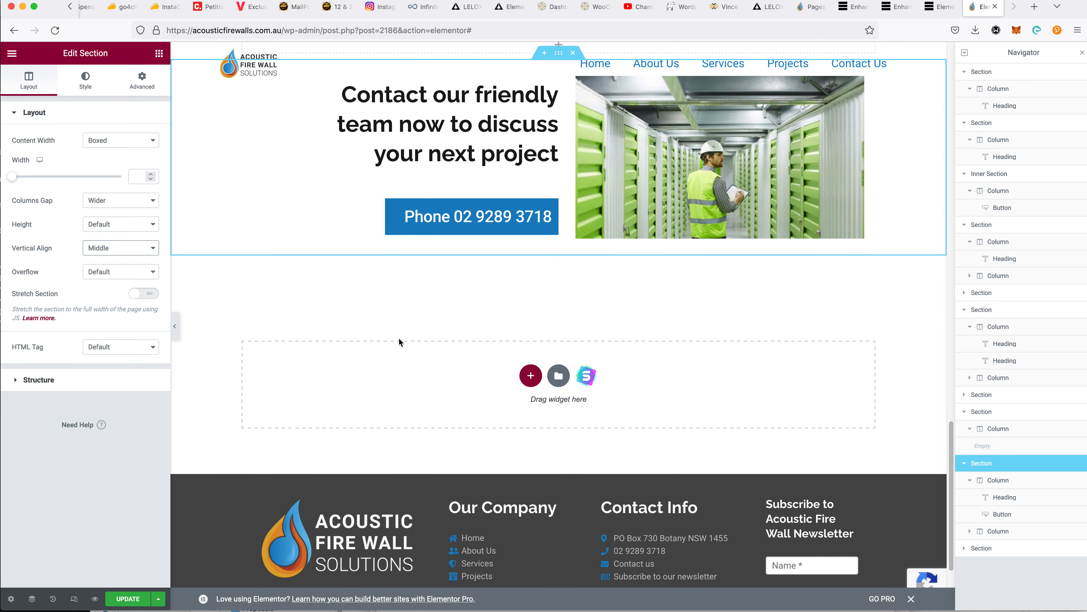
{"action": "scroll", "coordinate": [523, 214], "scroll_direction": "up", "scroll_amount": 2}
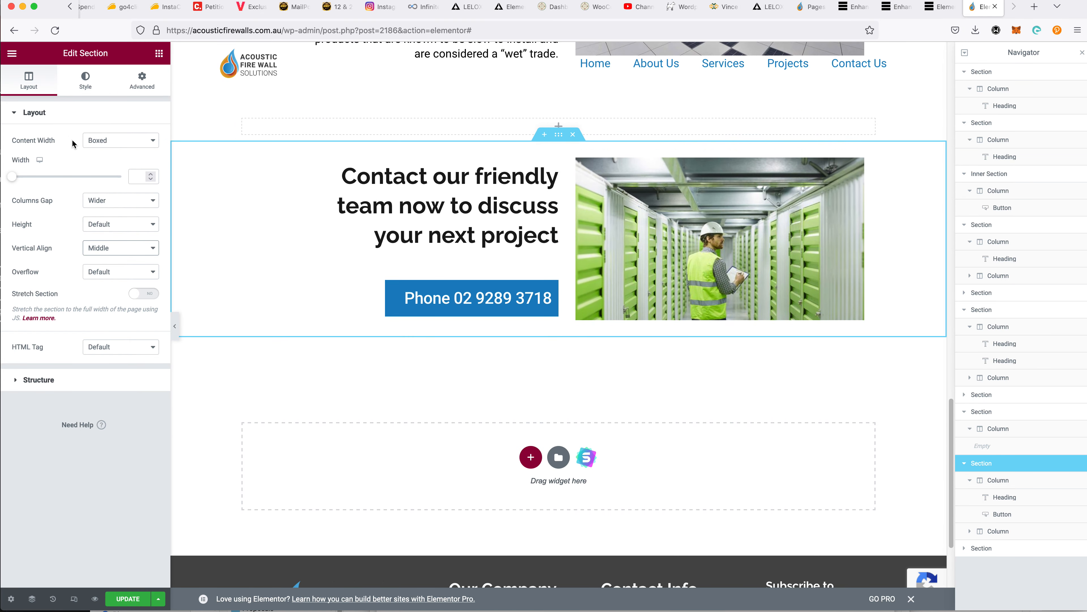
Unlink the contact section's margins and set its bottom margin to 10%
{"action": "left_click", "coordinate": [141, 86]}
{"action": "left_click", "coordinate": [147, 154]}
{"action": "left_click", "coordinate": [141, 137]}
{"action": "left_click", "coordinate": [81, 153]}
{"action": "type", "text": "10"}
Delete the two empty sections between the "Why is Speedpanel so effective?" and contact sections
{"action": "scroll", "coordinate": [490, 226], "scroll_direction": "up", "scroll_amount": 3}
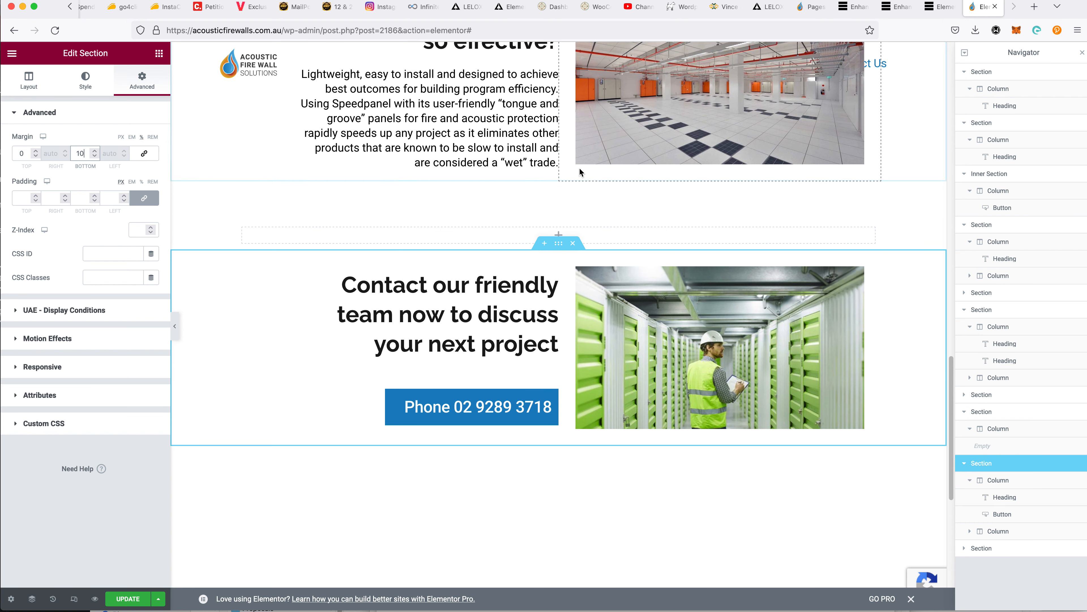
{"action": "left_click", "coordinate": [573, 175]}
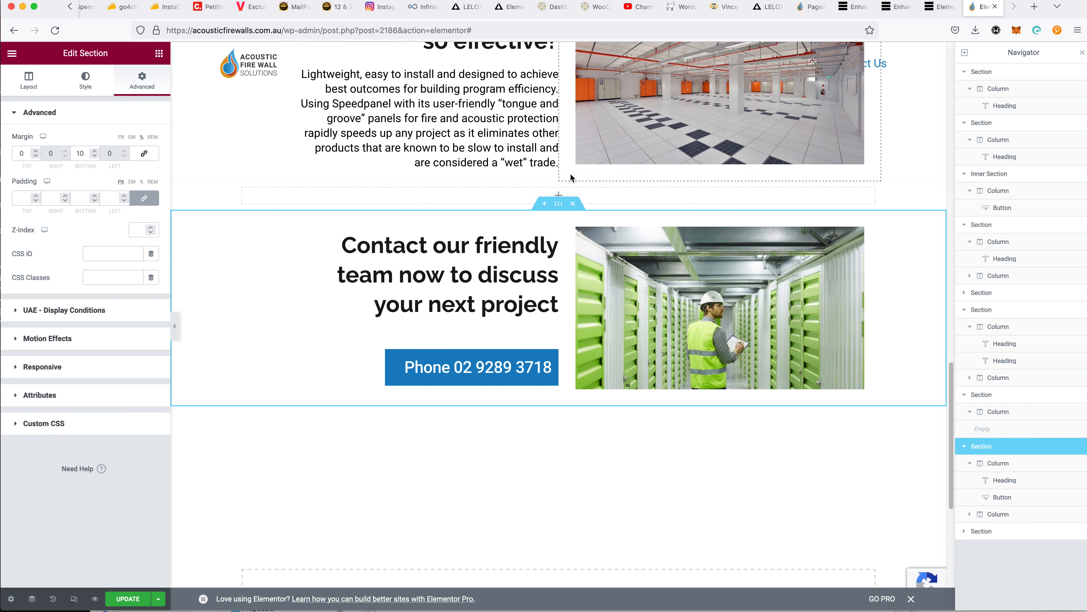
{"action": "left_click", "coordinate": [573, 176]}
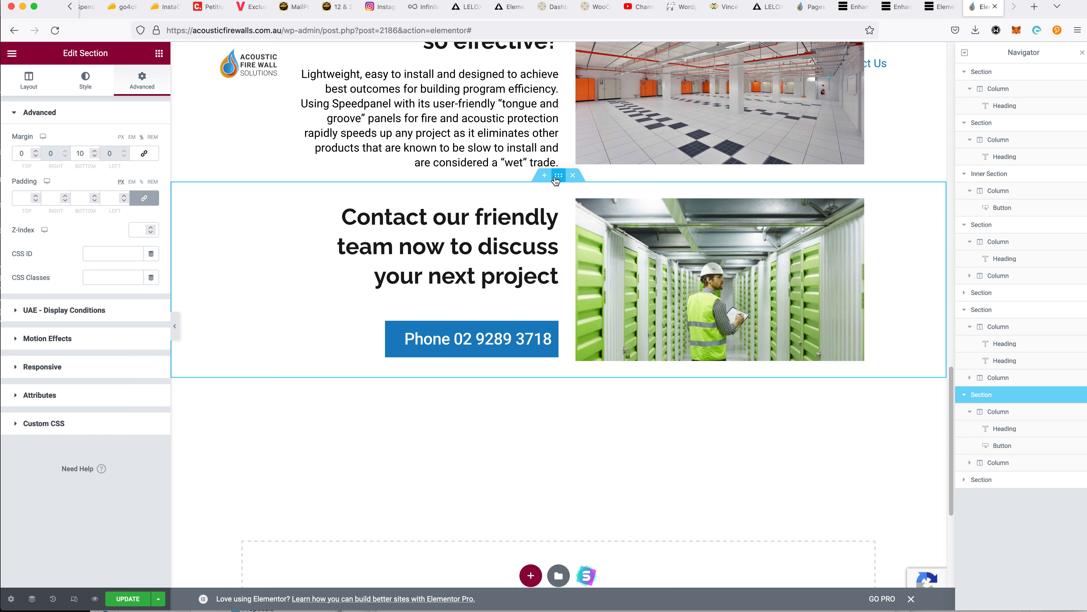
Check the "Why is Speedpanel so effective?" section's margins, set the contact section's top margin to 5% and update the page
{"action": "scroll", "coordinate": [482, 281], "scroll_direction": "up", "scroll_amount": 8}
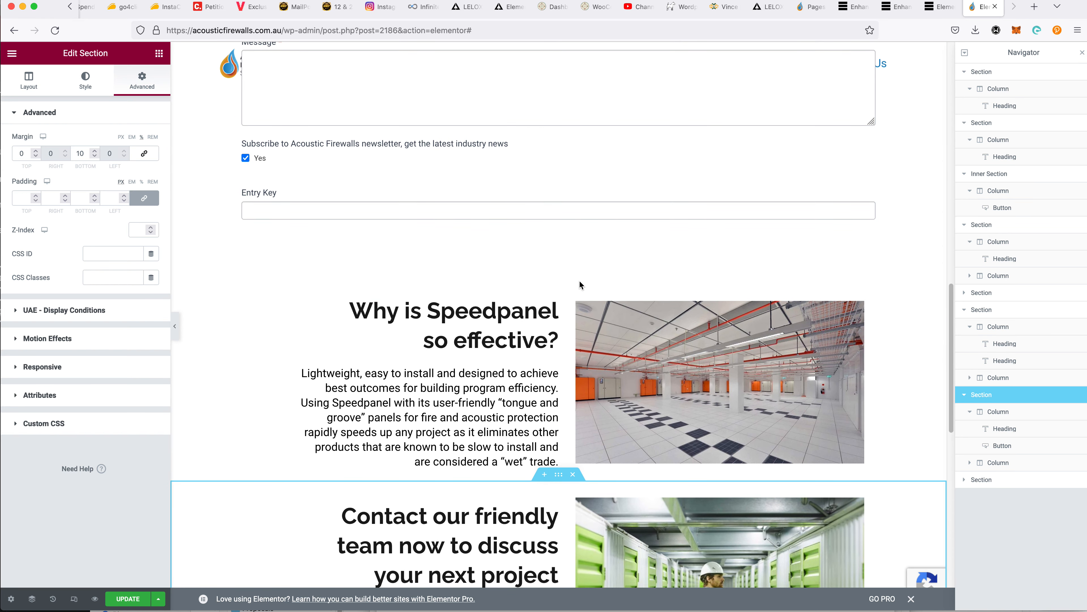
{"action": "left_click", "coordinate": [559, 278]}
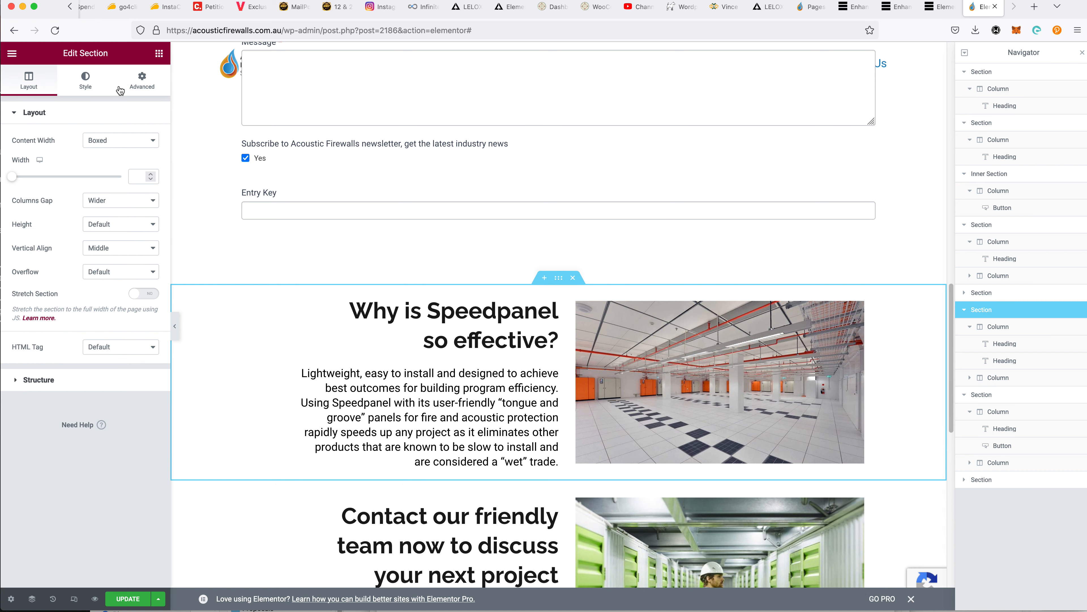
{"action": "left_click", "coordinate": [142, 80]}
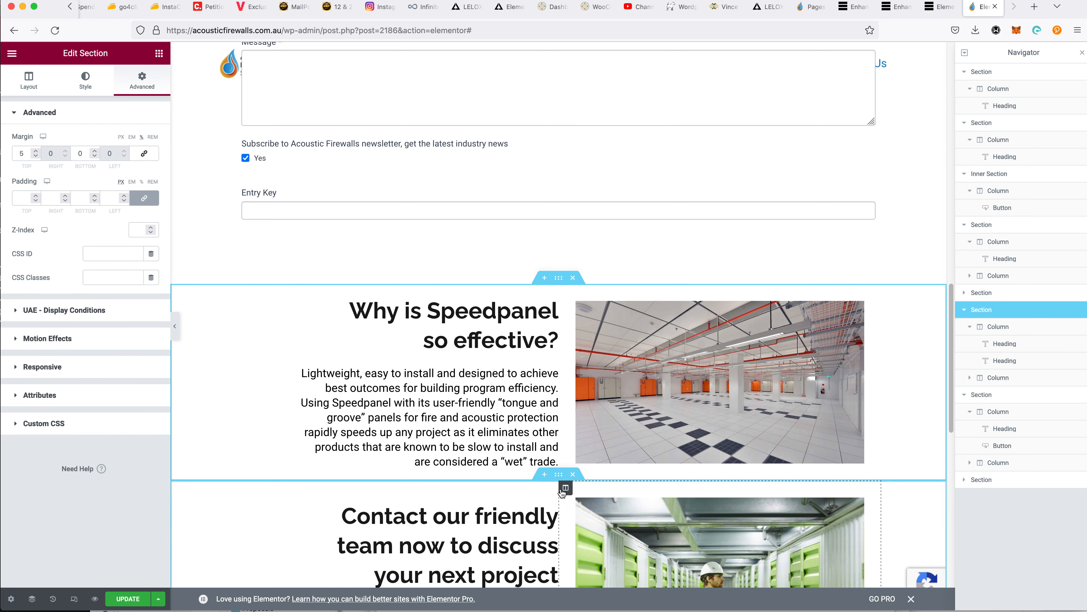
{"action": "left_click", "coordinate": [557, 477]}
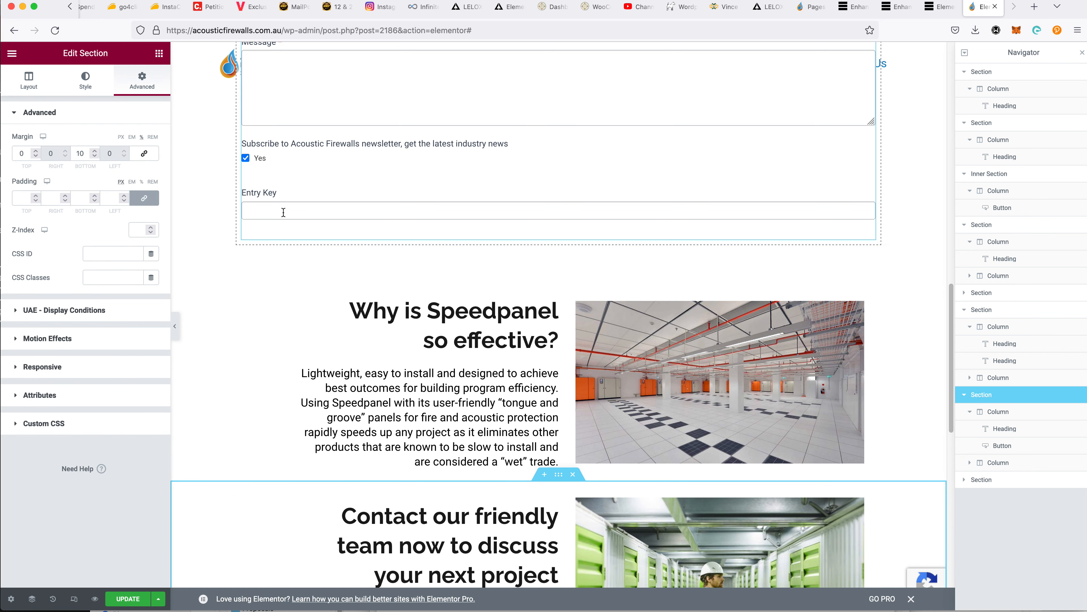
{"action": "left_click", "coordinate": [36, 150]}
{"action": "left_click", "coordinate": [36, 150]}
{"action": "left_click", "coordinate": [36, 149]}
{"action": "left_click", "coordinate": [36, 149]}
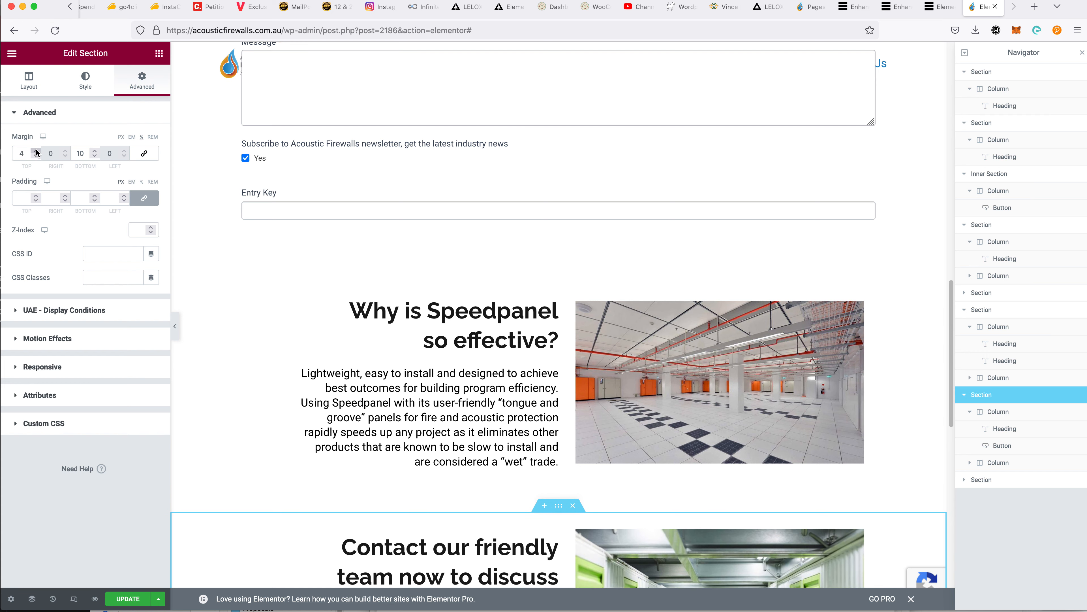
{"action": "left_click", "coordinate": [36, 150]}
{"action": "left_click", "coordinate": [128, 598]}
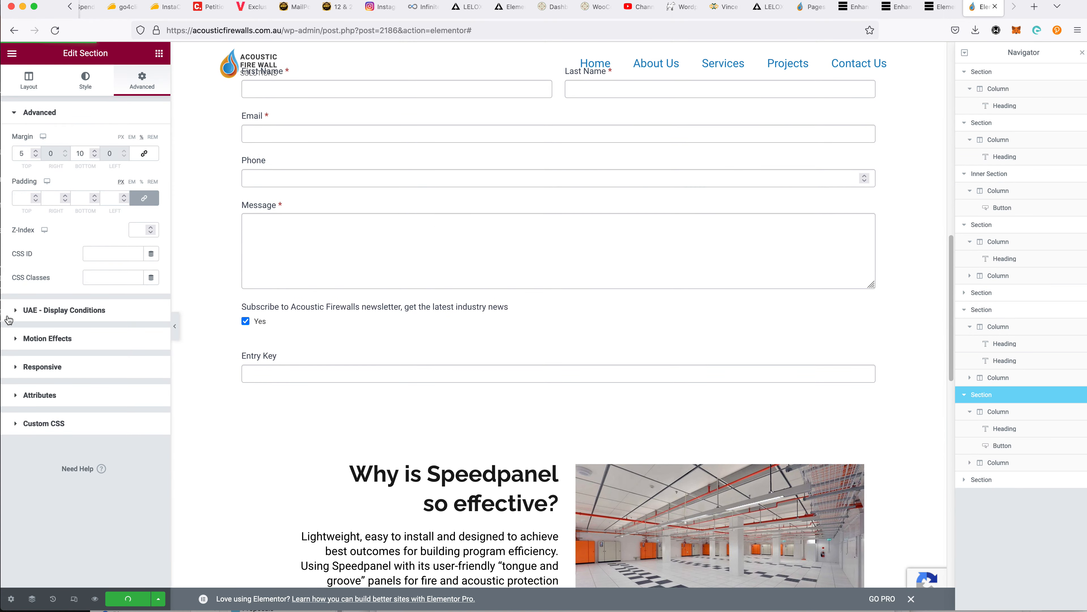
Switch to the tablet preview and review the whole page layout at that size
{"action": "scroll", "coordinate": [453, 226], "scroll_direction": "up", "scroll_amount": 5}
{"action": "scroll", "coordinate": [454, 226], "scroll_direction": "up", "scroll_amount": 5}
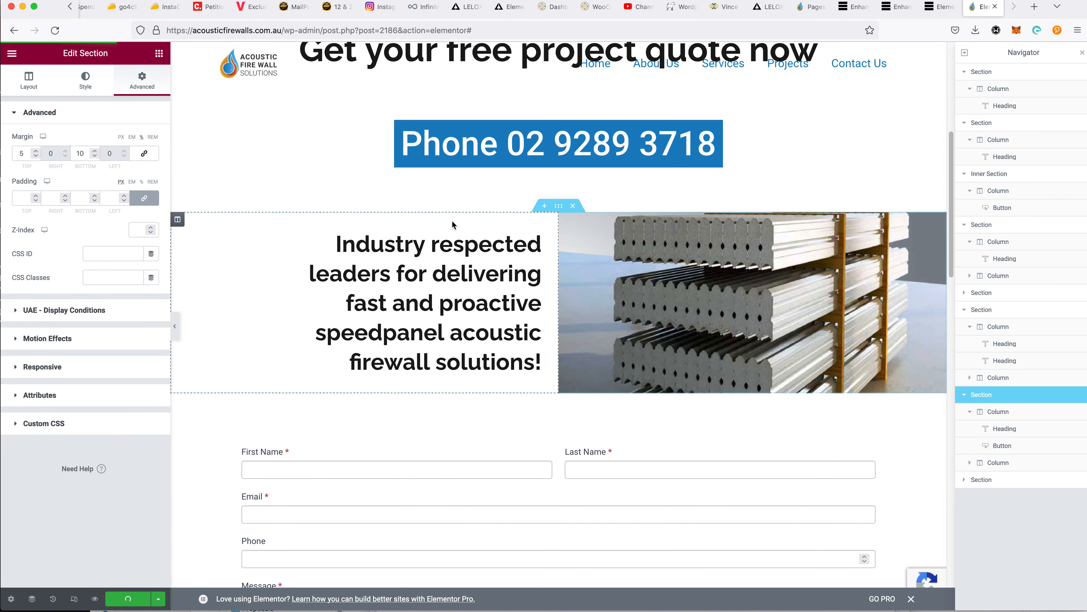
{"action": "scroll", "coordinate": [454, 226], "scroll_direction": "up", "scroll_amount": 5}
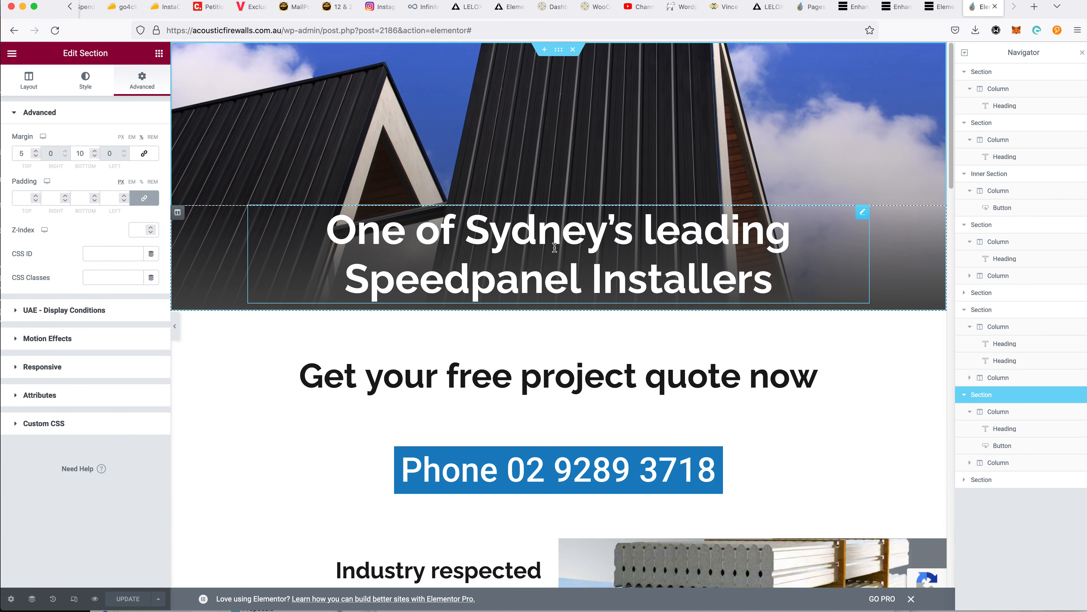
{"action": "left_click", "coordinate": [74, 599]}
{"action": "left_click", "coordinate": [513, 53]}
{"action": "scroll", "coordinate": [562, 267], "scroll_direction": "down", "scroll_amount": 20}
{"action": "scroll", "coordinate": [562, 267], "scroll_direction": "up", "scroll_amount": 15}
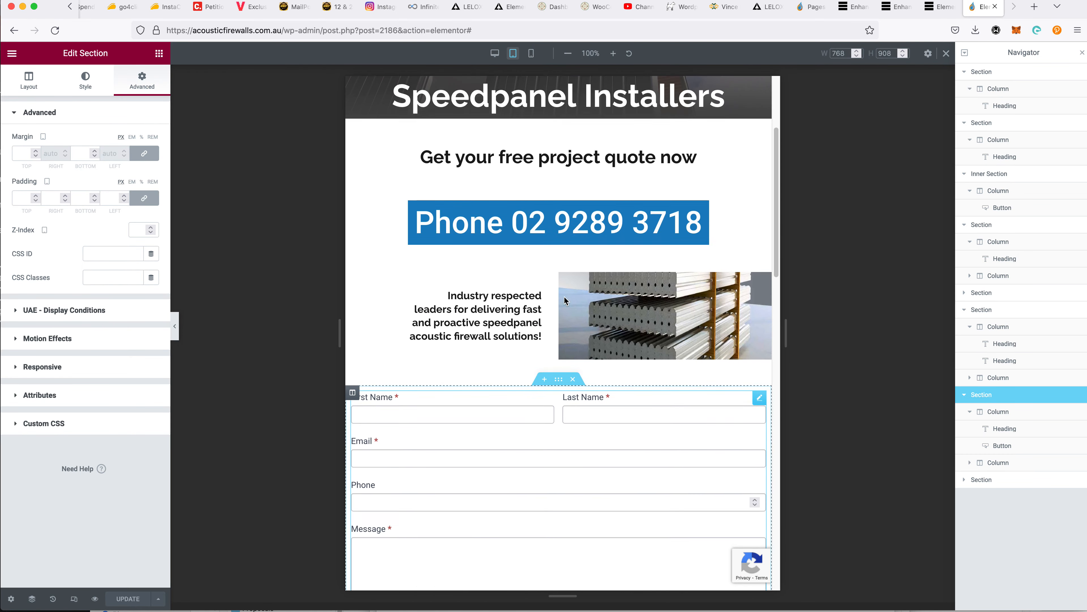
{"action": "scroll", "coordinate": [564, 300], "scroll_direction": "up", "scroll_amount": 3}
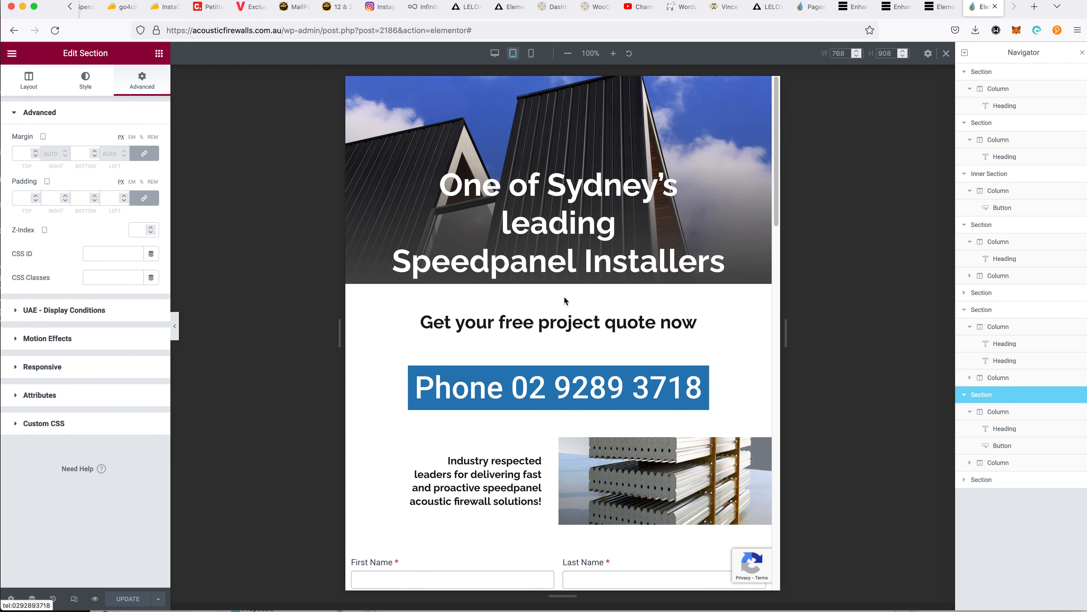
Unlink the enquiry form section's margin and padding values for tablet
{"action": "left_click", "coordinate": [559, 222]}
{"action": "scroll", "coordinate": [559, 321], "scroll_direction": "down", "scroll_amount": 5}
{"action": "left_click", "coordinate": [558, 331]}
{"action": "left_click", "coordinate": [142, 80]}
{"action": "left_click", "coordinate": [144, 198]}
{"action": "left_click", "coordinate": [137, 155]}
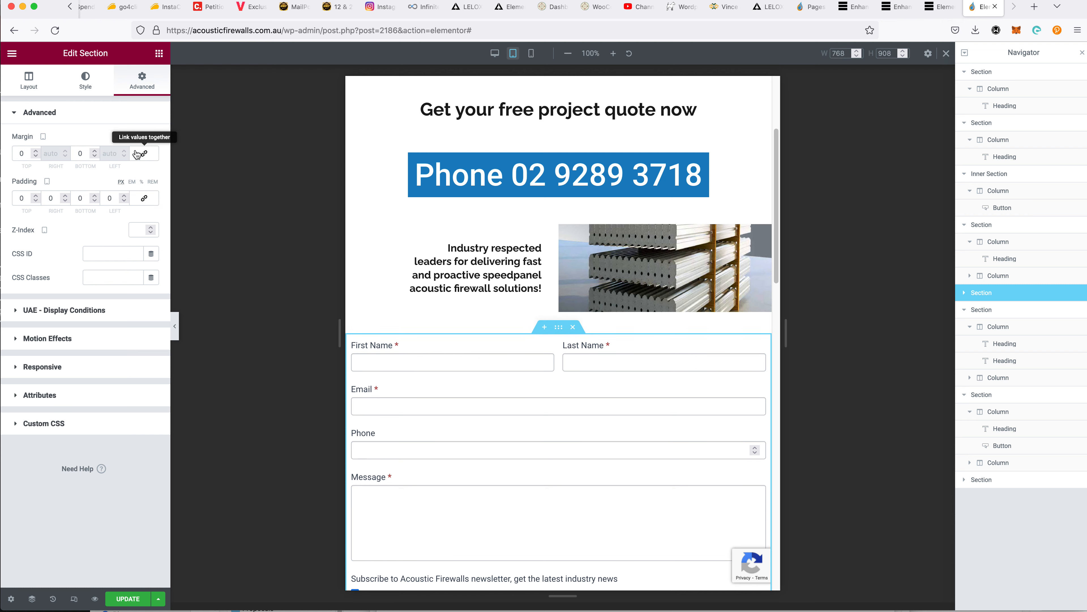
Set the form section's tablet padding to 10% on the right and left and 0 on the top and bottom
{"action": "left_click", "coordinate": [141, 182]}
{"action": "left_click", "coordinate": [19, 200]}
{"action": "type", "text": "0"}
{"action": "key", "text": "Tab"}
{"action": "type", "text": "10"}
{"action": "key", "text": "Tab"}
{"action": "type", "text": "0"}
{"action": "key", "text": "Tab"}
{"action": "type", "text": "10"}
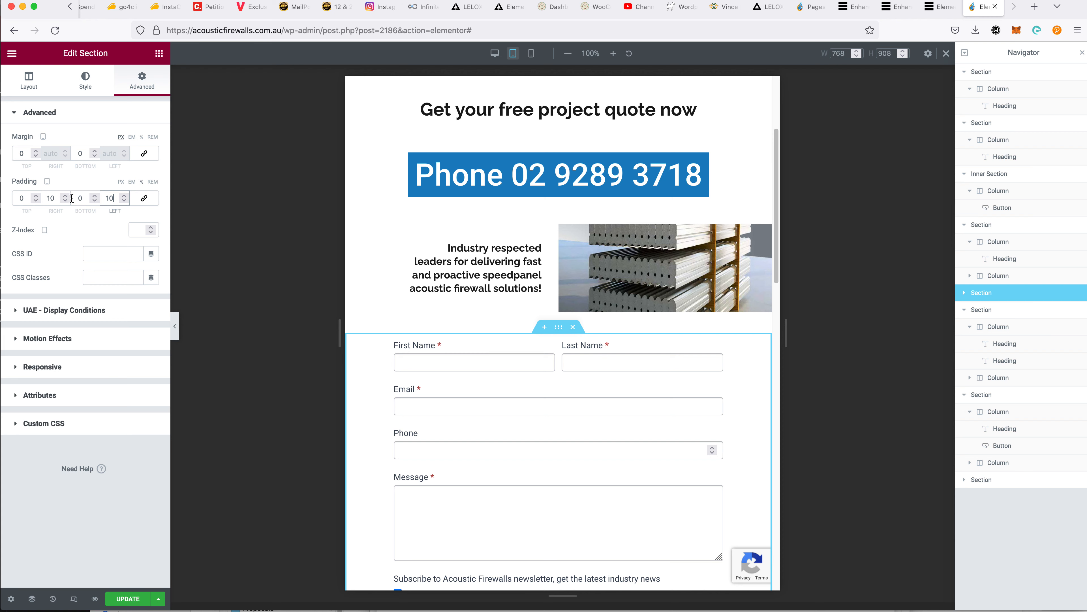
Switch the form section's tablet margin to percent and raise the top margin to 10%
{"action": "left_click", "coordinate": [142, 137]}
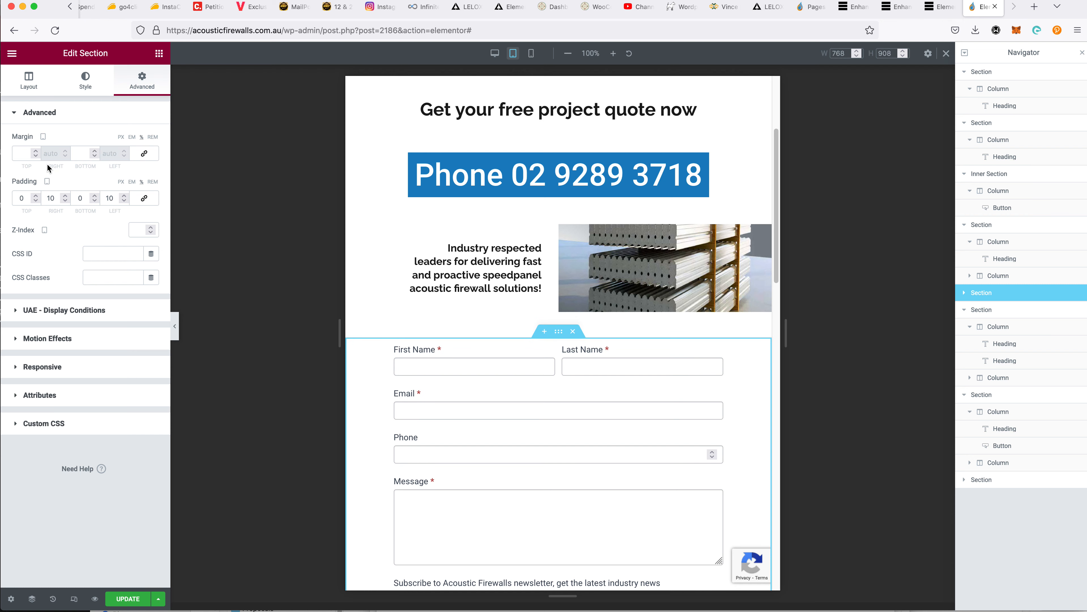
{"action": "left_click", "coordinate": [34, 151]}
{"action": "left_click", "coordinate": [35, 153]}
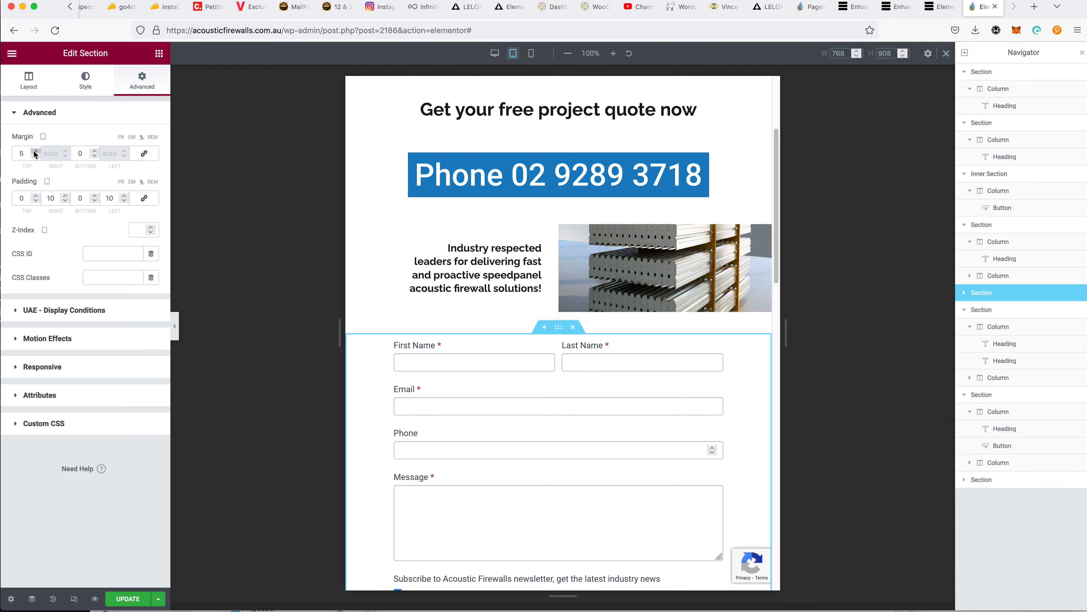
{"action": "left_click", "coordinate": [35, 153]}
{"action": "left_click", "coordinate": [34, 152]}
{"action": "left_click", "coordinate": [35, 153]}
{"action": "left_click", "coordinate": [34, 152]}
{"action": "left_click", "coordinate": [34, 152]}
Unlink the tablet padding of the "Why is Speedpanel so effective?" text column and switch its unit to percent
{"action": "scroll", "coordinate": [535, 429], "scroll_direction": "down", "scroll_amount": 9}
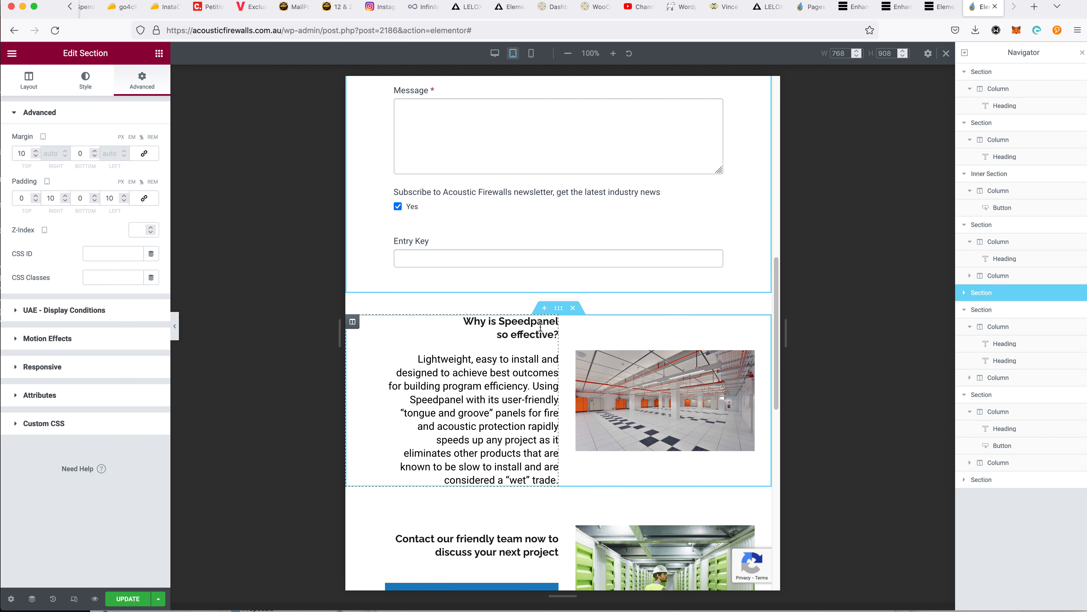
{"action": "left_click", "coordinate": [375, 320]}
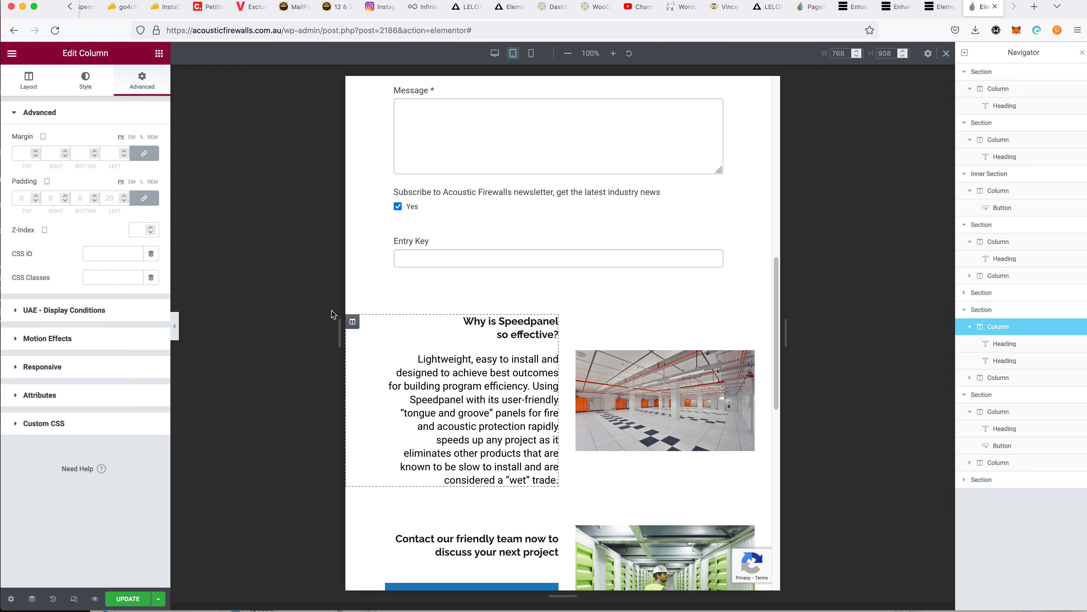
{"action": "left_click", "coordinate": [145, 197]}
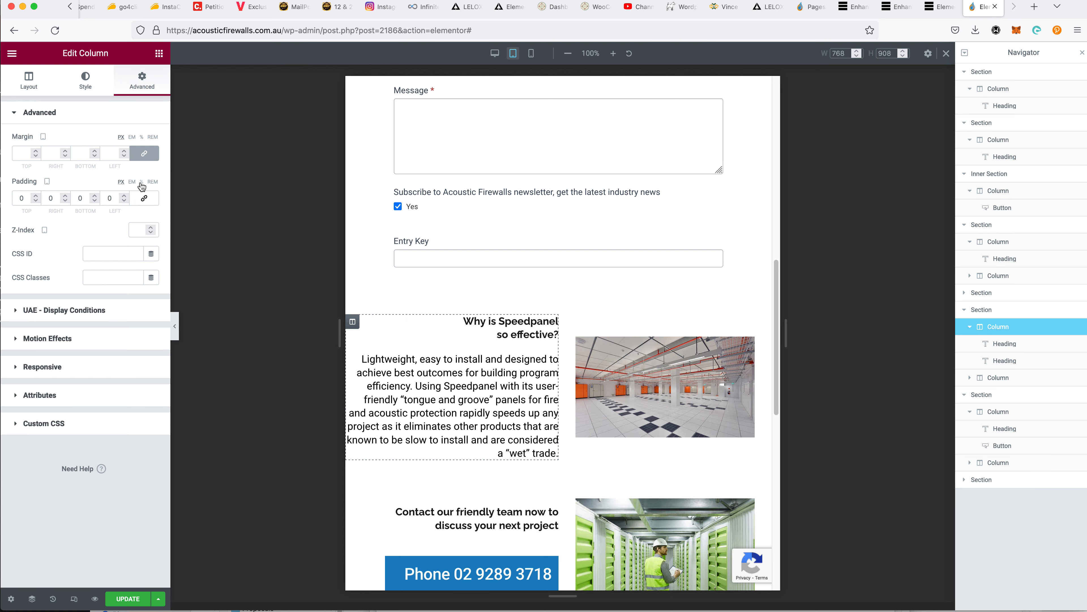
{"action": "left_click", "coordinate": [141, 182]}
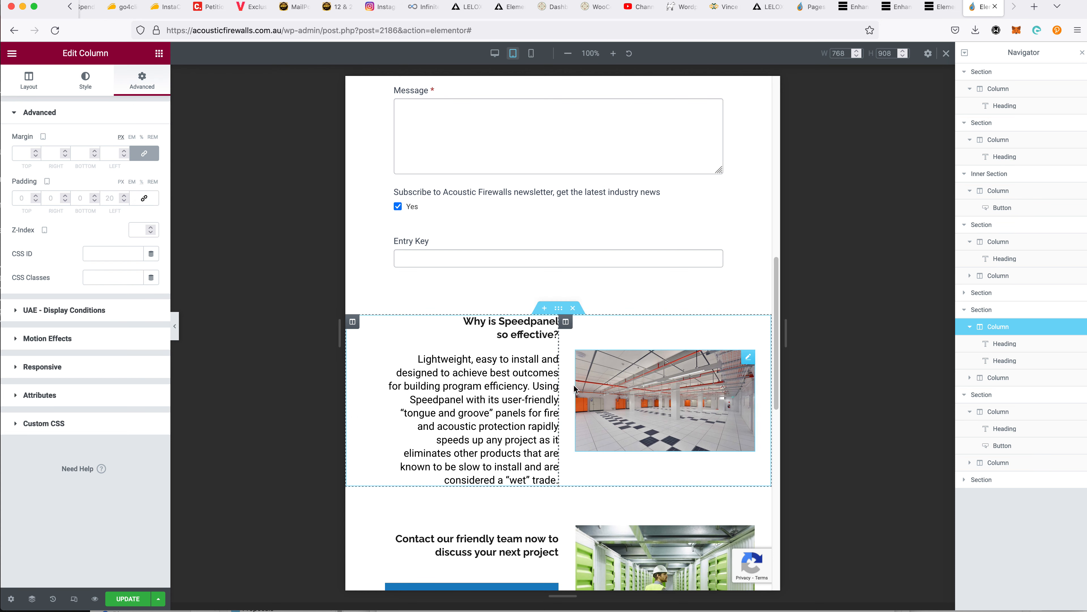
Set the tablet width of the "Why is Speedpanel so effective?" text column to 100%
{"action": "scroll", "coordinate": [400, 433], "scroll_direction": "down", "scroll_amount": 2}
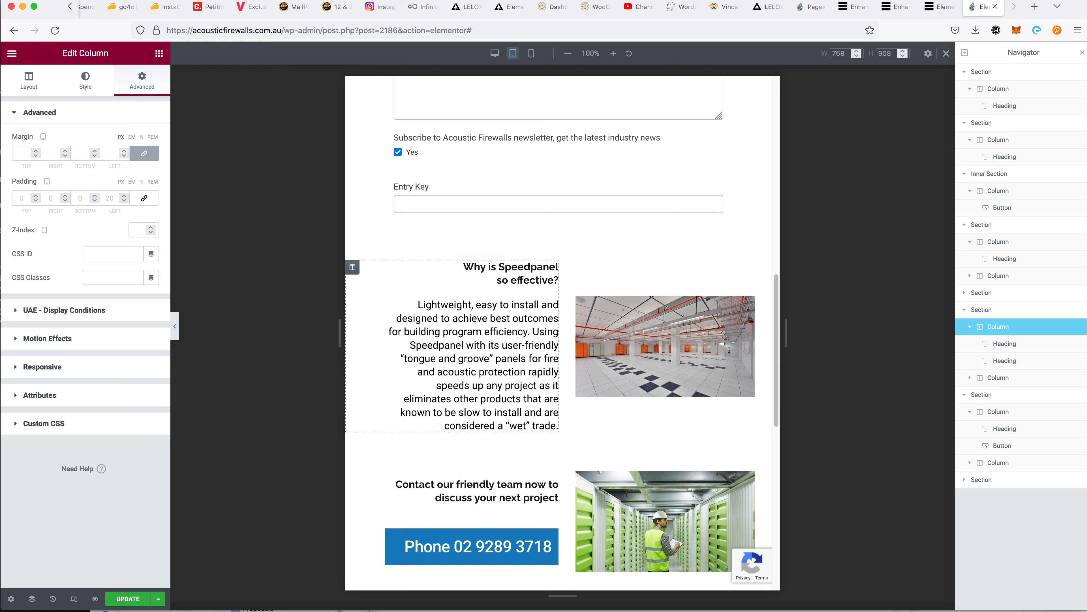
{"action": "left_click", "coordinate": [26, 81]}
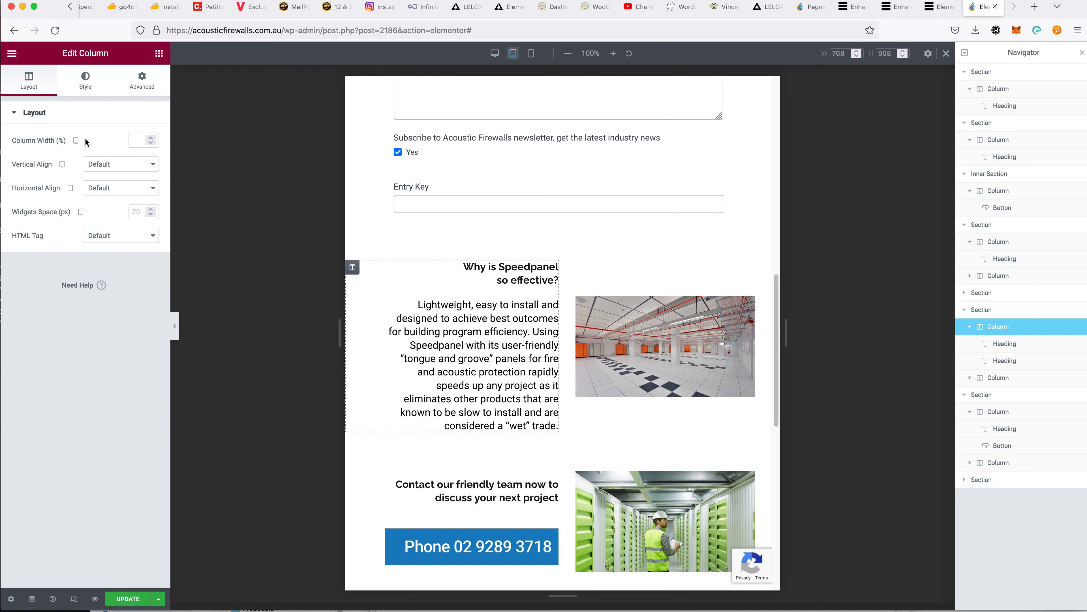
{"action": "left_click", "coordinate": [136, 139]}
{"action": "type", "text": "100"}
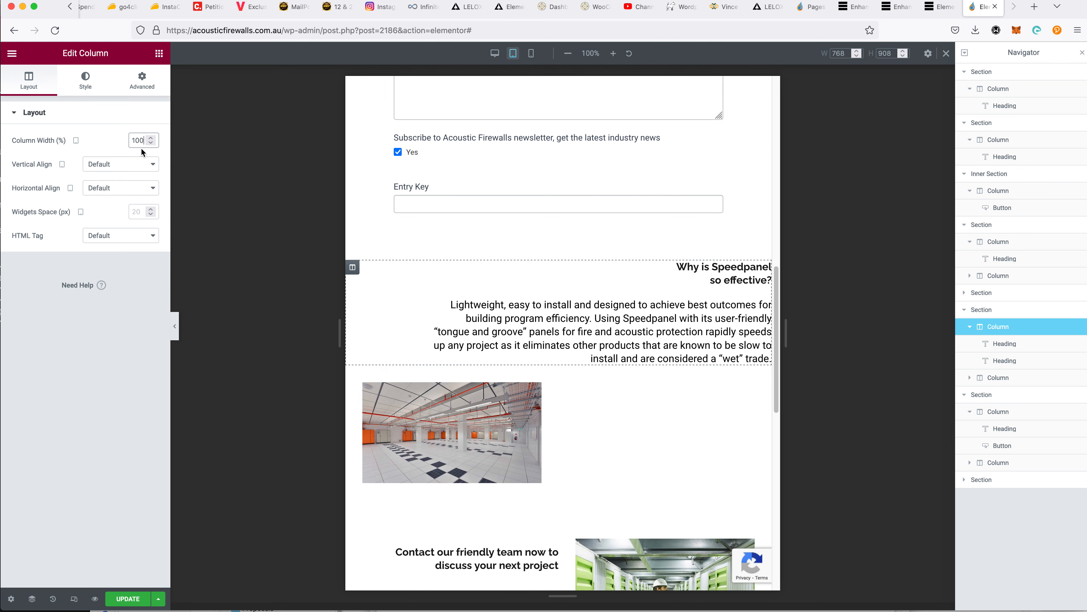
Center-align the "Why is Speedpanel so effective?" heading and the paragraph beneath it for tablet
{"action": "left_click", "coordinate": [696, 278]}
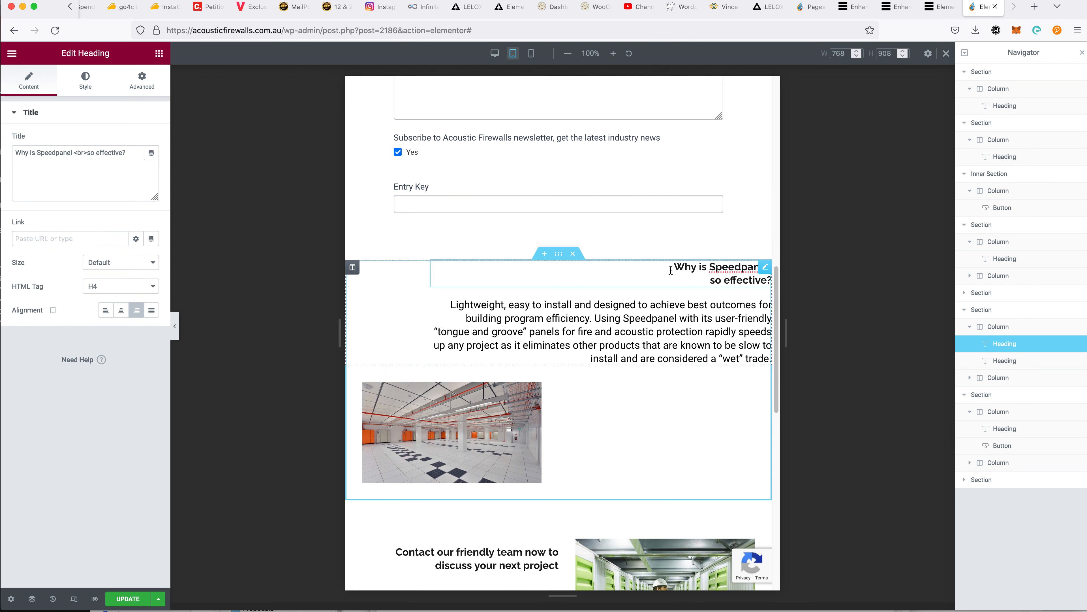
{"action": "left_click", "coordinate": [120, 310]}
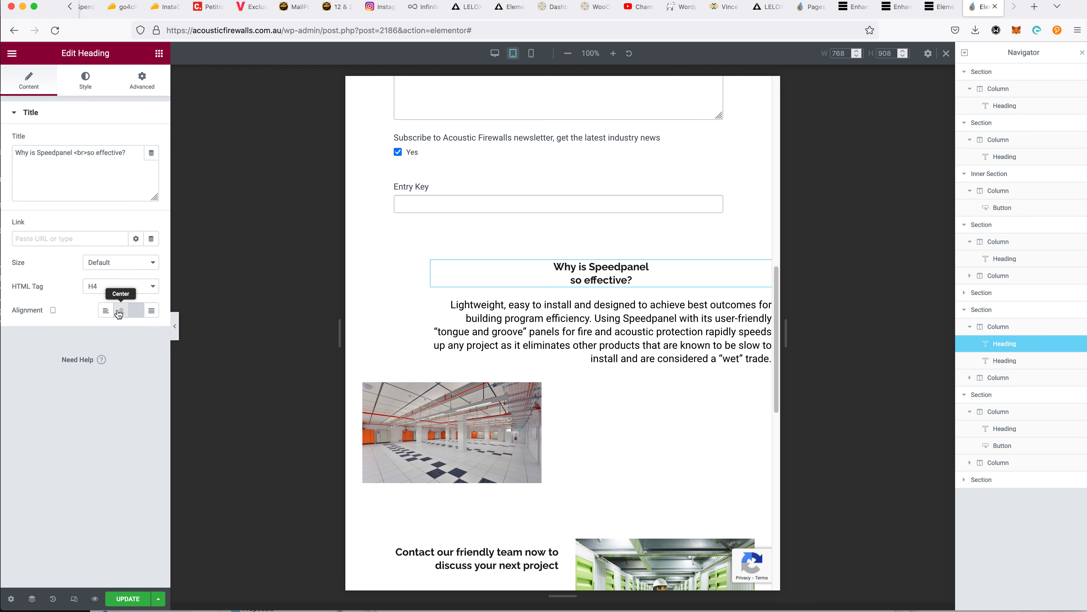
{"action": "left_click", "coordinate": [486, 315]}
{"action": "left_click", "coordinate": [120, 316]}
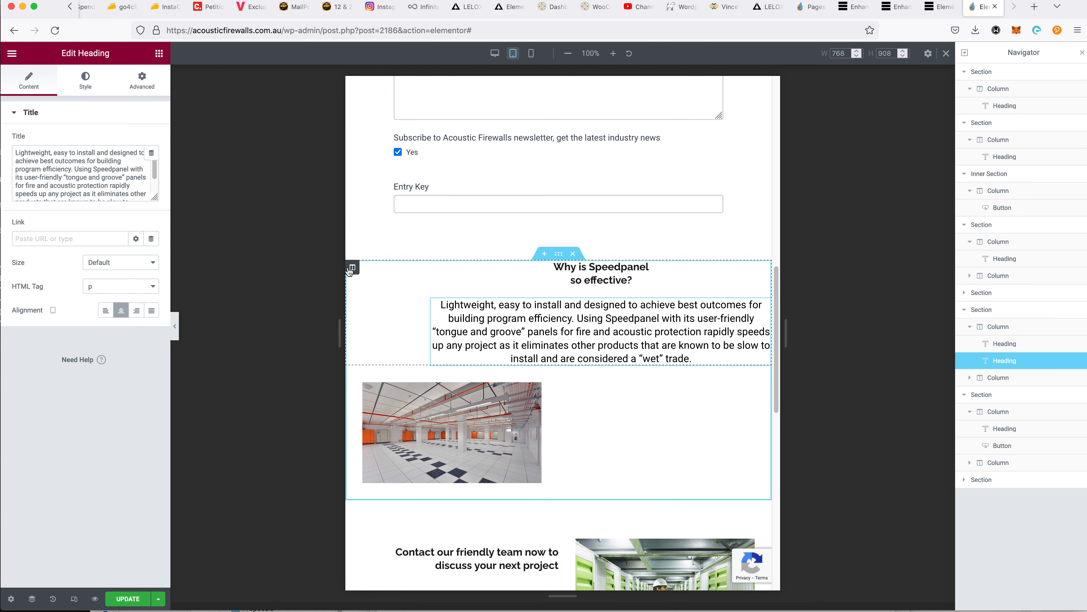
Set the tablet margin of the "Why is Speedpanel so effective?" text column to 0 on all sides
{"action": "left_click", "coordinate": [353, 268]}
{"action": "left_click", "coordinate": [137, 83]}
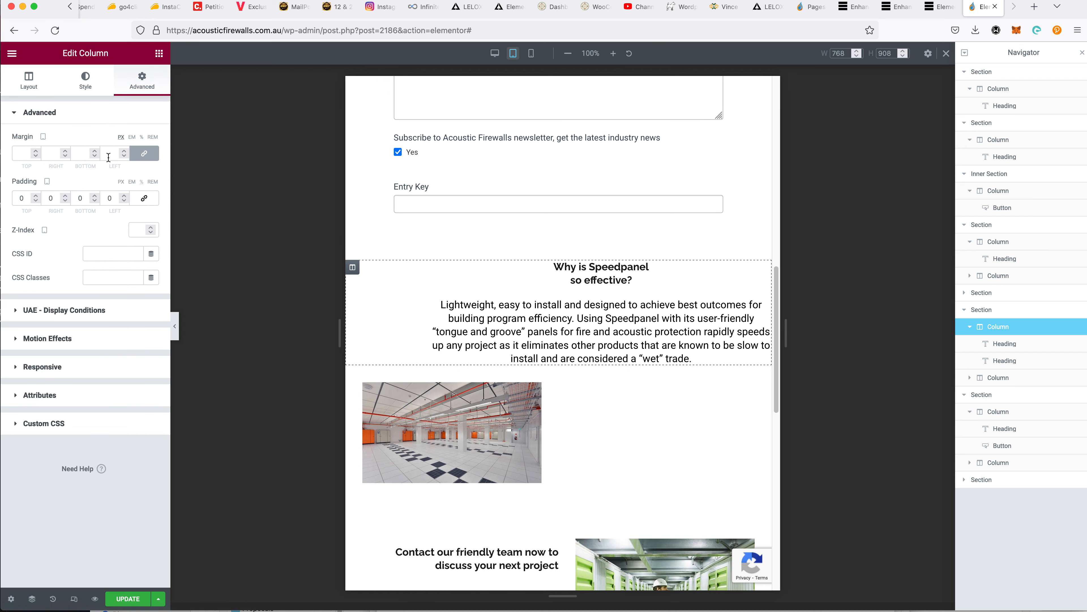
{"action": "left_click", "coordinate": [17, 153]}
{"action": "type", "text": "0"}
{"action": "key", "text": "Tab"}
{"action": "key", "text": "Tab"}
{"action": "key", "text": "Tab"}
Set the tablet padding of the "Why is Speedpanel so effective?" text column to 0 at the top and 10% on the right and left
{"action": "left_click", "coordinate": [35, 195]}
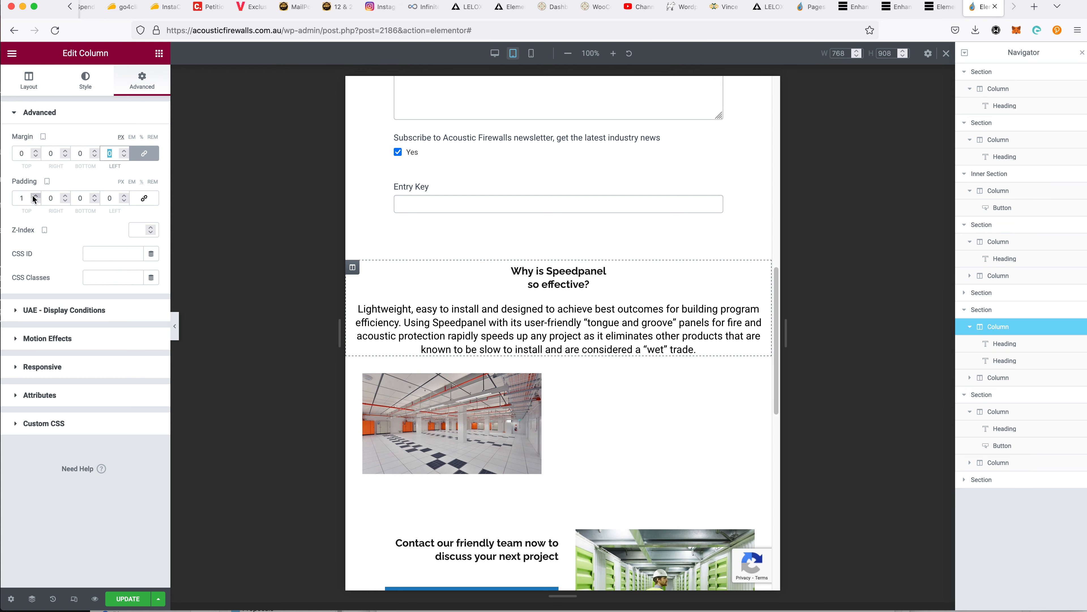
{"action": "key", "text": "BackSpace"}
{"action": "type", "text": "0"}
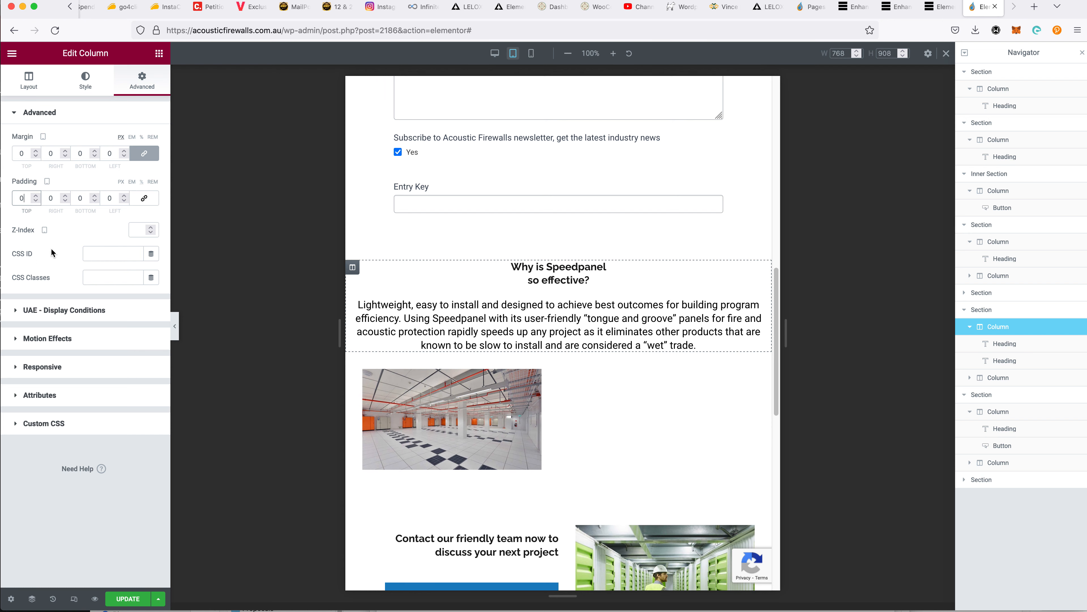
{"action": "double_click", "coordinate": [50, 198]}
{"action": "type", "text": "10"}
{"action": "key", "text": "Tab"}
{"action": "key", "text": "Tab"}
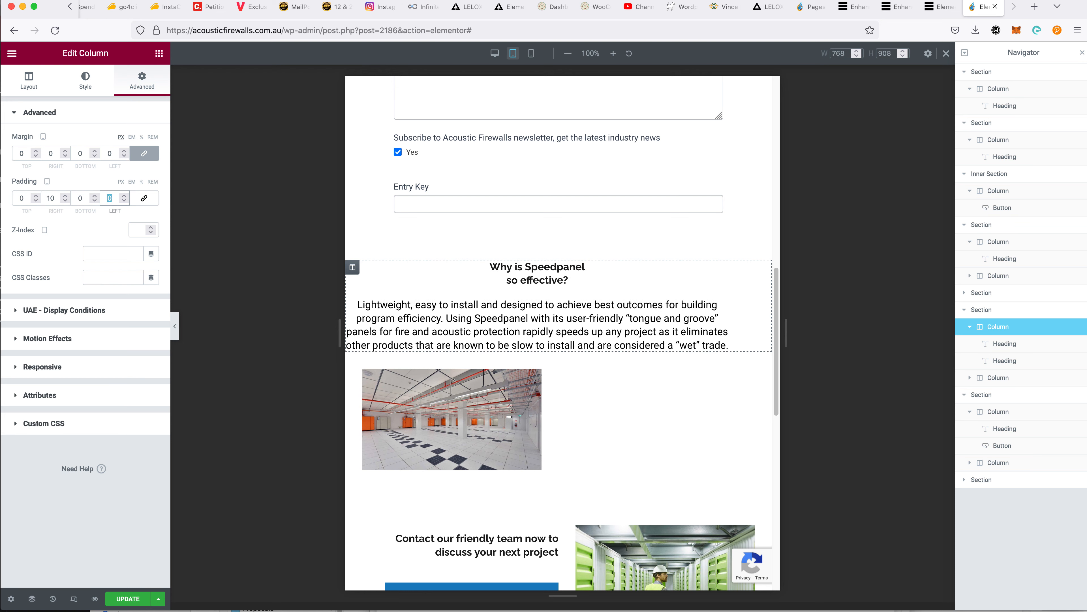
{"action": "type", "text": "10"}
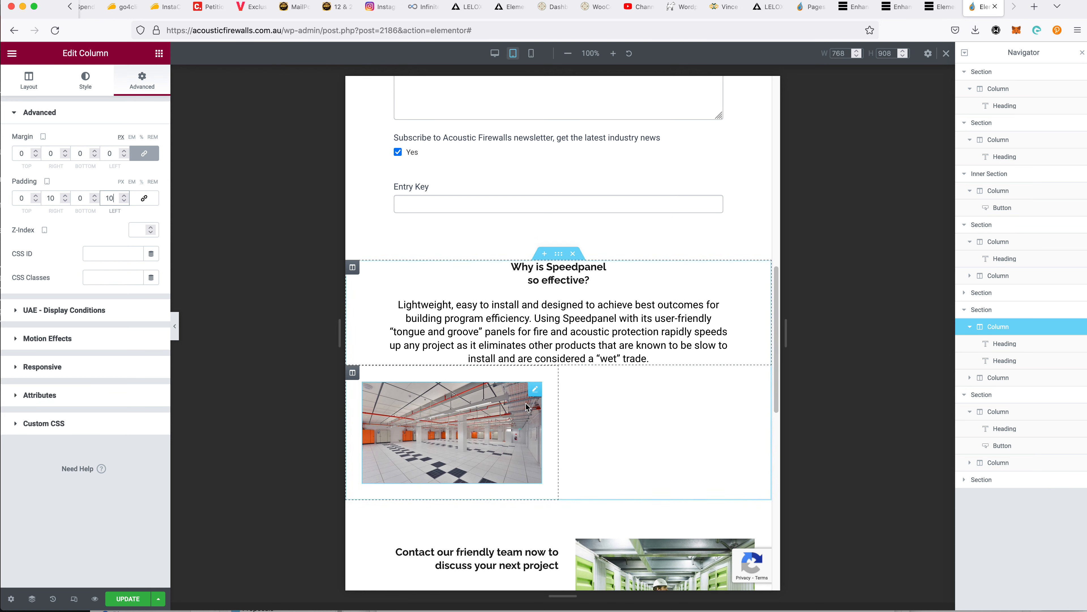
Set the tablet width of the image column below the "Why is Speedpanel so effective?" text to 100%
{"action": "left_click", "coordinate": [351, 377]}
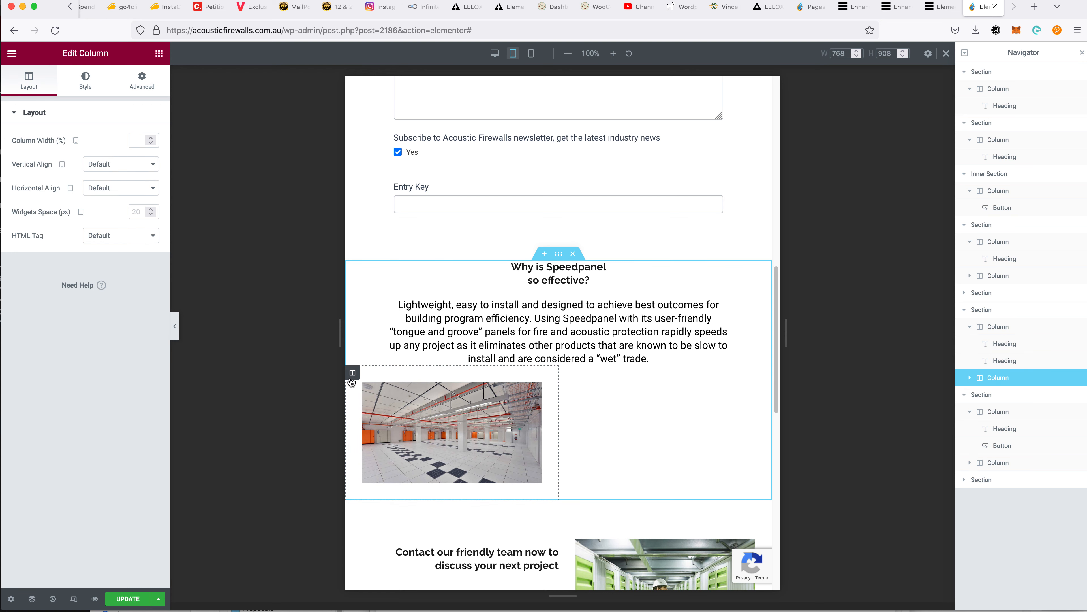
{"action": "left_click", "coordinate": [139, 143]}
{"action": "type", "text": "100"}
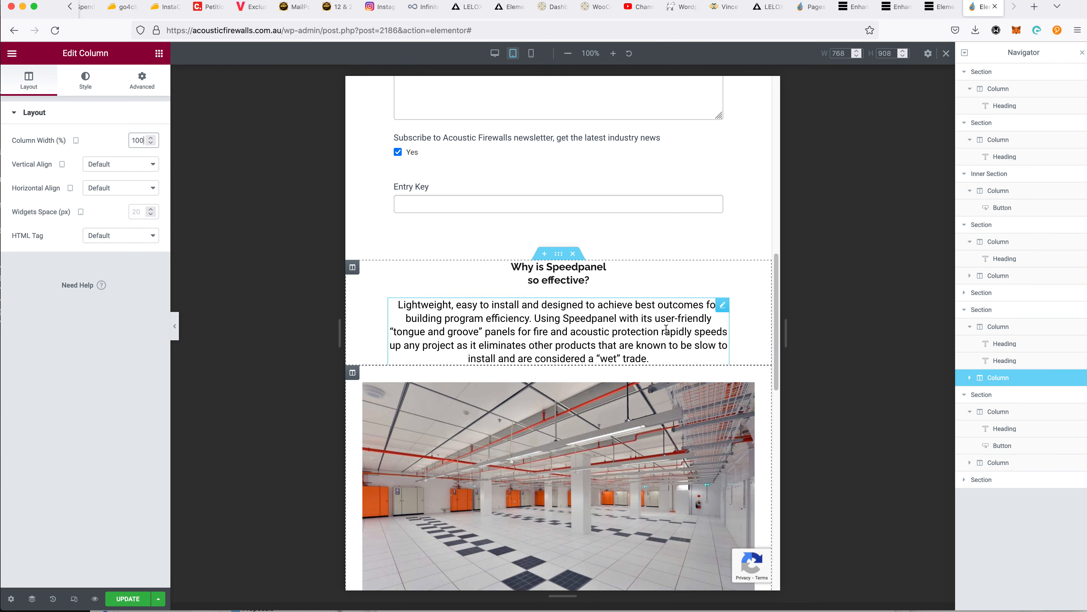
Check the remaining sections in the tablet layout and switch the responsive preview to mobile
{"action": "scroll", "coordinate": [612, 446], "scroll_direction": "down", "scroll_amount": 3}
{"action": "scroll", "coordinate": [615, 436], "scroll_direction": "down", "scroll_amount": 3}
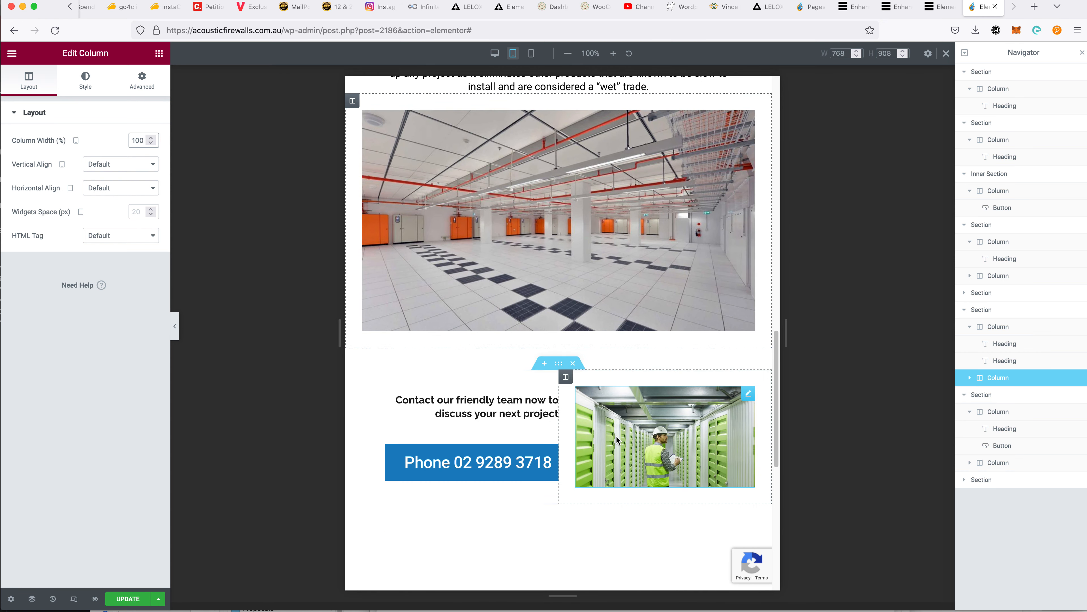
{"action": "scroll", "coordinate": [642, 449], "scroll_direction": "down", "scroll_amount": 3}
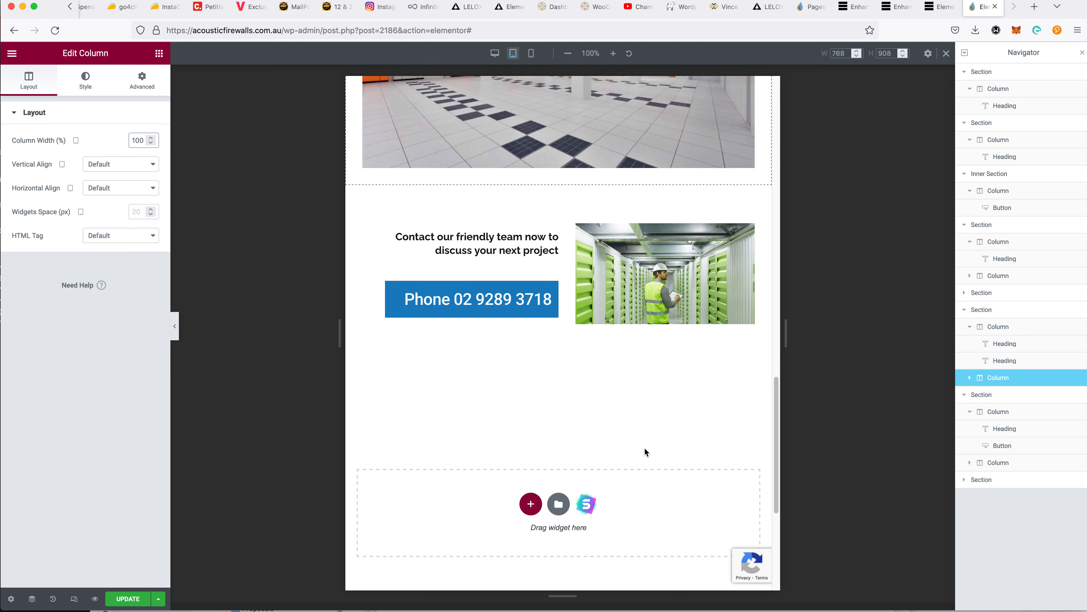
{"action": "scroll", "coordinate": [619, 433], "scroll_direction": "down", "scroll_amount": 4}
{"action": "scroll", "coordinate": [627, 412], "scroll_direction": "up", "scroll_amount": 6}
{"action": "scroll", "coordinate": [633, 396], "scroll_direction": "up", "scroll_amount": 1}
{"action": "scroll", "coordinate": [647, 424], "scroll_direction": "up", "scroll_amount": 15}
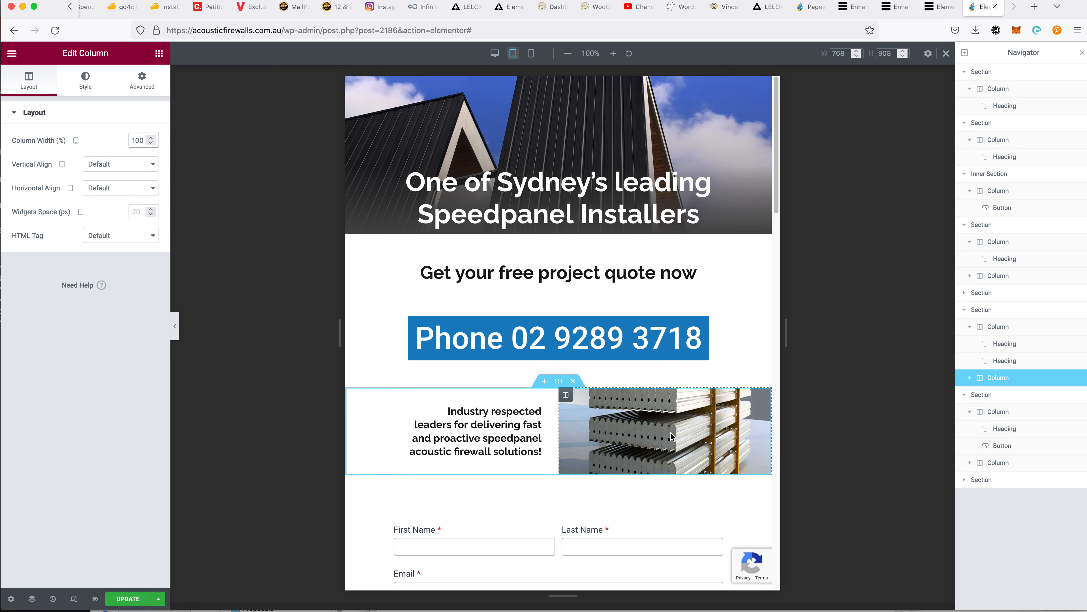
{"action": "left_click", "coordinate": [565, 396]}
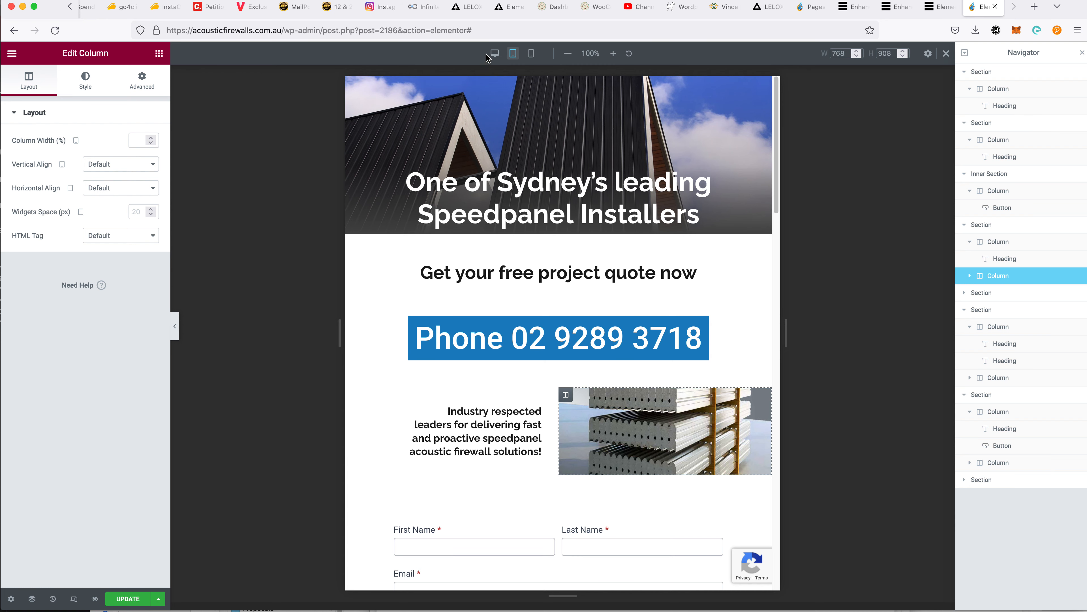
{"action": "left_click", "coordinate": [531, 54]}
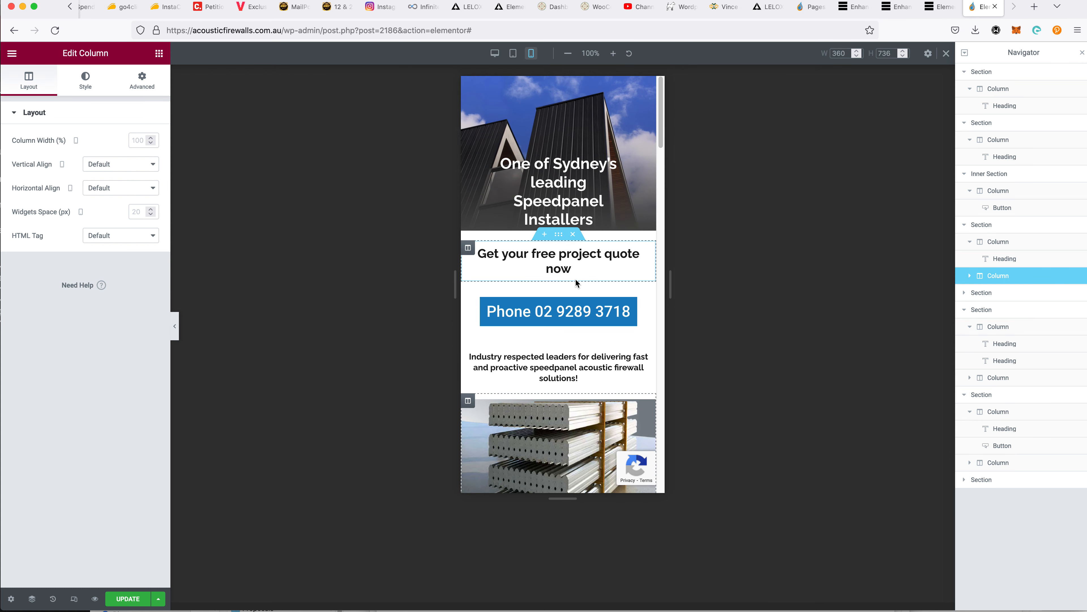
Set the mobile margin of the "Get your free project quote now" section to 10% at the top and 5% at the bottom, unlinked
{"action": "left_click", "coordinate": [565, 257]}
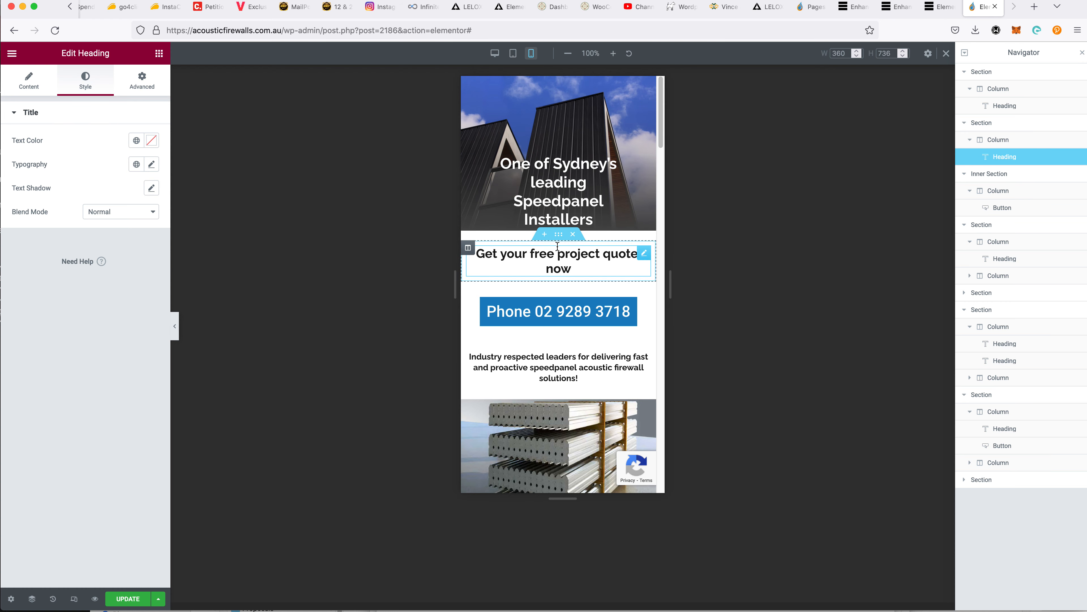
{"action": "left_click", "coordinate": [559, 234]}
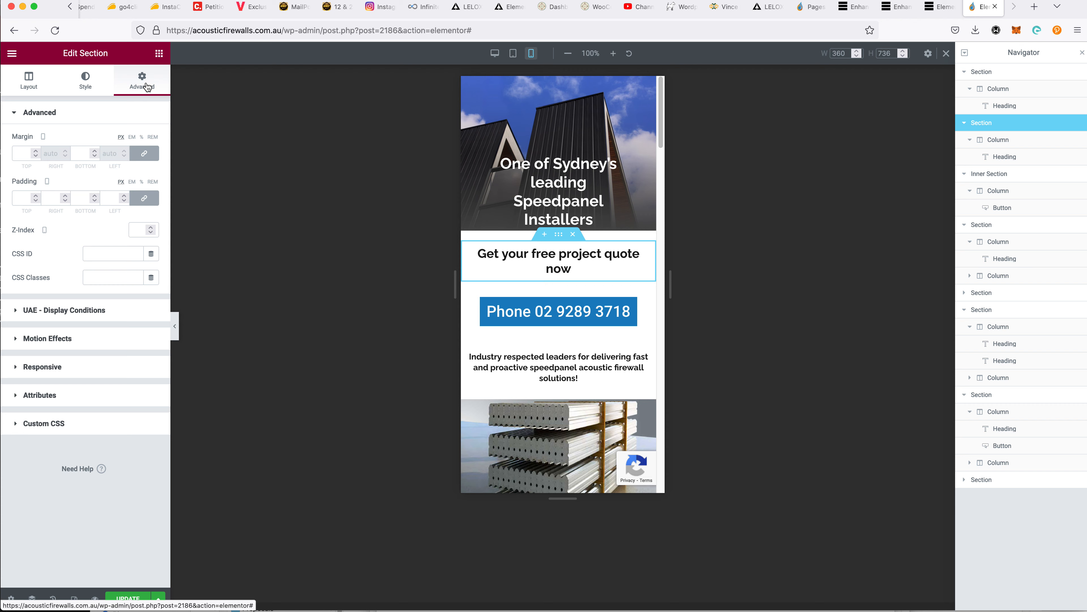
{"action": "left_click", "coordinate": [144, 155]}
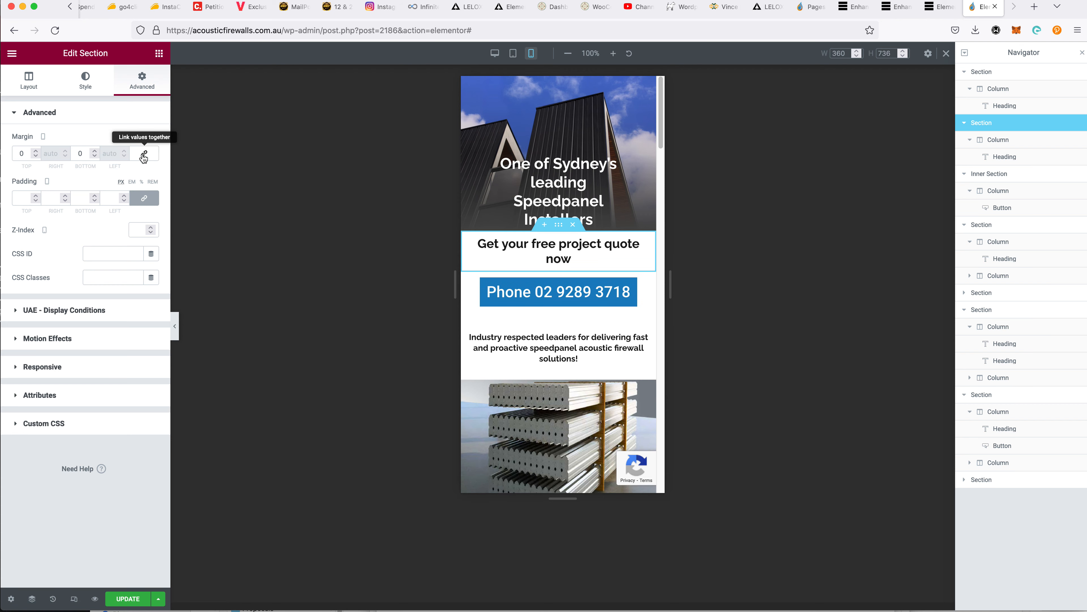
{"action": "left_click_drag", "start_coordinate": [35, 152], "coordinate": [35, 153]}
{"action": "left_click", "coordinate": [86, 155]}
{"action": "type", "text": "10"}
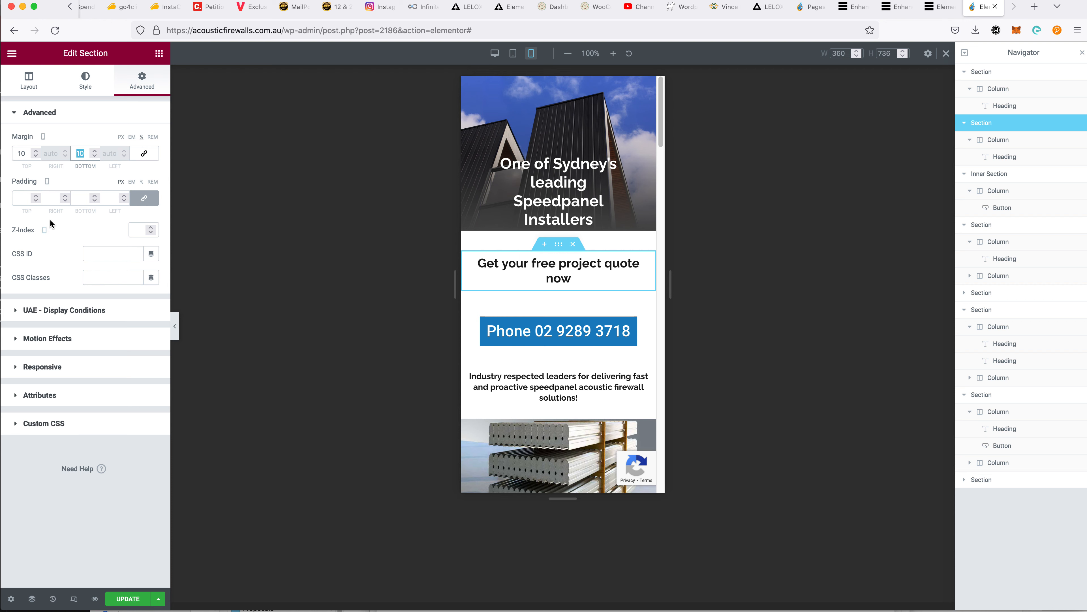
{"action": "type", "text": "5"}
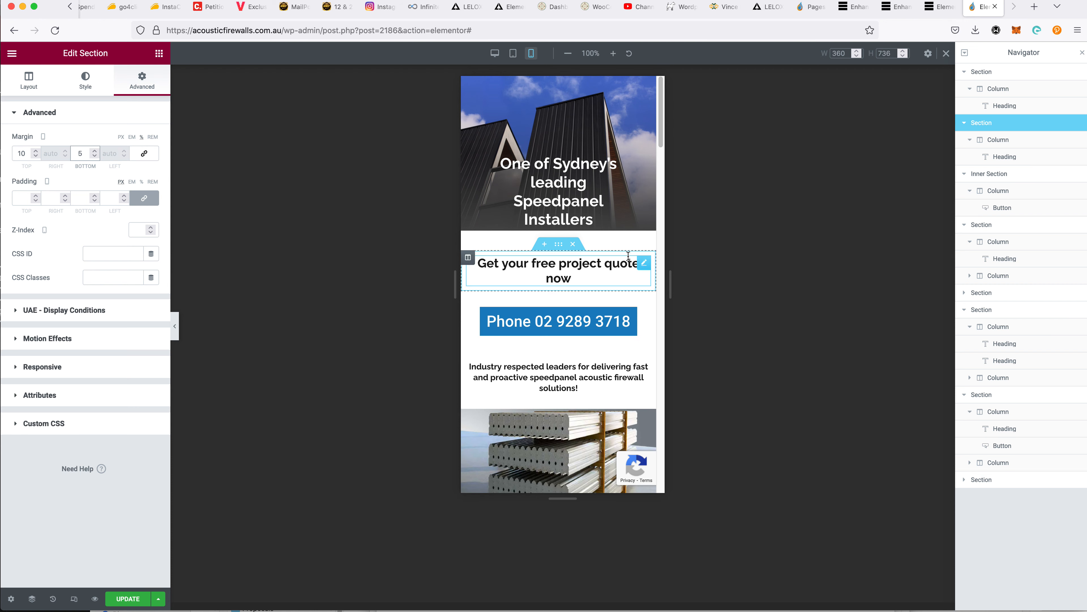
Set the mobile font size of the "Get your free project quote now" heading to 1.6 em
{"action": "left_click", "coordinate": [584, 274]}
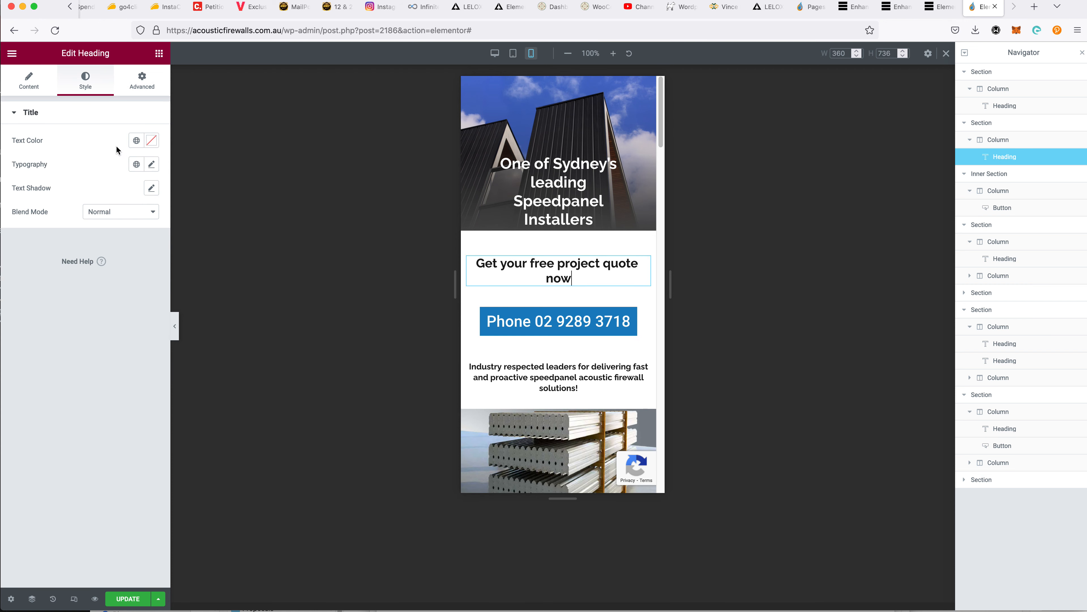
{"action": "left_click", "coordinate": [152, 164]}
{"action": "double_click", "coordinate": [127, 253]}
{"action": "type", "text": "2"}
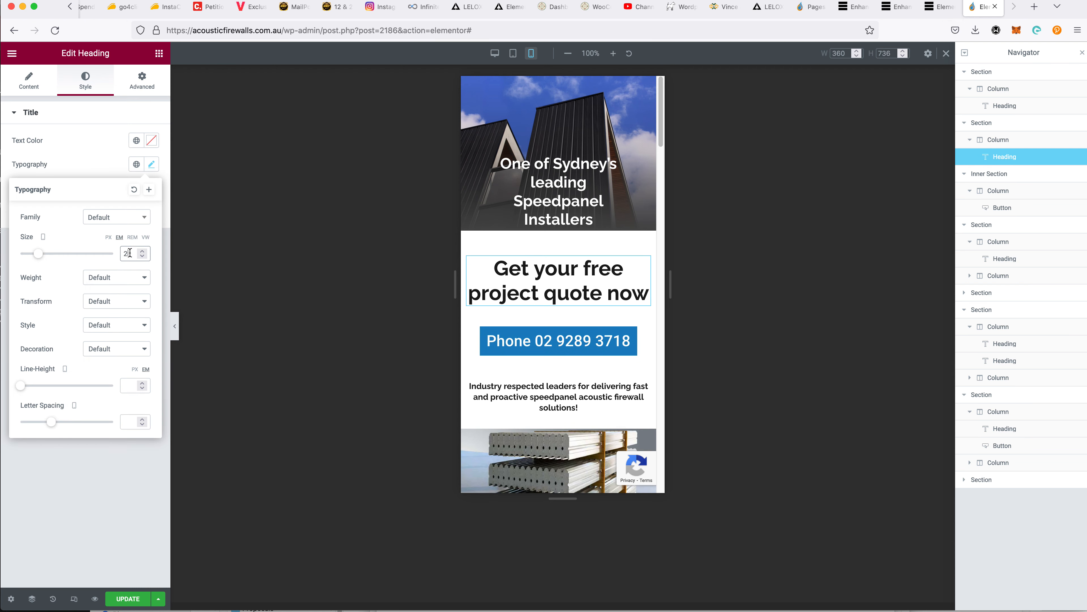
{"action": "type", "text": "1.6"}
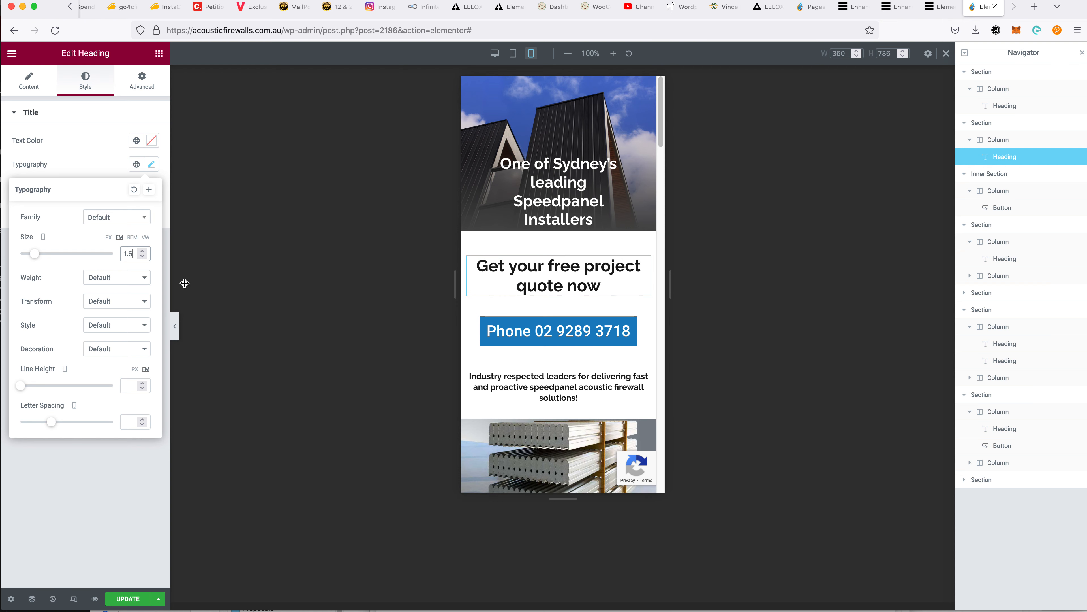
Set the "Industry respected leaders" heading's mobile right and left margins to 5%, and unlink its padding and switch it to percent
{"action": "left_click", "coordinate": [575, 385]}
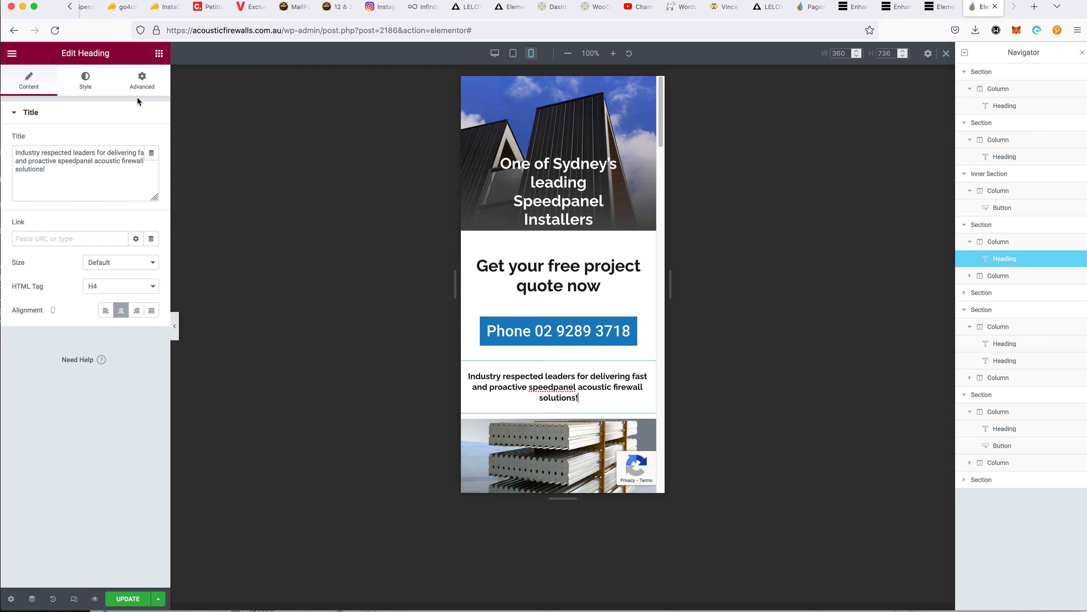
{"action": "left_click", "coordinate": [145, 82]}
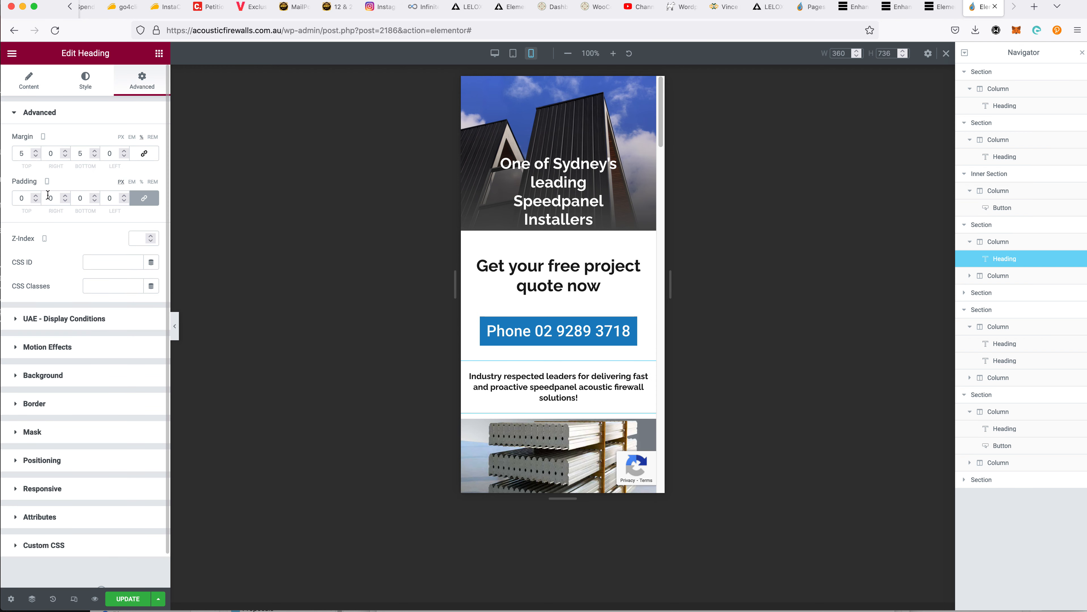
{"action": "left_click", "coordinate": [144, 198]}
{"action": "left_click", "coordinate": [141, 182]}
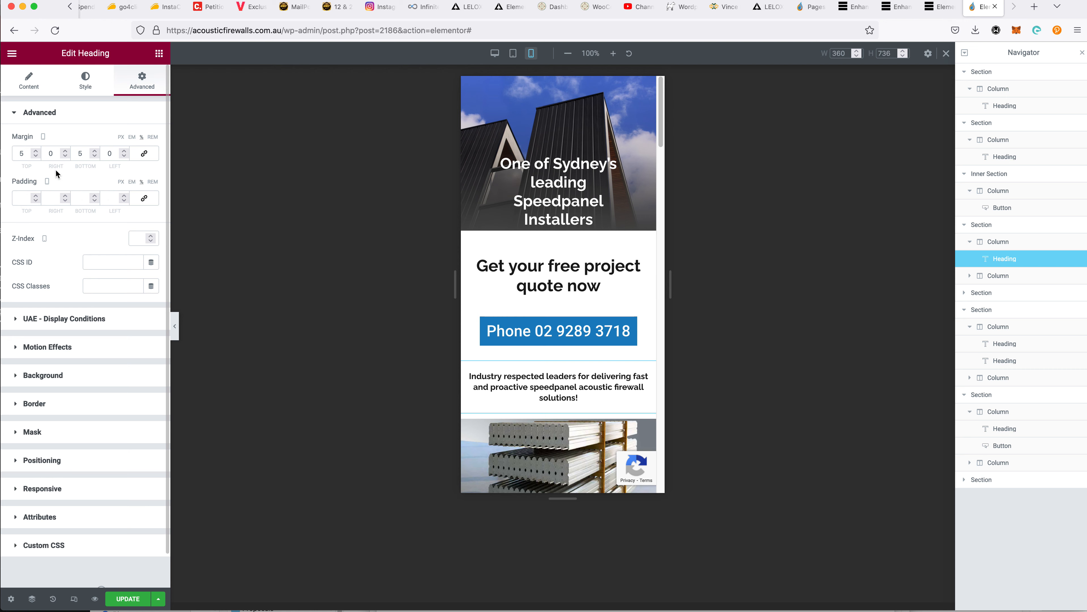
{"action": "double_click", "coordinate": [51, 154]}
{"action": "type", "text": "5"}
{"action": "key", "text": "Tab"}
{"action": "key", "text": "Tab"}
{"action": "type", "text": "5"}
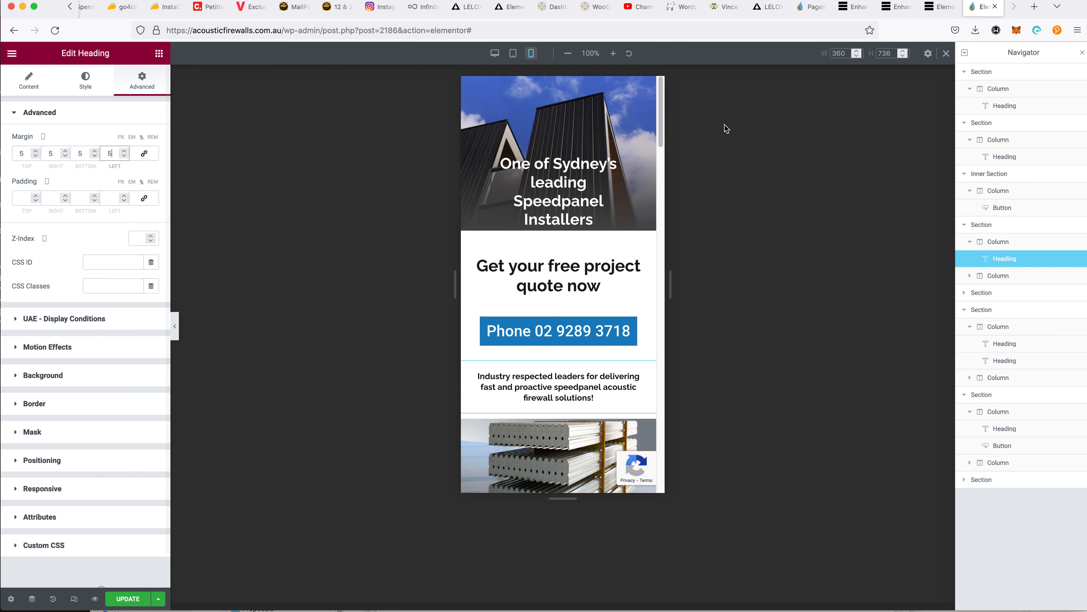
Set the mobile font size of the "Why is Speedpanel so effective?" heading to 1.6 em
{"action": "scroll", "coordinate": [632, 295], "scroll_direction": "down", "scroll_amount": 5}
{"action": "scroll", "coordinate": [631, 296], "scroll_direction": "down", "scroll_amount": 12}
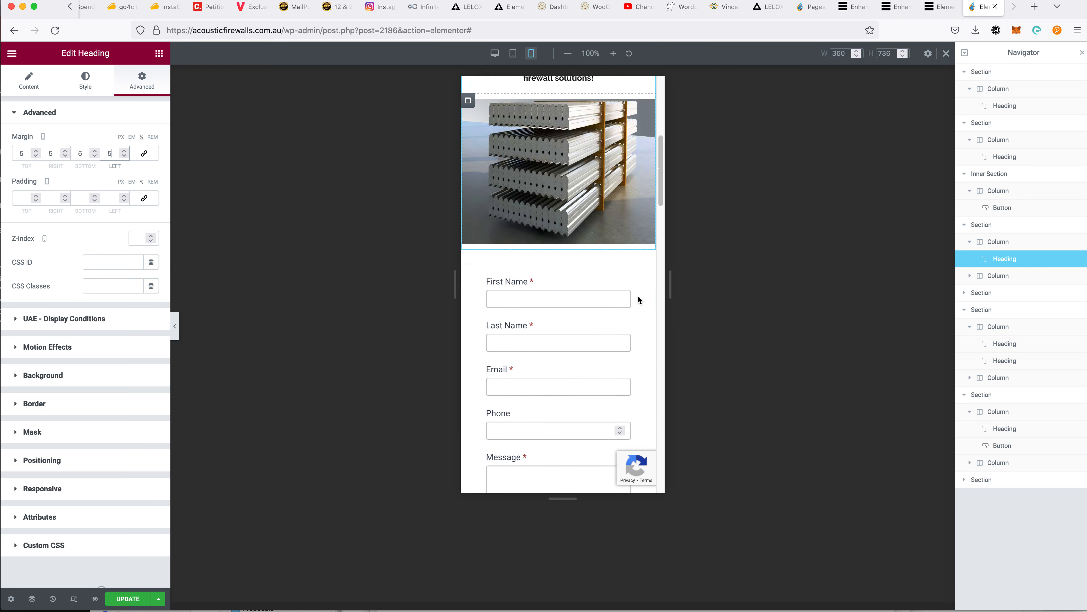
{"action": "scroll", "coordinate": [636, 307], "scroll_direction": "down", "scroll_amount": 2}
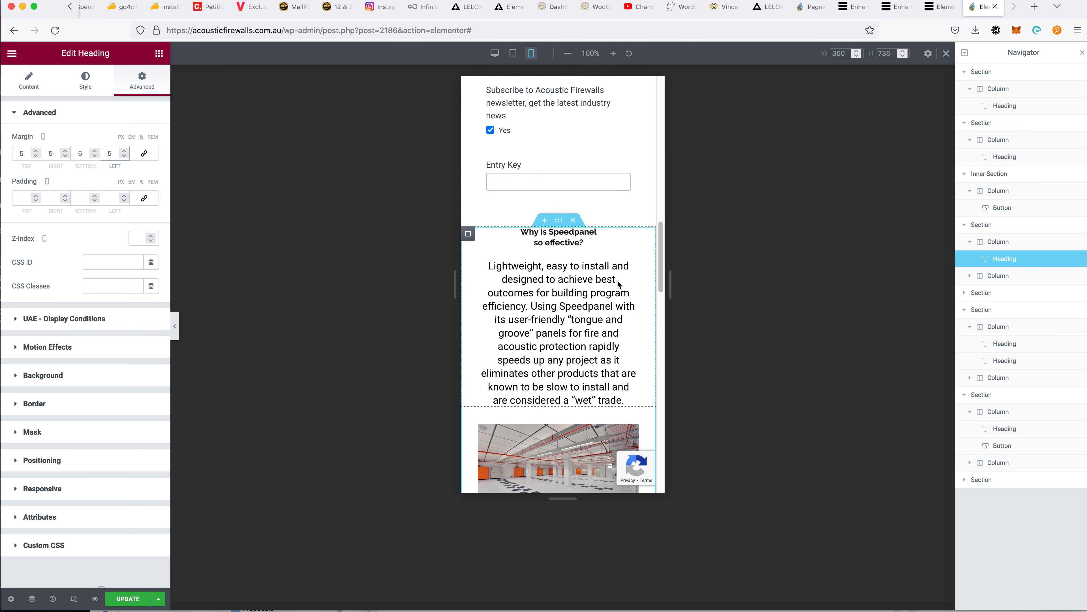
{"action": "left_click", "coordinate": [630, 233]}
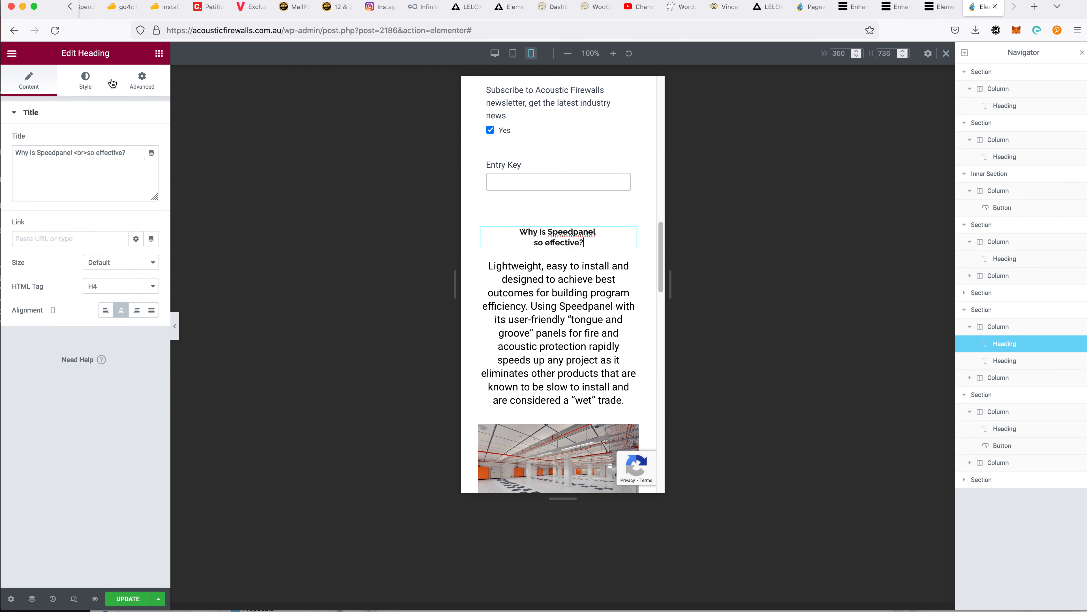
{"action": "left_click", "coordinate": [85, 81]}
{"action": "left_click", "coordinate": [151, 164]}
{"action": "left_click", "coordinate": [129, 253]}
{"action": "type", "text": "1.6"}
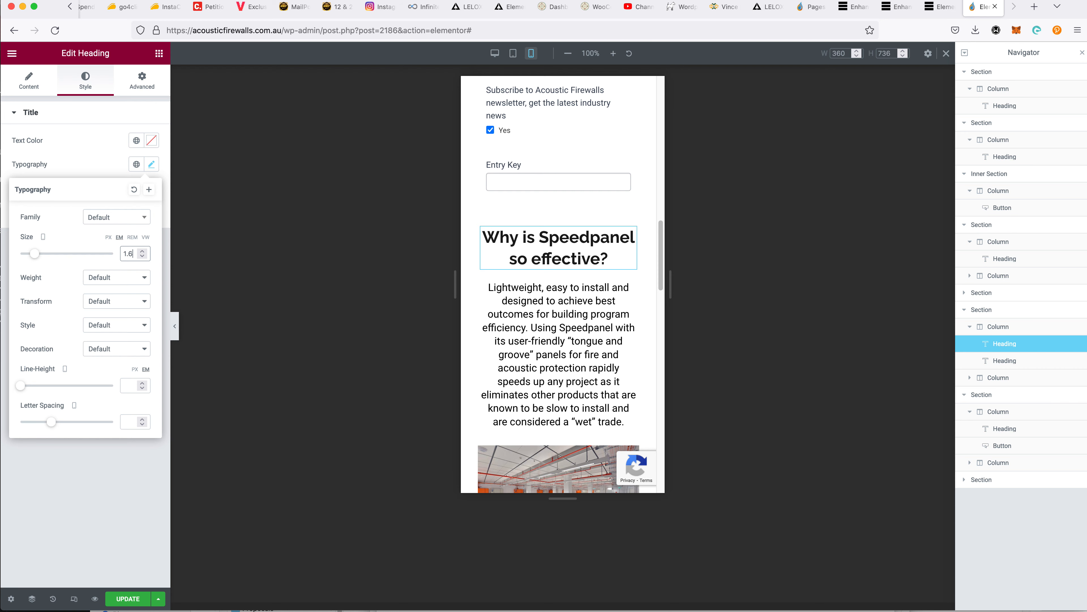
Center-align the "Contact our friendly team now to discuss your next project" heading for mobile and set its font size to 1.6 em
{"action": "scroll", "coordinate": [523, 286], "scroll_direction": "down", "scroll_amount": 10}
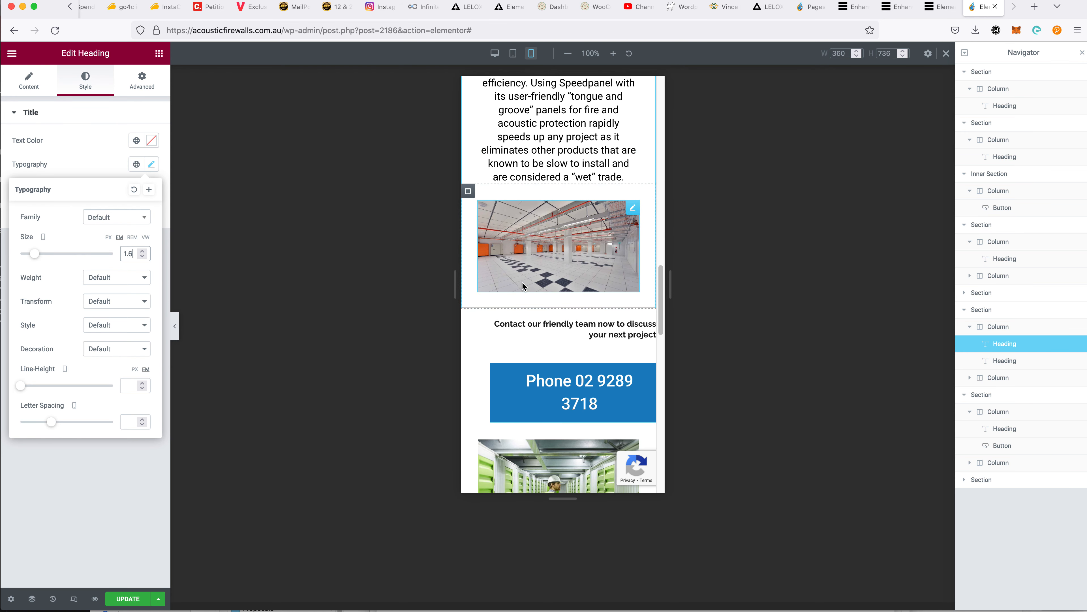
{"action": "left_click", "coordinate": [522, 324]}
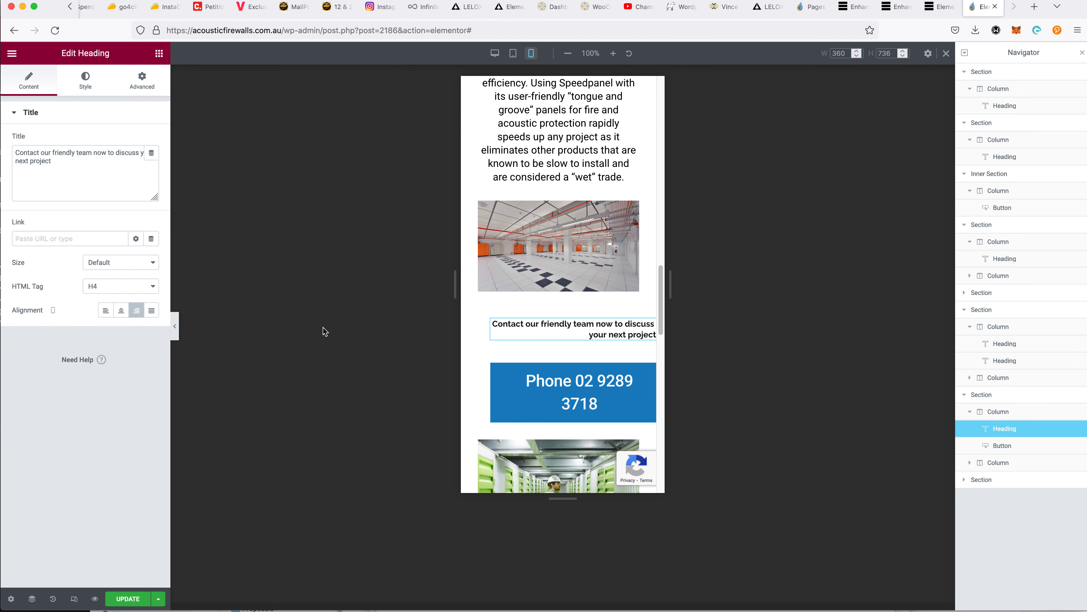
{"action": "left_click", "coordinate": [123, 308]}
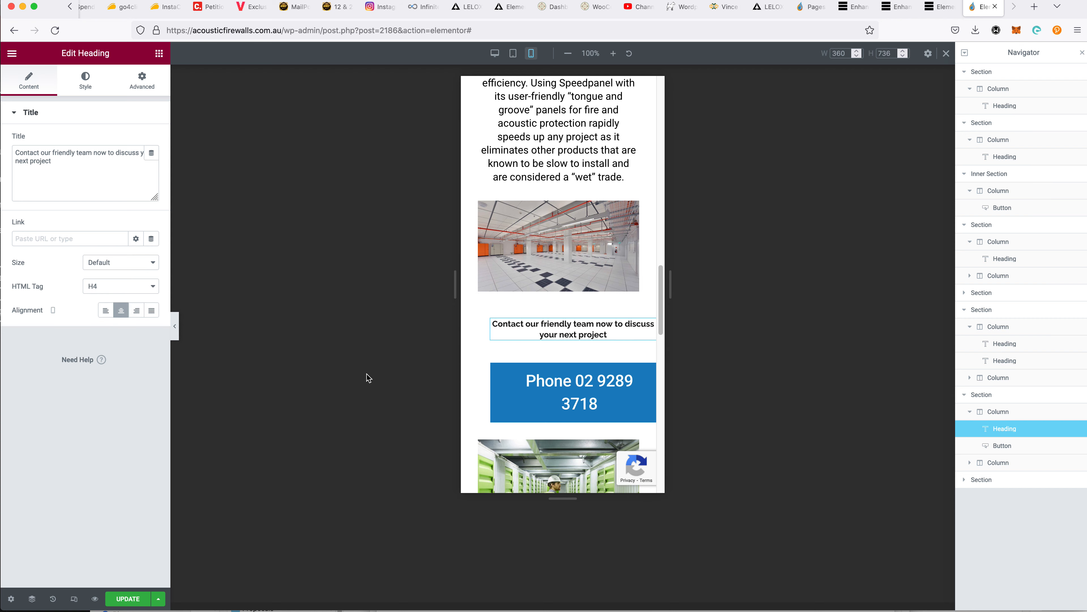
{"action": "left_click", "coordinate": [87, 82]}
{"action": "left_click", "coordinate": [151, 164]}
{"action": "left_click", "coordinate": [116, 239]}
{"action": "left_click", "coordinate": [132, 252]}
{"action": "type", "text": "1.6"}
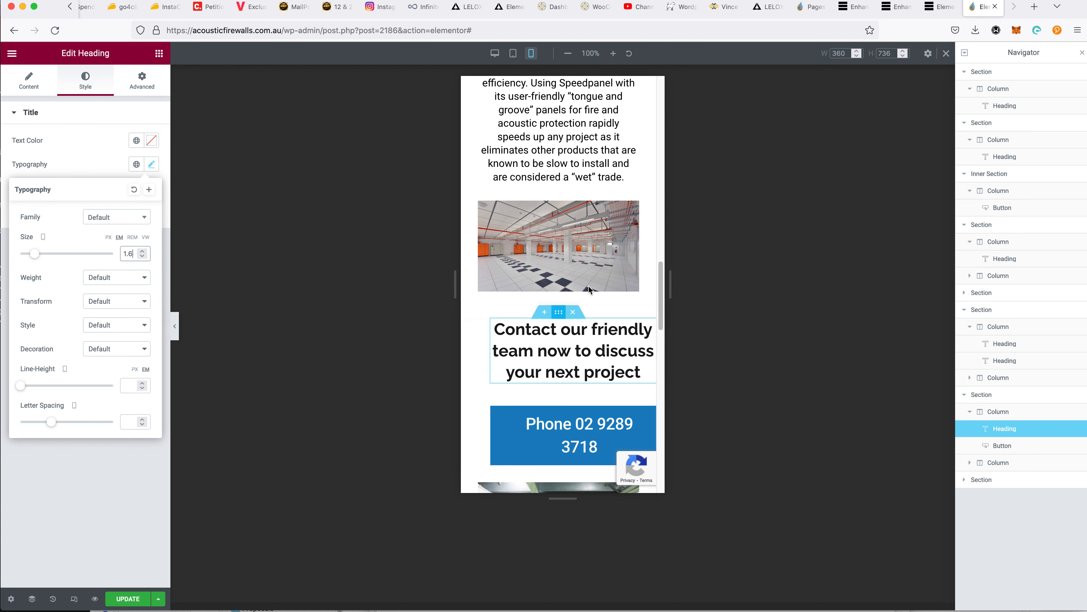
Set the mobile padding of the "Contact our friendly team" text column to 5% on all sides, then unlink the padding values
{"action": "left_click", "coordinate": [463, 338]}
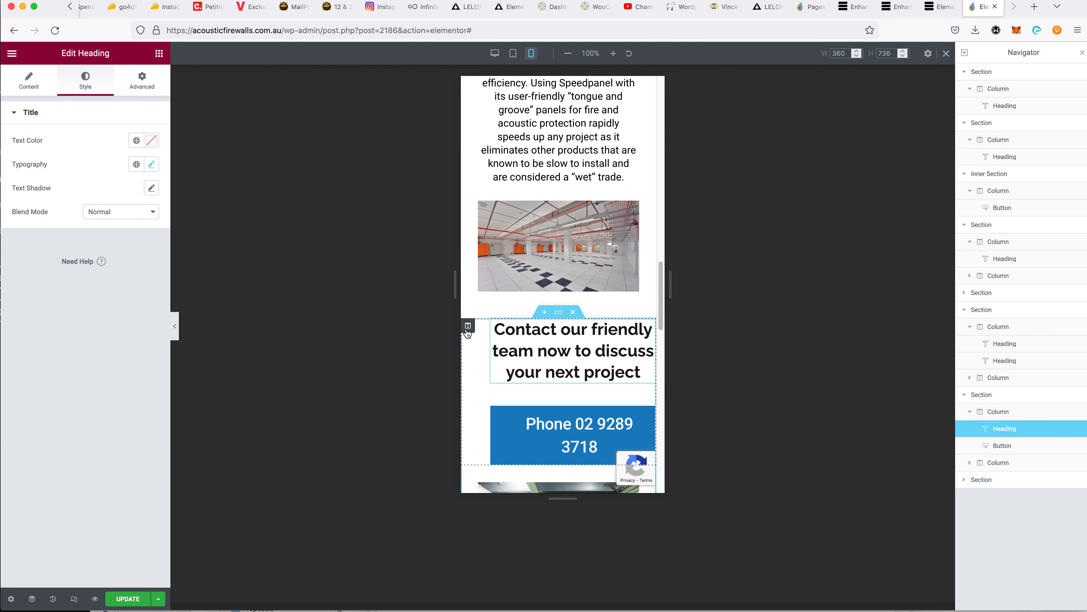
{"action": "left_click", "coordinate": [468, 326]}
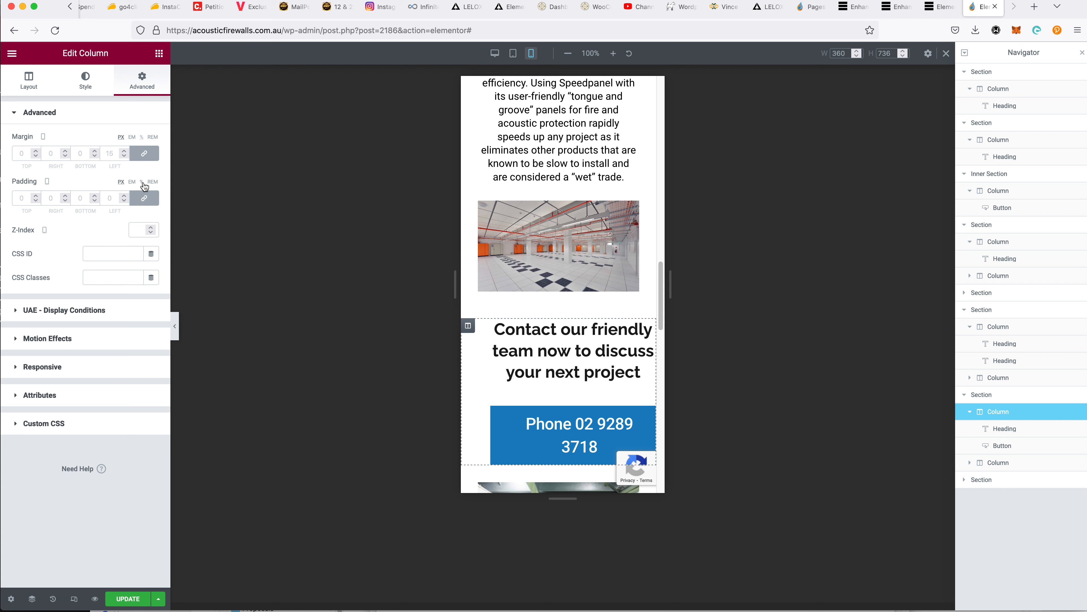
{"action": "left_click", "coordinate": [49, 199]}
{"action": "type", "text": "5"}
{"action": "key", "text": "Tab"}
{"action": "key", "text": "Tab"}
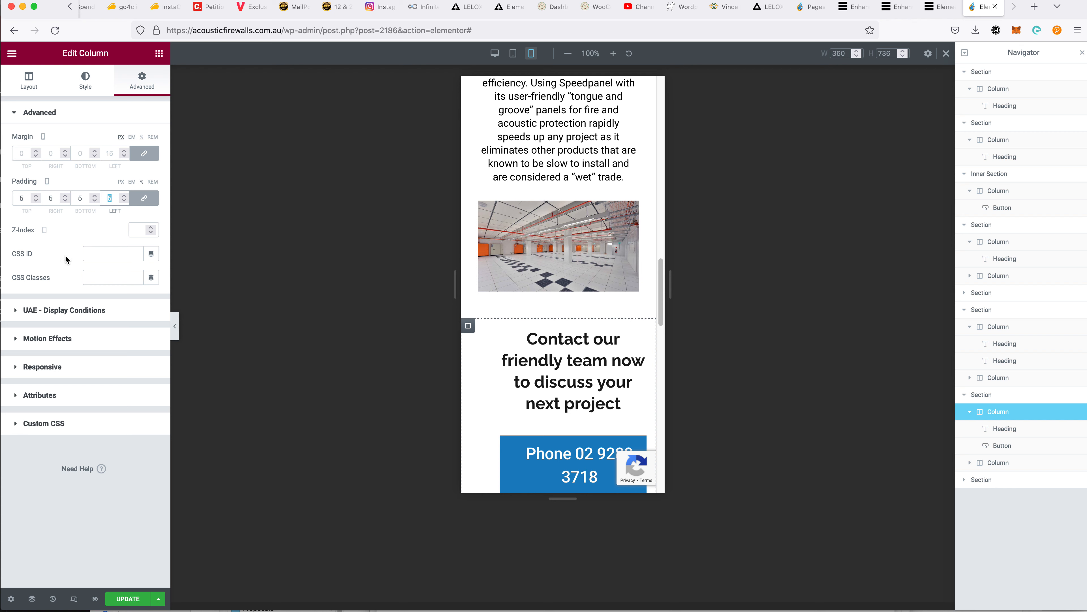
{"action": "left_click", "coordinate": [144, 198]}
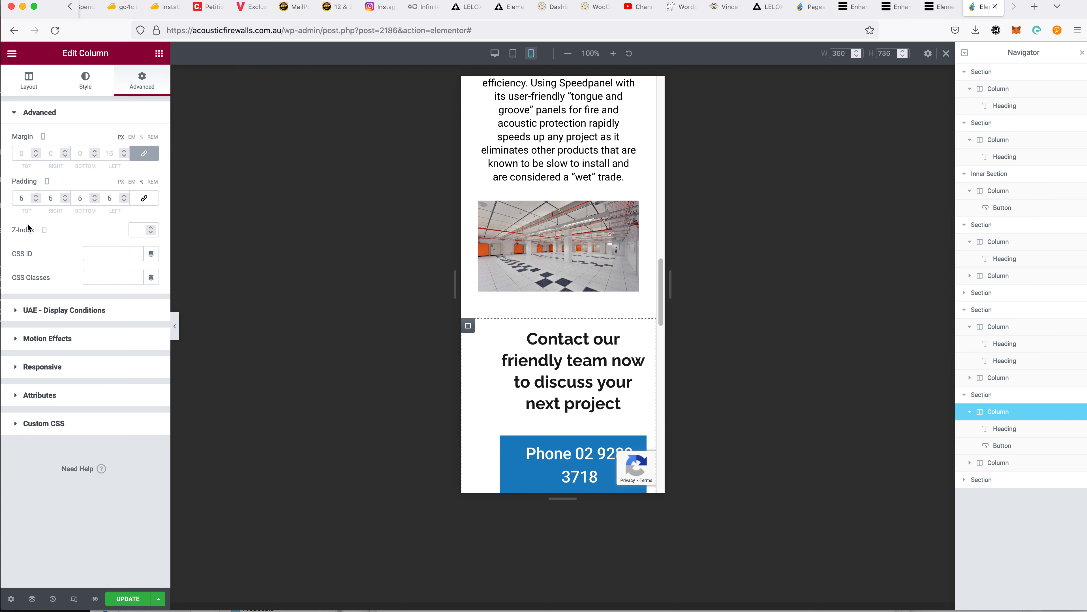
Set the "Contact our friendly team" column's mobile top and bottom padding to 0 and all of its mobile margins to 0
{"action": "double_click", "coordinate": [23, 200]}
{"action": "type", "text": "0"}
{"action": "key", "text": "Tab"}
{"action": "key", "text": "Tab"}
{"action": "type", "text": "0"}
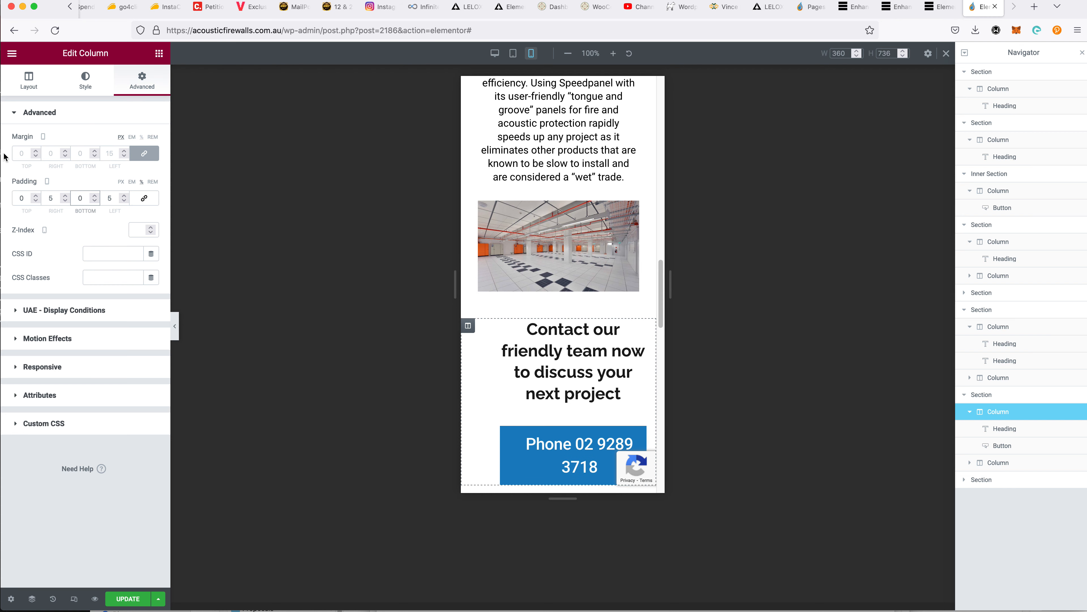
{"action": "left_click", "coordinate": [21, 154]}
{"action": "type", "text": "0"}
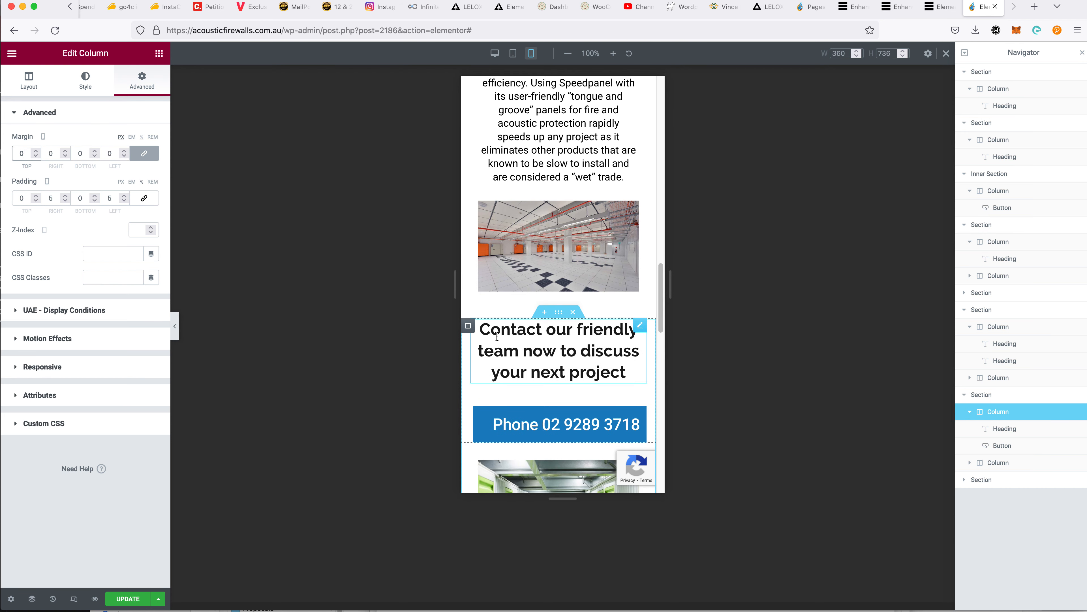
Save the Speedpanel landing page updates and open the live page
{"action": "scroll", "coordinate": [497, 340], "scroll_direction": "down", "scroll_amount": 5}
{"action": "scroll", "coordinate": [497, 339], "scroll_direction": "down", "scroll_amount": 10}
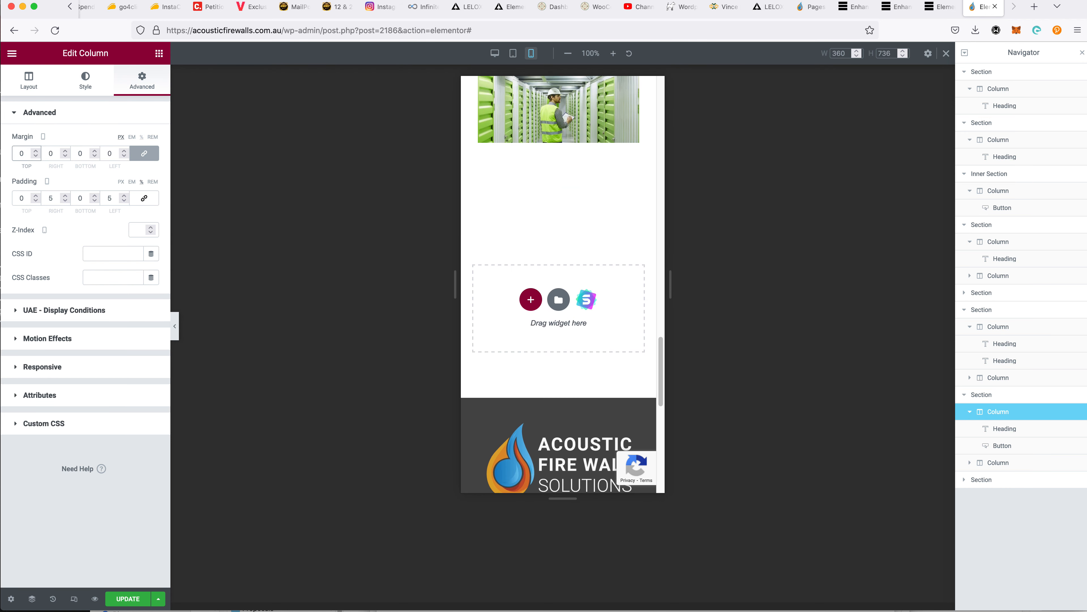
{"action": "left_click", "coordinate": [128, 599]}
{"action": "left_click", "coordinate": [10, 58]}
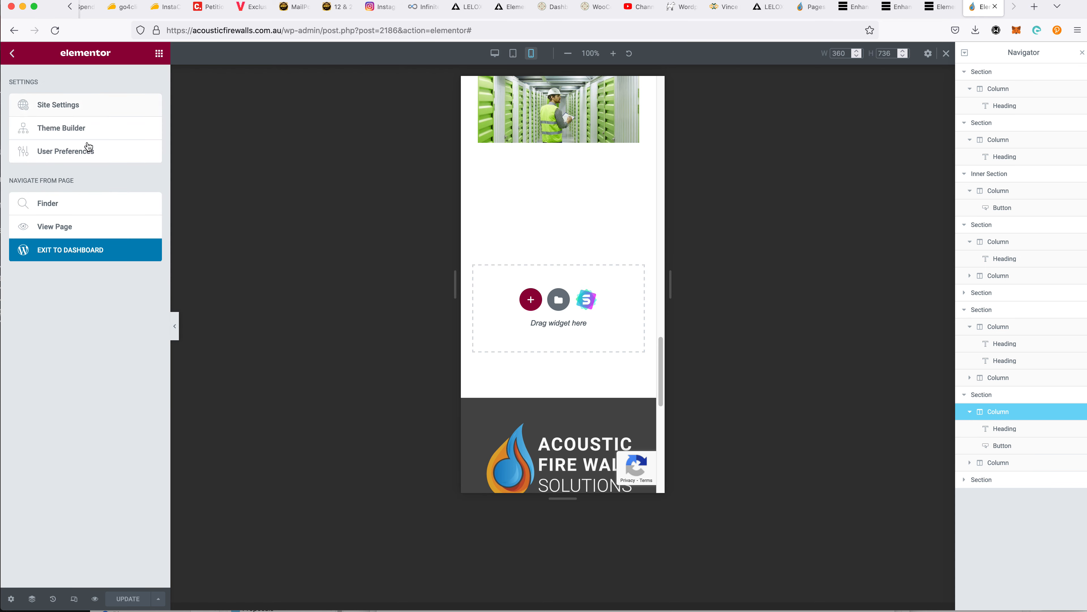
{"action": "left_click", "coordinate": [93, 228]}
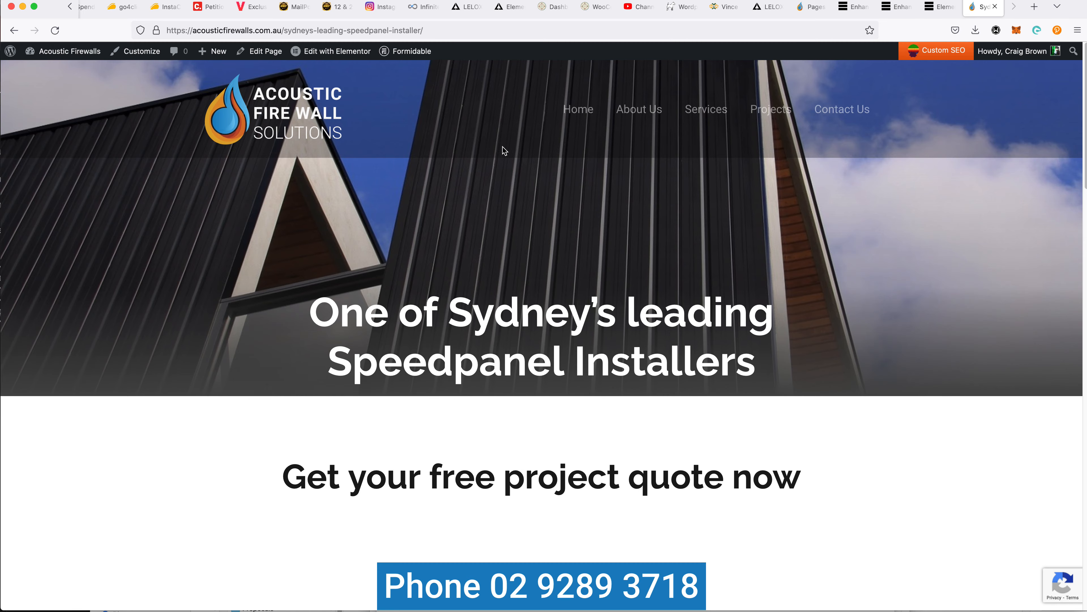
Review the live Speedpanel landing page's headings, images, enquiry form and section layouts at desktop width
{"action": "scroll", "coordinate": [563, 135], "scroll_direction": "down", "scroll_amount": 20}
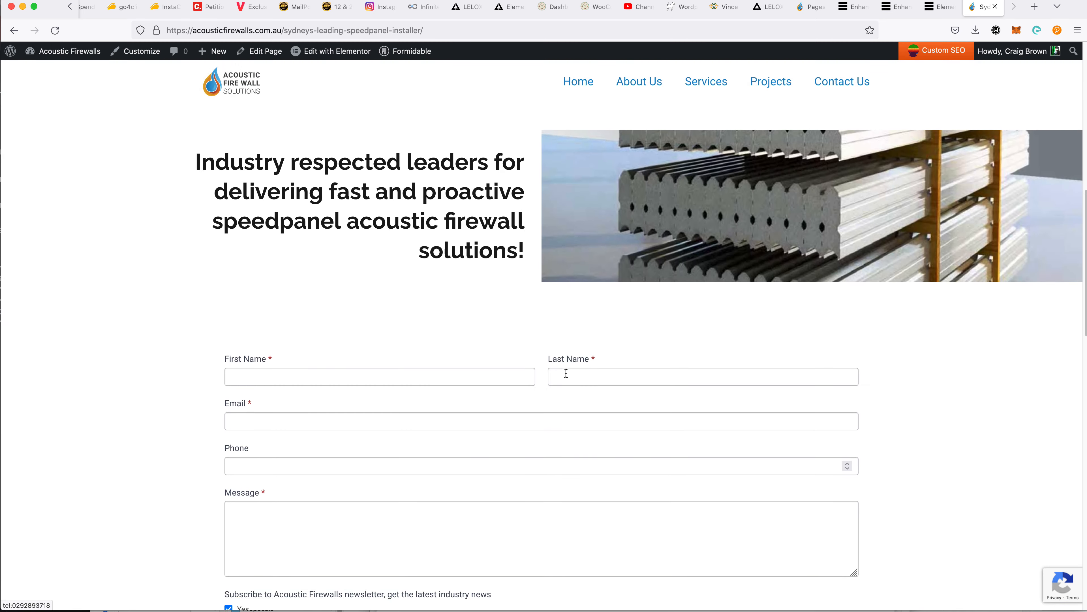
{"action": "scroll", "coordinate": [574, 385], "scroll_direction": "down", "scroll_amount": 12}
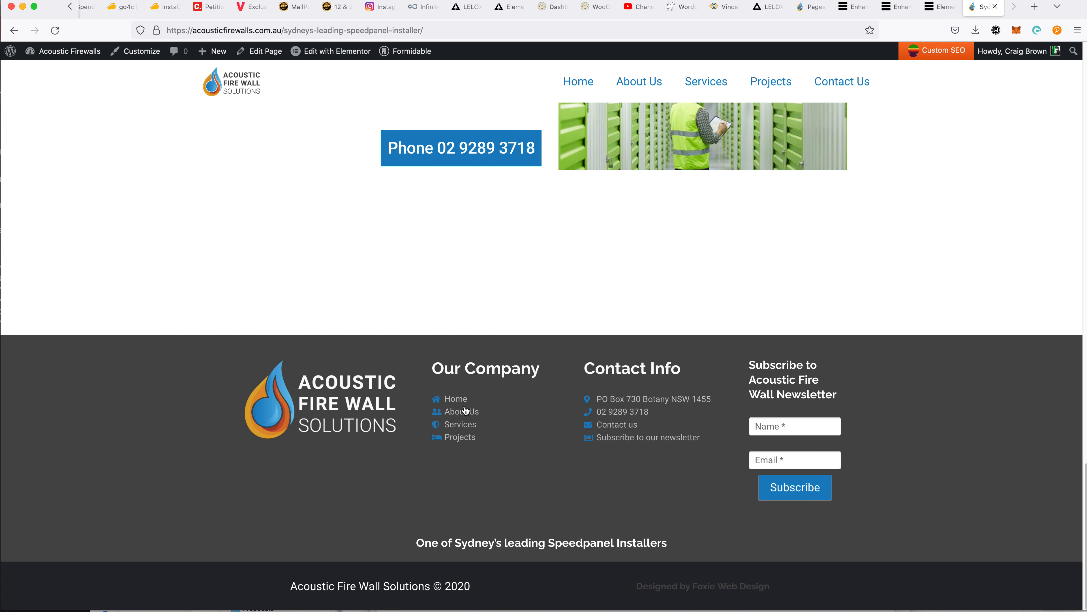
{"action": "scroll", "coordinate": [461, 309], "scroll_direction": "up", "scroll_amount": 12}
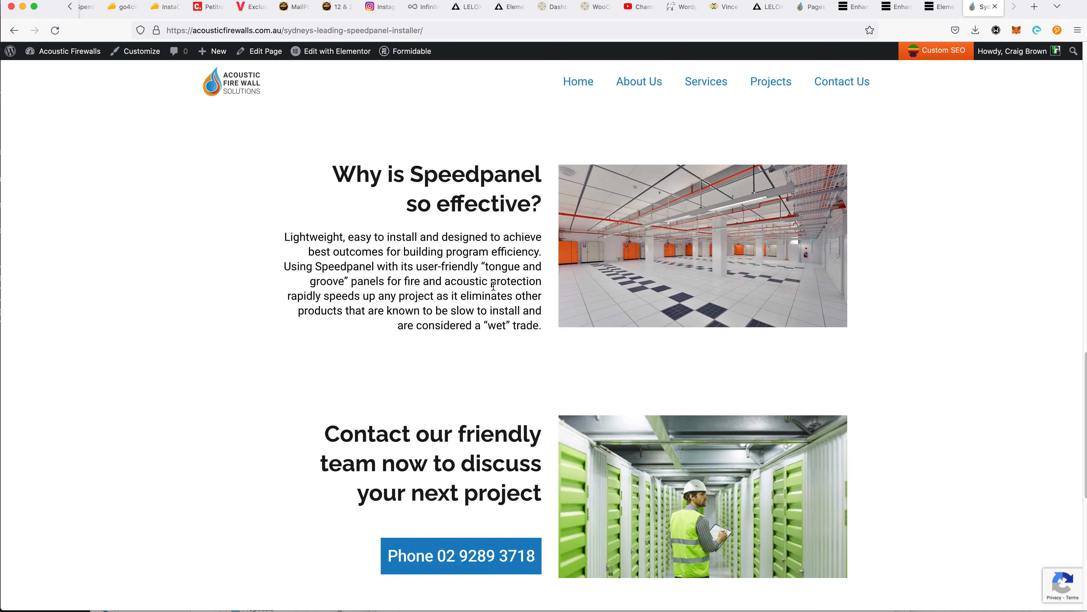
{"action": "scroll", "coordinate": [498, 292], "scroll_direction": "up", "scroll_amount": 10}
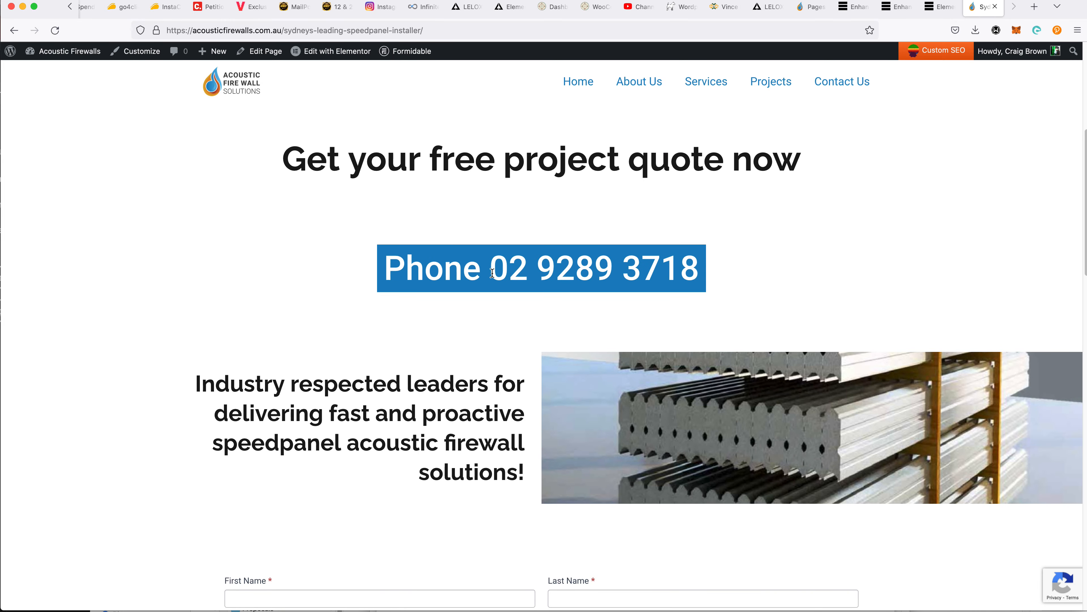
{"action": "scroll", "coordinate": [661, 343], "scroll_direction": "up", "scroll_amount": 8}
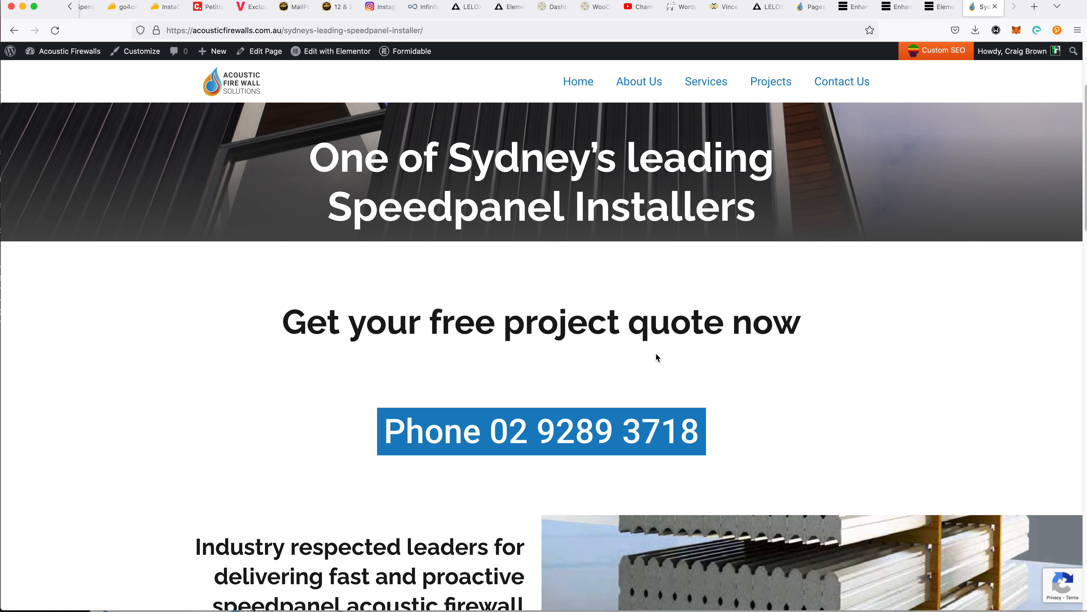
{"action": "scroll", "coordinate": [734, 441], "scroll_direction": "down", "scroll_amount": 15}
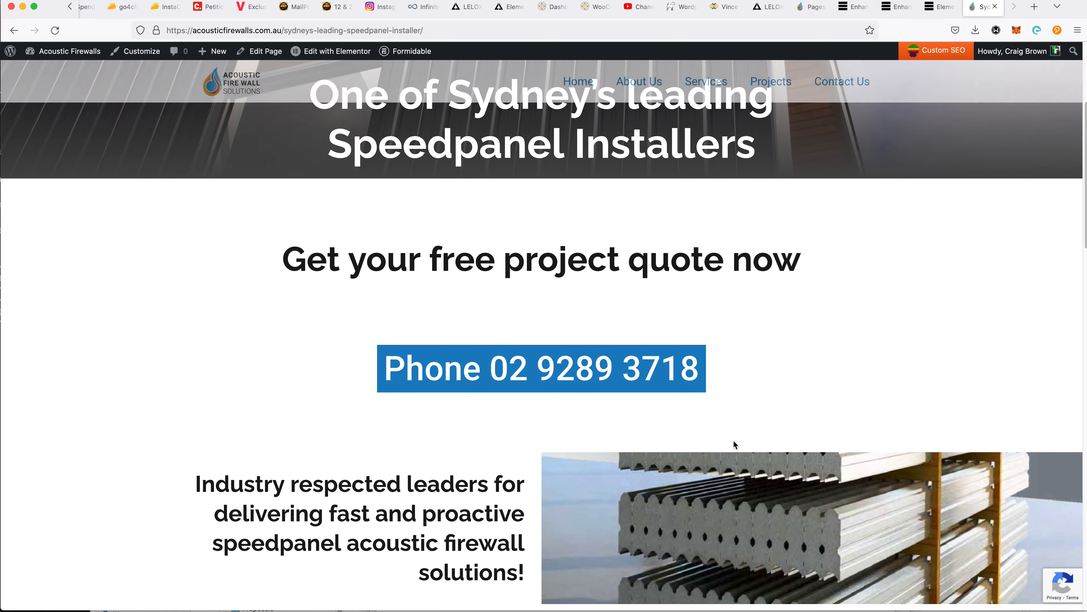
{"action": "scroll", "coordinate": [734, 444], "scroll_direction": "down", "scroll_amount": 15}
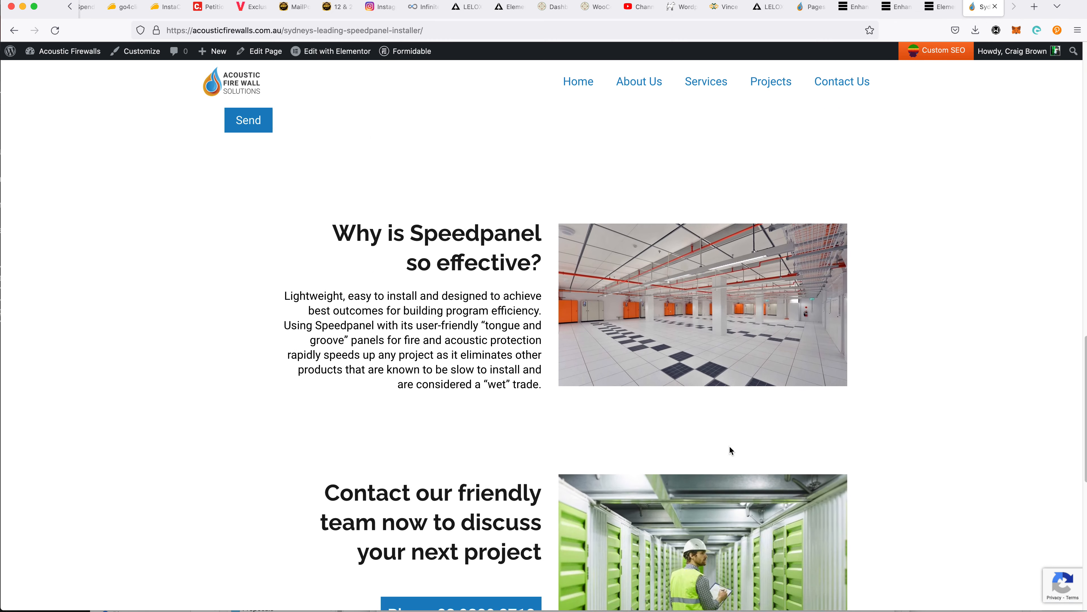
Switch to the email listing the landing pages and open the AFW B# page for editing
{"action": "key", "text": "super+Tab"}
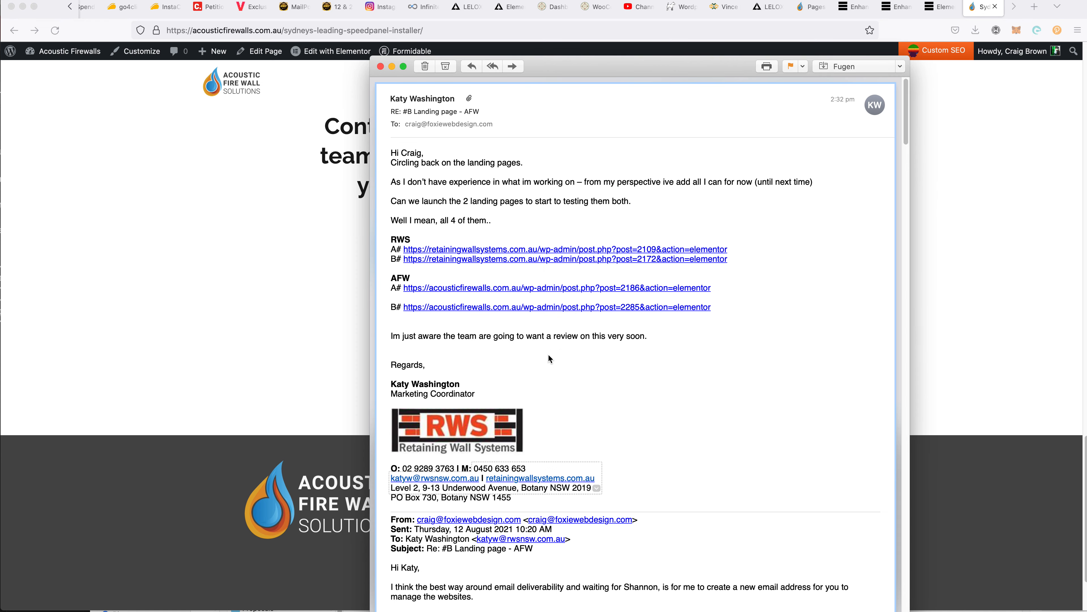
{"action": "left_click", "coordinate": [518, 307]}
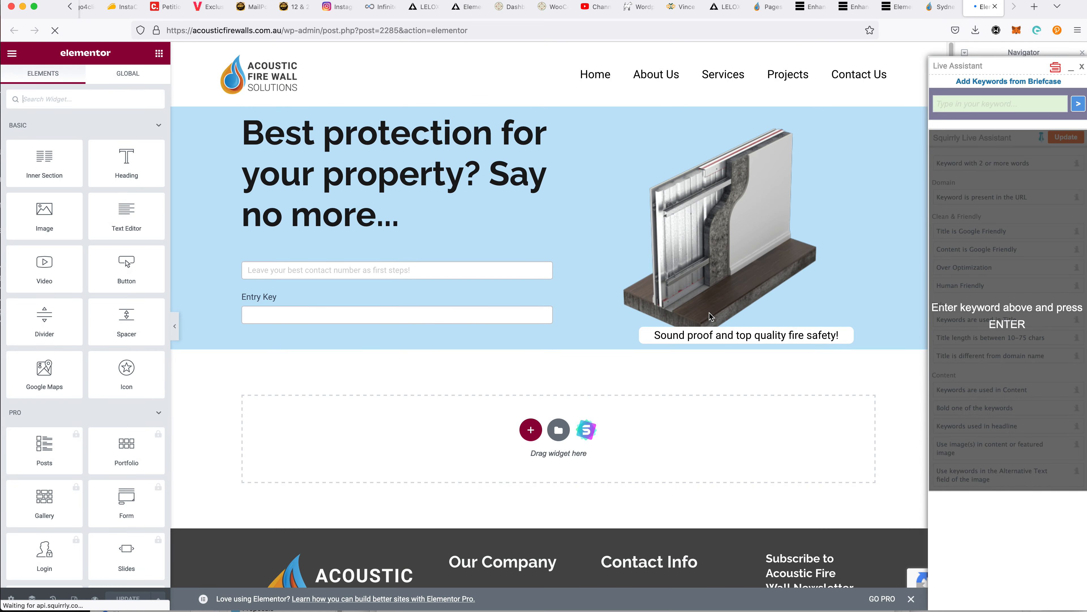
{"action": "scroll", "coordinate": [710, 316], "scroll_direction": "down", "scroll_amount": 3}
{"action": "scroll", "coordinate": [711, 307], "scroll_direction": "up", "scroll_amount": 3}
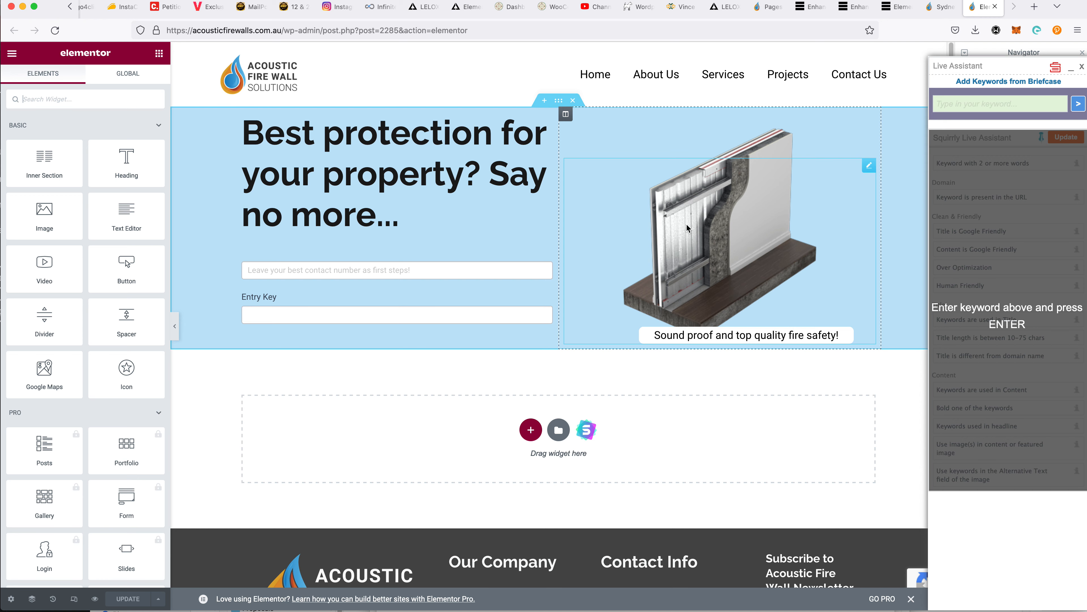
Open fwd23.com in a new browser tab
{"action": "key", "text": "super+t"}
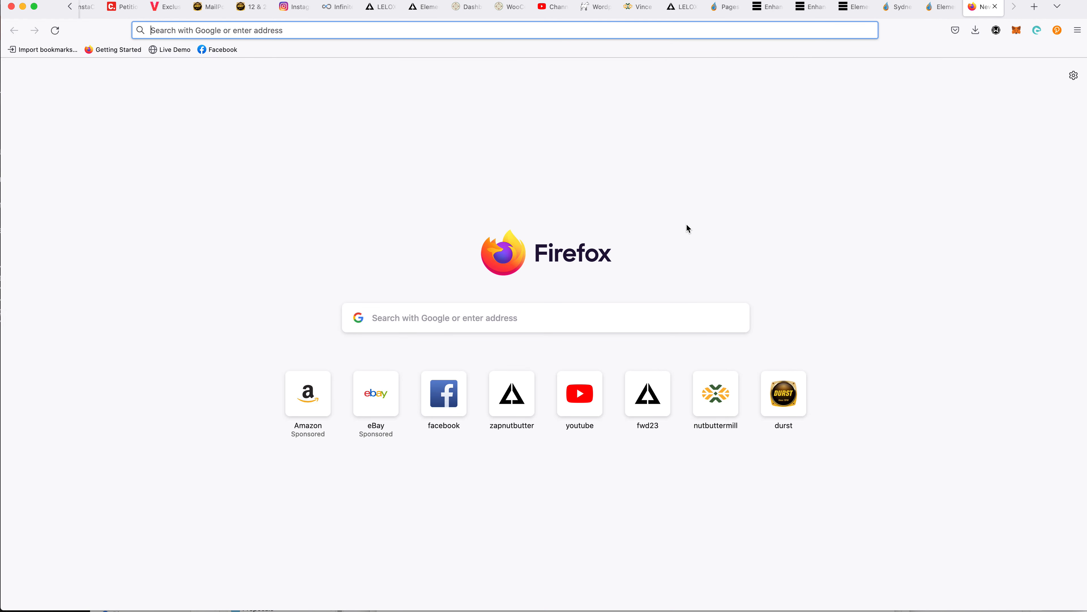
{"action": "type", "text": "k"}
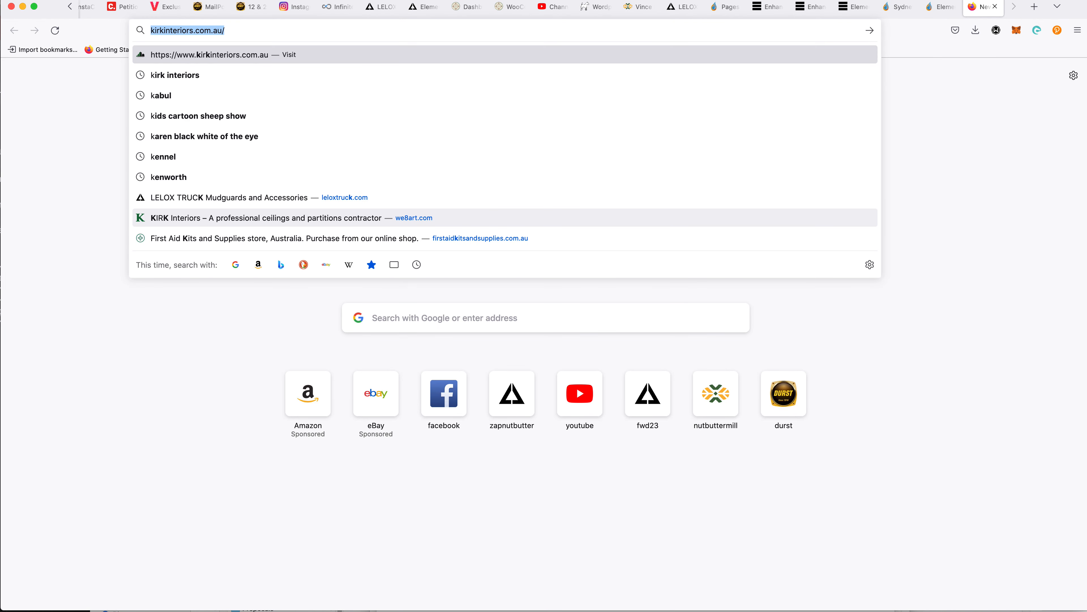
{"action": "type", "text": "fwd23.com/"}
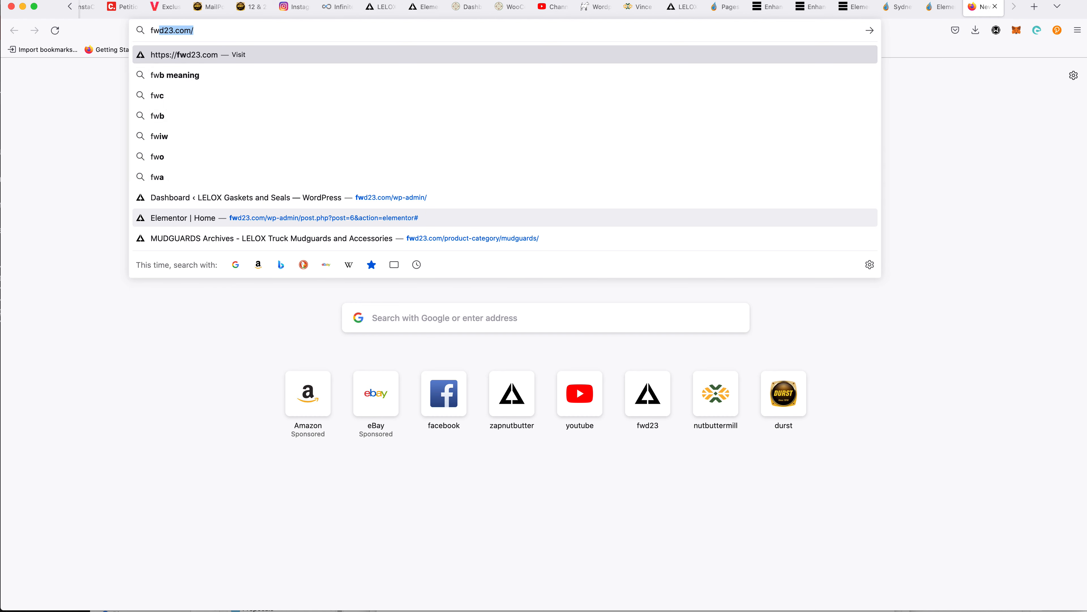
{"action": "key", "text": "Return"}
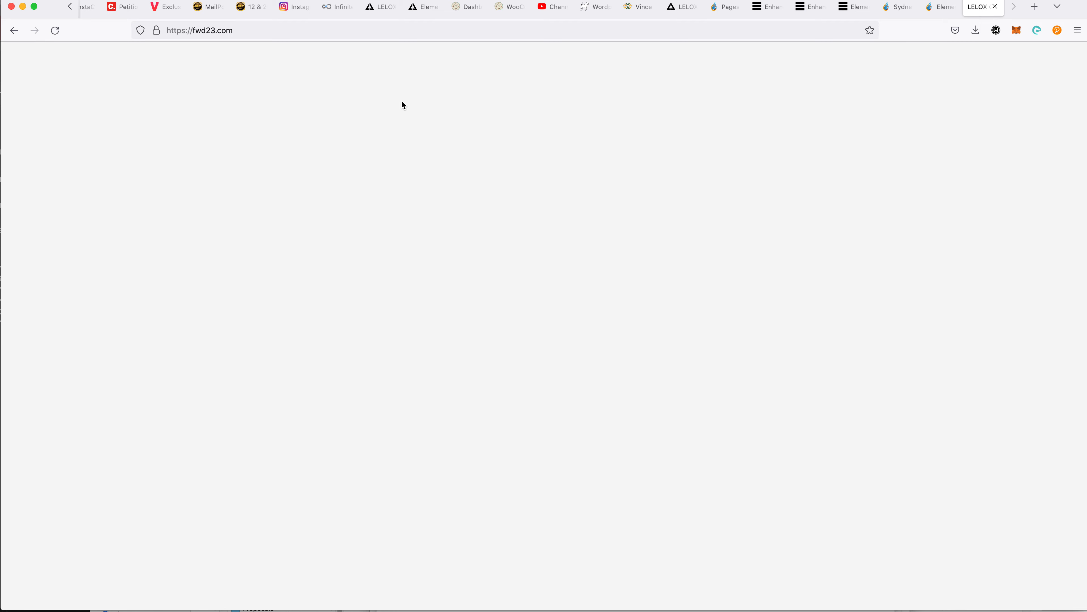
Load we8art.com and examine the KIRK Interiors home page's section designs as a reference
{"action": "left_click", "coordinate": [352, 30]}
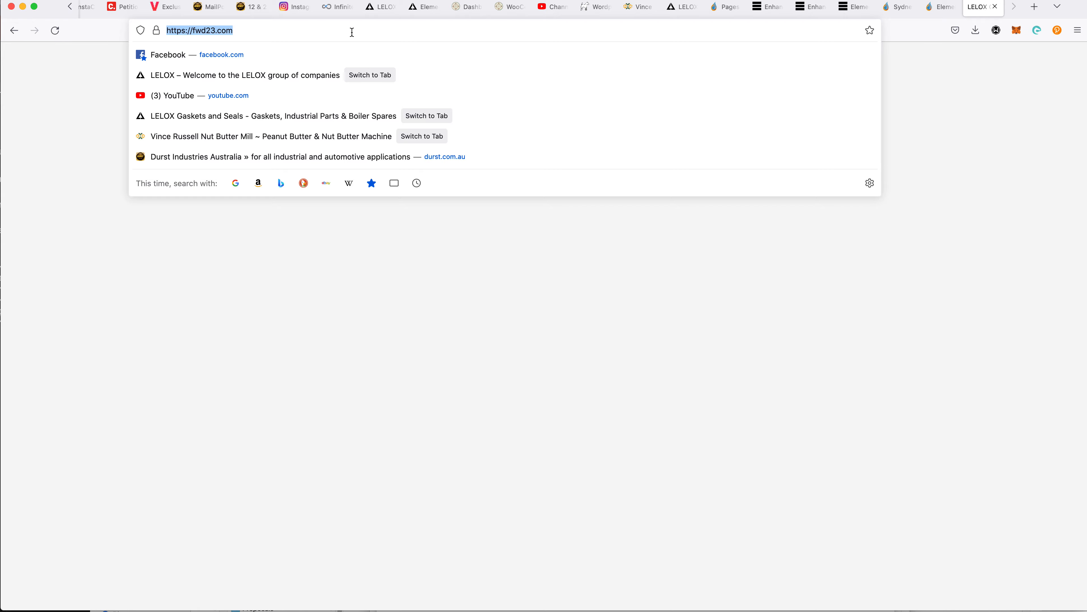
{"action": "type", "text": "we8art.com/"}
{"action": "key", "text": "Return"}
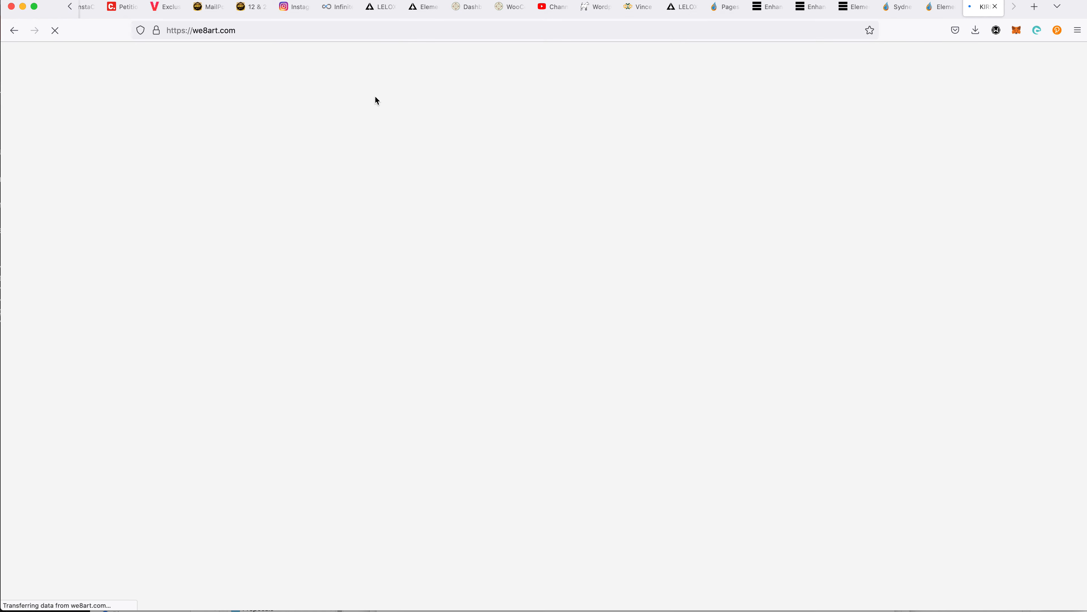
{"action": "scroll", "coordinate": [575, 226], "scroll_direction": "down", "scroll_amount": 10}
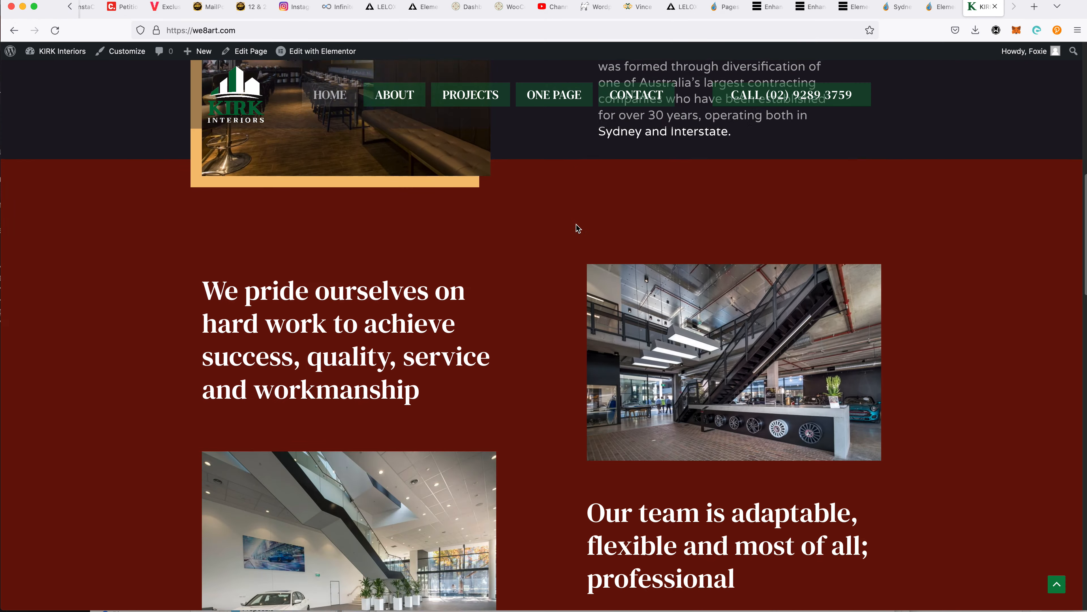
{"action": "scroll", "coordinate": [576, 225], "scroll_direction": "down", "scroll_amount": 20}
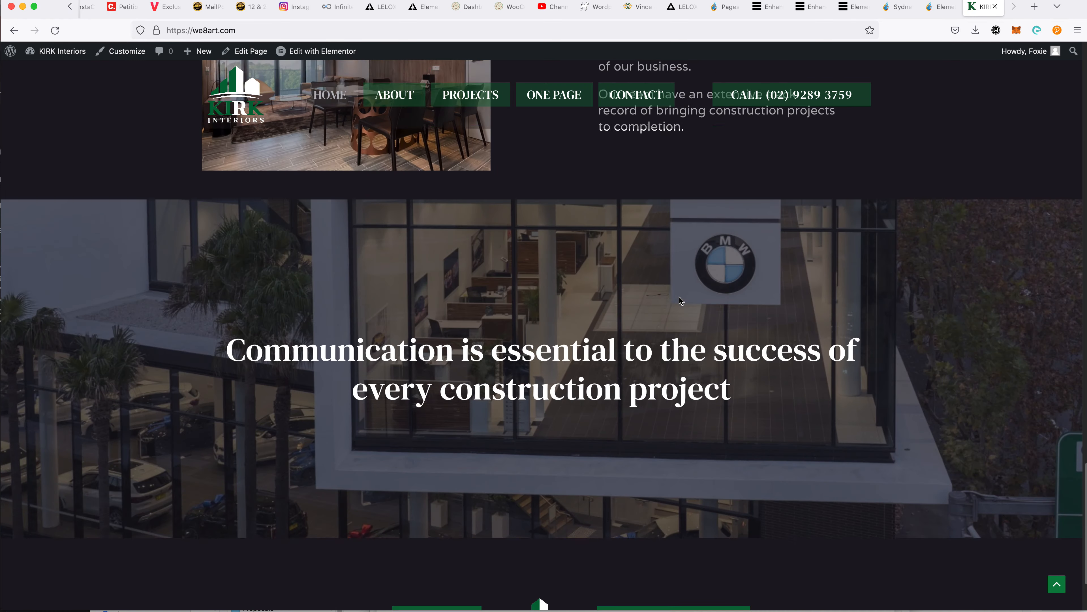
{"action": "scroll", "coordinate": [680, 297], "scroll_direction": "down", "scroll_amount": 3}
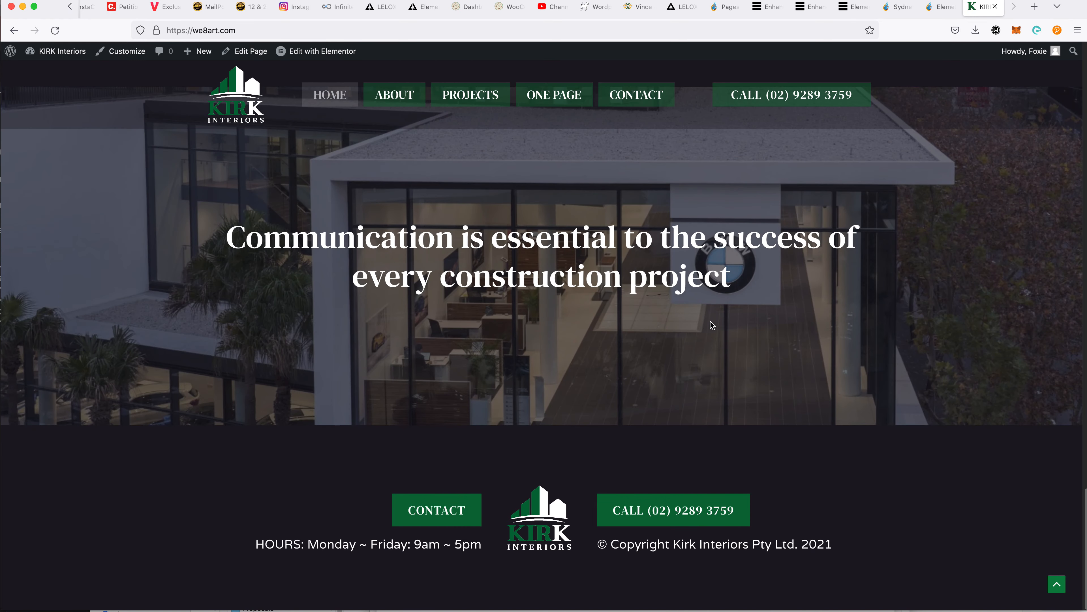
Examine the KIRK Interiors One Page layout, including its About section, and return to the AFW B# page editor
{"action": "left_click", "coordinate": [543, 94]}
{"action": "scroll", "coordinate": [766, 251], "scroll_direction": "down", "scroll_amount": 10}
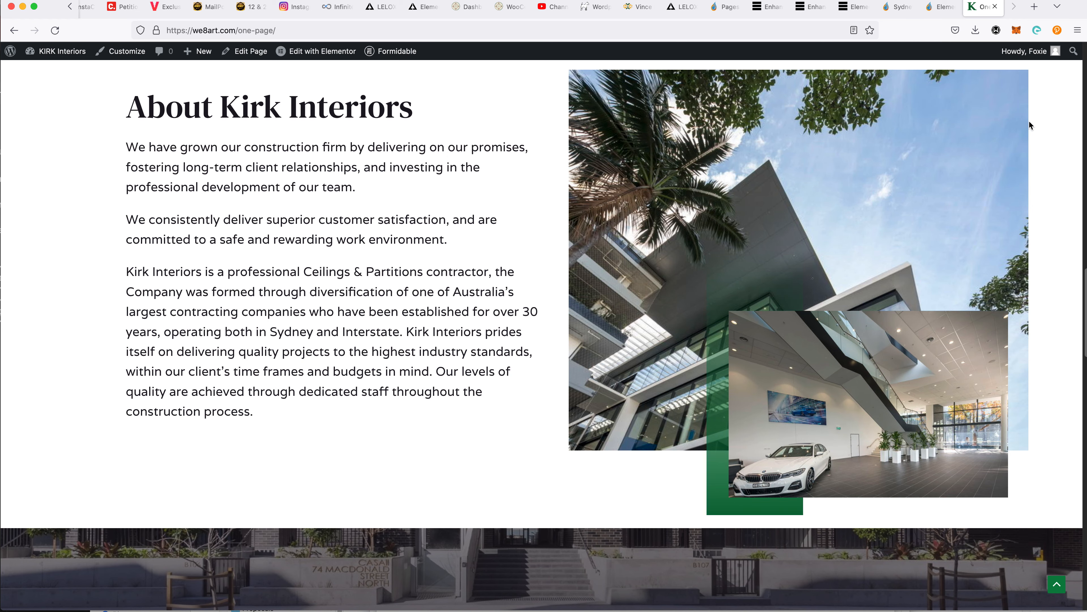
{"action": "key", "text": "super+w"}
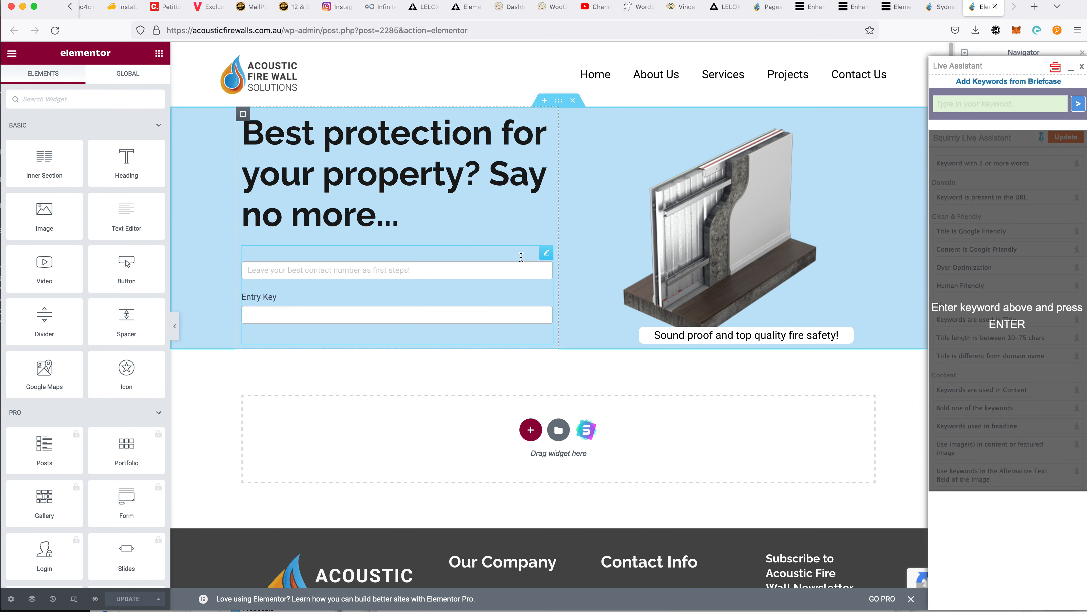
Insert a line break before "Say no more..." in the "Best protection for your property?" heading
{"action": "scroll", "coordinate": [600, 280], "scroll_direction": "down", "scroll_amount": 3}
{"action": "scroll", "coordinate": [608, 280], "scroll_direction": "up", "scroll_amount": 3}
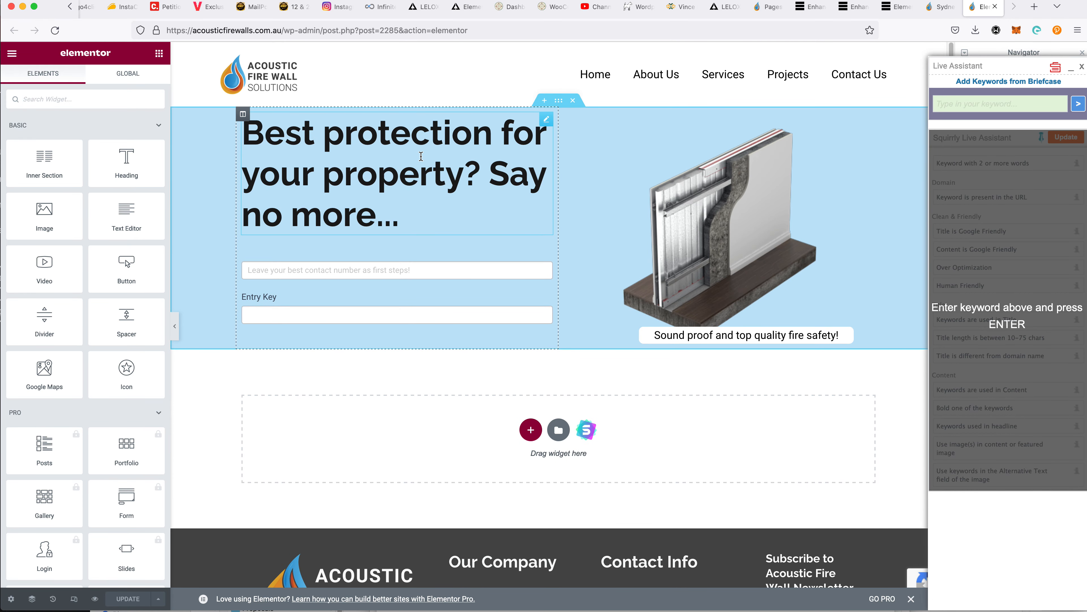
{"action": "left_click", "coordinate": [497, 178]}
{"action": "key", "text": "shift+Return"}
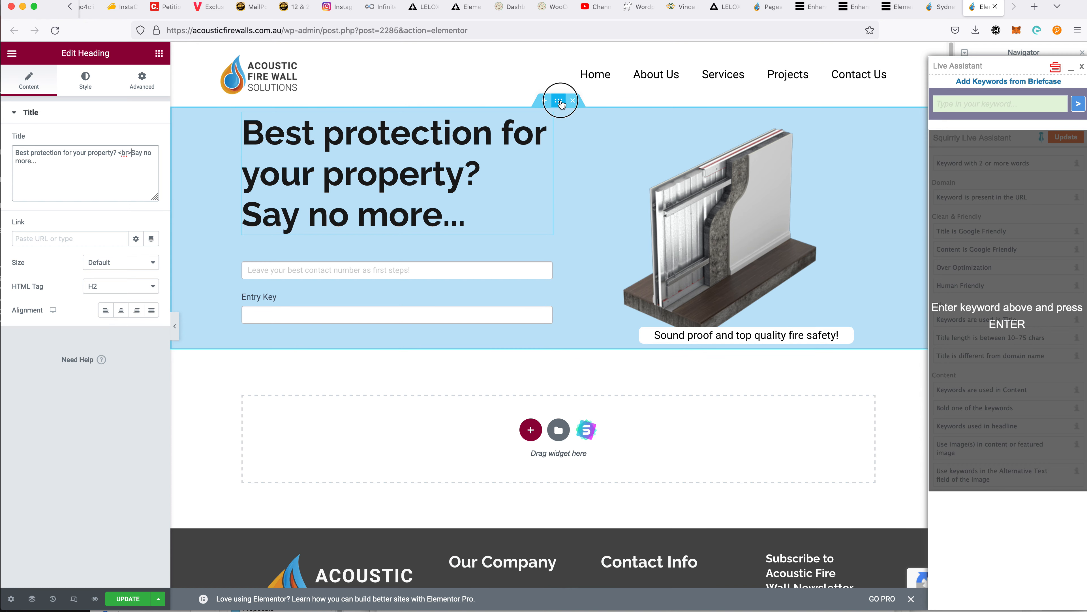
Set the blue hero section's top and bottom padding to 10%, unlinked from the sides, and save the page
{"action": "left_click", "coordinate": [566, 102]}
{"action": "left_click", "coordinate": [148, 80]}
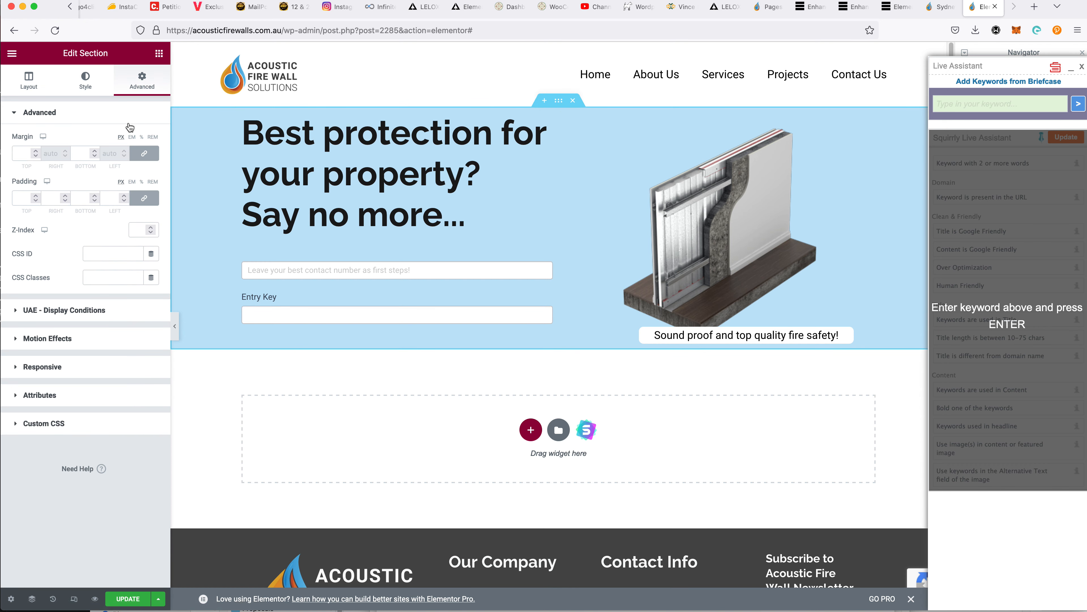
{"action": "left_click", "coordinate": [141, 182]}
{"action": "left_click", "coordinate": [144, 198]}
{"action": "double_click", "coordinate": [27, 198]}
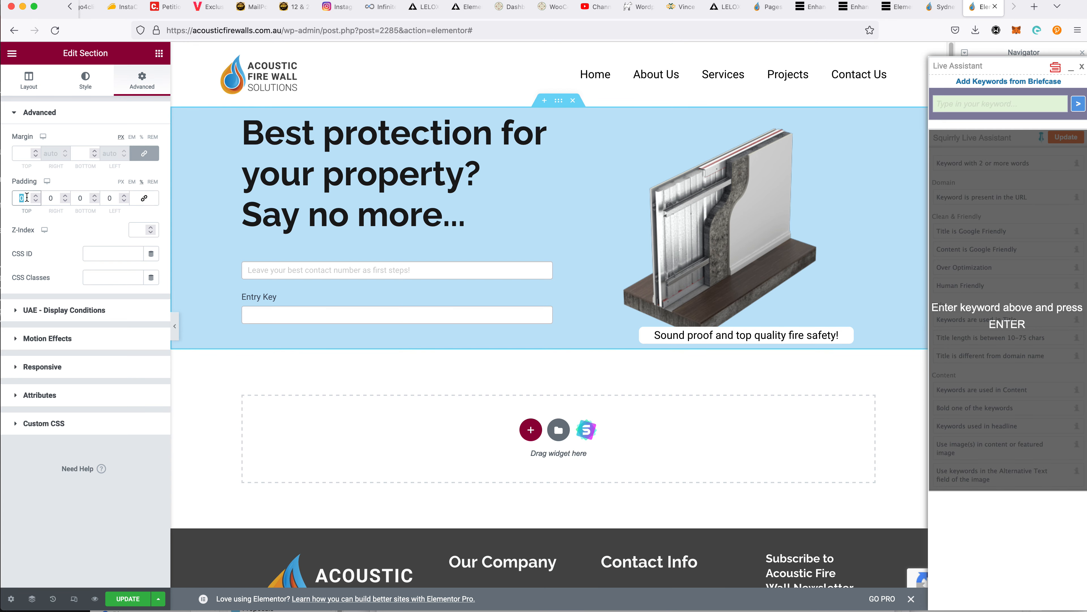
{"action": "type", "text": "15"}
{"action": "key", "text": "BackSpace"}
{"action": "type", "text": "0"}
{"action": "double_click", "coordinate": [81, 198]}
{"action": "type", "text": "10"}
{"action": "left_click", "coordinate": [128, 599]}
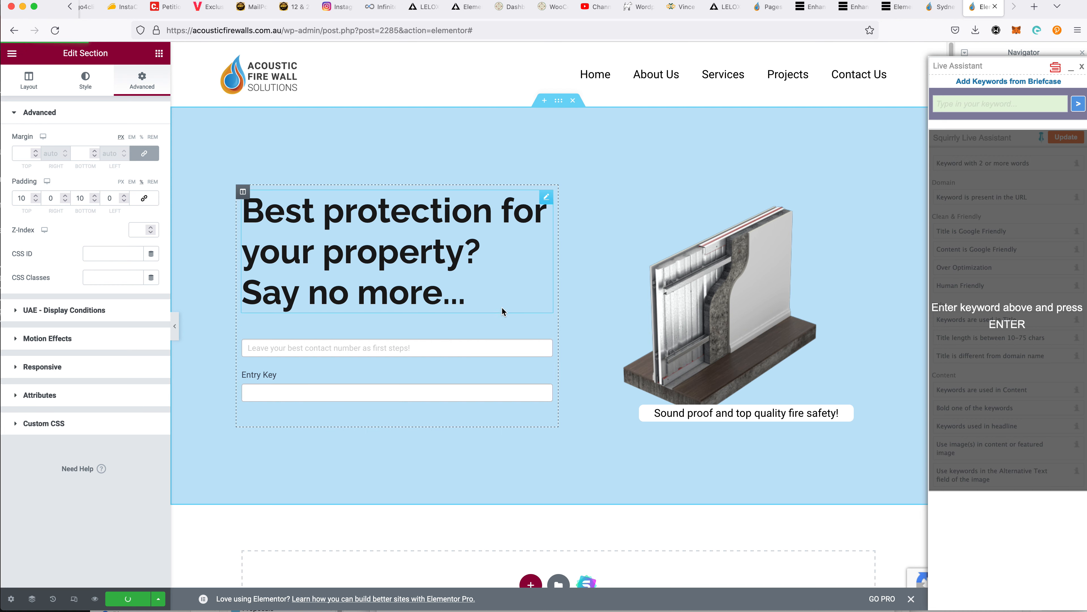